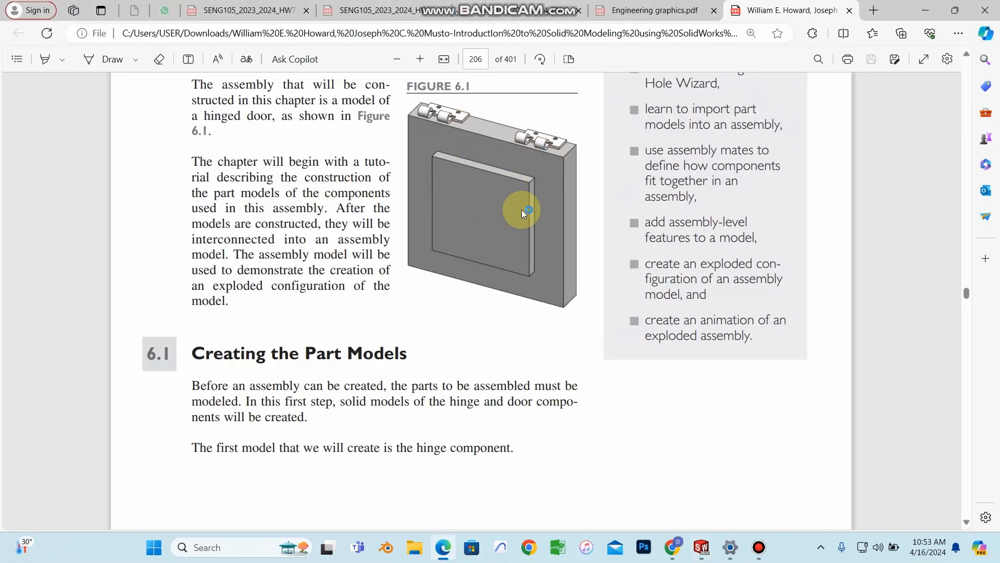
# Step: Bring the Part1 window forward and start a sketch on the Front Plane
pyautogui.scroll(-4, 453, 315)
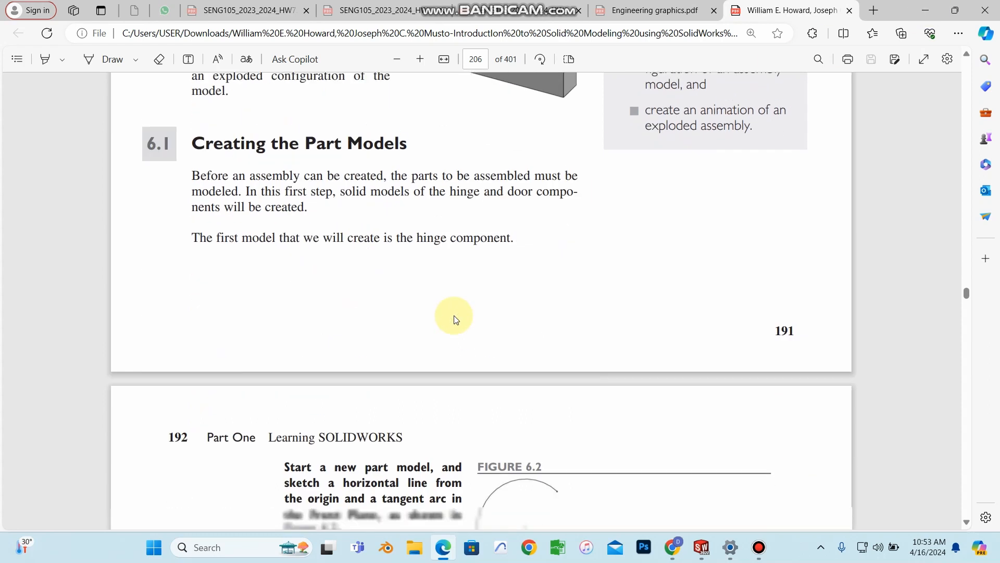
pyautogui.scroll(3, 456, 315)
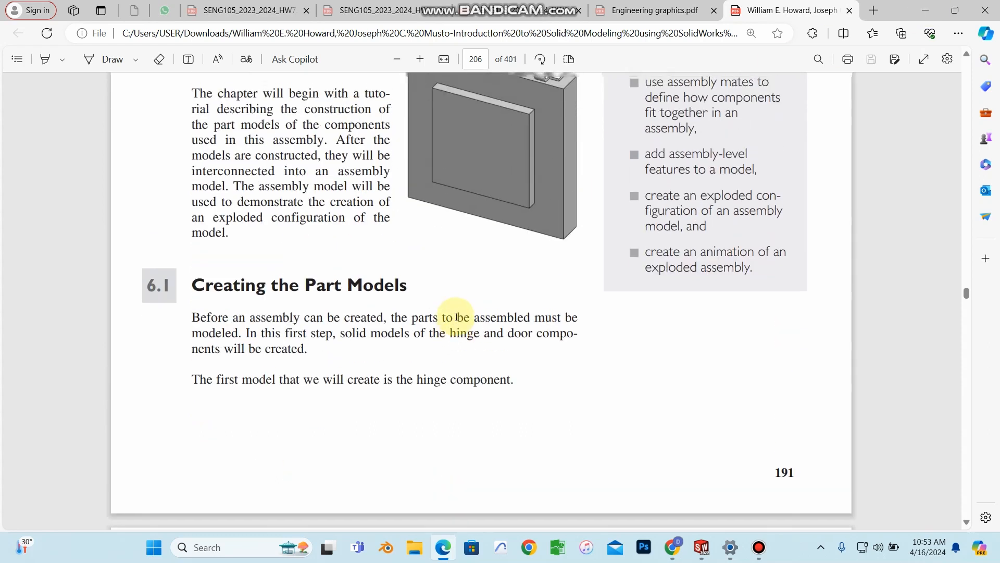
pyautogui.scroll(4, 451, 292)
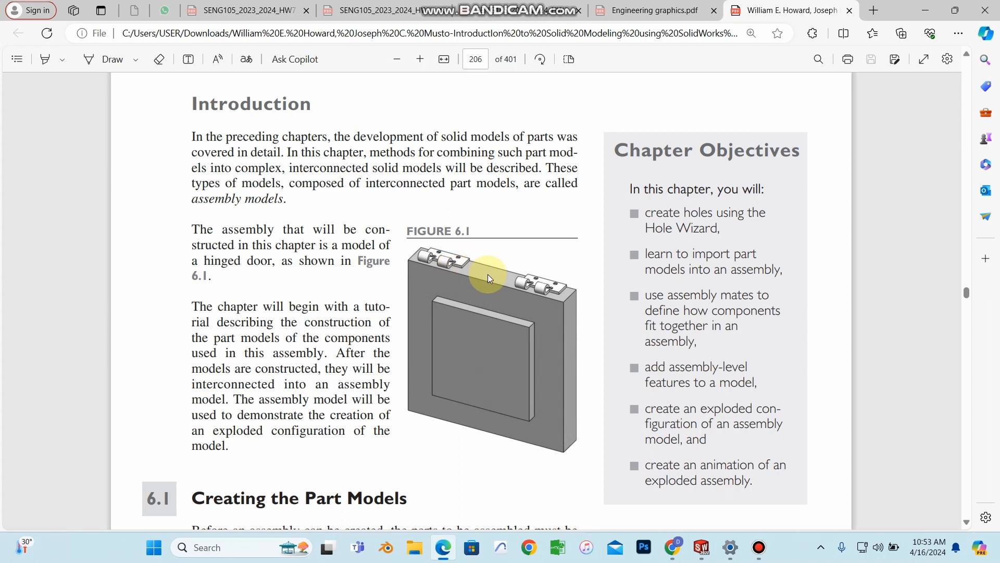
pyautogui.scroll(-1, 492, 276)
pyautogui.scroll(1, 545, 226)
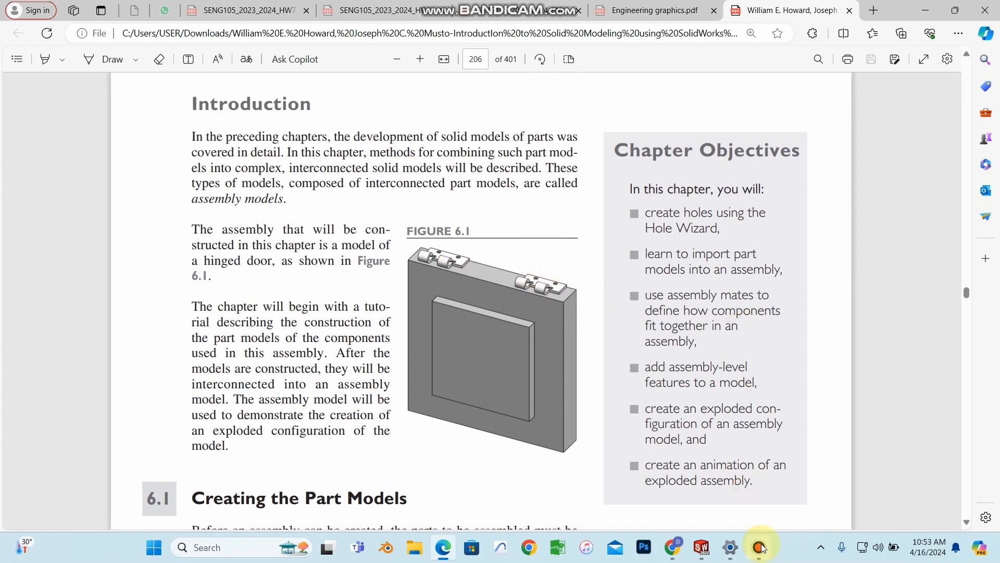
pyautogui.click(706, 540)
pyautogui.click(736, 483)
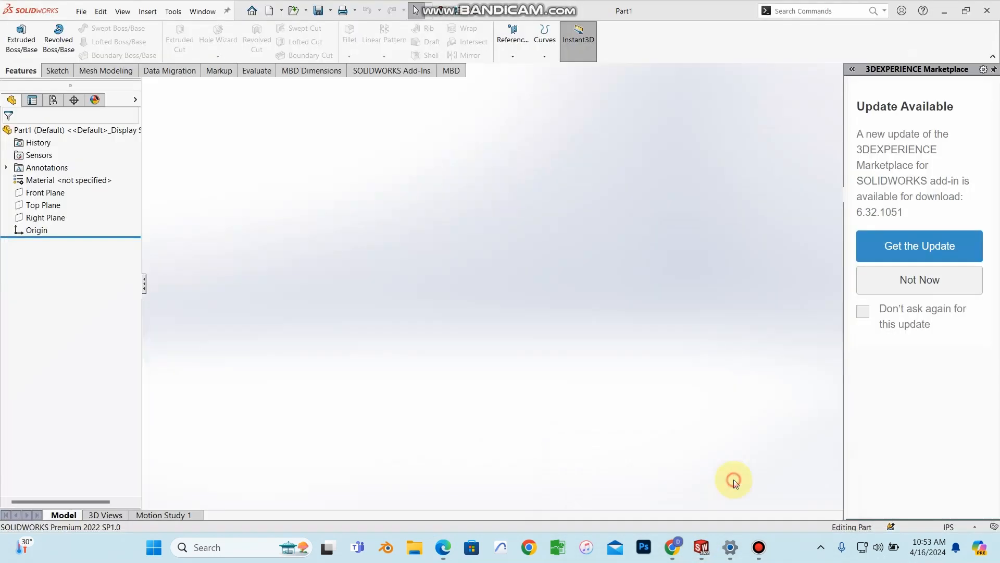
pyautogui.click(41, 194)
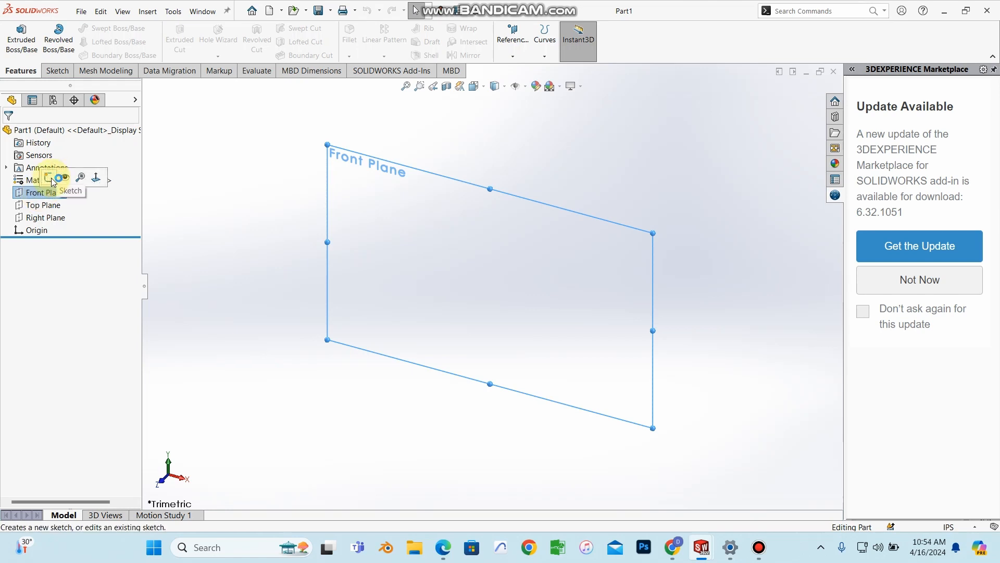
pyautogui.click(49, 179)
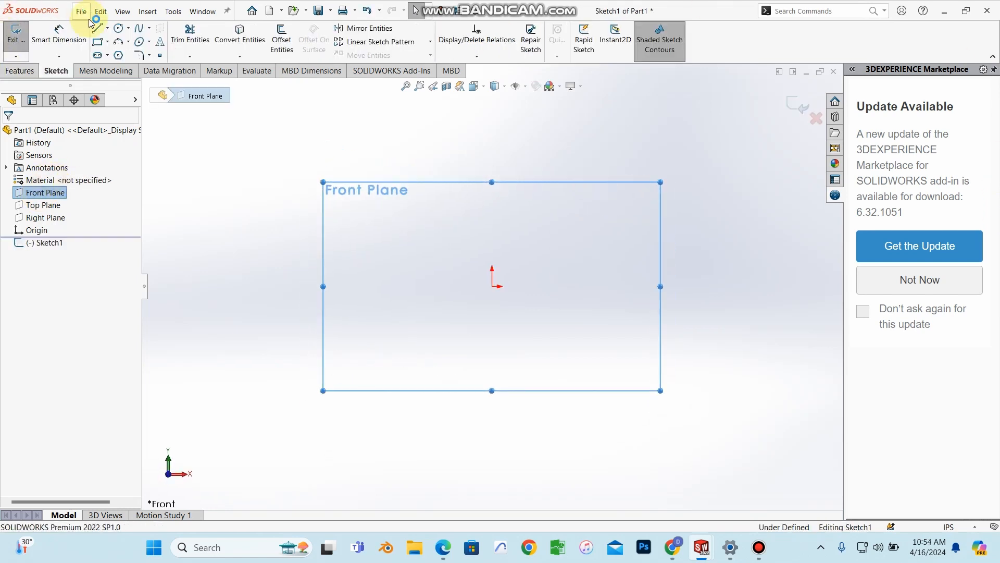
# Step: Draw a horizontal line running left from the origin, then bring up the textbook PDF
pyautogui.click(109, 28)
pyautogui.click(115, 33)
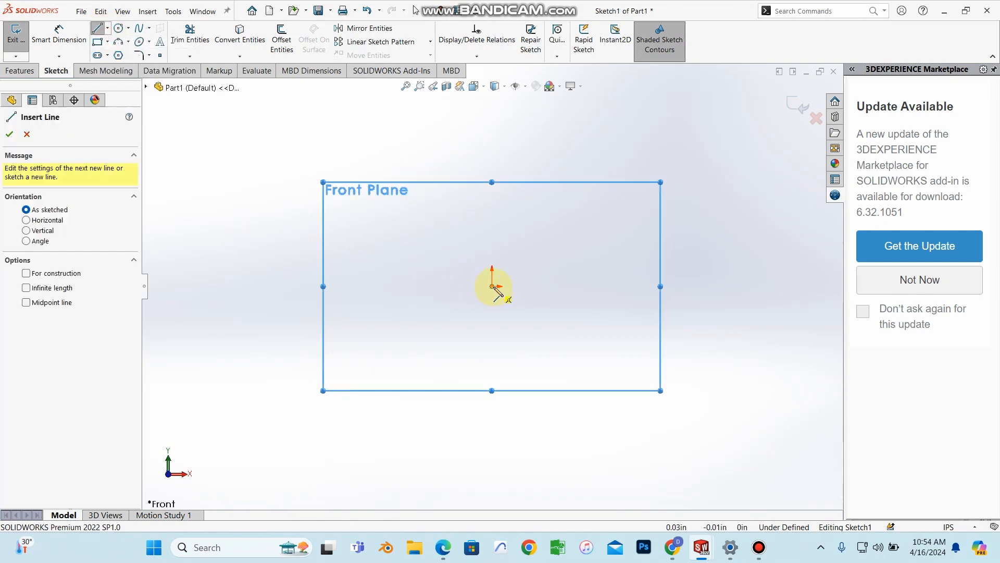
pyautogui.moveTo(492, 287)
pyautogui.mouseDown()
pyautogui.moveTo(413, 296)
pyautogui.moveTo(314, 287)
pyautogui.mouseUp()
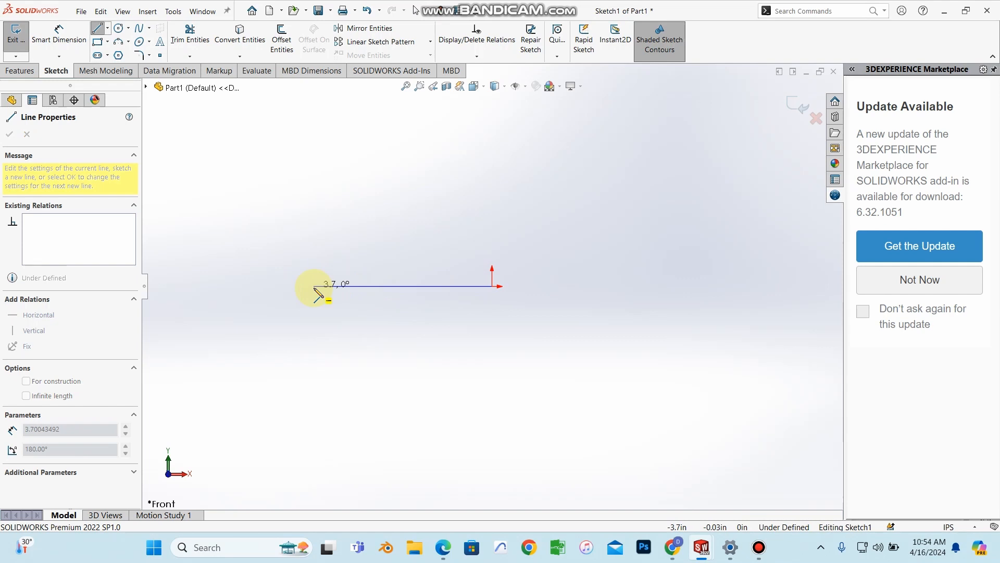
pyautogui.rightClick(316, 287)
pyautogui.click(330, 296)
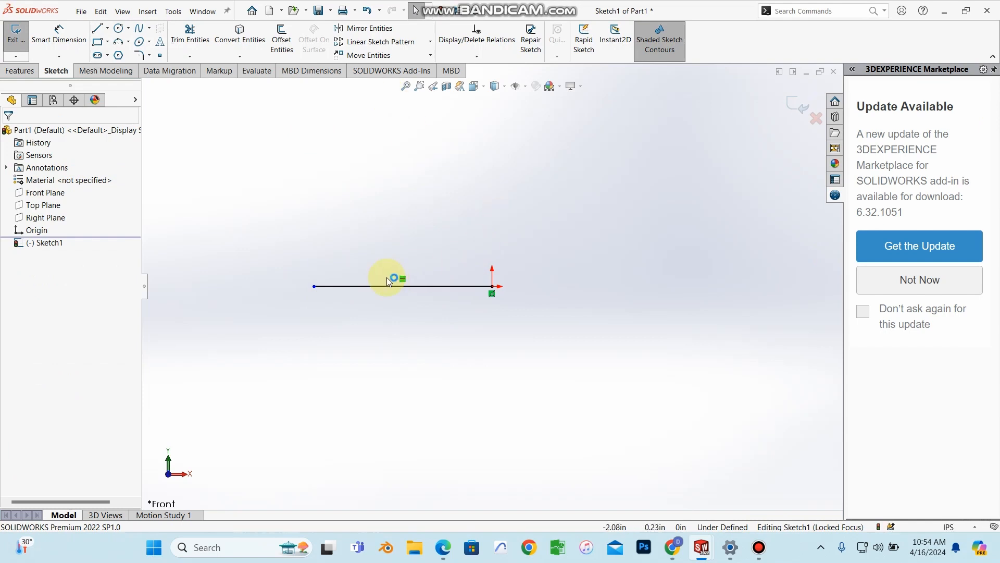
pyautogui.click(457, 550)
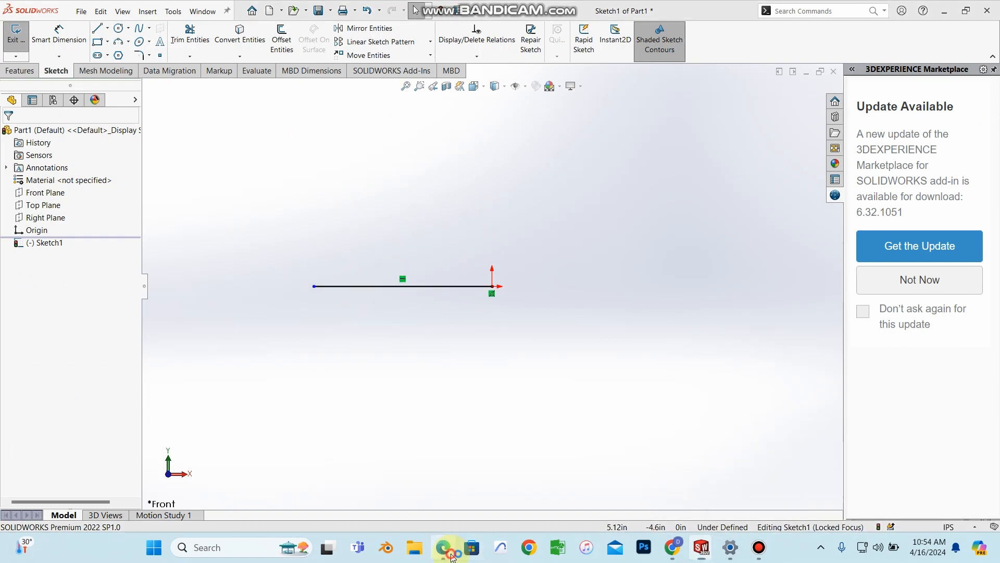
pyautogui.scroll(-10, 489, 377)
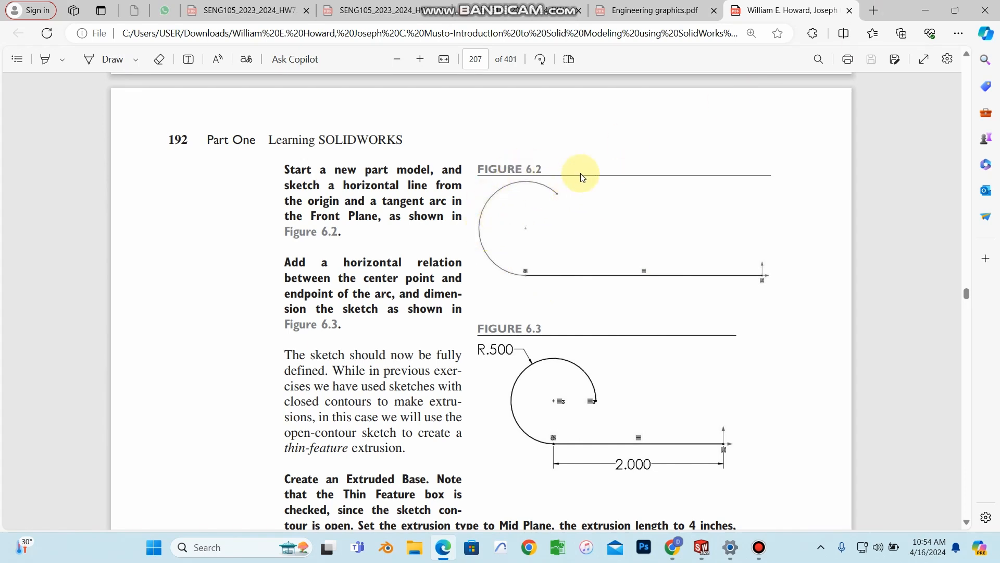
# Step: Minimize the textbook after reading page 192 to show the SOLIDWORKS sketch again
pyautogui.click(926, 11)
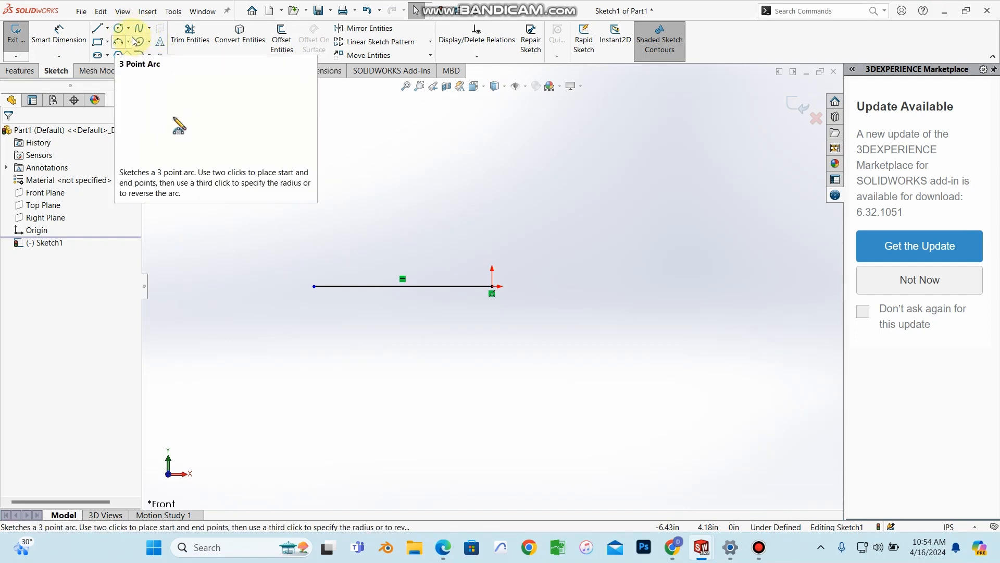
# Step: Add a tangent arc curling up from the line's left endpoint, then bring up the textbook
pyautogui.click(129, 41)
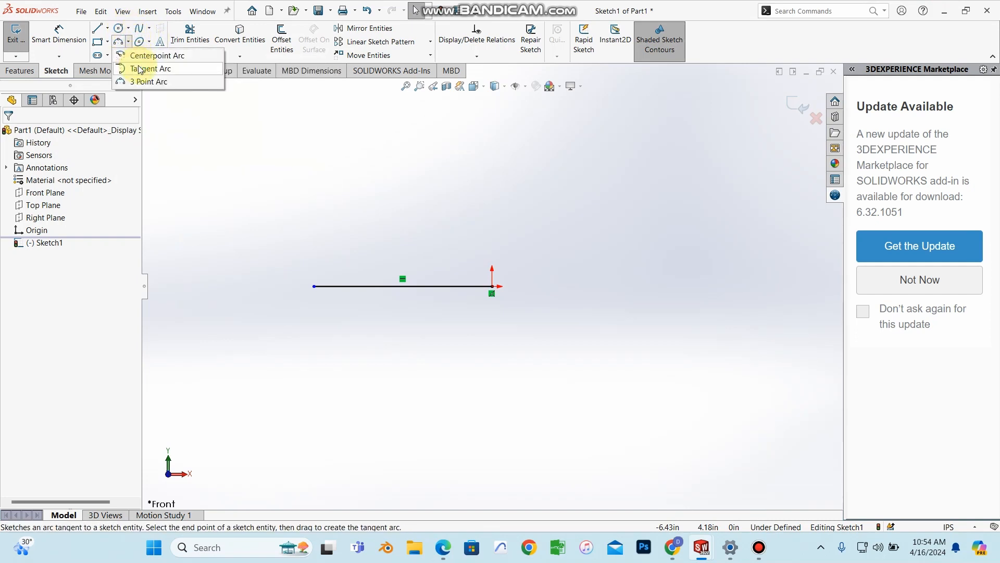
pyautogui.click(140, 70)
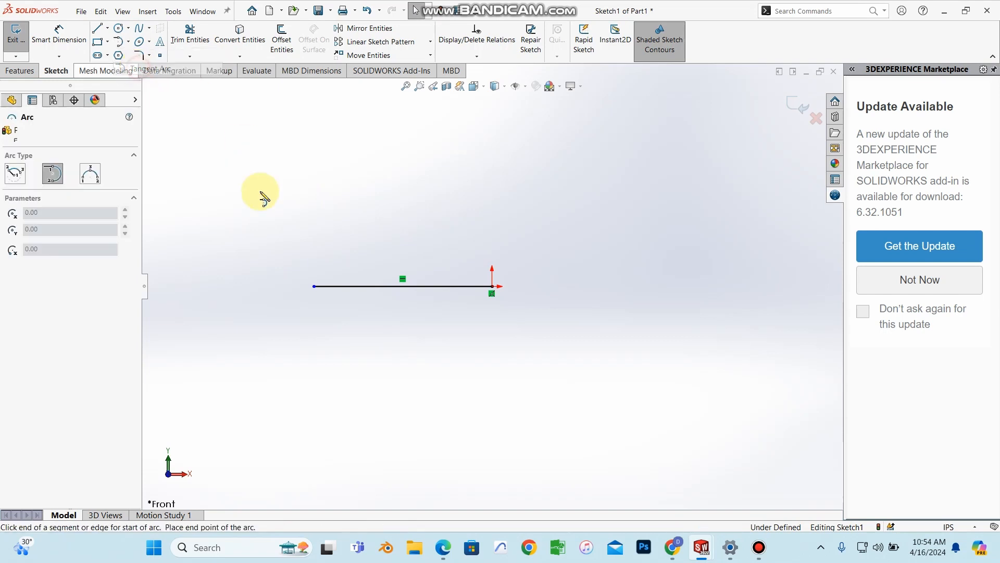
pyautogui.click(315, 286)
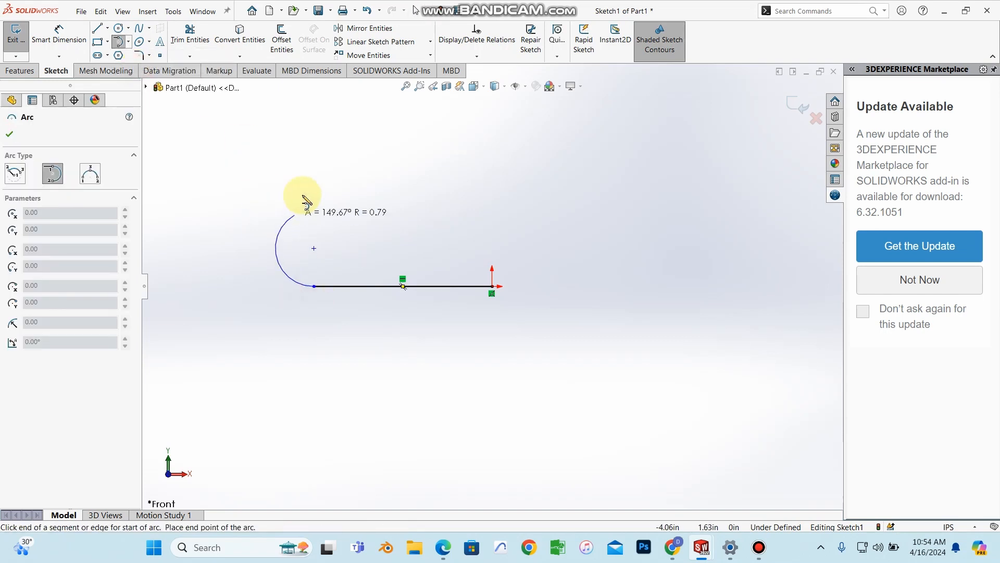
pyautogui.click(349, 212)
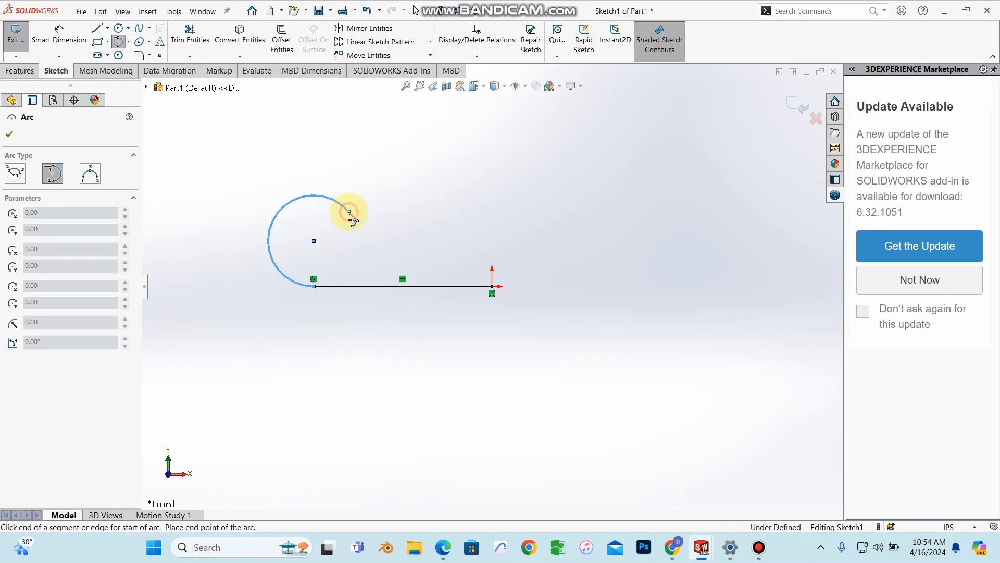
pyautogui.rightClick(350, 213)
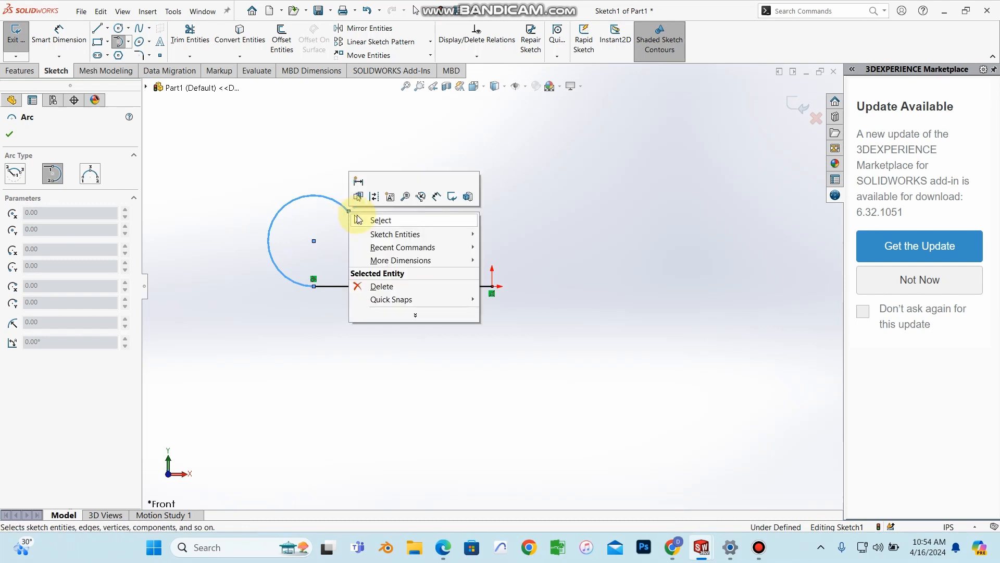
pyautogui.click(359, 222)
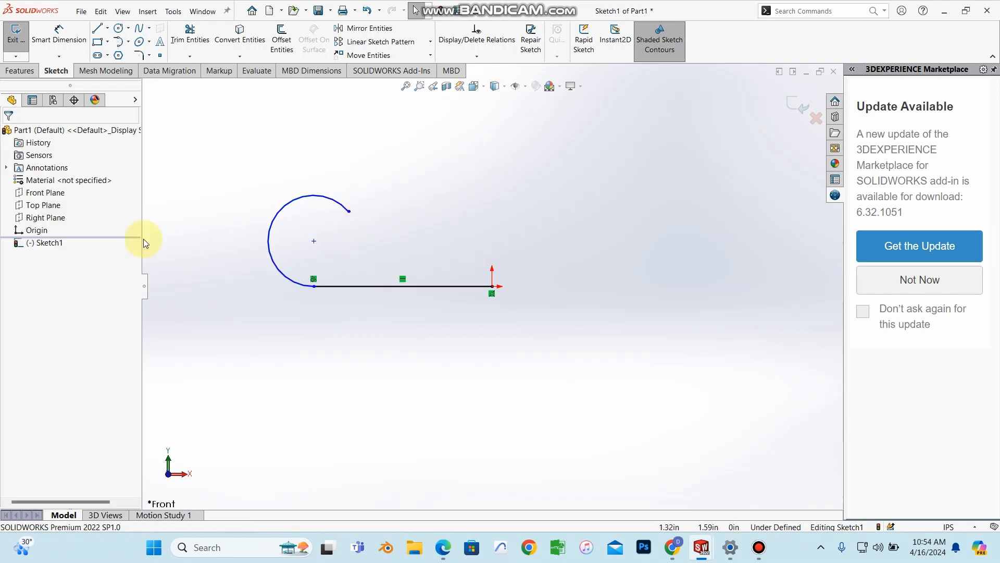
pyautogui.scroll(-1, 336, 274)
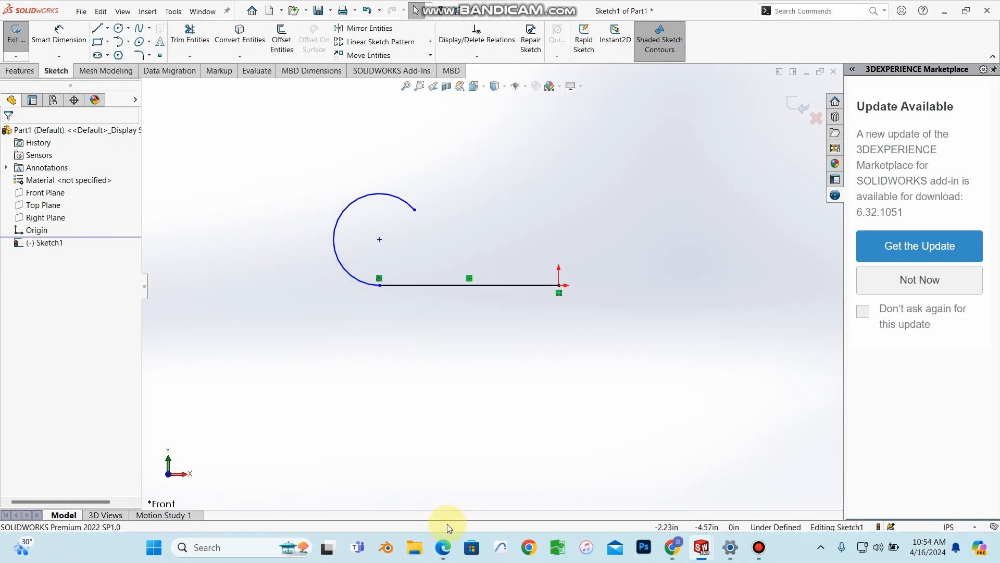
pyautogui.click(443, 547)
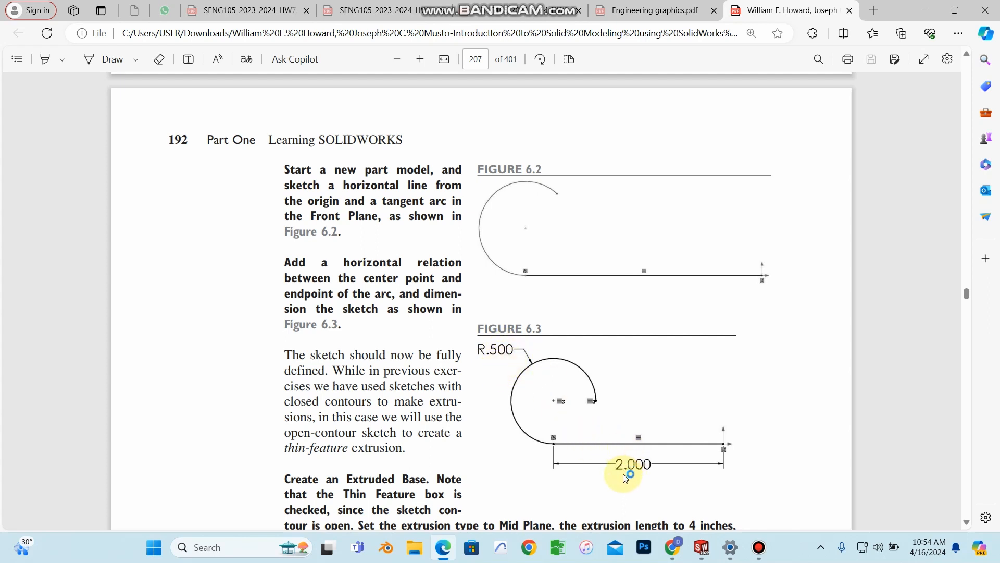
# Step: Put away the textbook after checking Figure 6.3's dimensions and start Smart Dimension
pyautogui.click(925, 10)
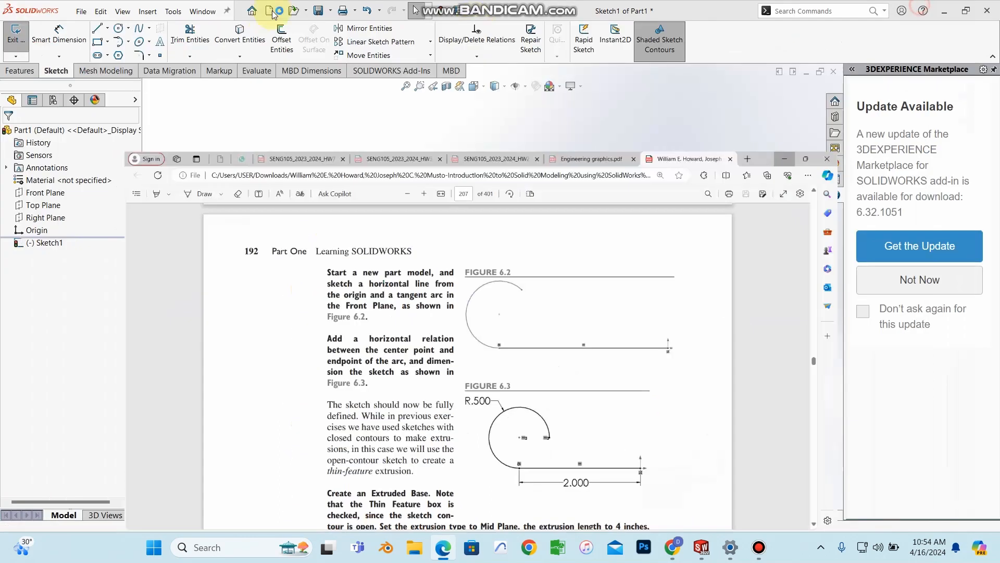
pyautogui.click(58, 30)
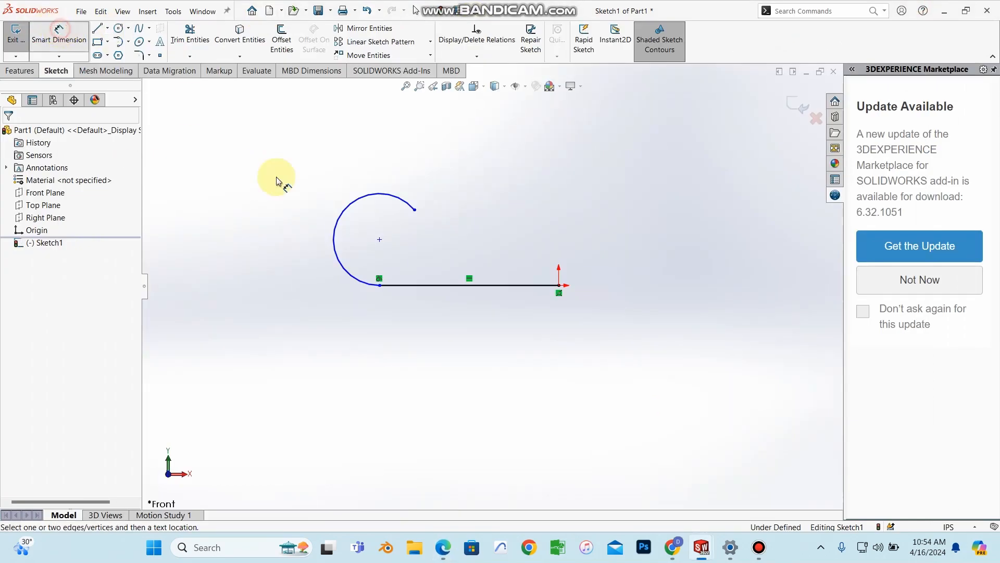
# Step: Dimension the line to 2 in long and the arc to a 0.5 in radius
pyautogui.click(463, 285)
pyautogui.click(471, 375)
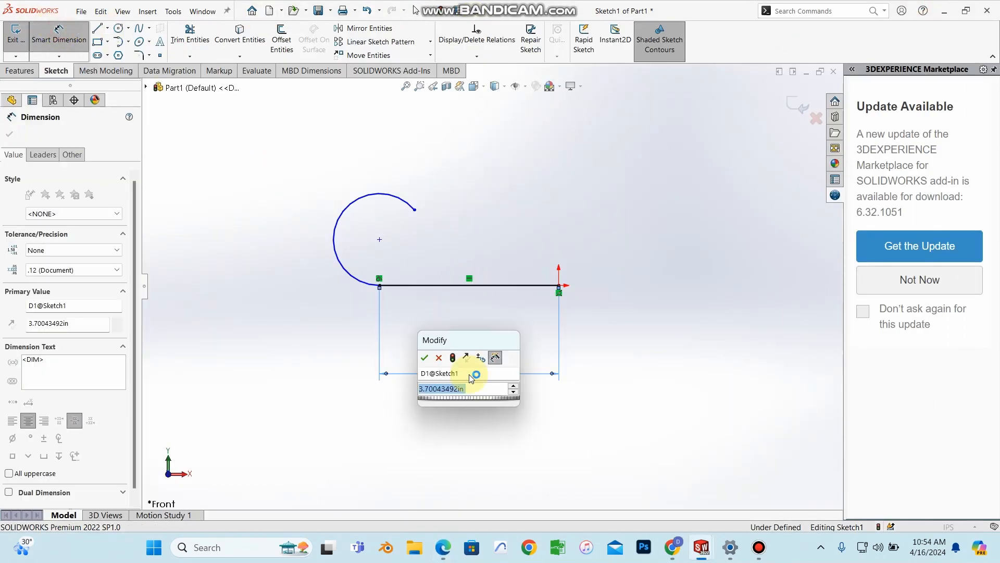
pyautogui.write('2')
pyautogui.press('Return')
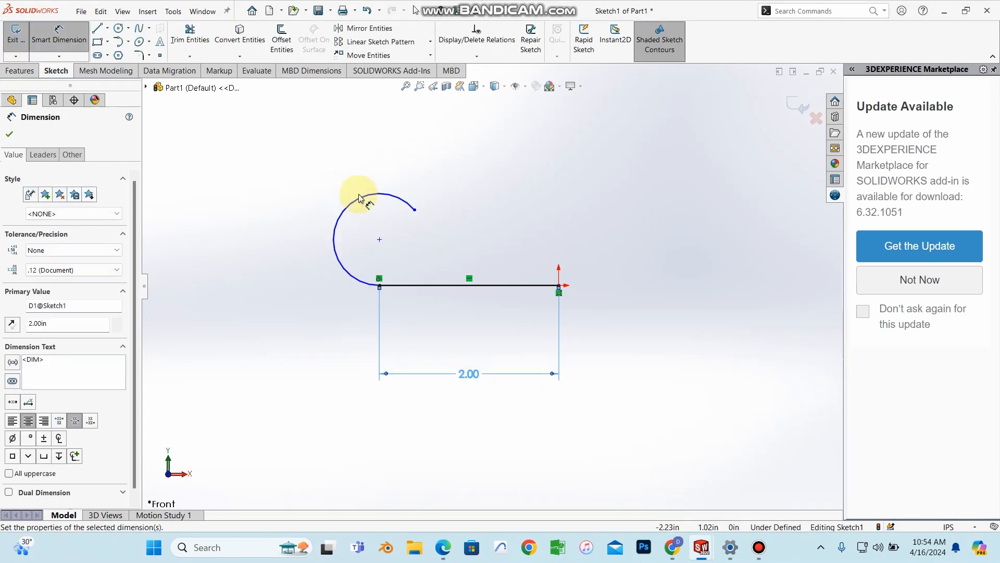
pyautogui.click(360, 202)
pyautogui.click(327, 158)
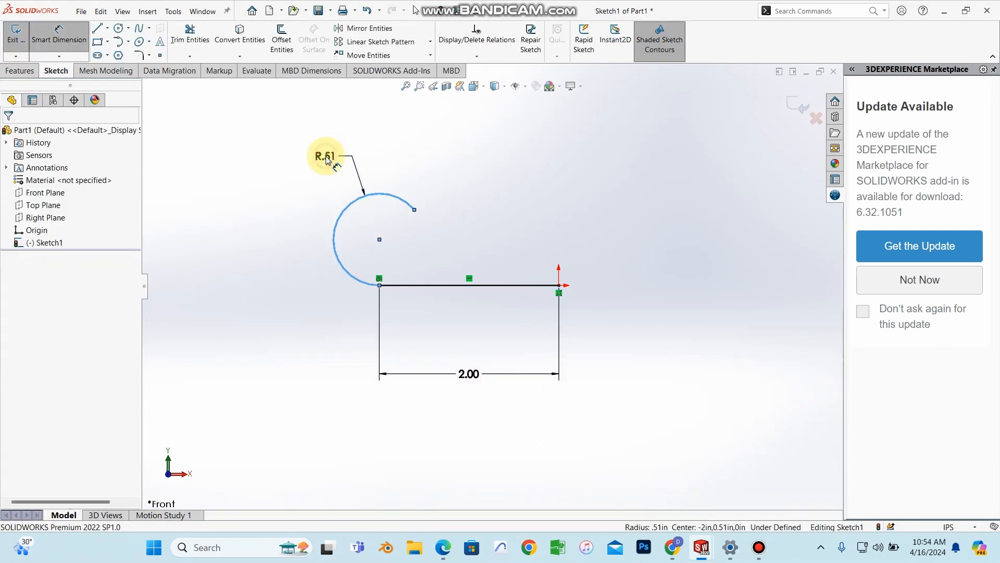
pyautogui.press('BackSpace')
pyautogui.write('0')
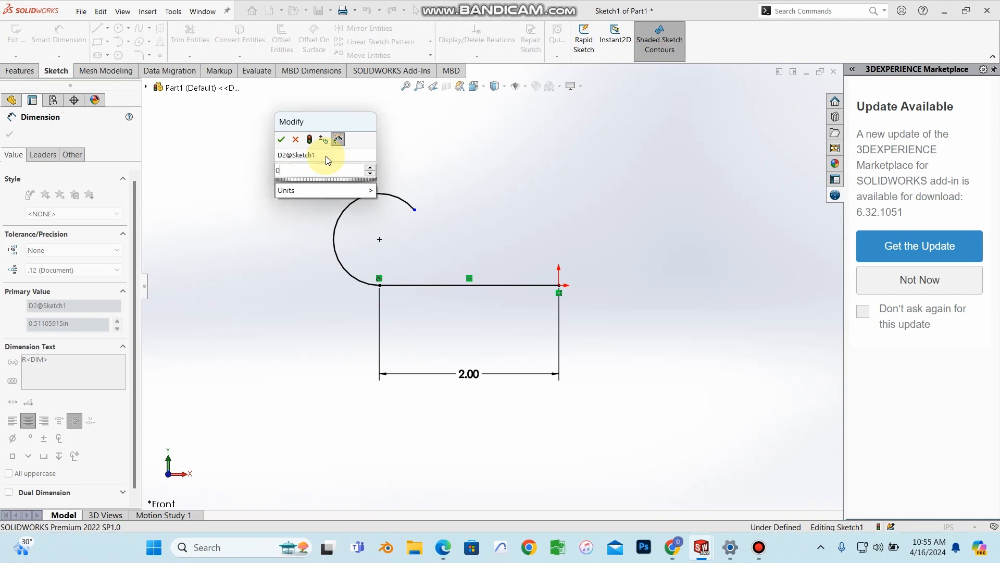
pyautogui.write('.')
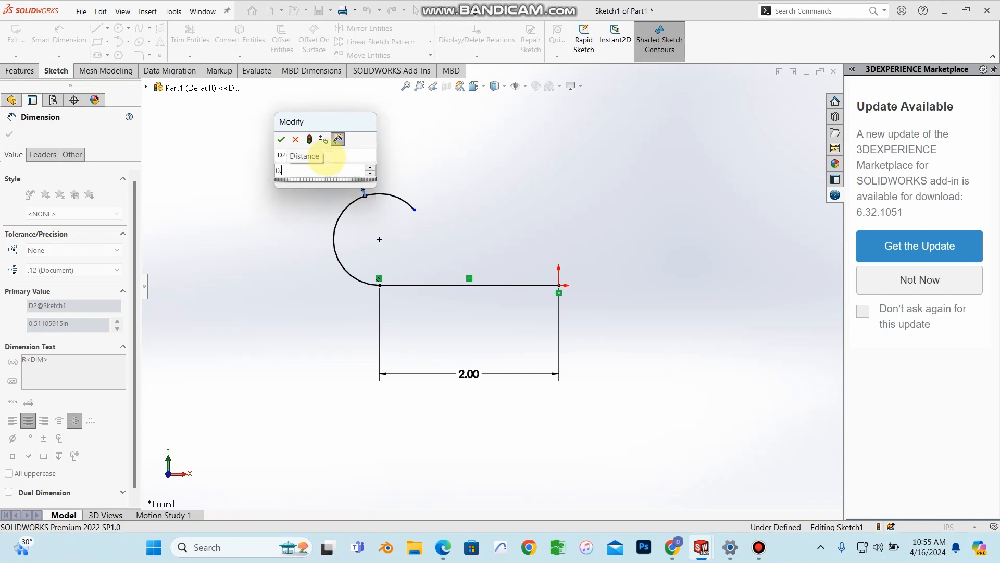
pyautogui.write('5')
pyautogui.press('Return')
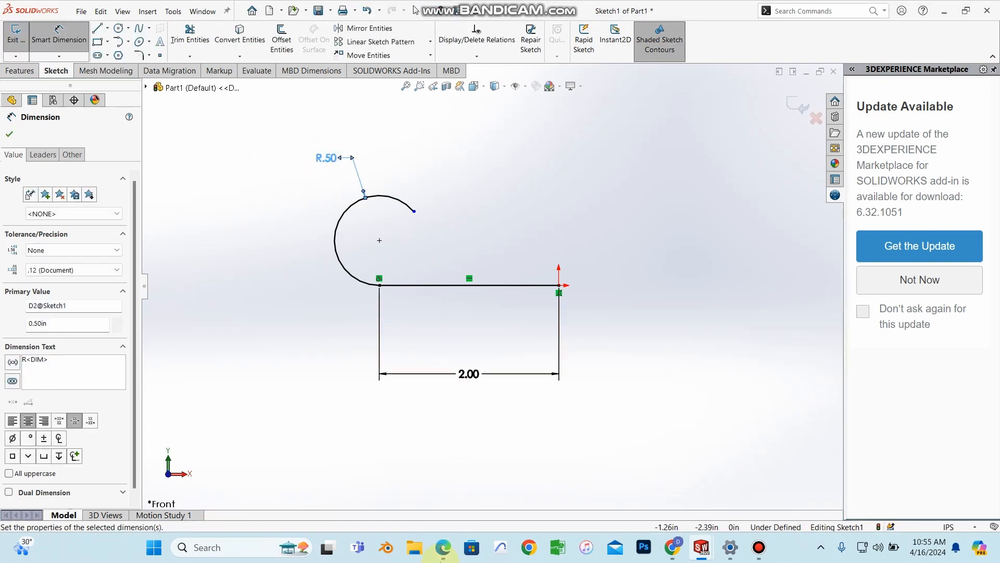
# Step: Bring up the textbook and scroll toward the extrusion figures
pyautogui.click(441, 556)
pyautogui.scroll(-5, 632, 459)
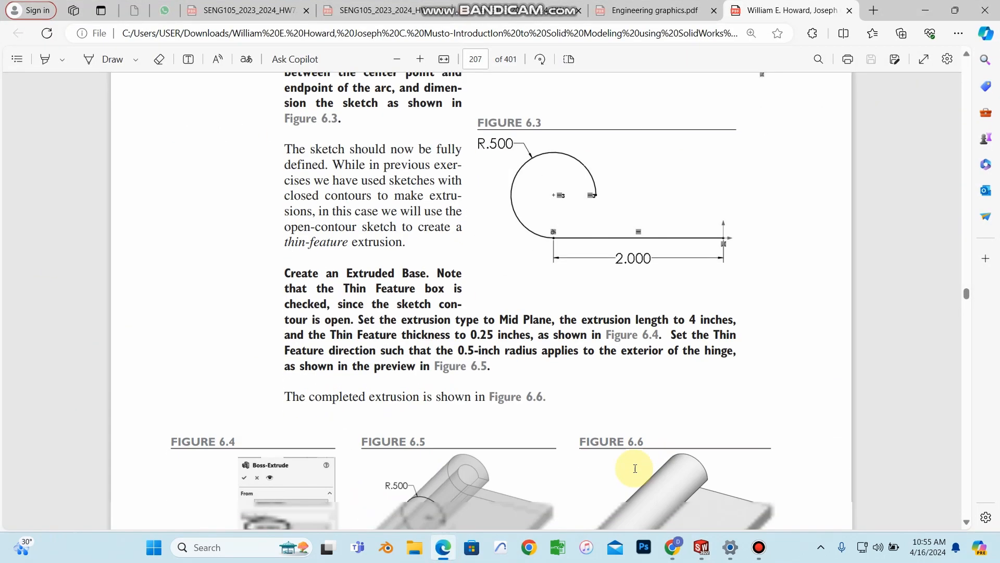
pyautogui.scroll(-3, 595, 369)
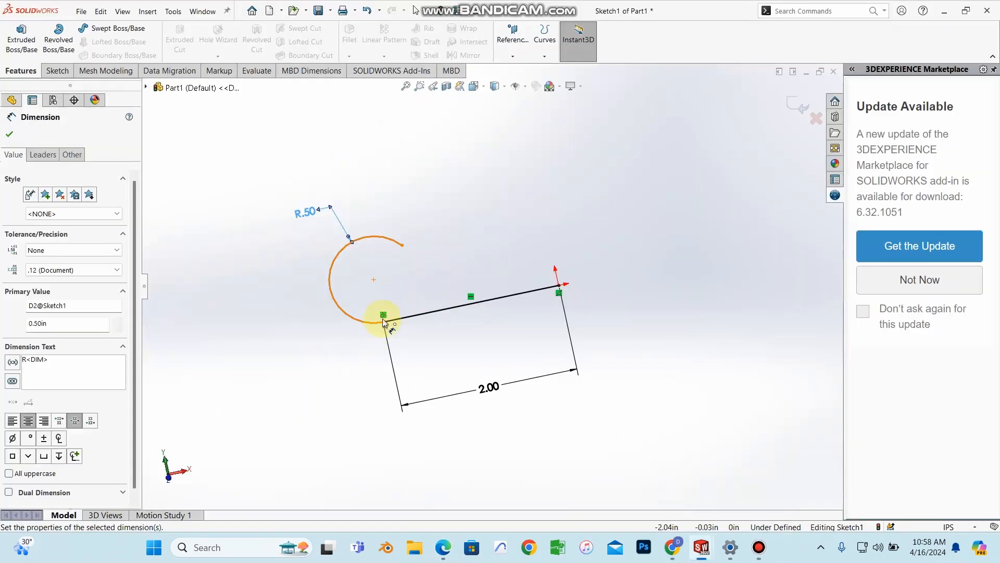
# Step: Add a Horizontal relation between the arc's centre and free endpoint to fully define Sketch1
pyautogui.scroll(-2, 386, 316)
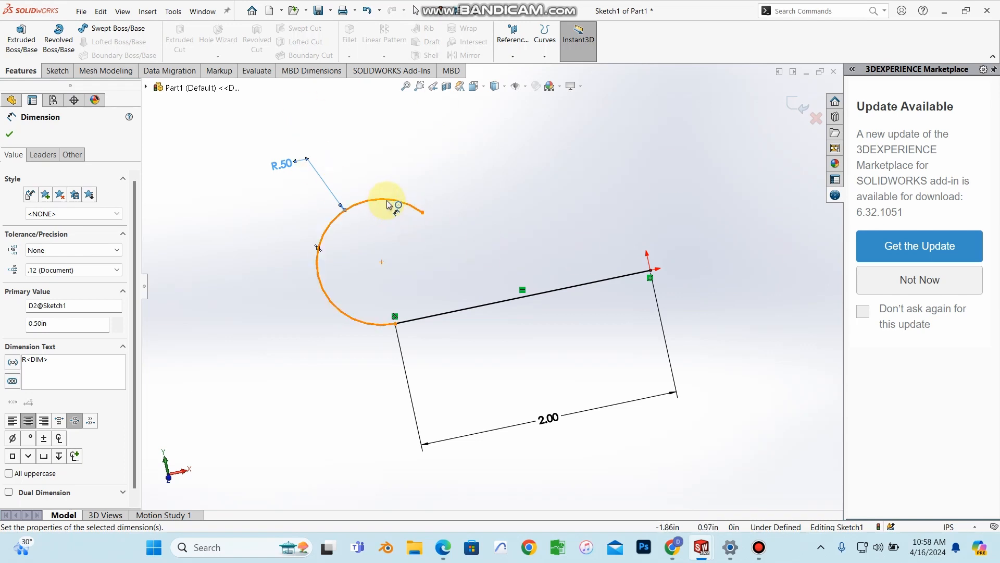
pyautogui.click(10, 133)
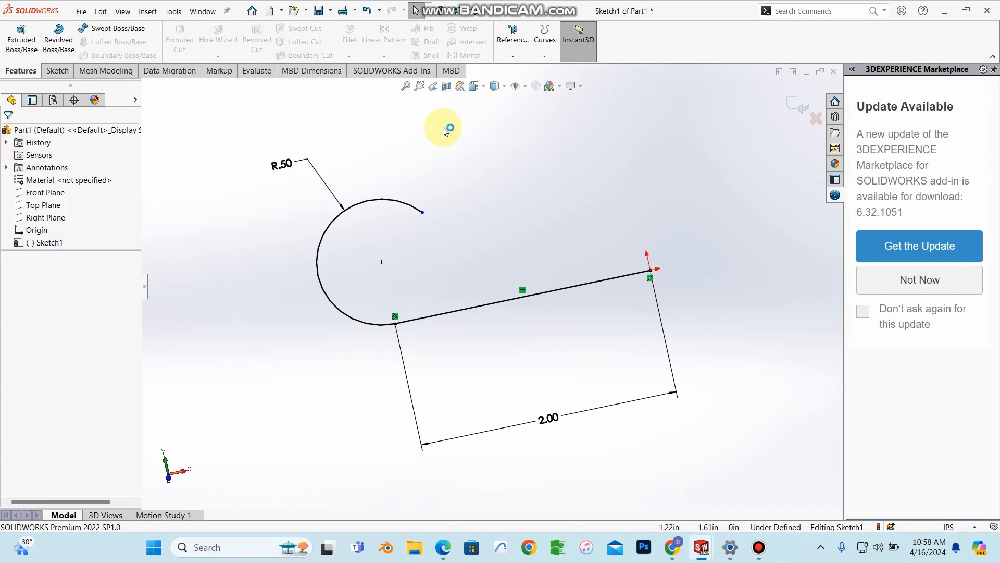
pyautogui.click(422, 212)
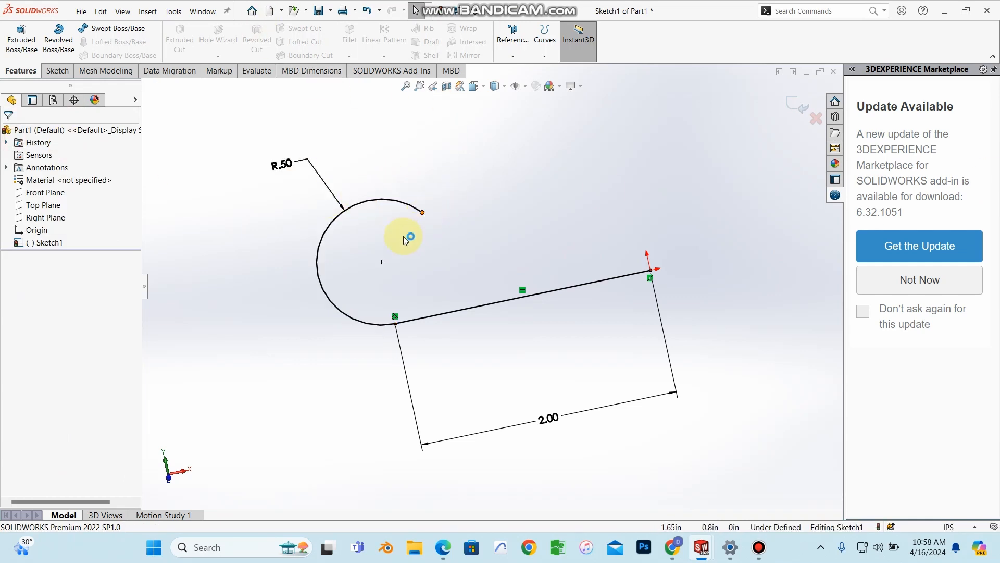
pyautogui.click(382, 261)
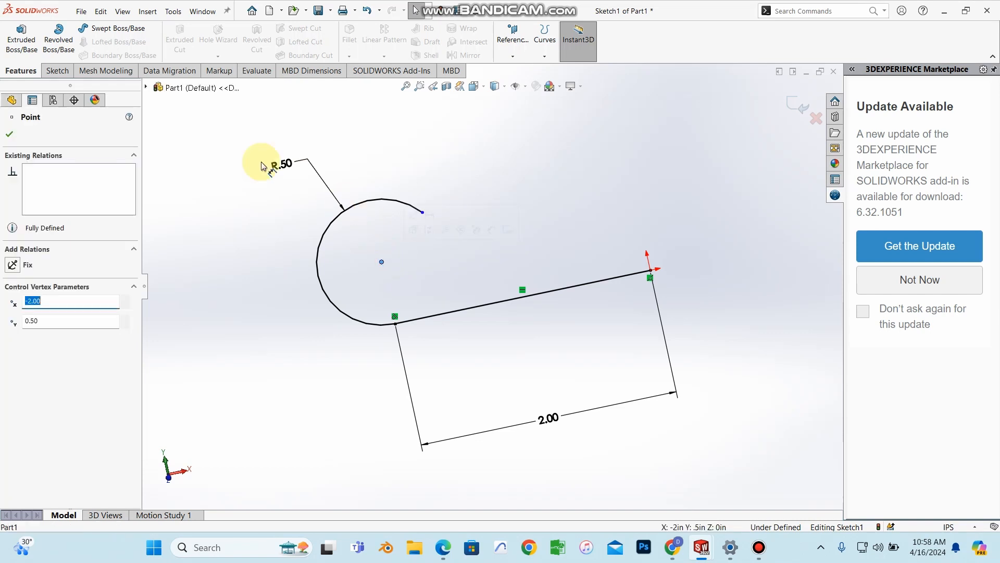
pyautogui.keyDown('ctrl'); pyautogui.click(423, 211); pyautogui.keyUp('ctrl')
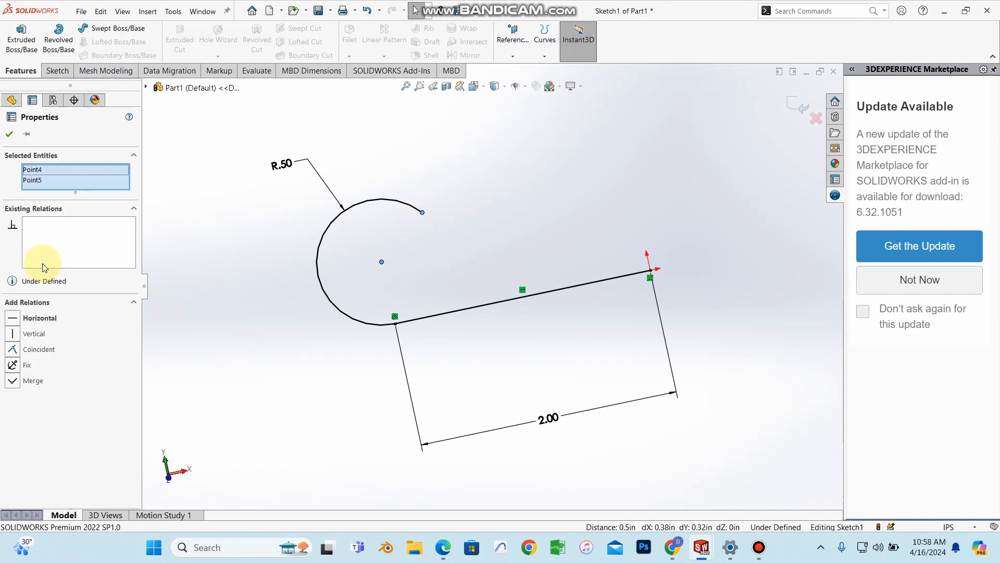
pyautogui.click(16, 319)
pyautogui.click(440, 263)
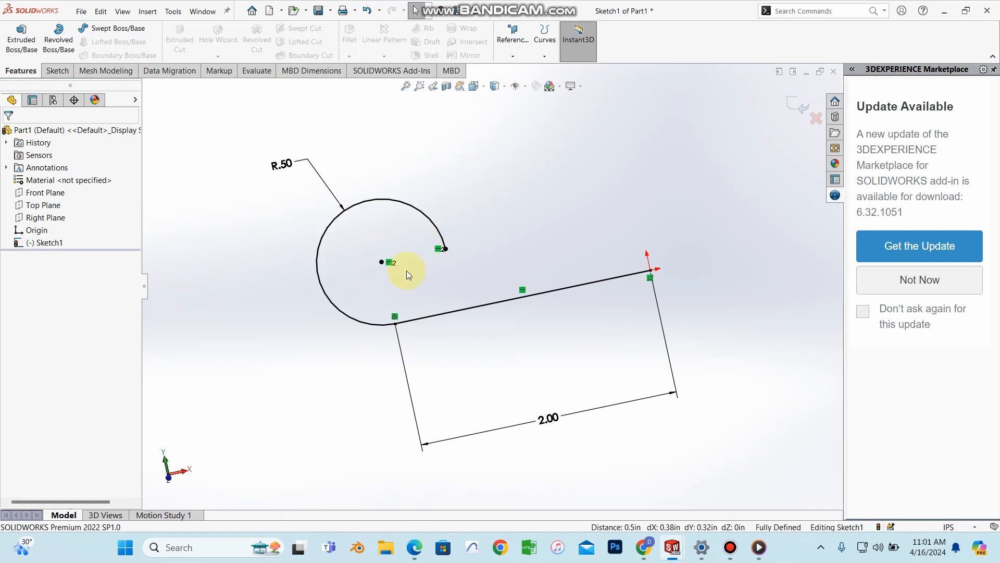
pyautogui.click(34, 230)
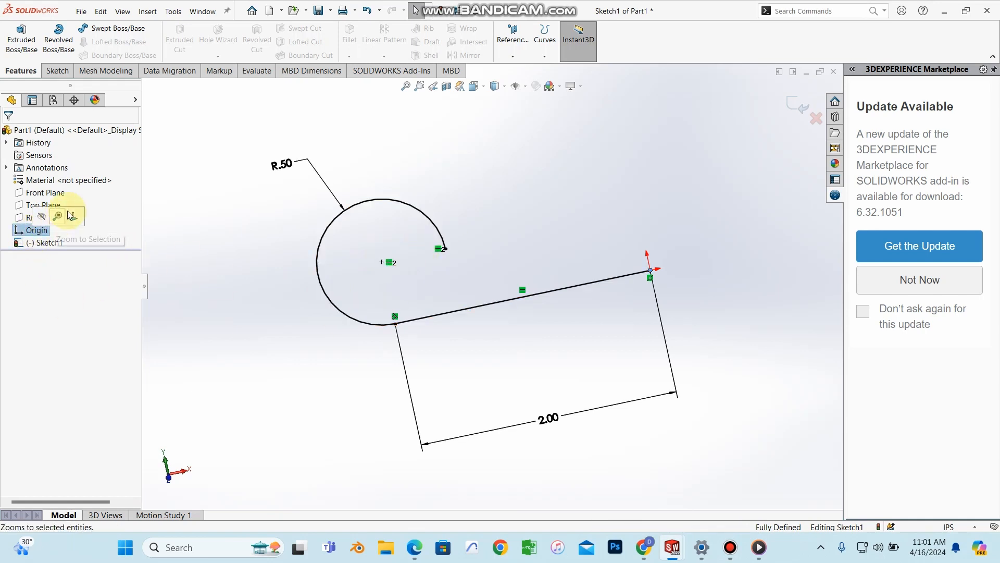
# Step: View the sketch Normal To its plane and start an Extruded Boss/Base
pyautogui.click(75, 217)
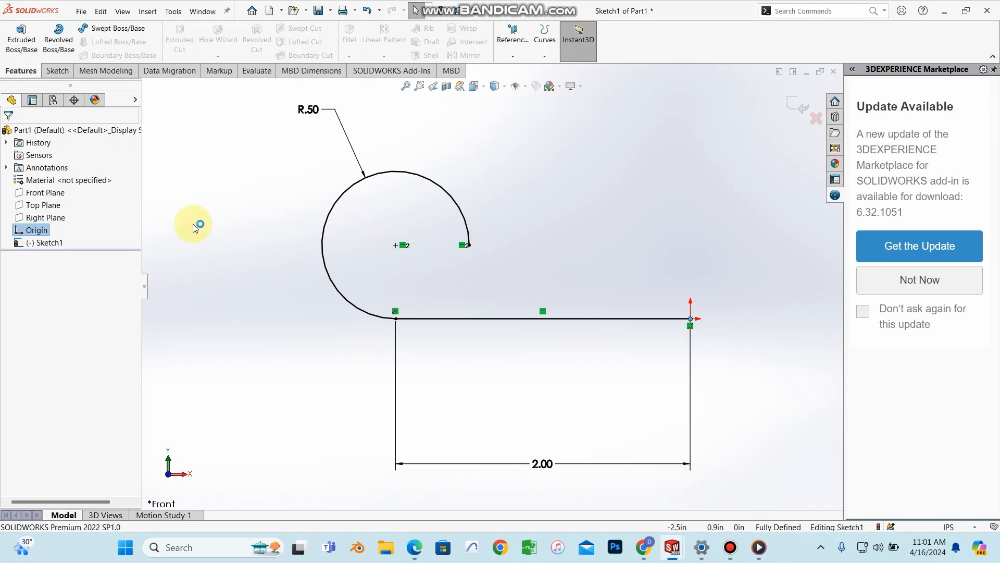
pyautogui.click(23, 48)
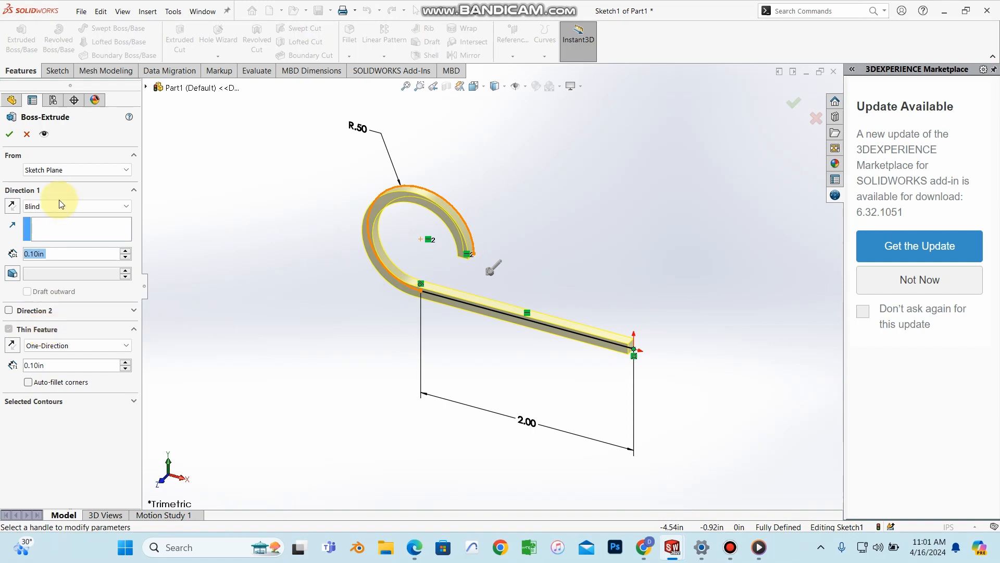
# Step: Activate the extrusion Depth field, then find the textbook's Create an Extruded Base settings
pyautogui.click(65, 255)
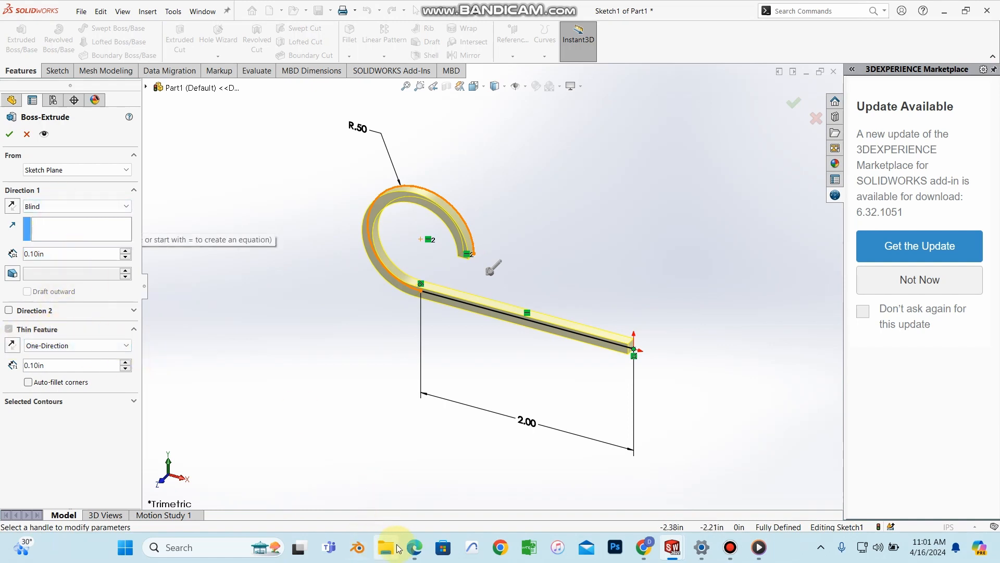
pyautogui.click(412, 545)
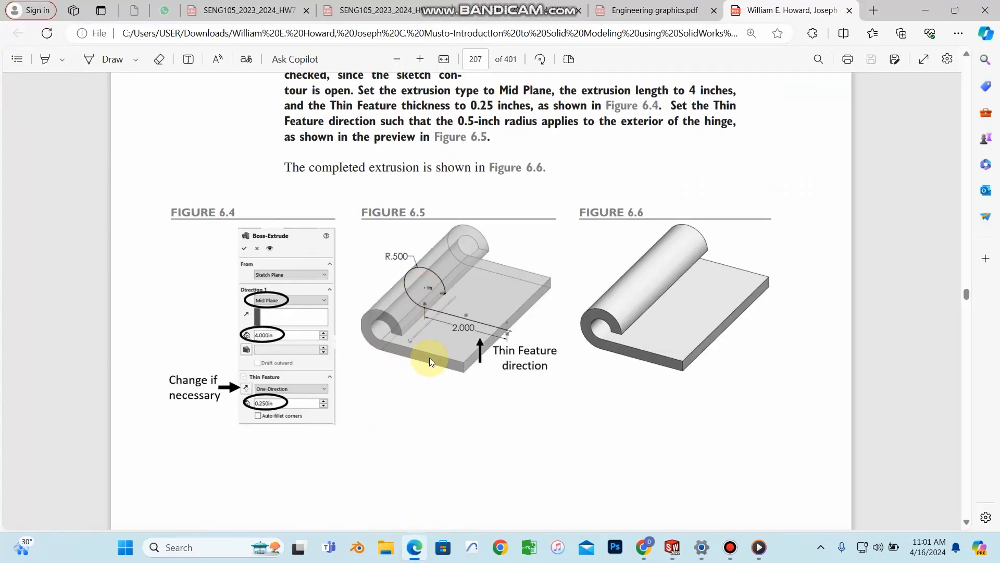
pyautogui.scroll(-5, 430, 357)
pyautogui.scroll(5, 431, 362)
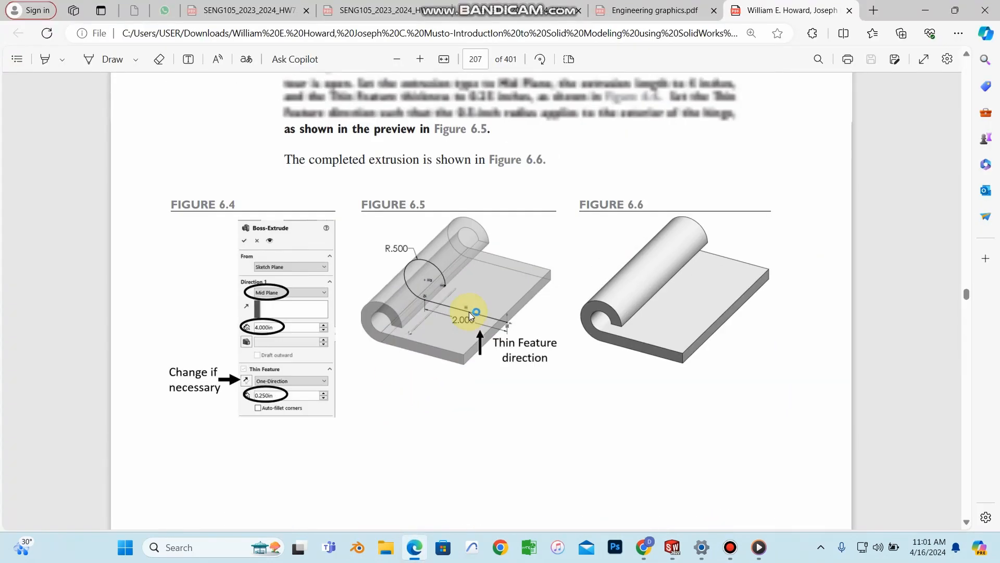
pyautogui.scroll(3, 469, 311)
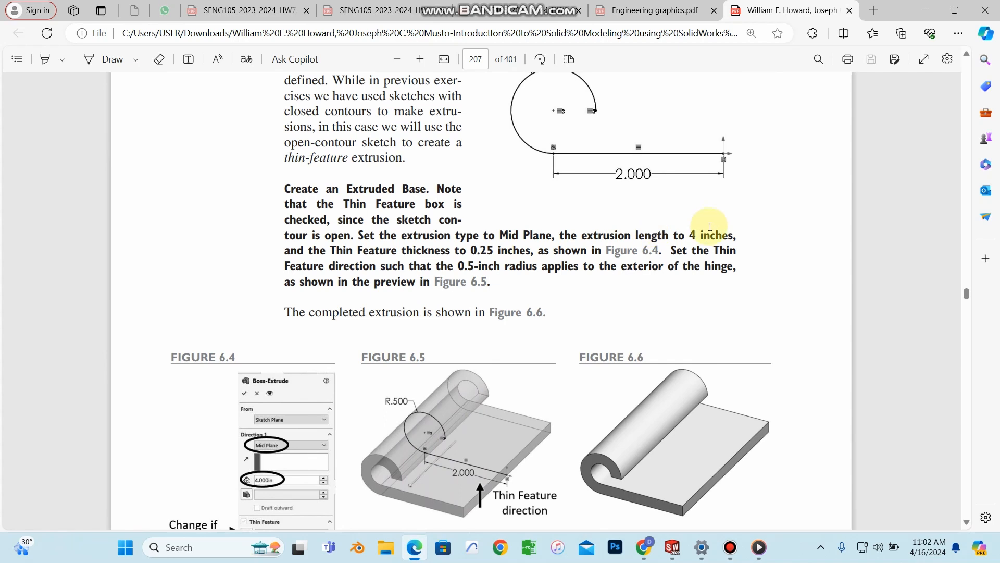
# Step: Set the thin extrusion depth to 4 in and the wall thickness to 0.25 in
pyautogui.click(924, 11)
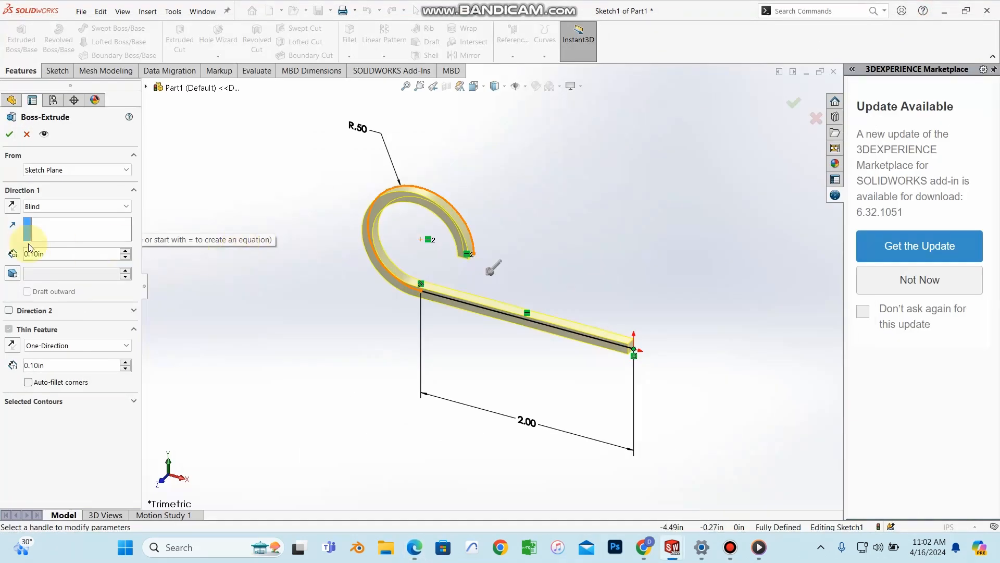
pyautogui.moveTo(53, 254); pyautogui.dragTo(20, 236)
pyautogui.write('4')
pyautogui.press('Return')
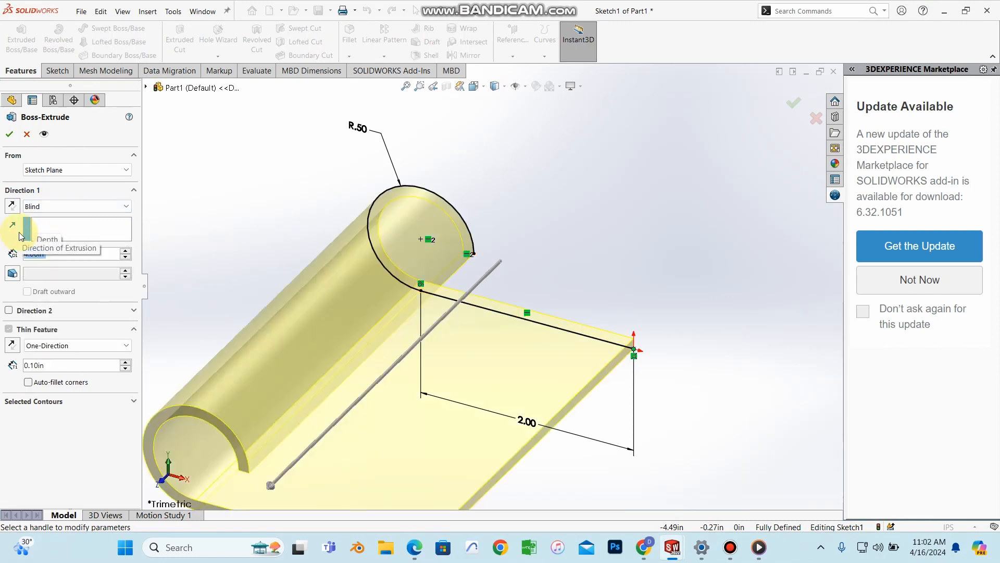
pyautogui.scroll(3, 385, 394)
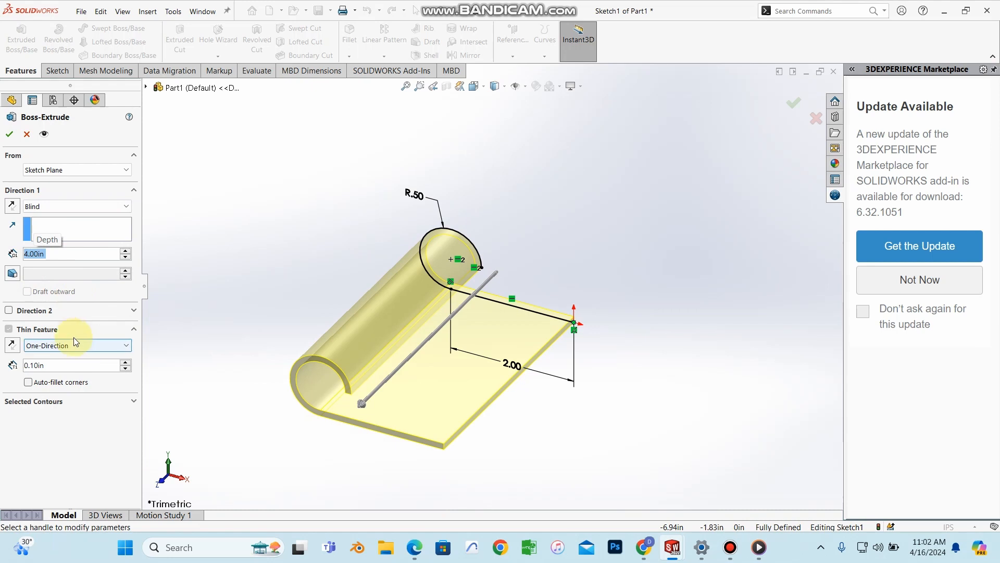
pyautogui.moveTo(58, 365); pyautogui.dragTo(26, 358)
pyautogui.write('.25')
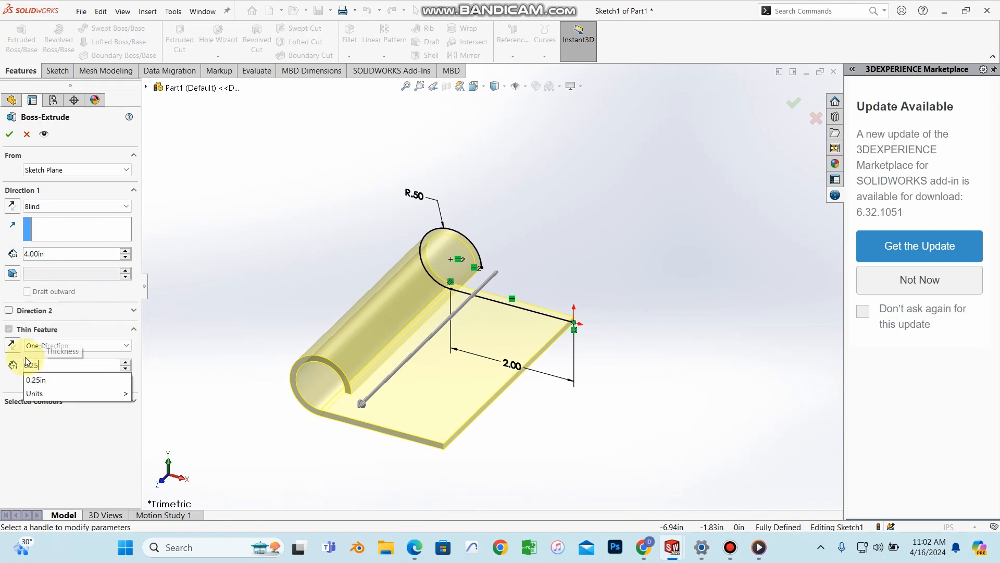
pyautogui.press('Return')
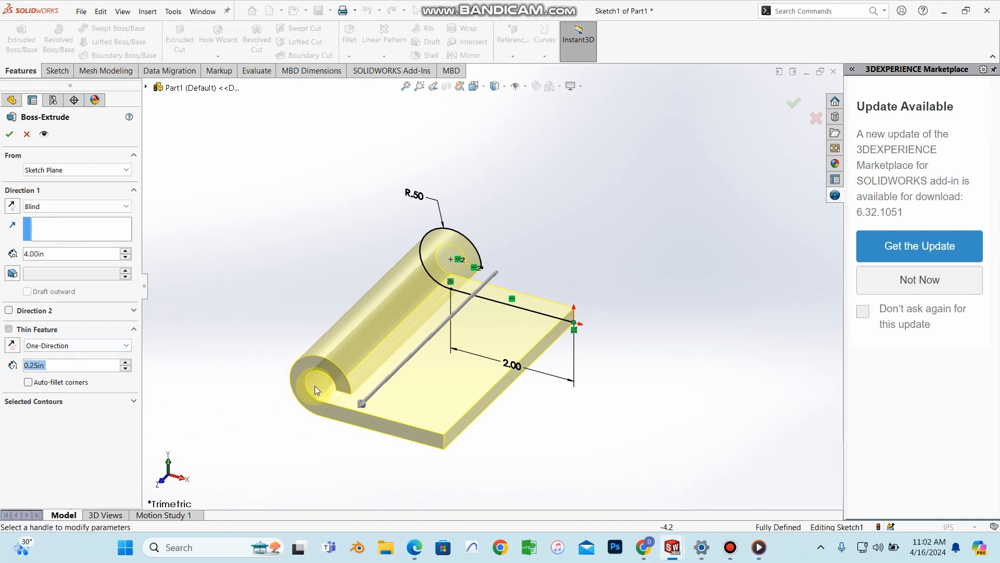
# Step: Toggle the thin wall's Reverse Direction to compare sides, then check the textbook figures
pyautogui.scroll(-3, 318, 377)
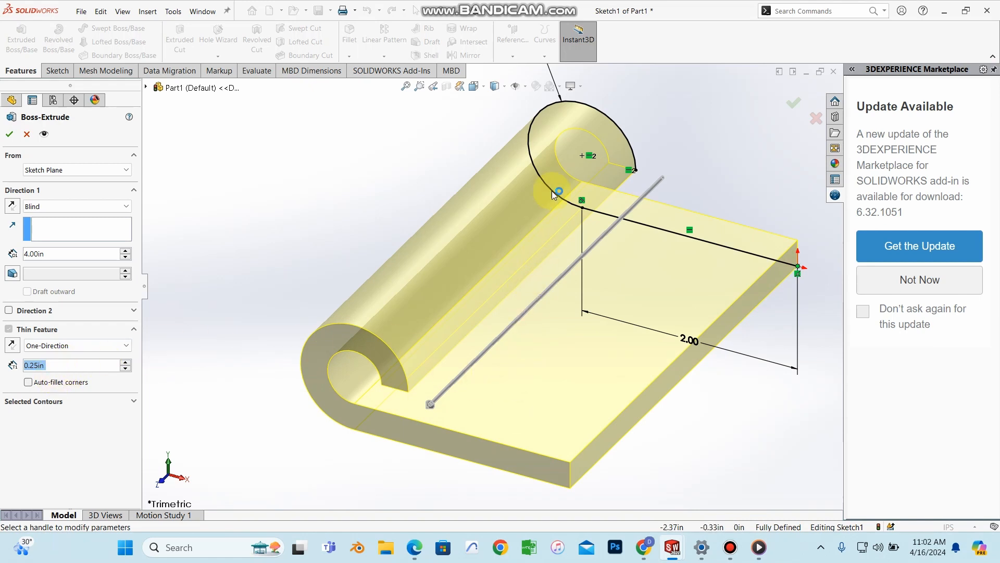
pyautogui.scroll(2, 564, 160)
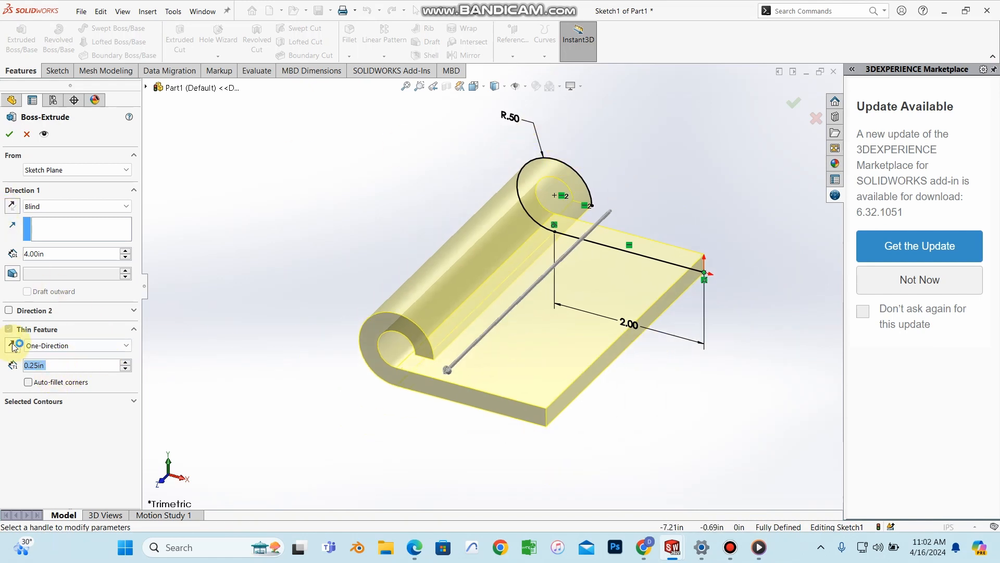
pyautogui.click(560, 169)
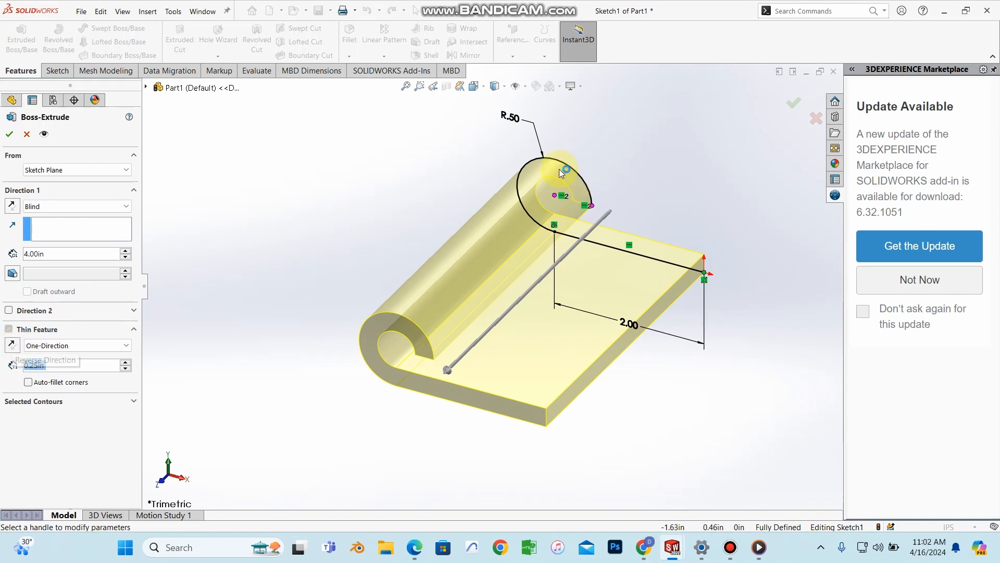
pyautogui.click(15, 345)
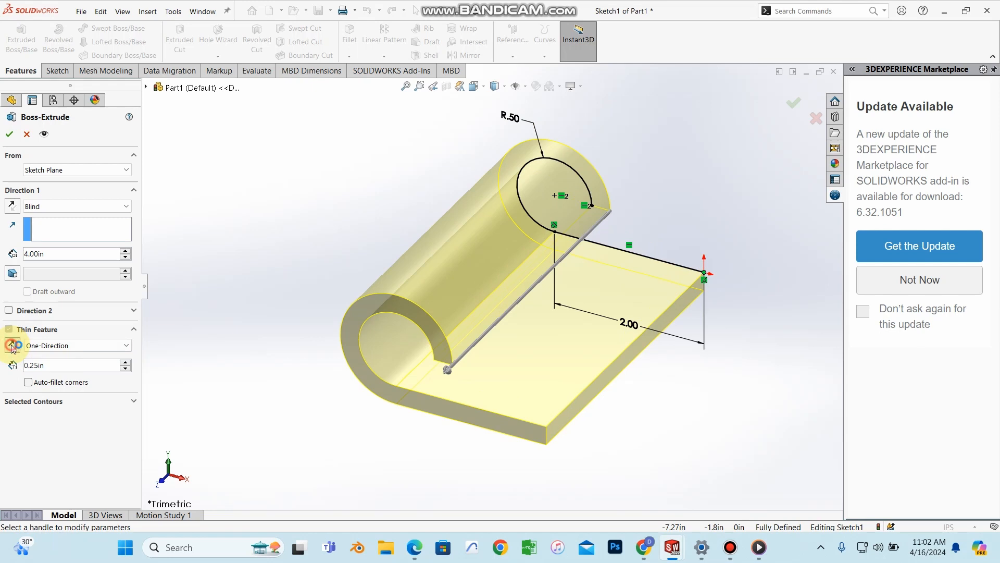
pyautogui.click(13, 347)
pyautogui.click(12, 347)
pyautogui.click(13, 347)
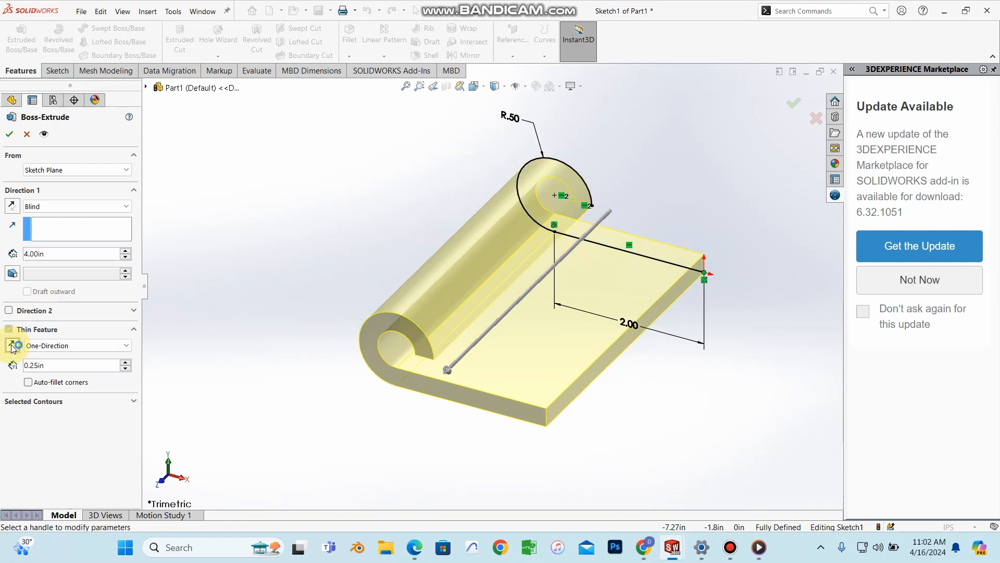
pyautogui.click(415, 547)
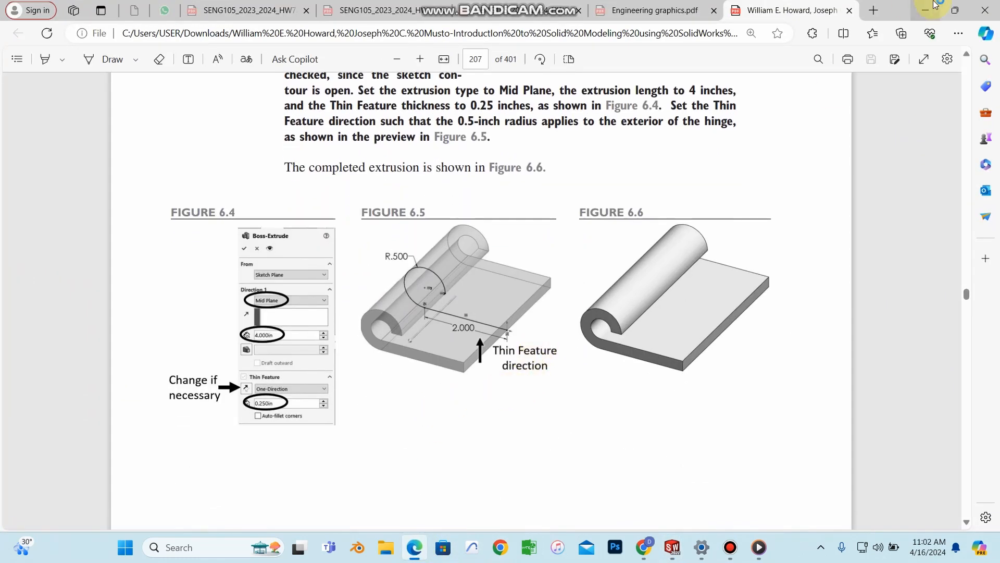
# Step: Flip the thin wall's direction back and forth to settle which side it grows on
pyautogui.click(926, 10)
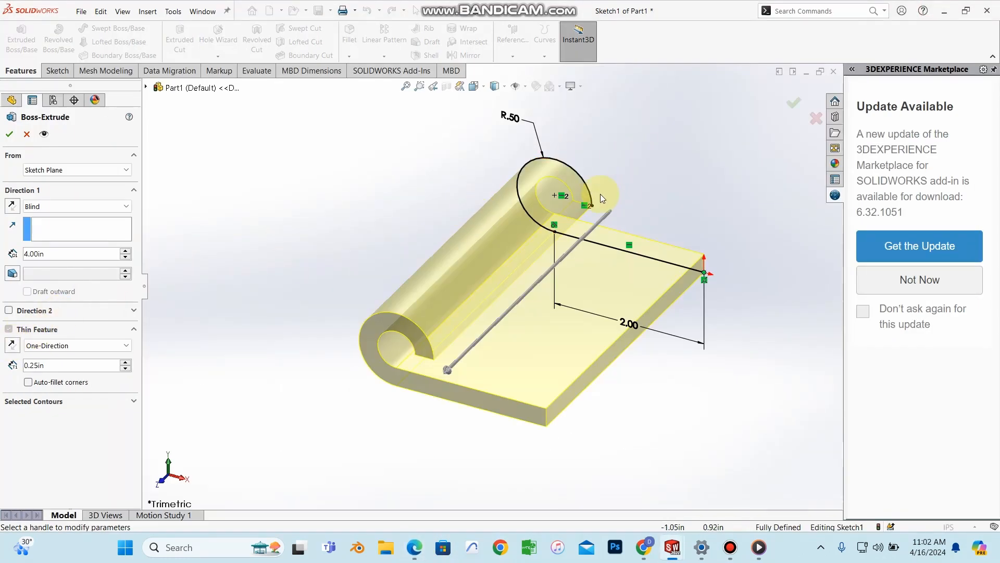
pyautogui.scroll(-3, 595, 174)
pyautogui.scroll(1, 505, 175)
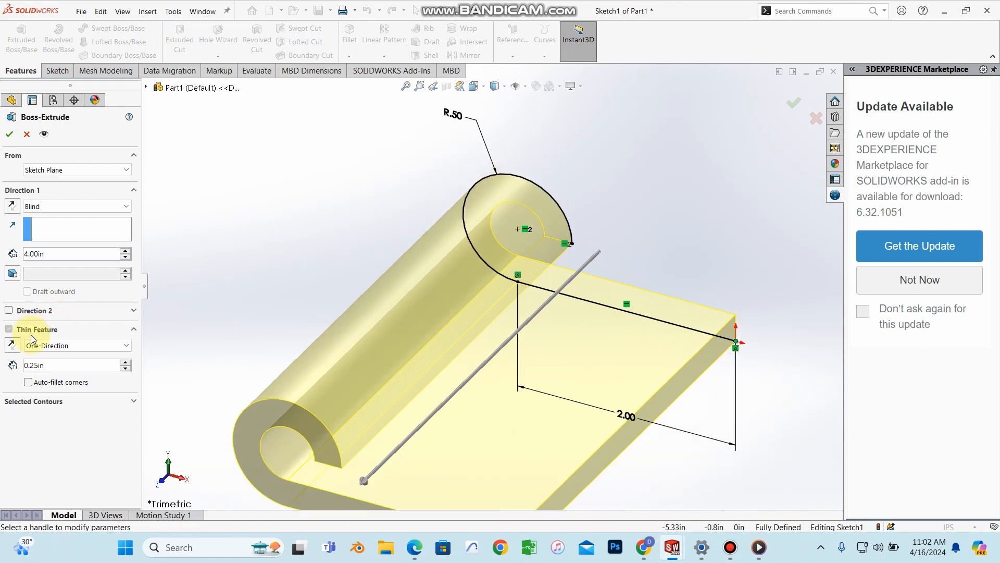
pyautogui.scroll(1, 518, 228)
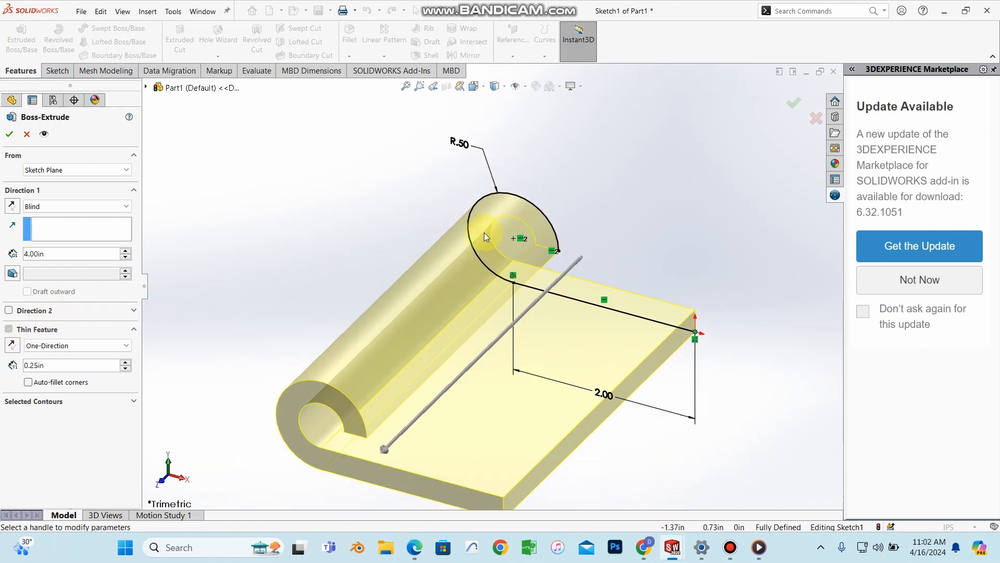
pyautogui.click(11, 347)
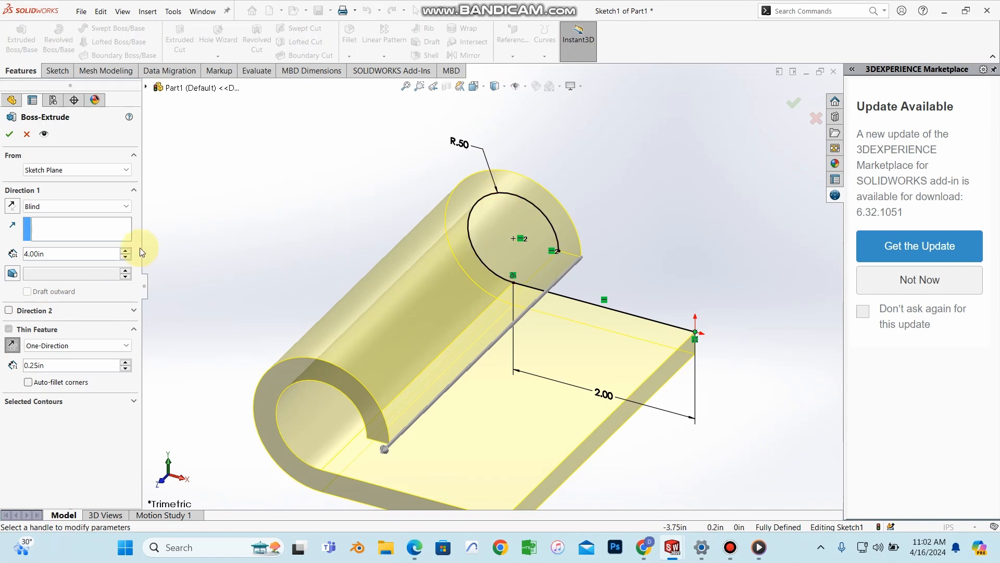
pyautogui.click(14, 348)
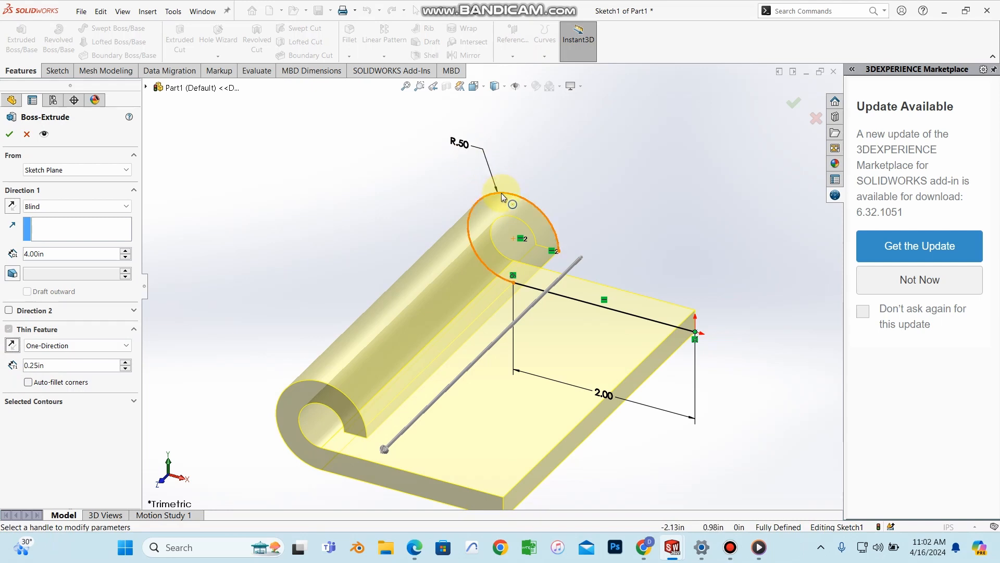
pyautogui.click(12, 348)
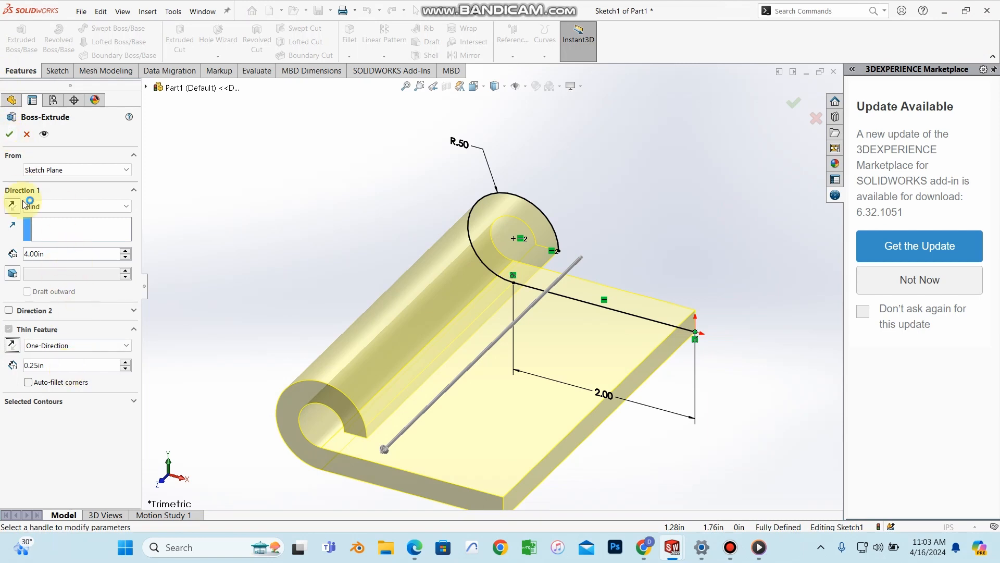
# Step: Accept the 4 in, 0.25 in thin extrusion, orbit to inspect it, and reopen the textbook
pyautogui.click(9, 135)
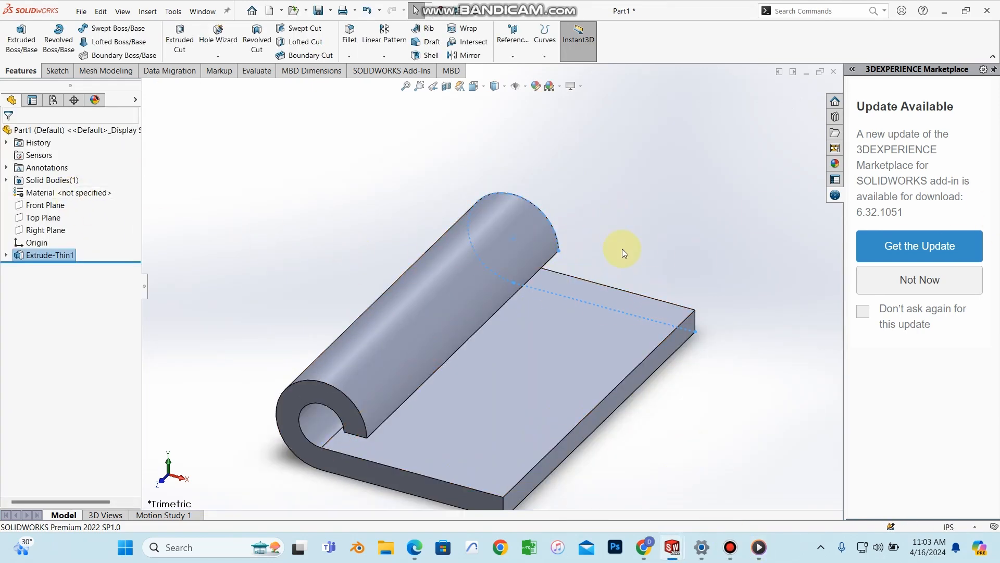
pyautogui.moveTo(614, 246); pyautogui.dragTo(603, 487, button='middle')
pyautogui.click(414, 547)
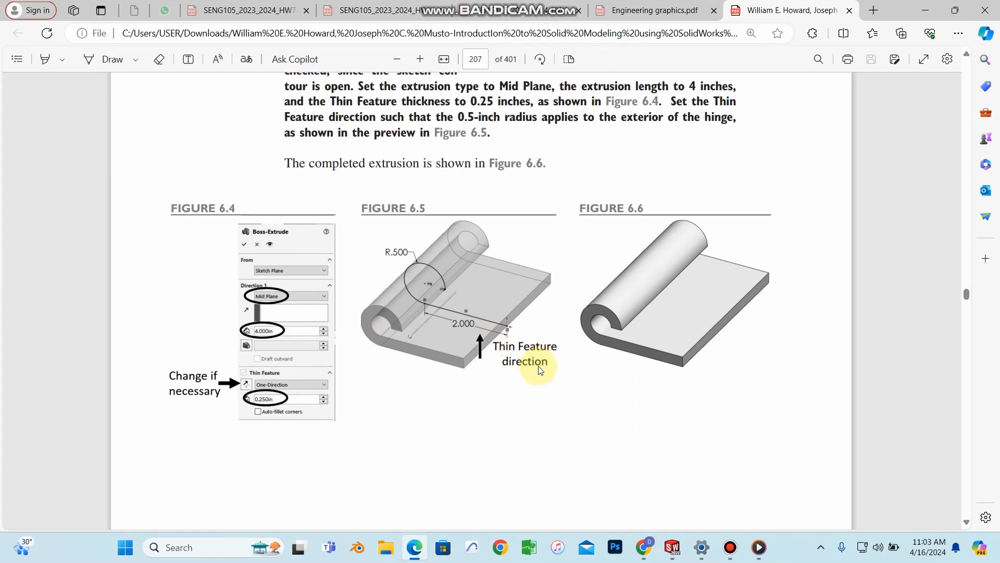
# Step: Scroll the textbook to page 208's cut and pattern steps (Figures 6.11 and 6.12), then return to SOLIDWORKS
pyautogui.scroll(-5, 536, 364)
pyautogui.scroll(2, 526, 357)
pyautogui.scroll(-7, 641, 401)
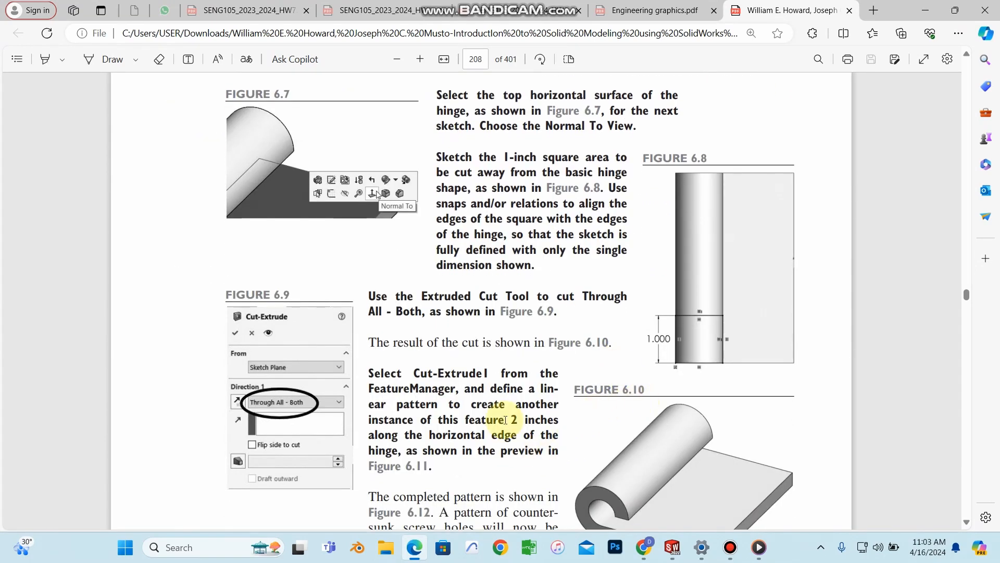
pyautogui.scroll(-5, 563, 384)
pyautogui.scroll(-6, 619, 260)
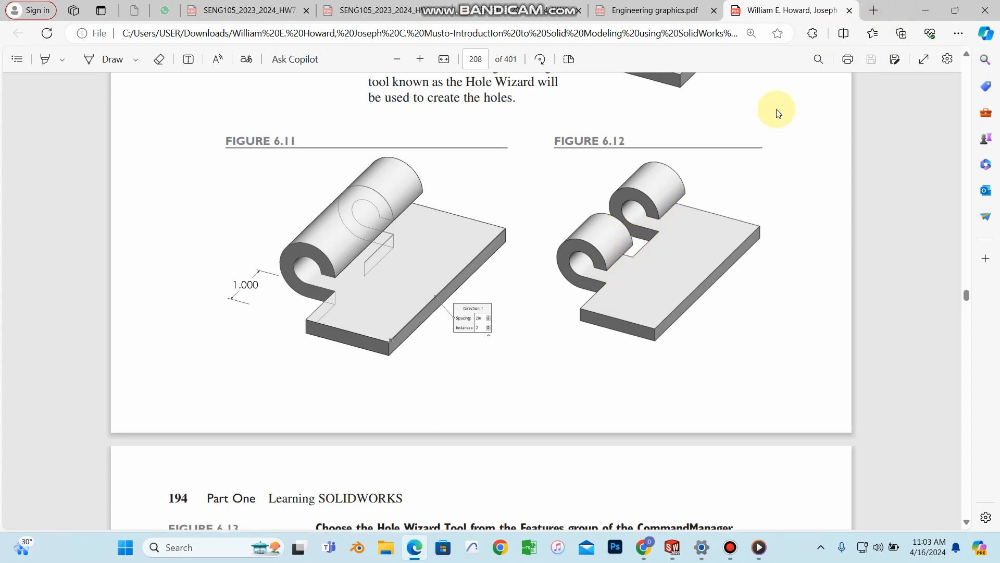
pyautogui.click(925, 10)
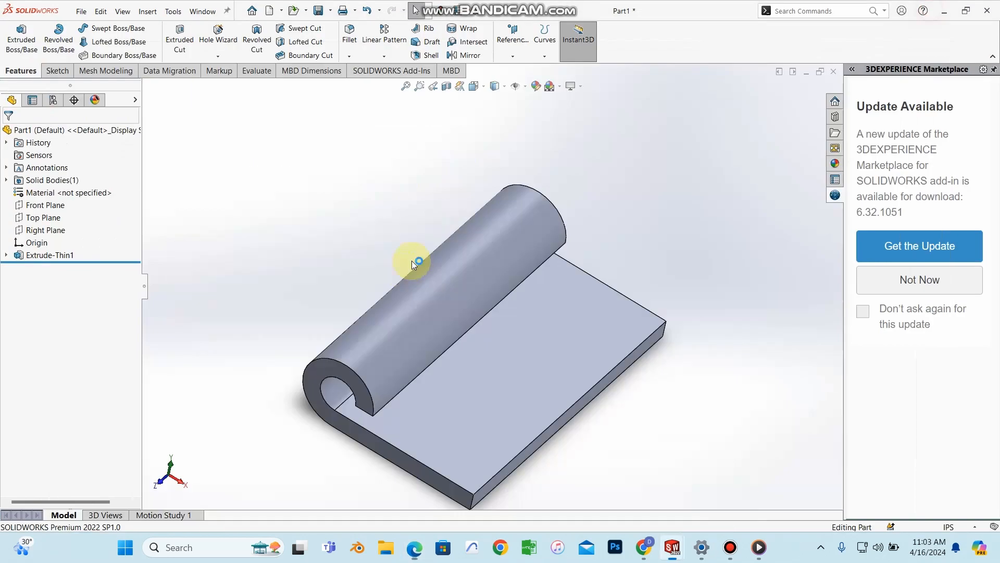
# Step: On the hinge's top face, sketch a corner rectangle from the plate's corner to the hinge edge
pyautogui.click(459, 418)
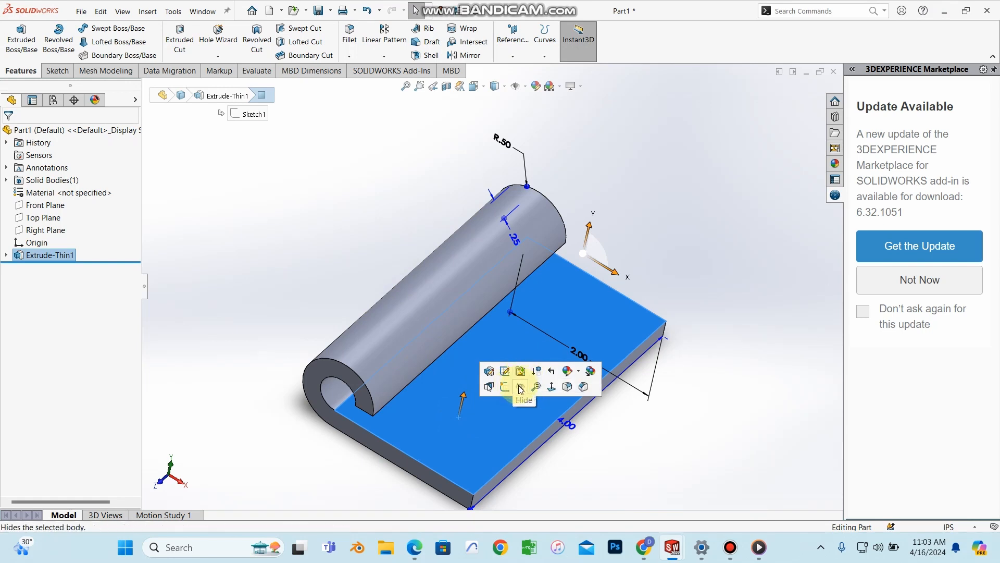
pyautogui.click(506, 386)
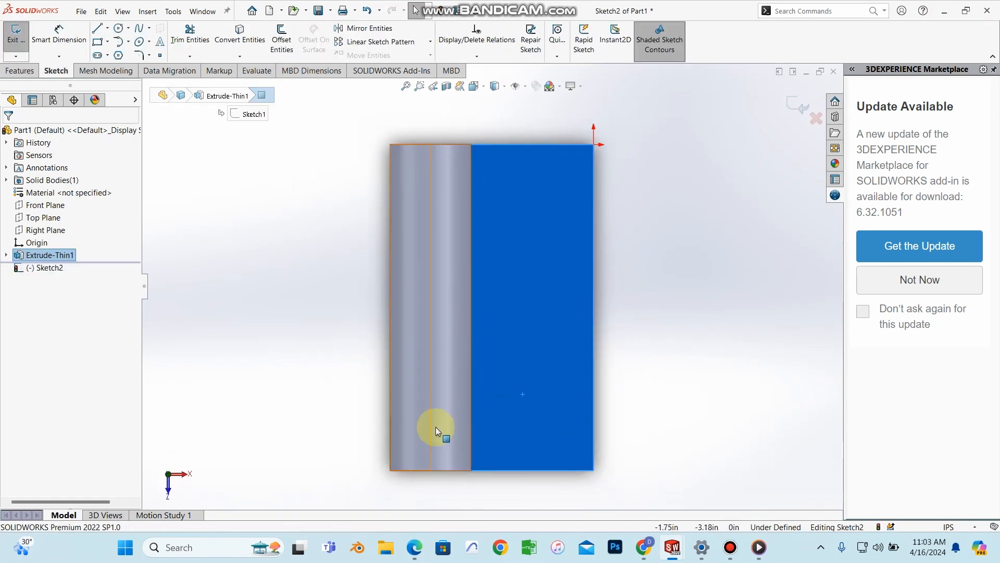
pyautogui.click(108, 42)
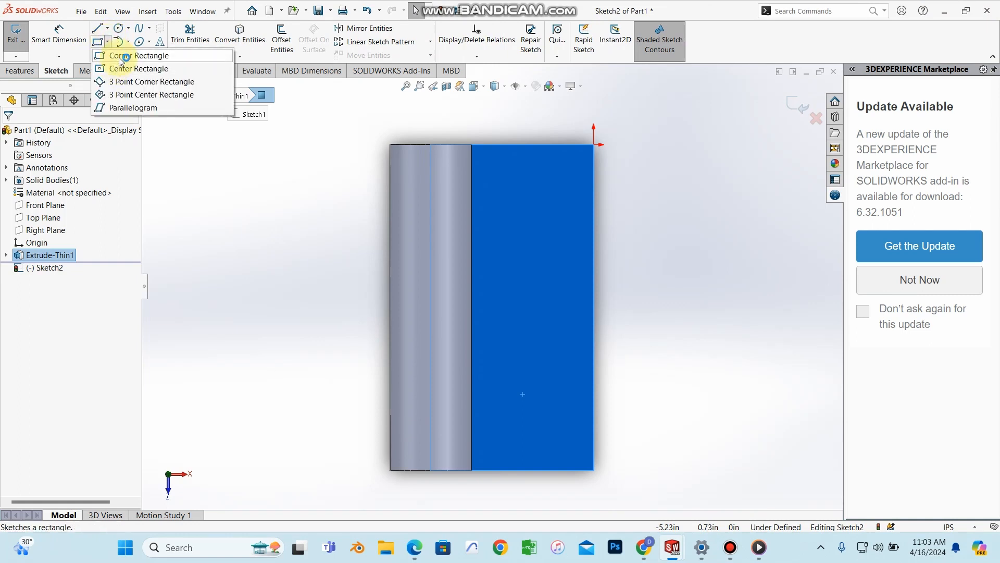
pyautogui.click(119, 59)
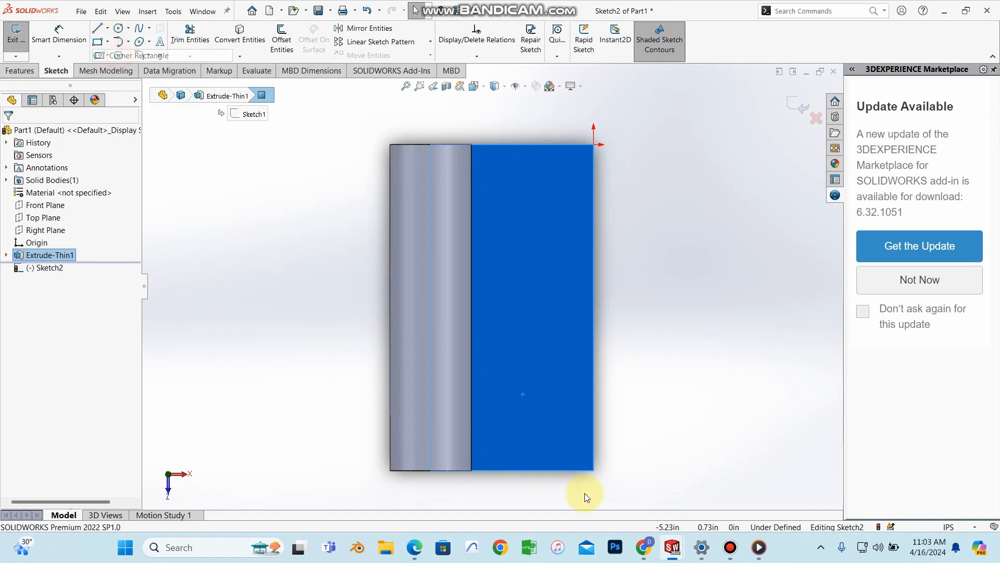
pyautogui.click(391, 471)
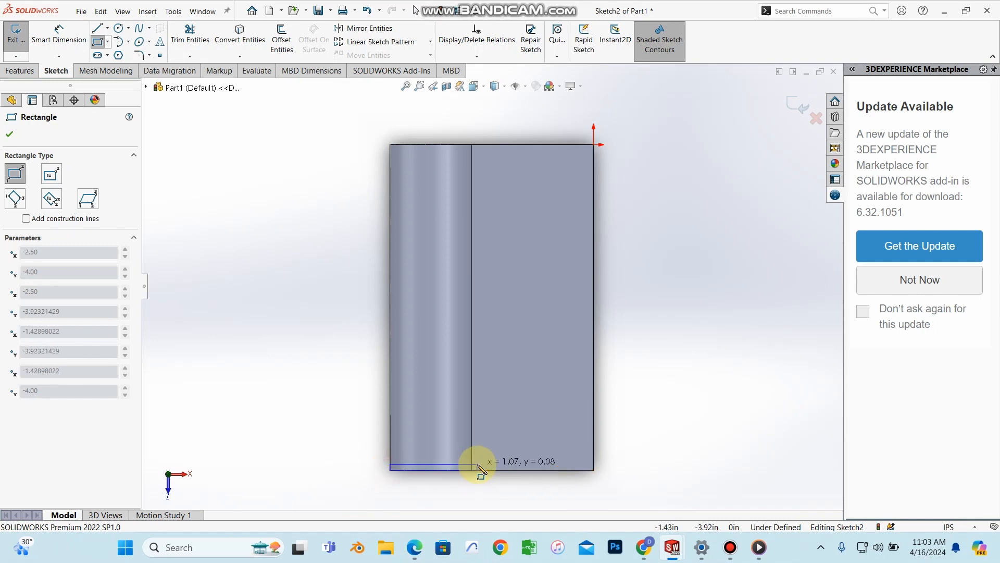
pyautogui.click(472, 399)
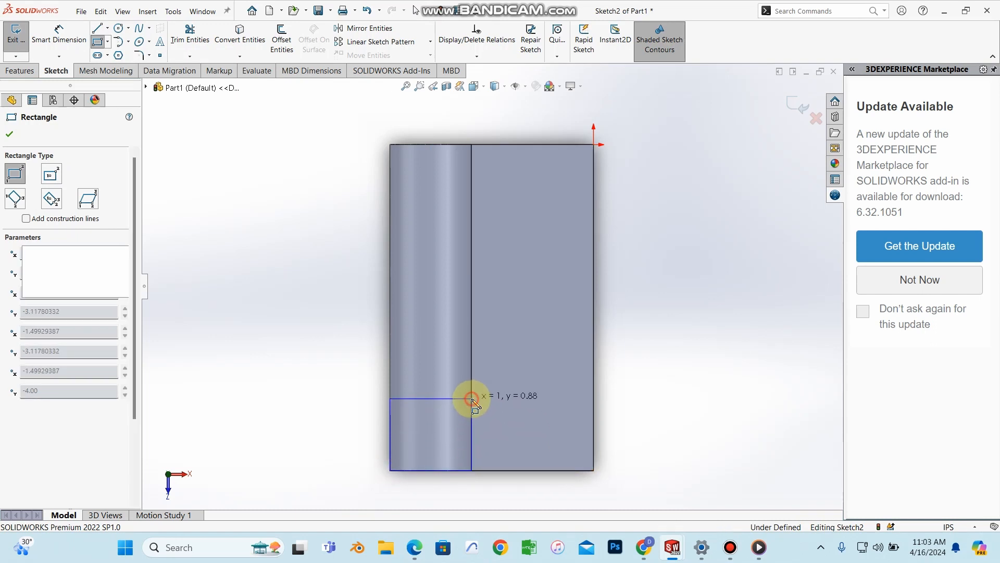
pyautogui.click(8, 135)
# Step: Dimension the rectangle's width and height to 1.00 in, making it a fully defined square
pyautogui.click(59, 34)
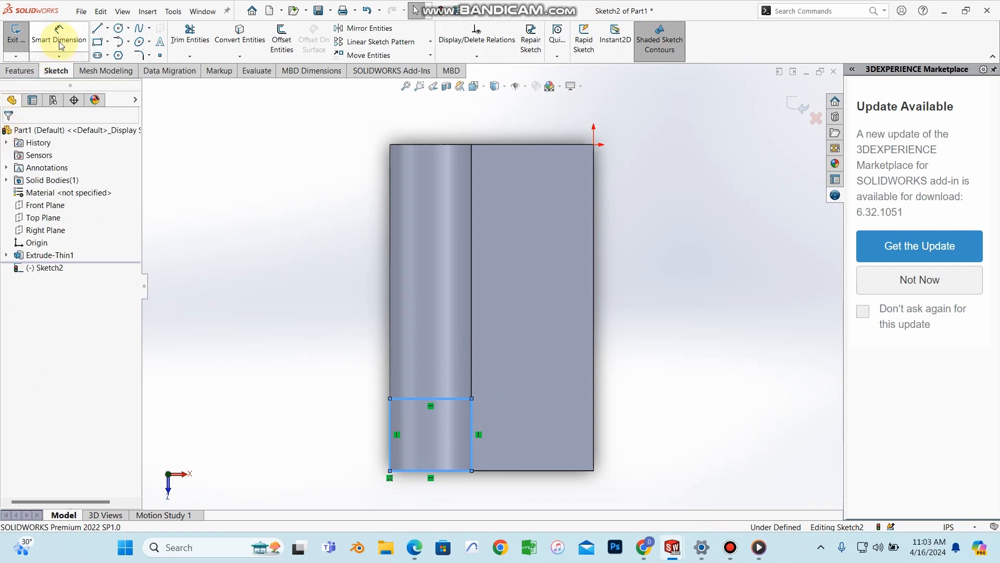
pyautogui.click(439, 398)
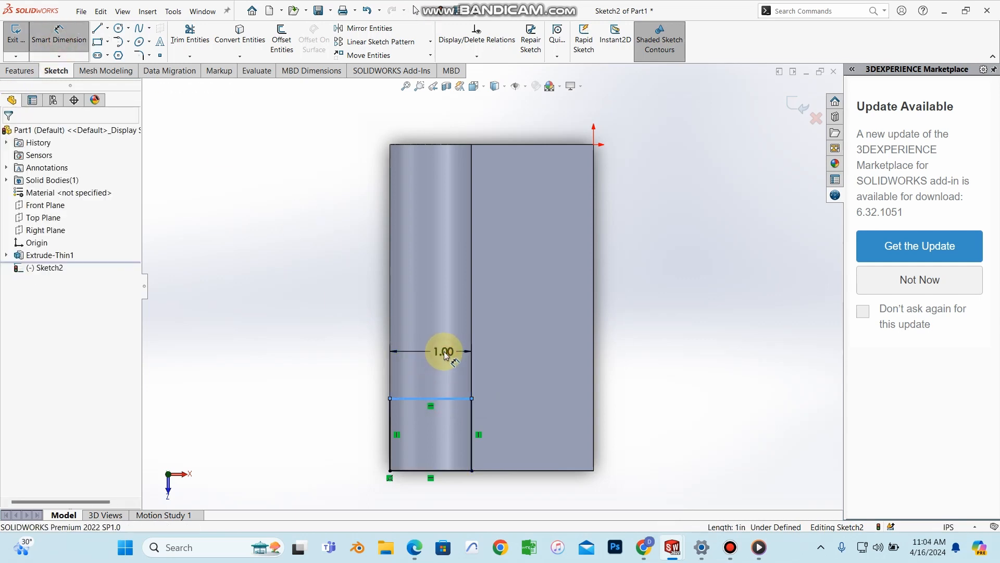
pyautogui.click(444, 354)
pyautogui.press('Return')
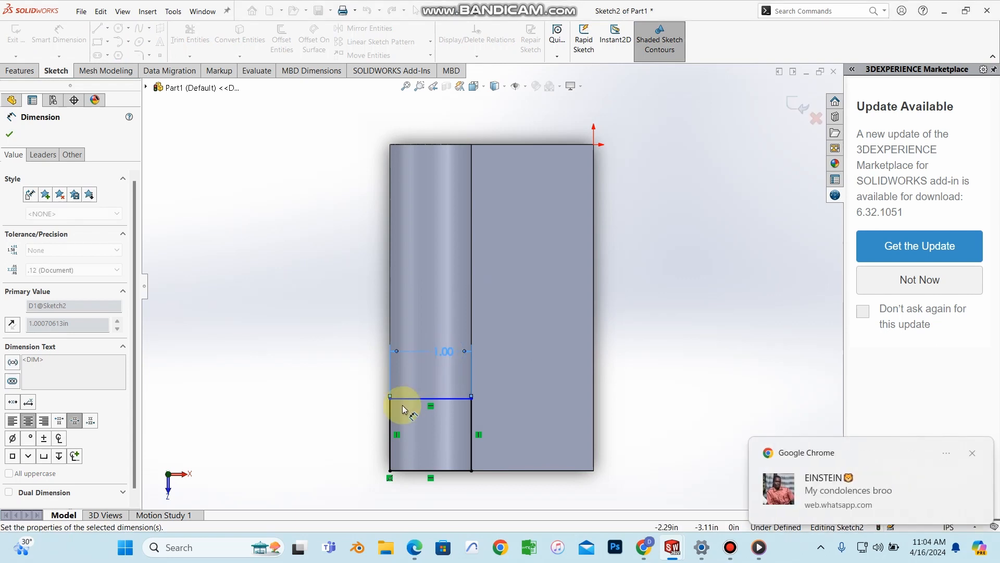
pyautogui.click(391, 427)
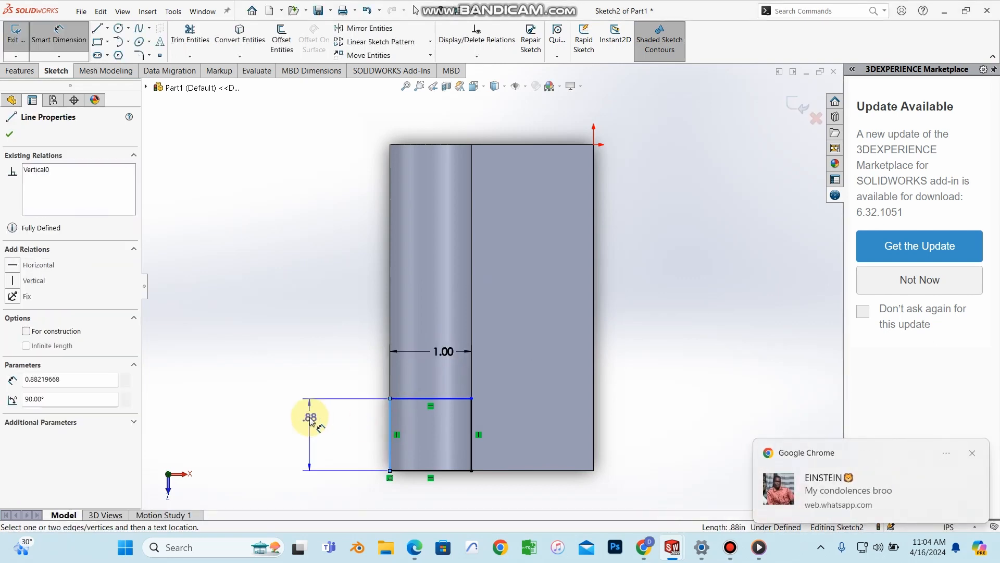
pyautogui.click(311, 420)
pyautogui.write('1')
pyautogui.press('Return')
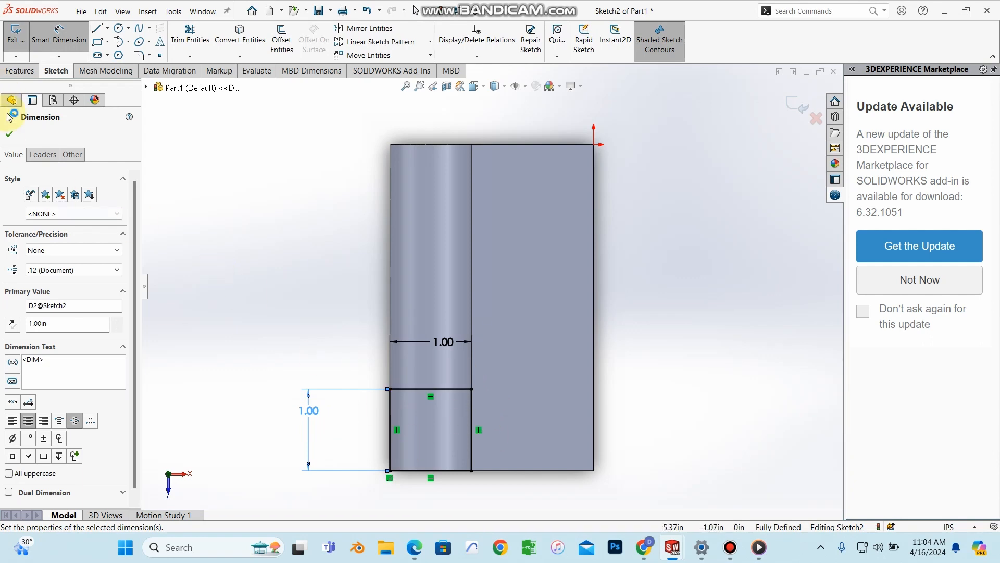
pyautogui.click(9, 134)
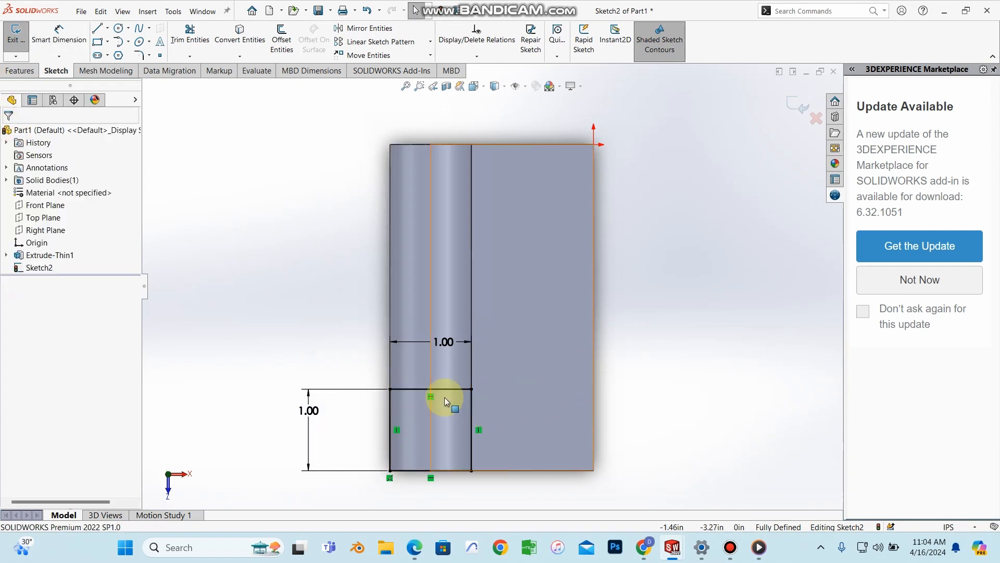
pyautogui.moveTo(463, 330); pyautogui.dragTo(625, 250, button='middle')
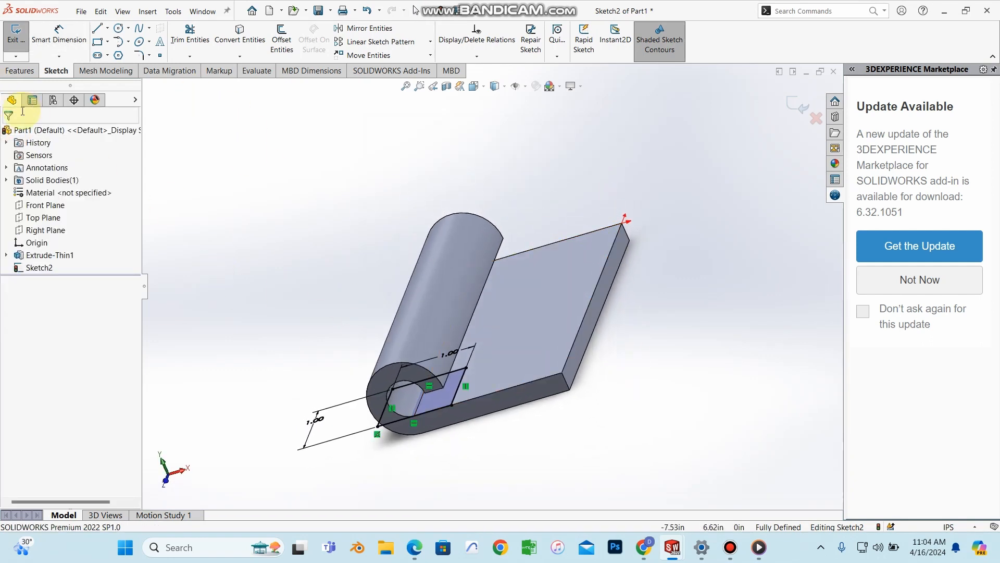
pyautogui.click(17, 71)
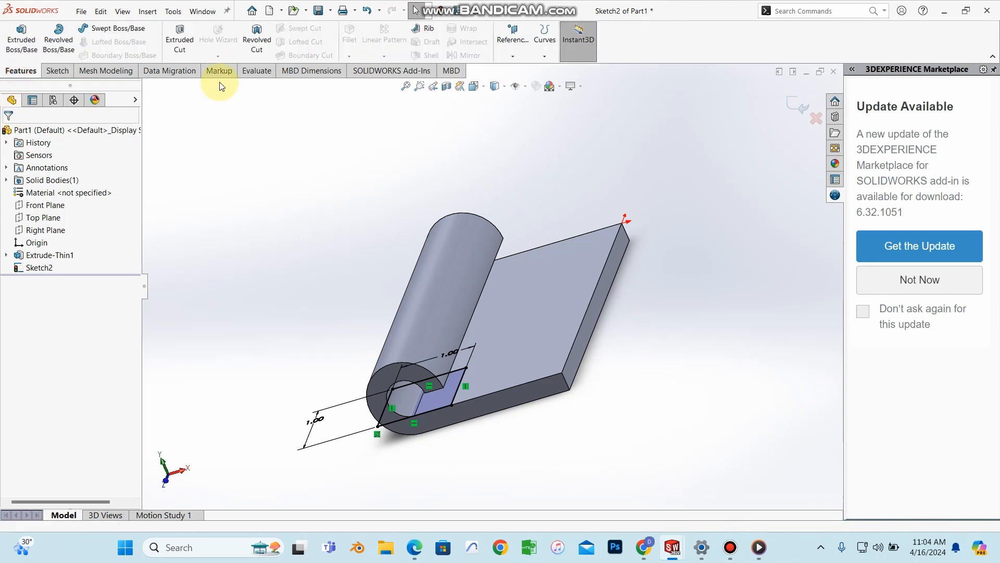
# Step: Extrude-cut the 1 in square with the Through All - Both end condition and inspect the notch
pyautogui.click(182, 41)
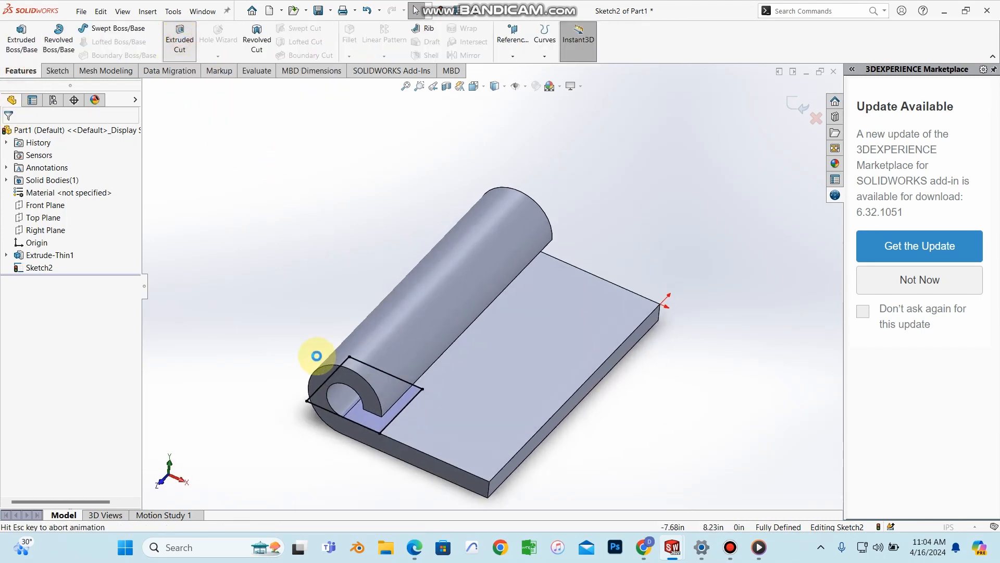
pyautogui.click(59, 207)
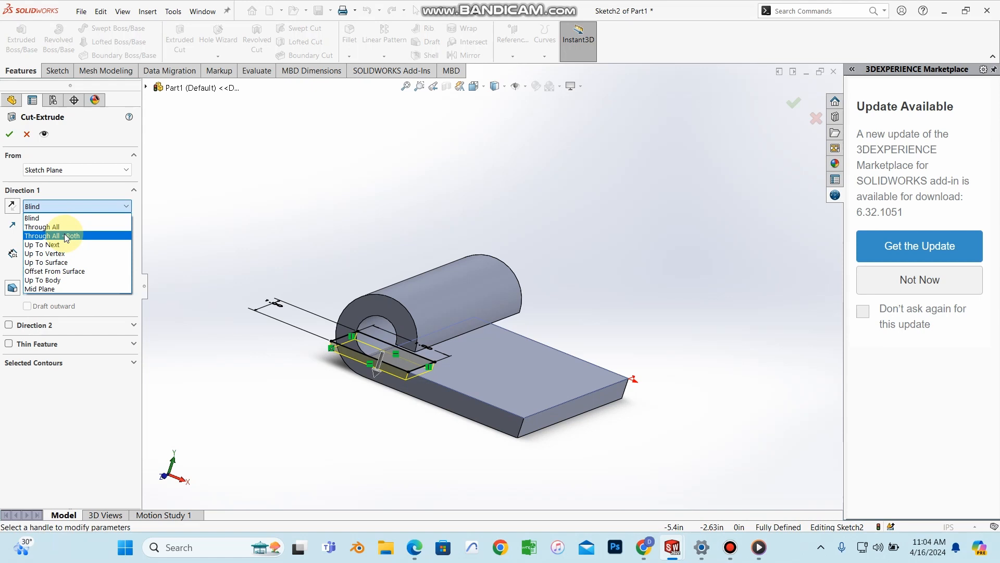
pyautogui.click(67, 237)
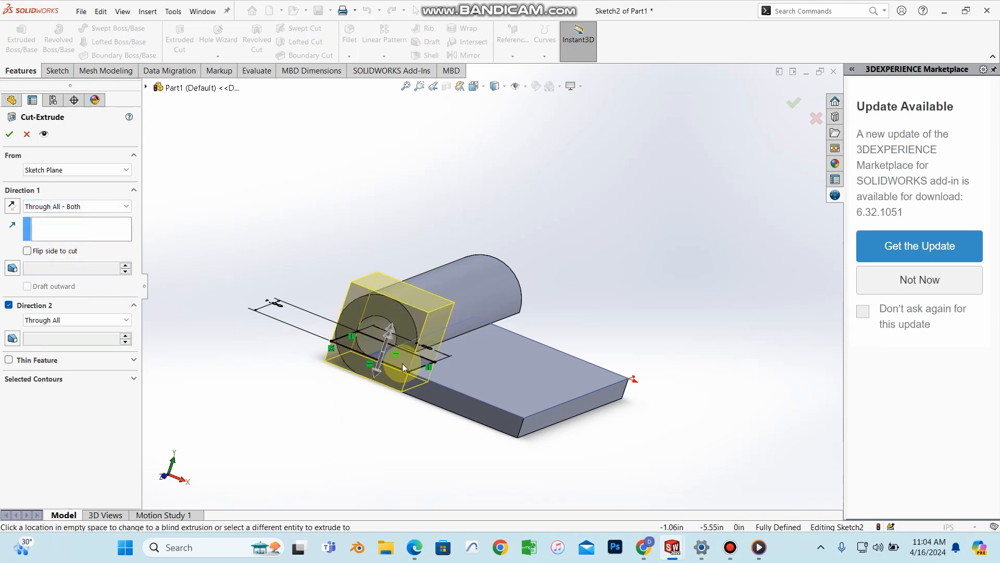
pyautogui.click(9, 135)
pyautogui.moveTo(614, 305); pyautogui.dragTo(511, 431, button='middle')
pyautogui.scroll(-5, 504, 370)
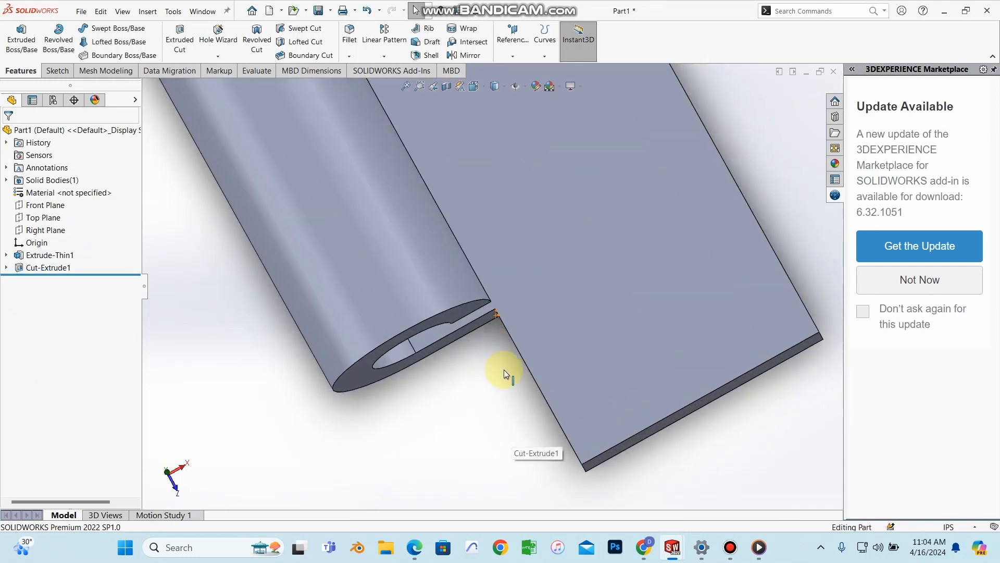
pyautogui.scroll(5, 504, 370)
pyautogui.scroll(2, 380, 187)
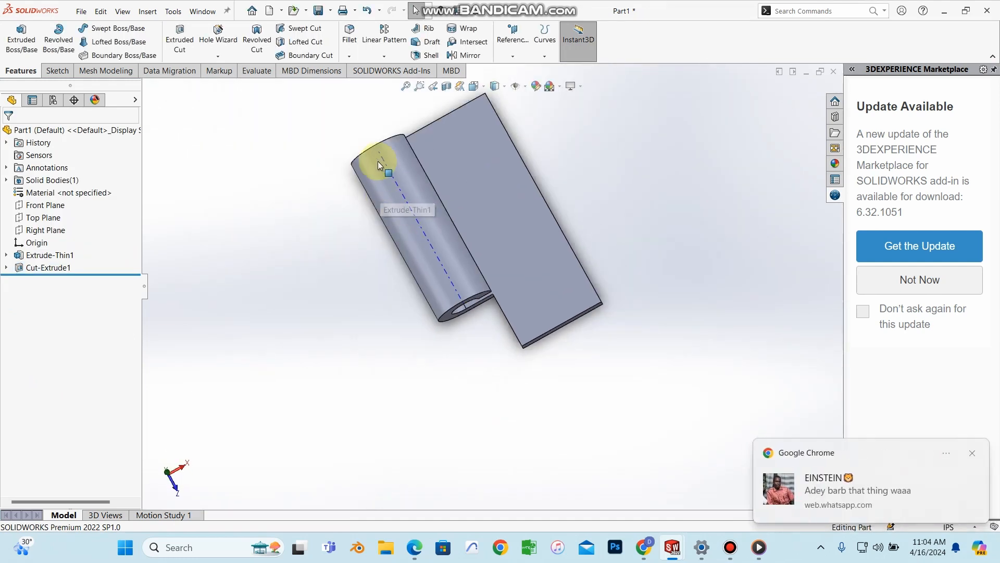
pyautogui.scroll(-2, 500, 329)
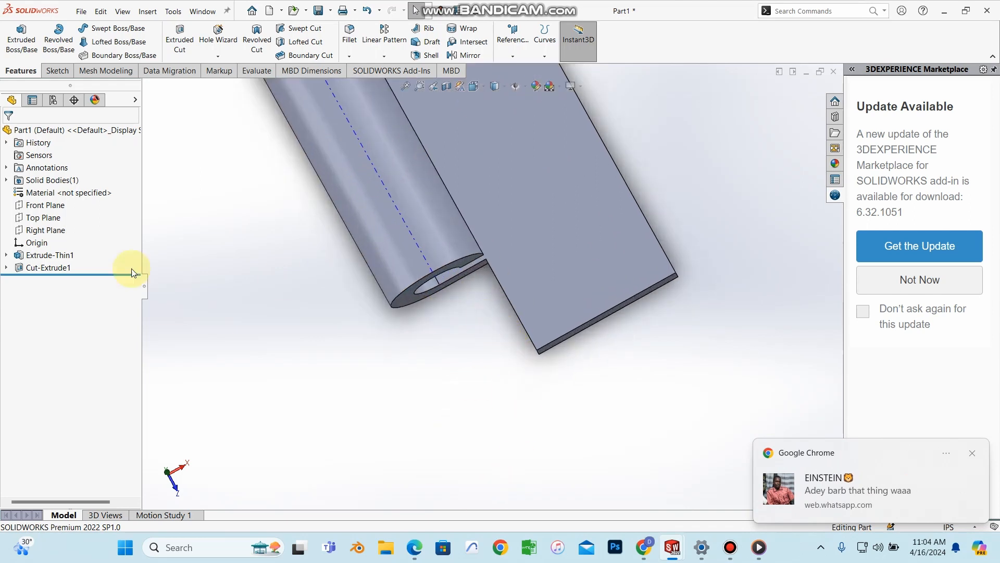
# Step: Start a linear pattern of the square cut along the plate's long edge
pyautogui.click(52, 268)
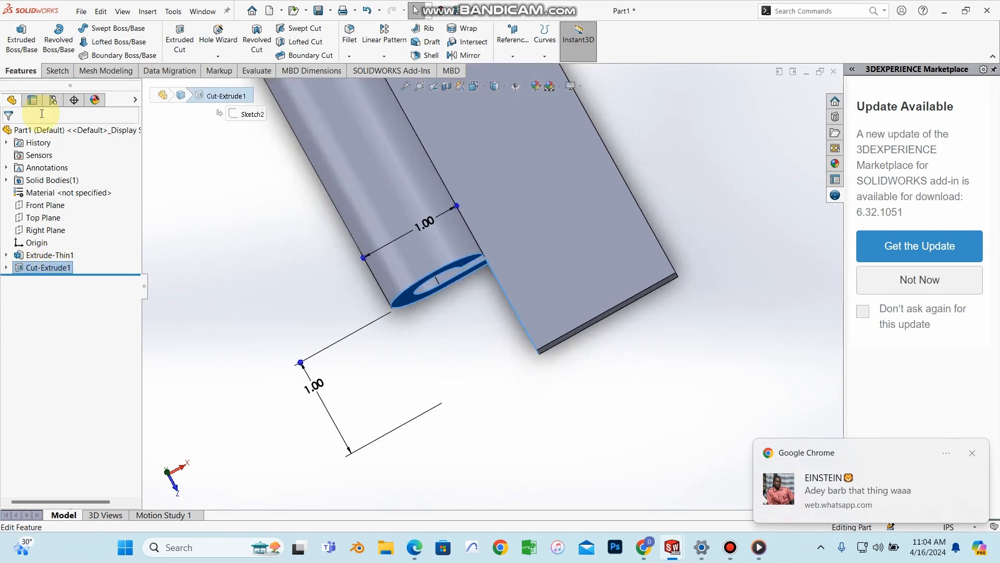
pyautogui.click(387, 55)
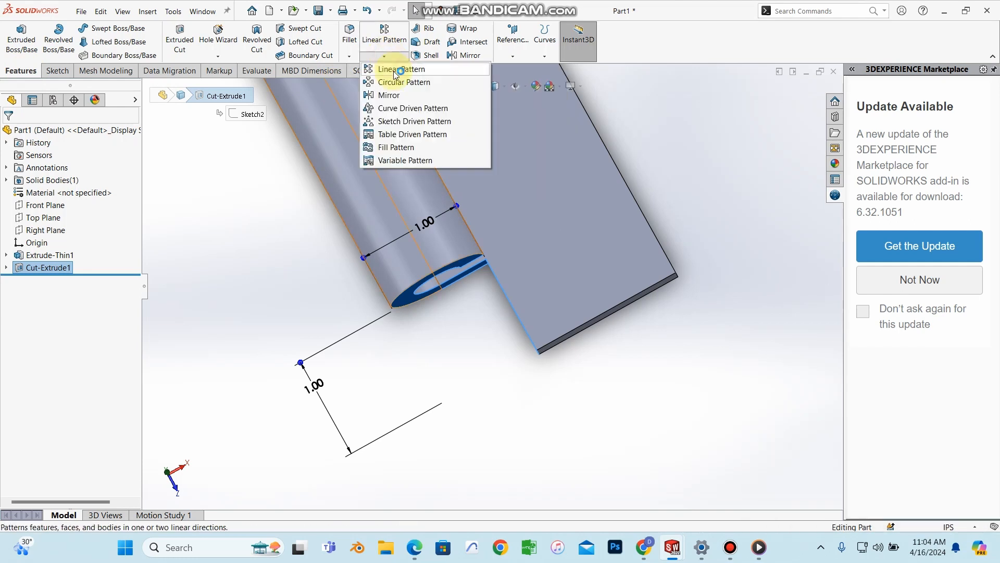
pyautogui.click(396, 68)
pyautogui.scroll(3, 573, 229)
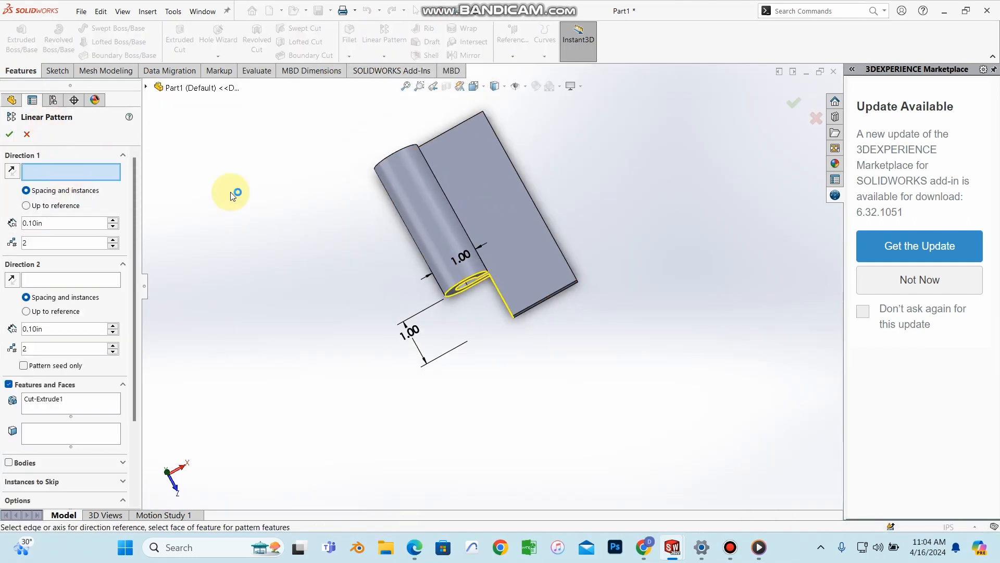
pyautogui.scroll(-3, 495, 232)
pyautogui.moveTo(539, 289); pyautogui.dragTo(472, 297, button='middle')
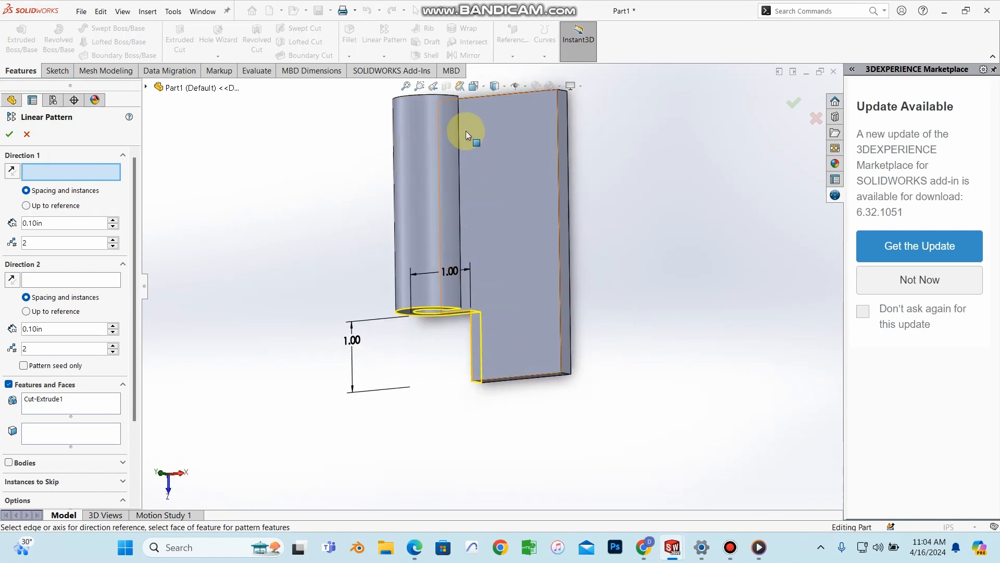
pyautogui.moveTo(464, 155); pyautogui.dragTo(582, 250, button='middle')
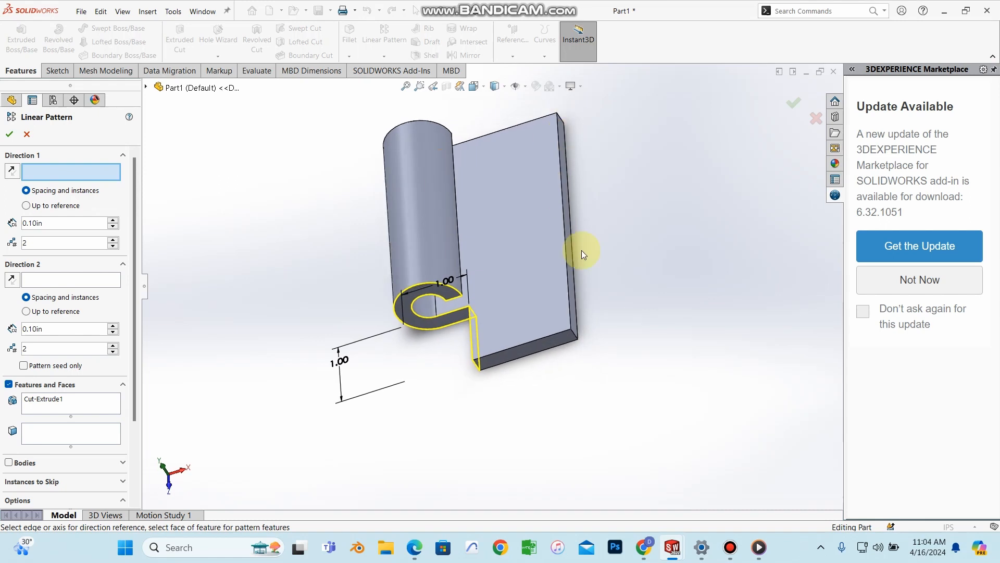
pyautogui.click(561, 208)
pyautogui.moveTo(446, 449); pyautogui.dragTo(432, 338, button='middle')
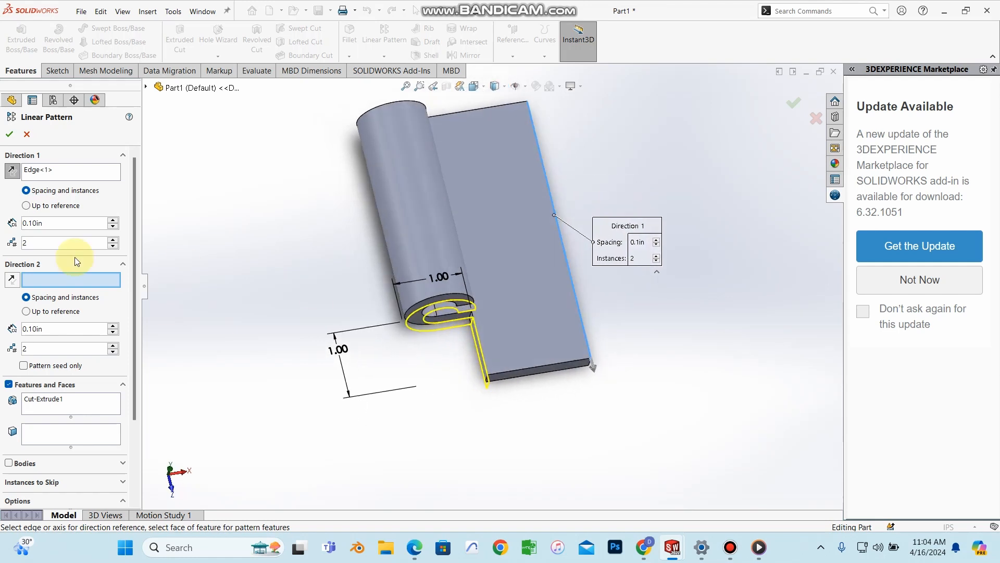
# Step: Reverse the pattern direction, set 2 instances at 2.00 in spacing, and apply it
pyautogui.click(12, 172)
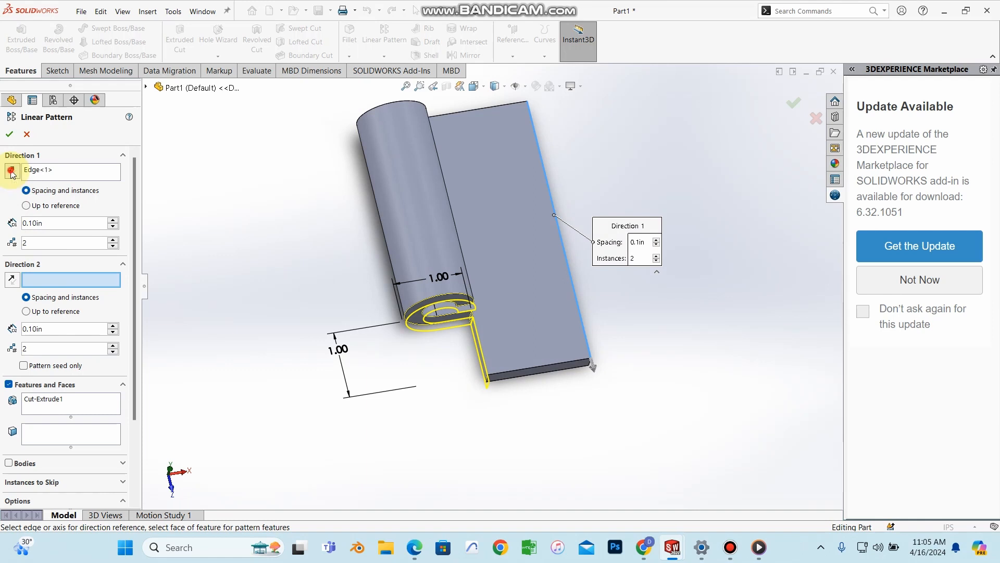
pyautogui.moveTo(441, 335); pyautogui.dragTo(437, 302, button='middle')
pyautogui.click(81, 242)
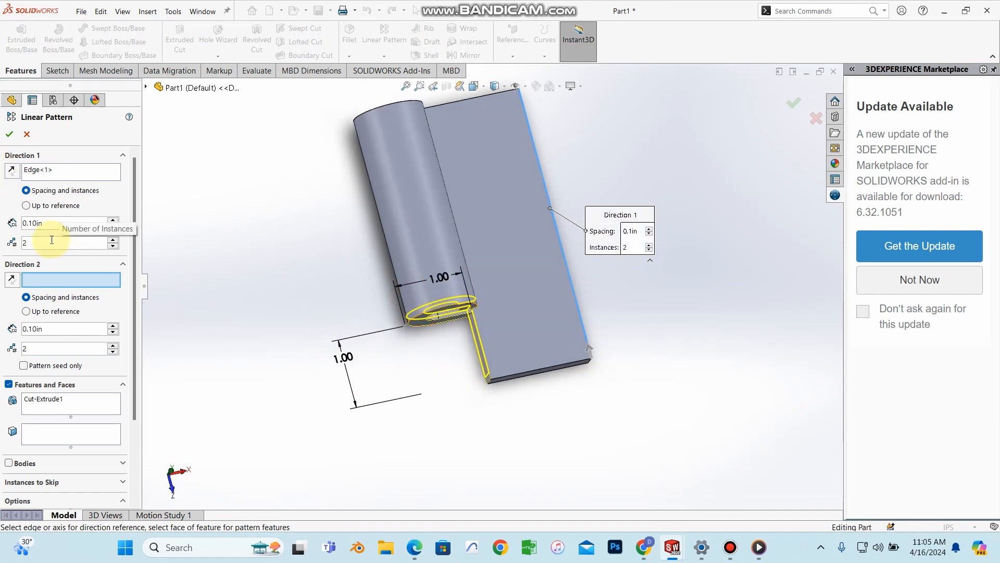
pyautogui.moveTo(44, 241); pyautogui.dragTo(23, 246)
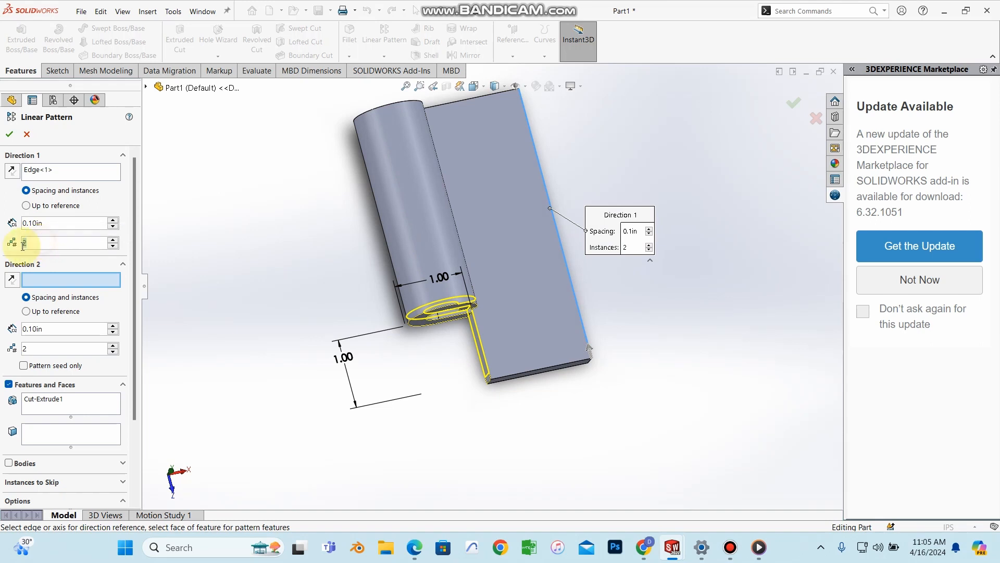
pyautogui.write('4')
pyautogui.press('Return')
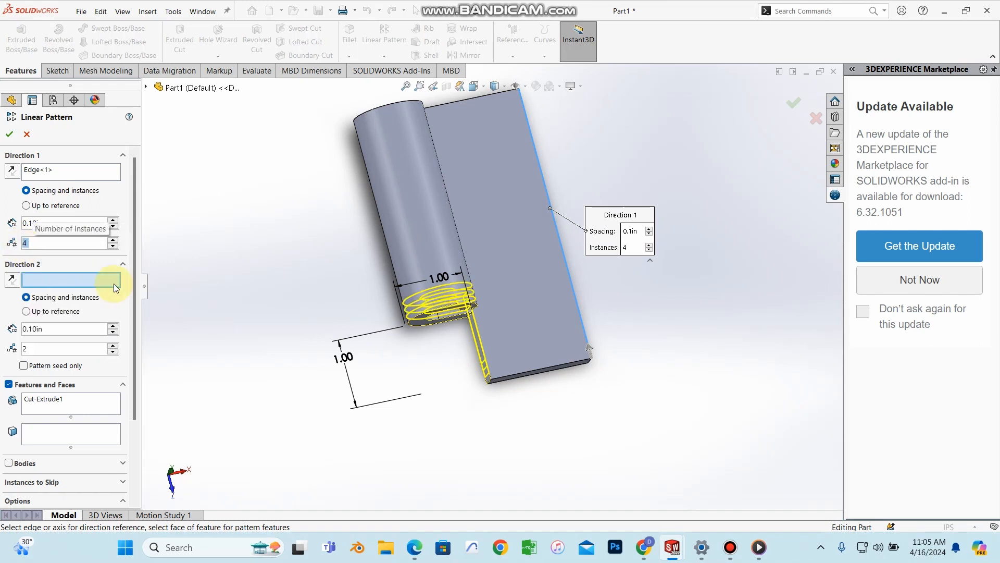
pyautogui.write('2')
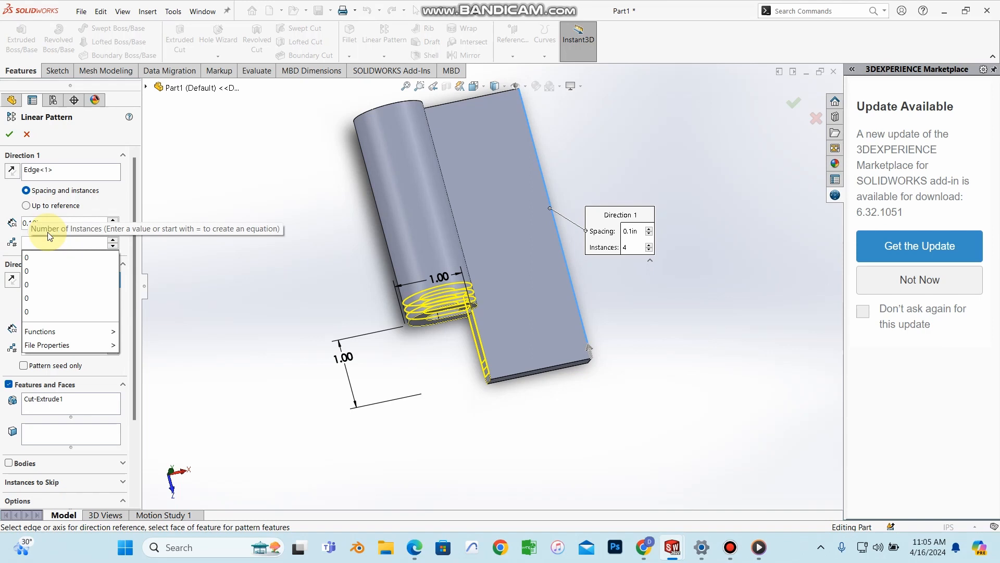
pyautogui.press('Return')
pyautogui.click(46, 223)
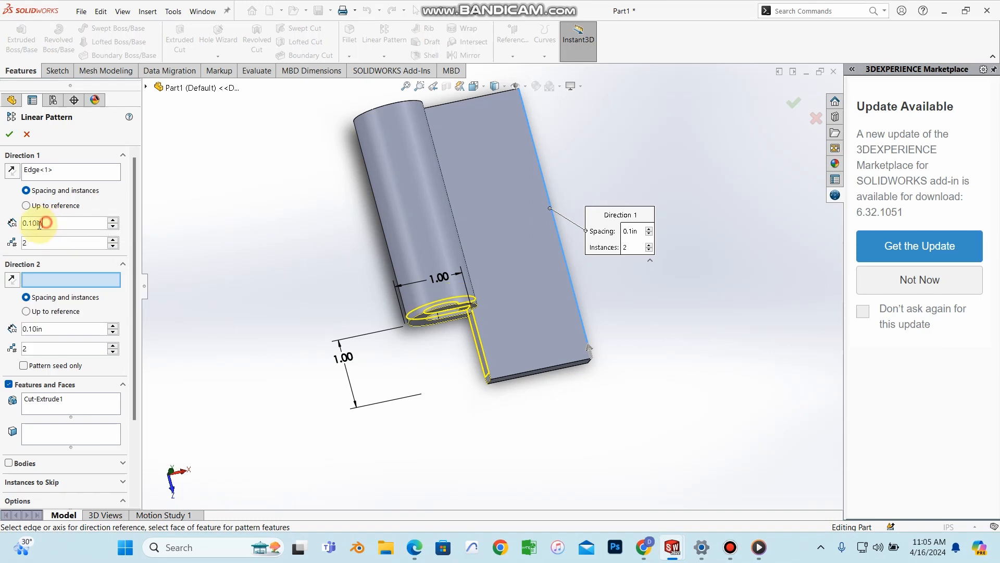
pyautogui.write('2')
pyautogui.press('Return')
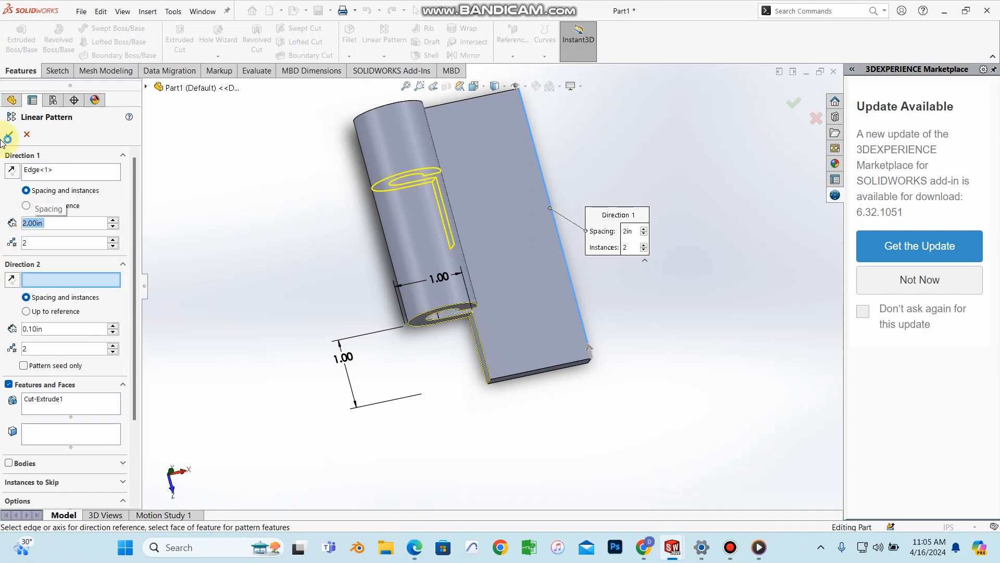
pyautogui.moveTo(568, 306); pyautogui.dragTo(446, 221, button='middle')
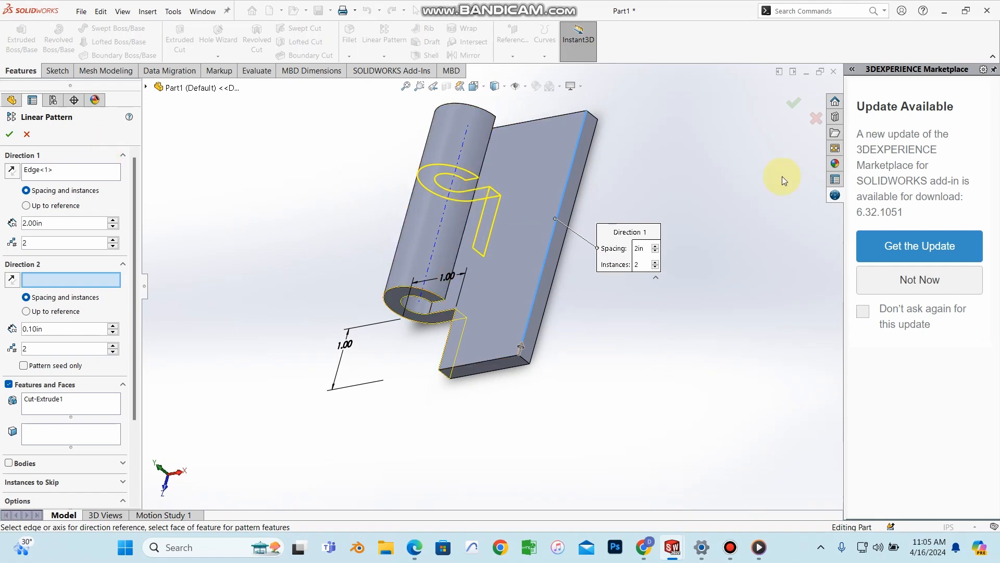
pyautogui.click(10, 134)
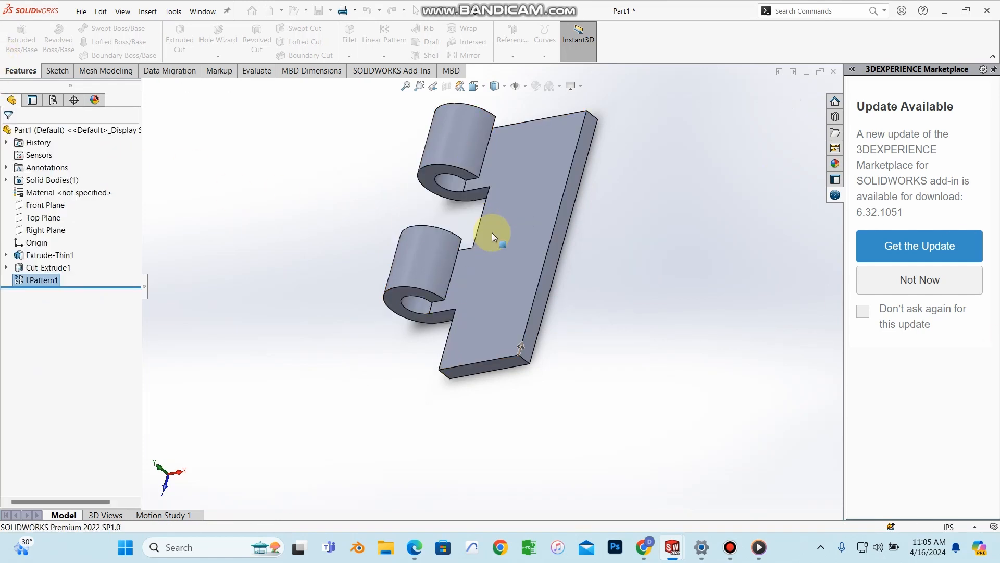
pyautogui.moveTo(623, 257); pyautogui.dragTo(661, 181, button='middle')
pyautogui.scroll(-4, 462, 195)
pyautogui.click(415, 547)
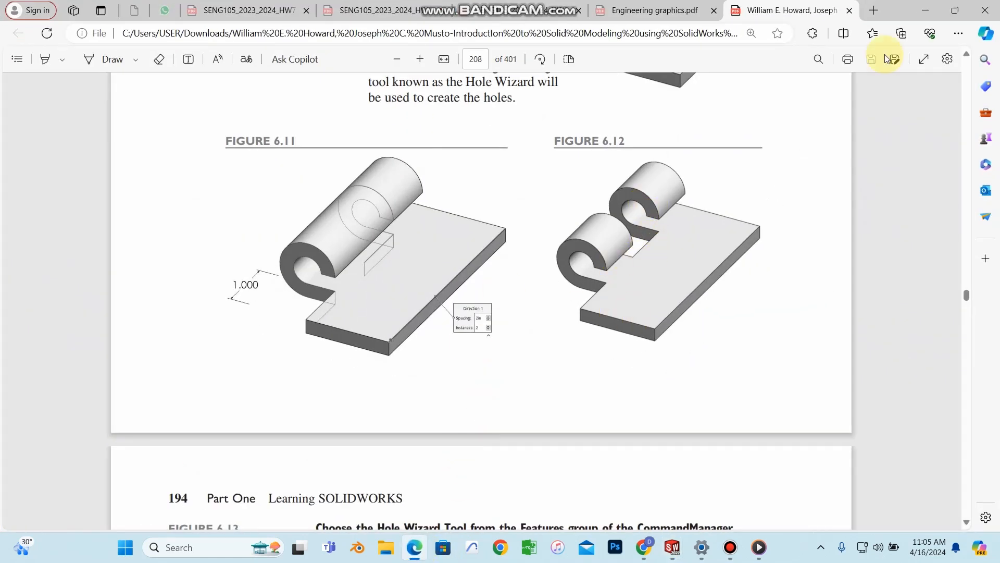
pyautogui.click(925, 10)
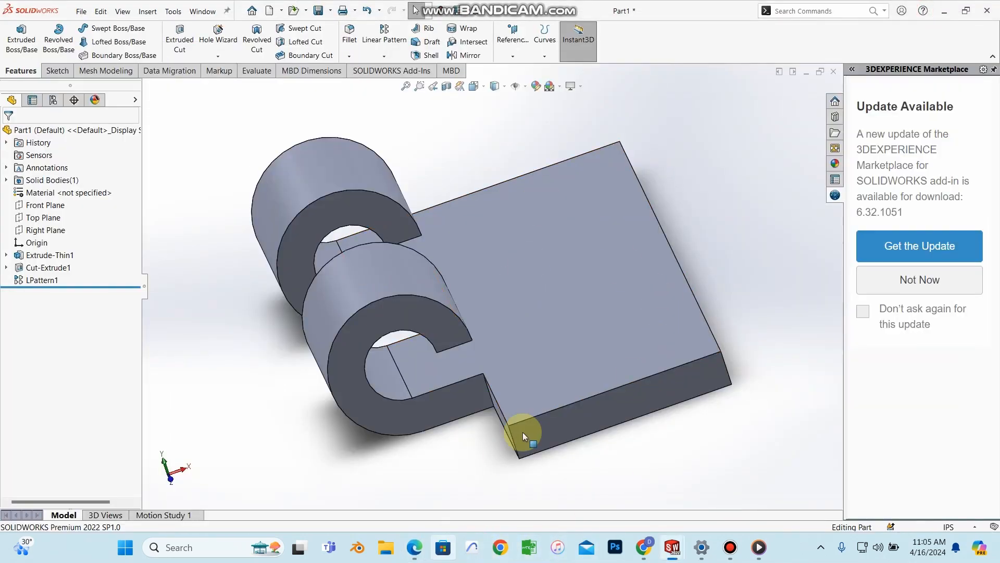
pyautogui.scroll(-2, 523, 432)
pyautogui.click(416, 556)
pyautogui.scroll(-10, 542, 341)
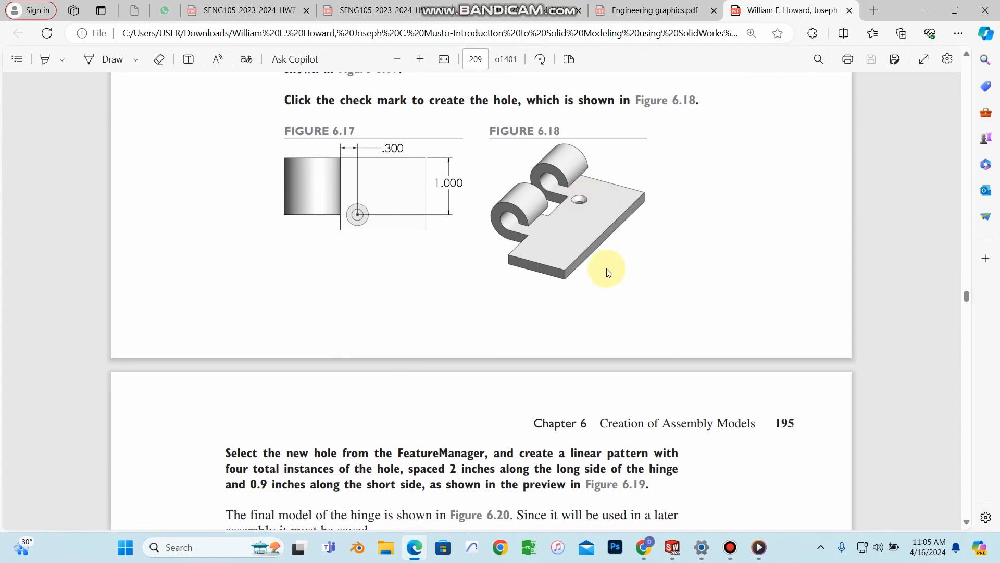
pyautogui.scroll(-12, 569, 248)
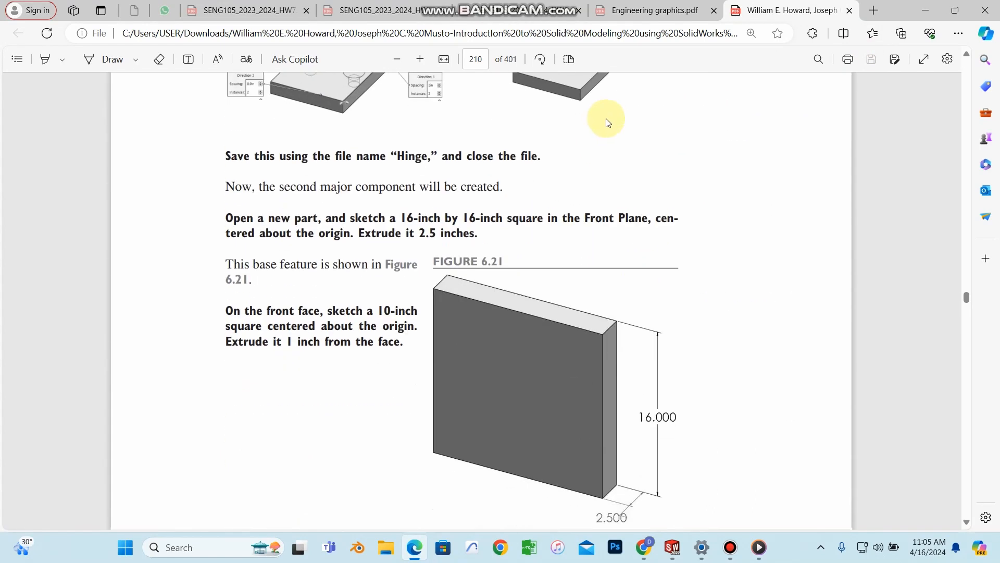
pyautogui.scroll(4, 603, 241)
pyautogui.click(926, 10)
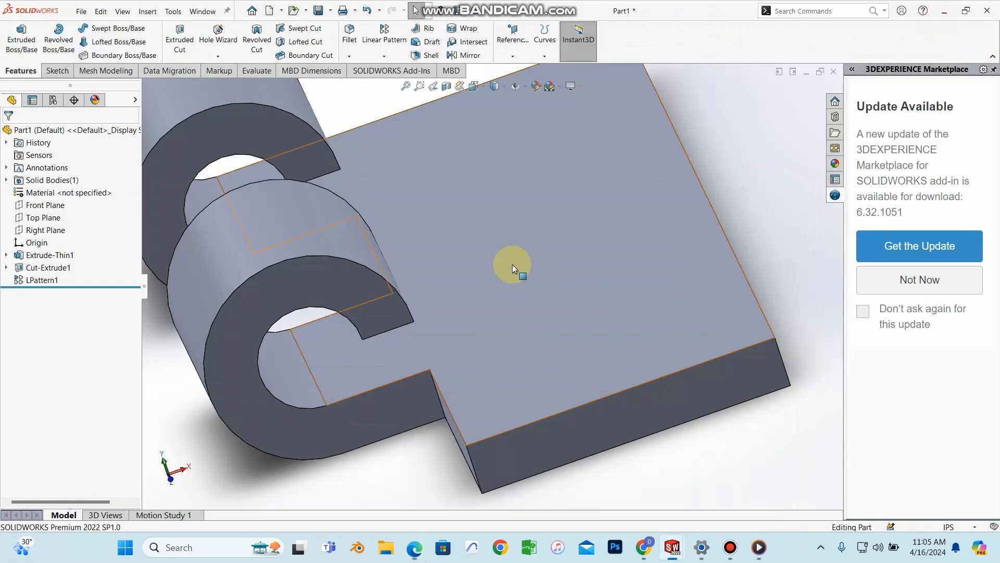
pyautogui.click(589, 224)
pyautogui.click(717, 162)
pyautogui.scroll(4, 546, 189)
pyautogui.scroll(2, 546, 188)
pyautogui.scroll(-2, 578, 289)
pyautogui.moveTo(578, 289); pyautogui.dragTo(336, 172, button='middle')
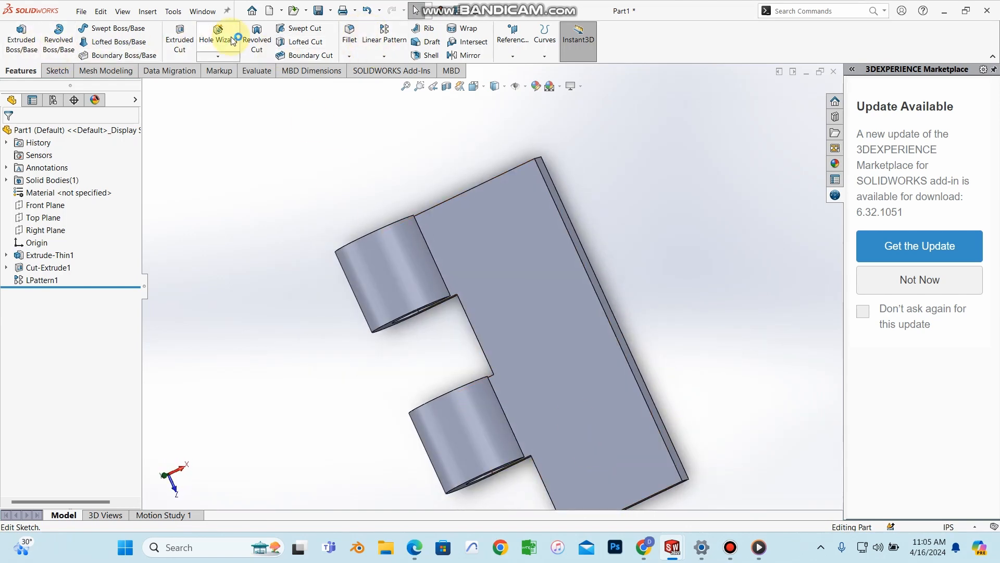
pyautogui.click(550, 292)
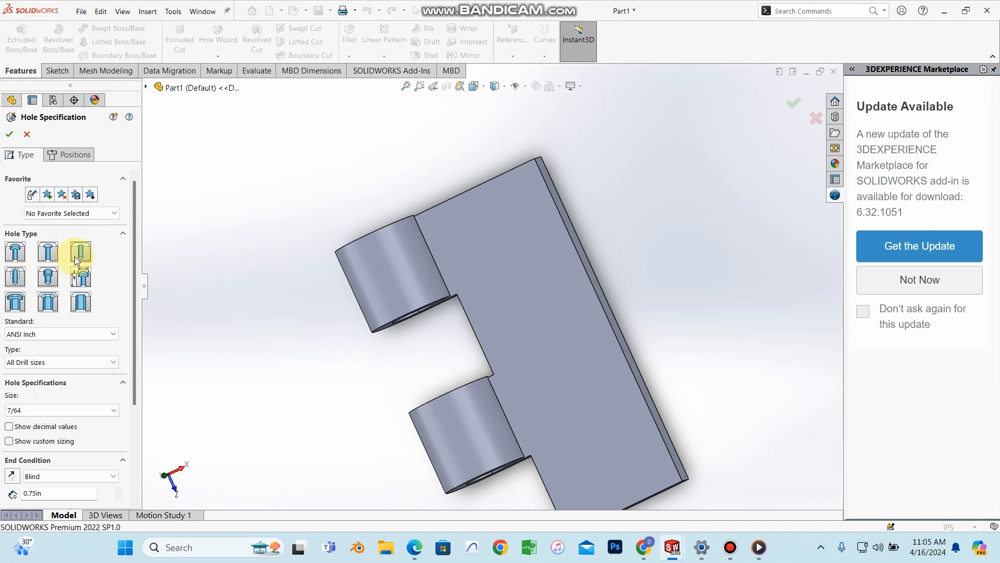
# Step: Look up the hole settings in the PDF textbook
pyautogui.click(415, 547)
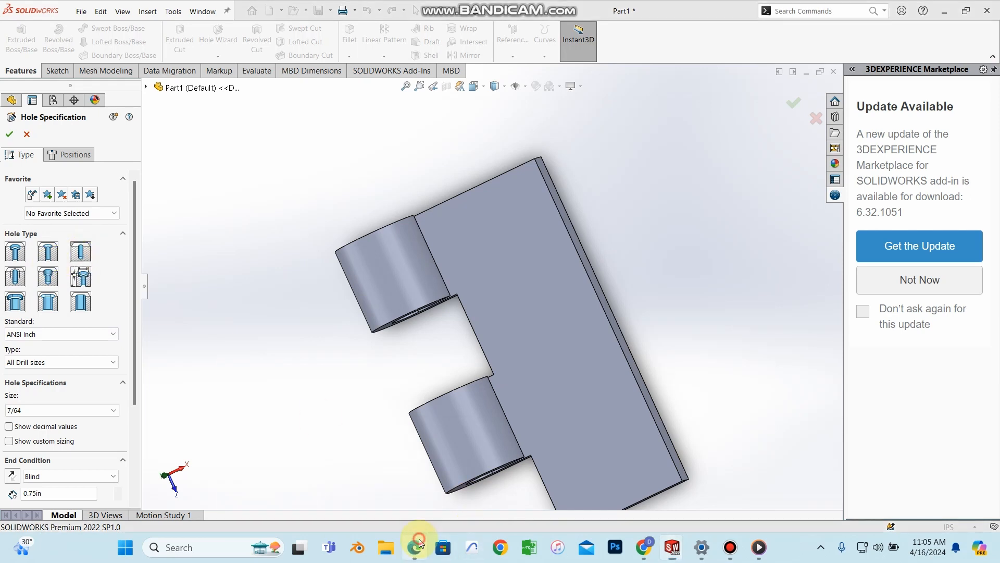
pyautogui.scroll(-6, 405, 342)
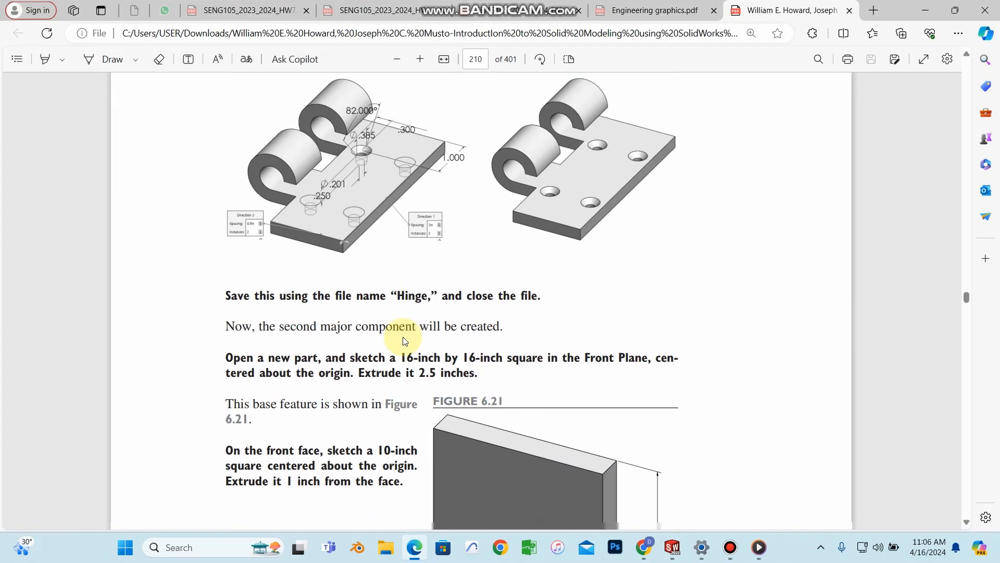
pyautogui.scroll(15, 406, 341)
pyautogui.scroll(4, 403, 339)
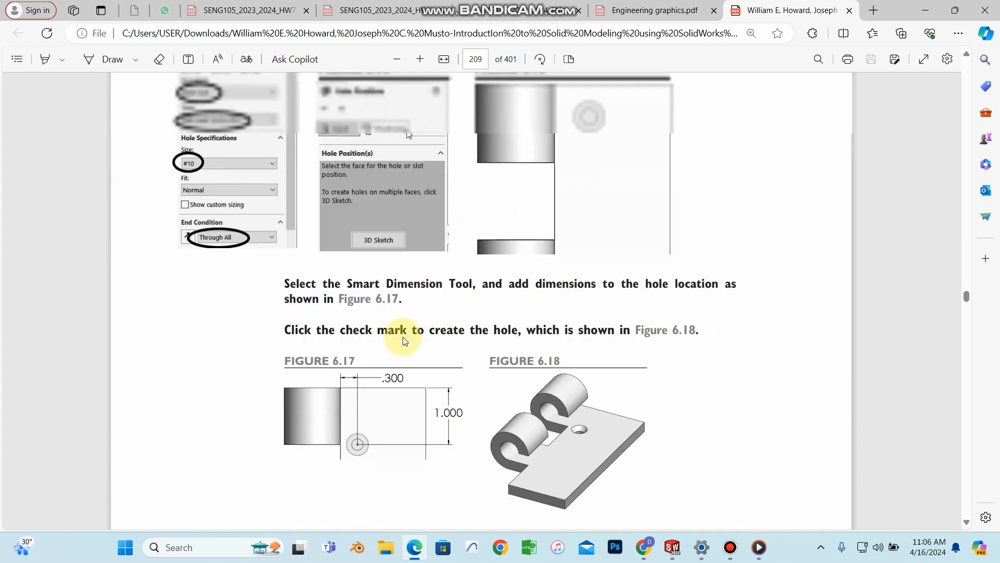
pyautogui.scroll(-1, 483, 298)
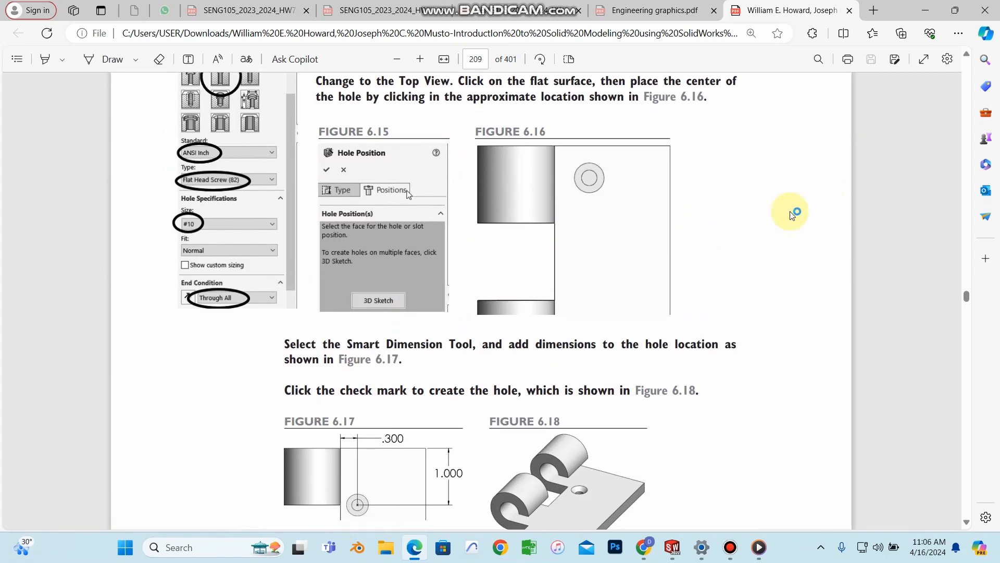
pyautogui.click(925, 10)
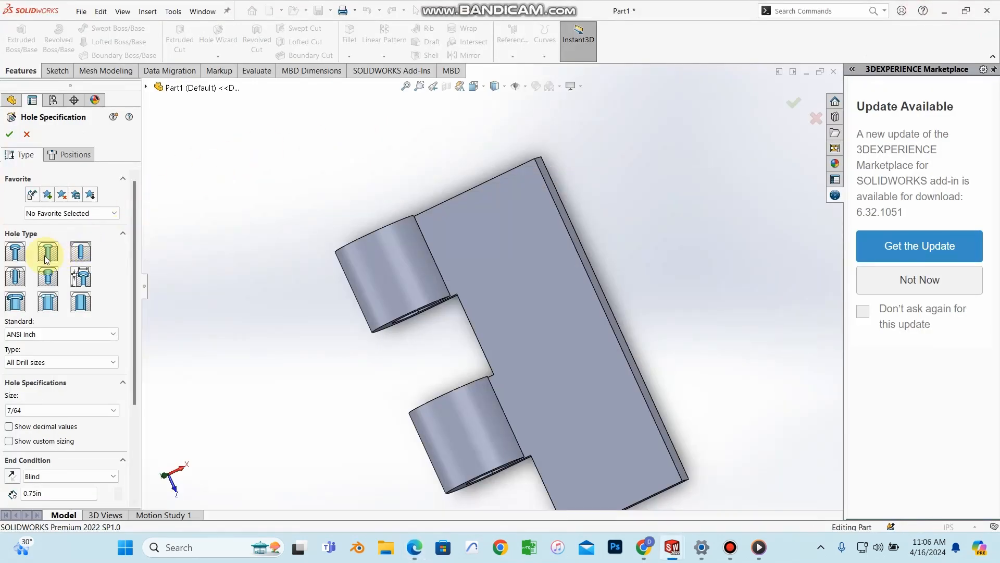
# Step: Choose a Countersink hole for a #10 Flat Head Screw (100) with a Through All end condition
pyautogui.click(46, 258)
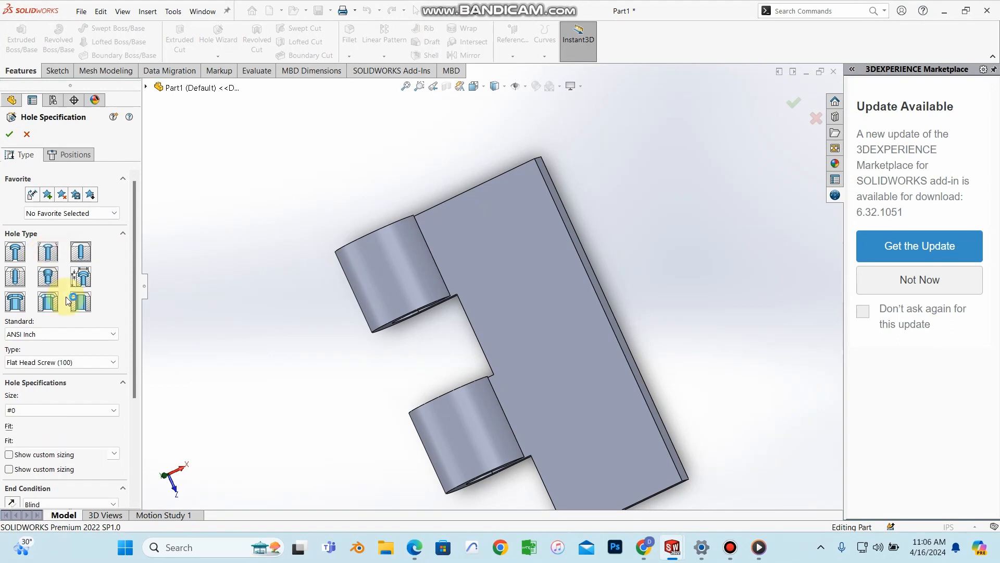
pyautogui.click(53, 414)
pyautogui.click(26, 492)
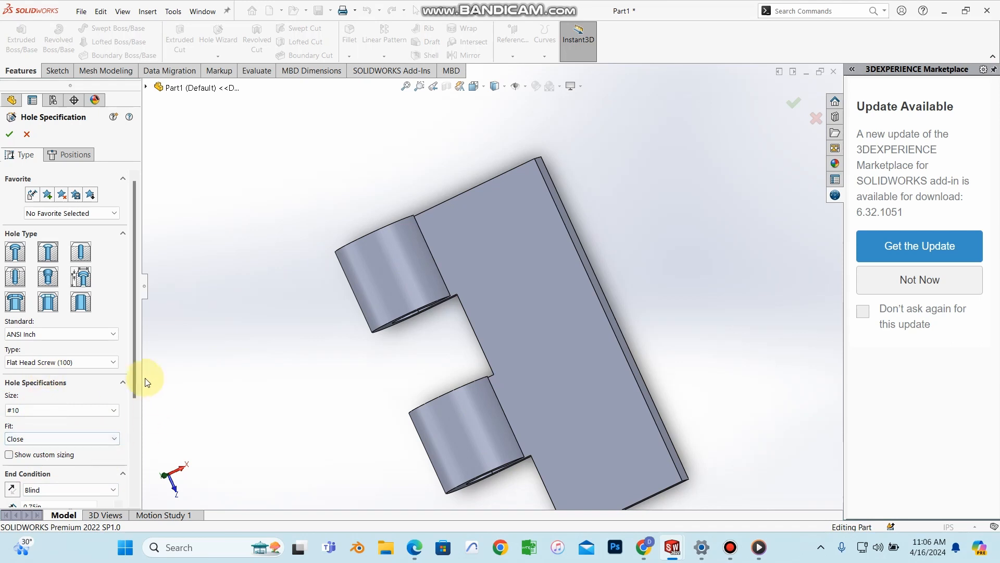
pyautogui.moveTo(132, 388); pyautogui.dragTo(134, 463)
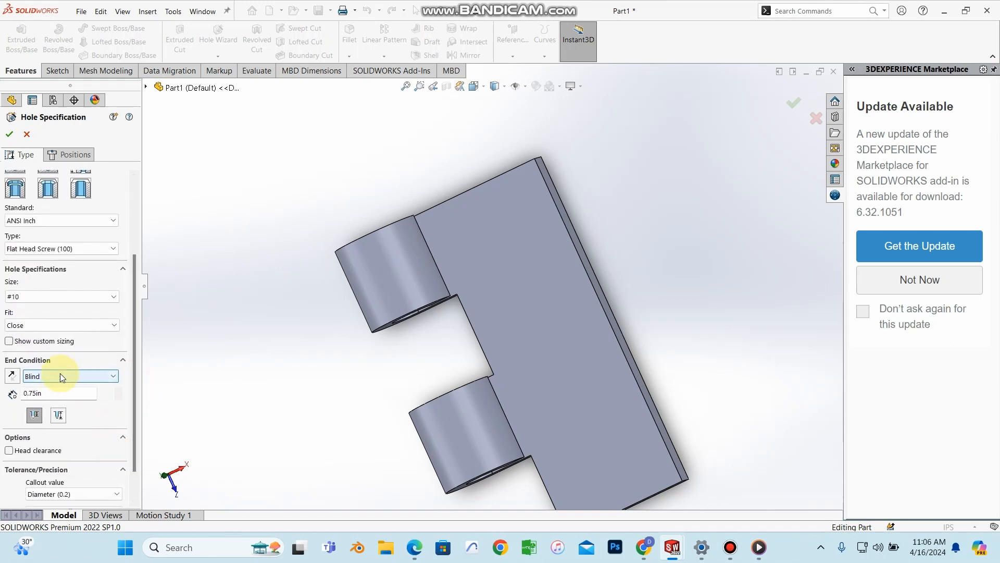
pyautogui.click(59, 375)
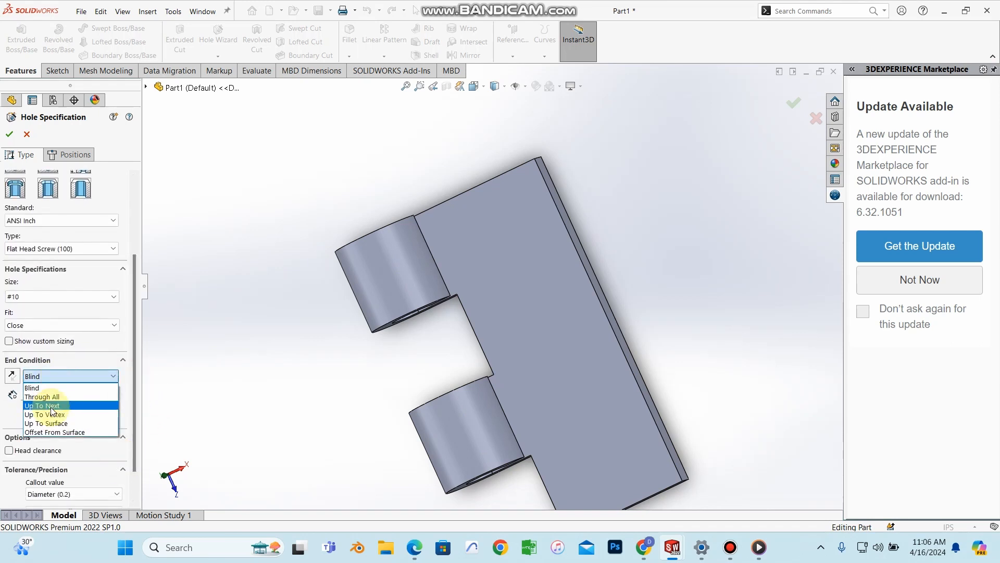
pyautogui.click(55, 395)
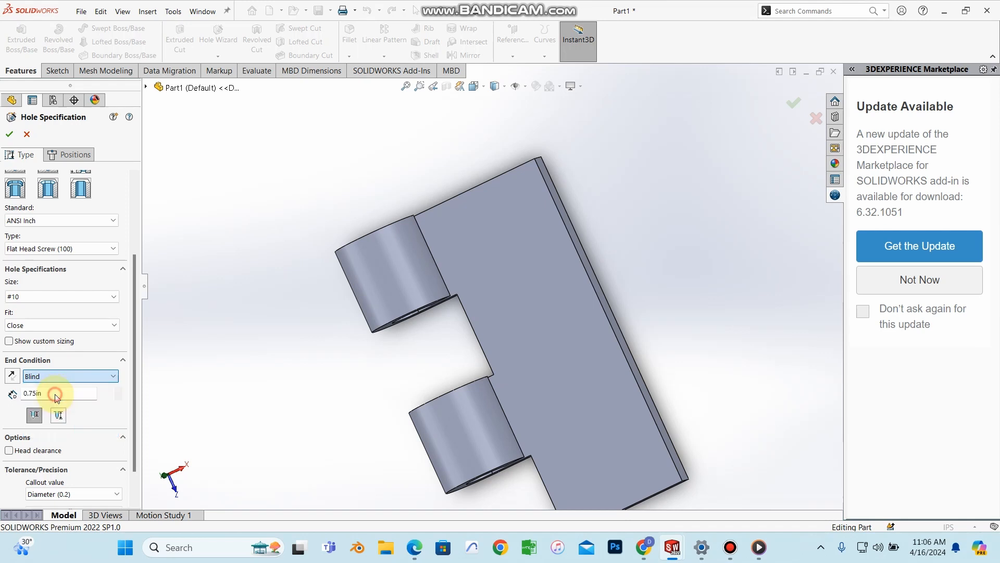
pyautogui.moveTo(458, 310); pyautogui.dragTo(459, 200, button='middle')
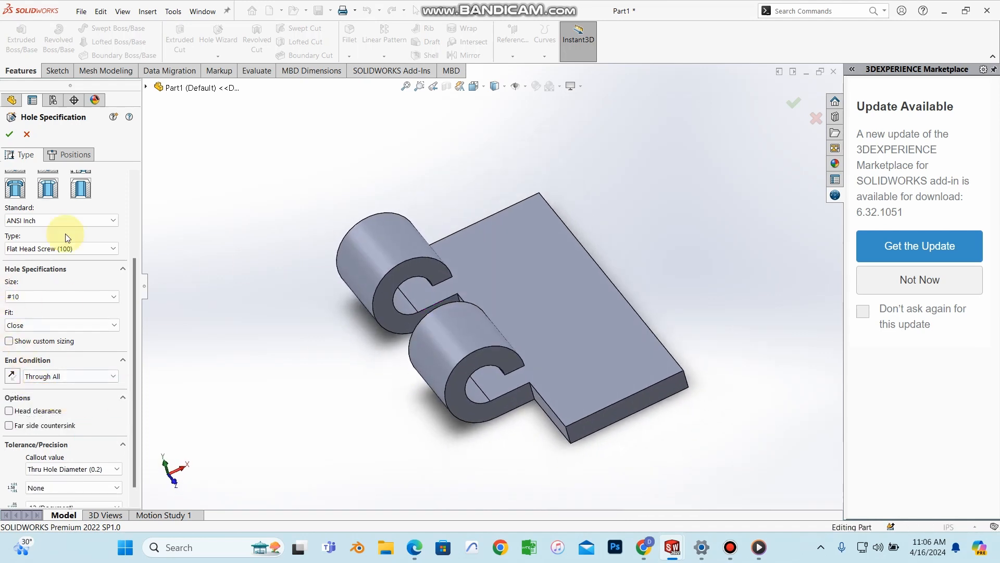
pyautogui.click(69, 155)
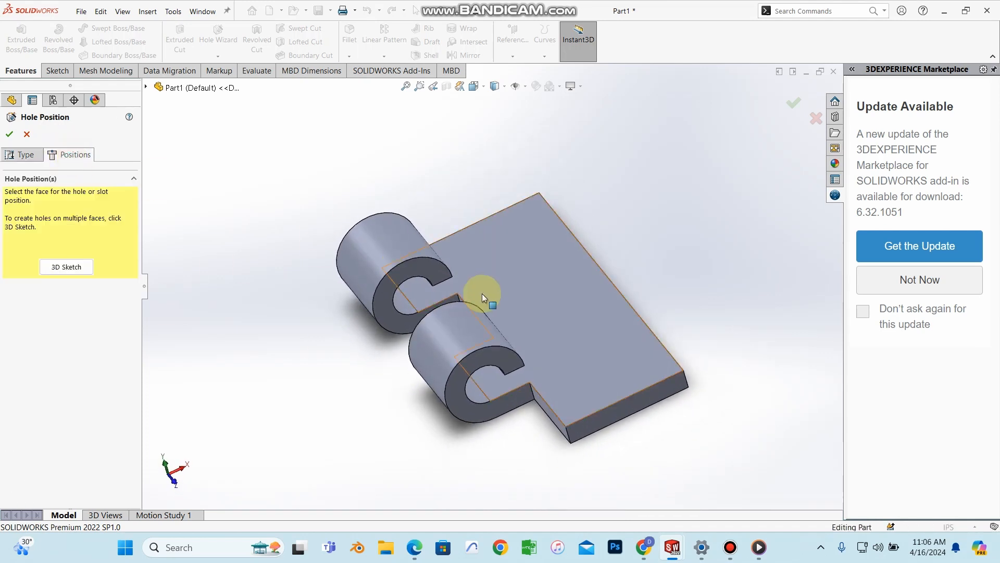
# Step: Place the hole point on the plate's top face and check its location in the tutorial
pyautogui.click(525, 255)
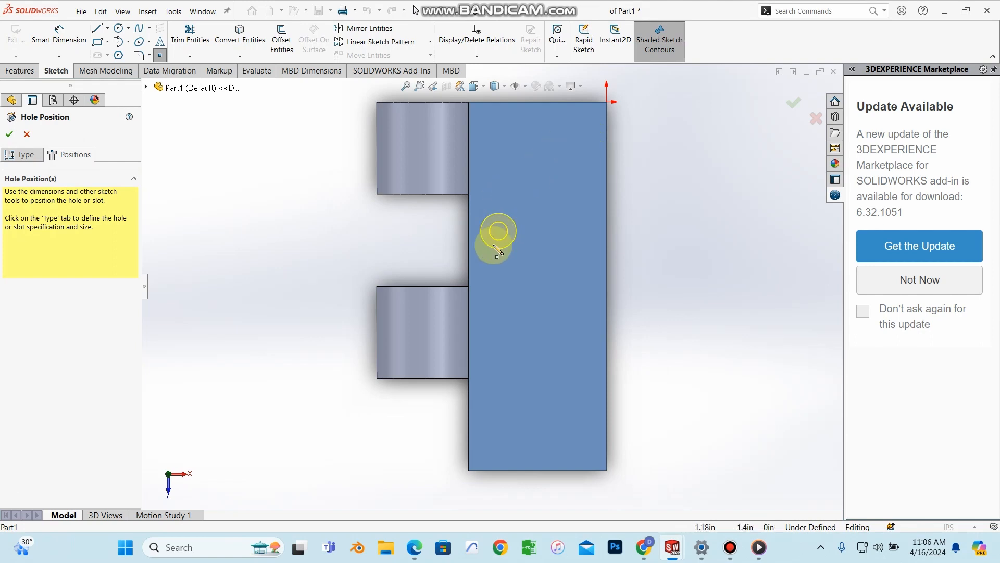
pyautogui.click(478, 412)
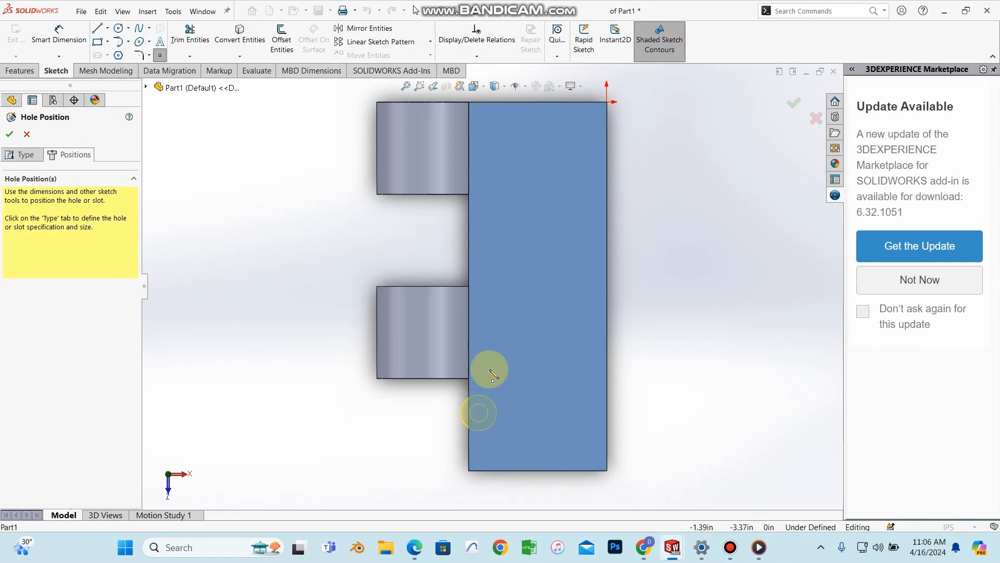
pyautogui.click(498, 192)
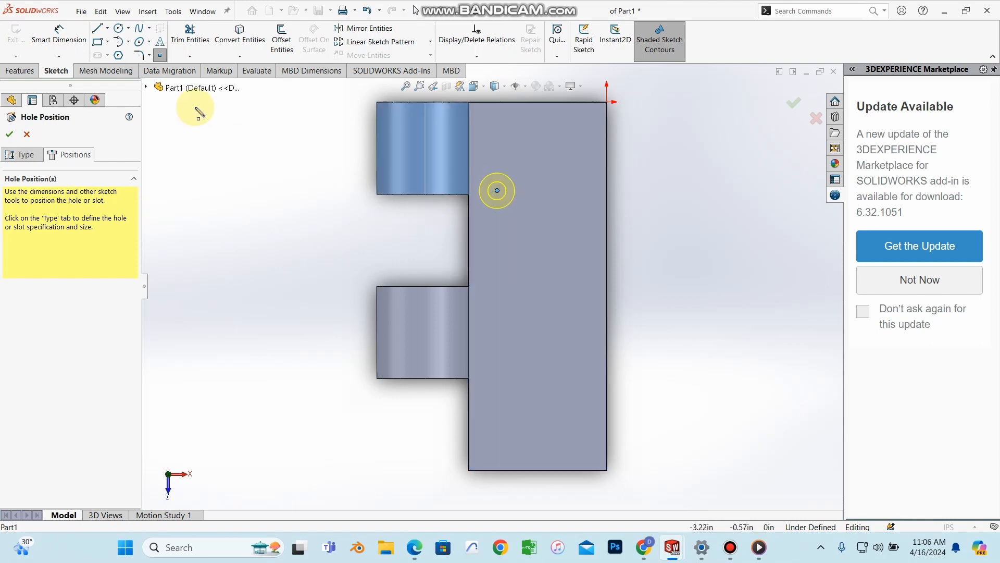
pyautogui.click(59, 58)
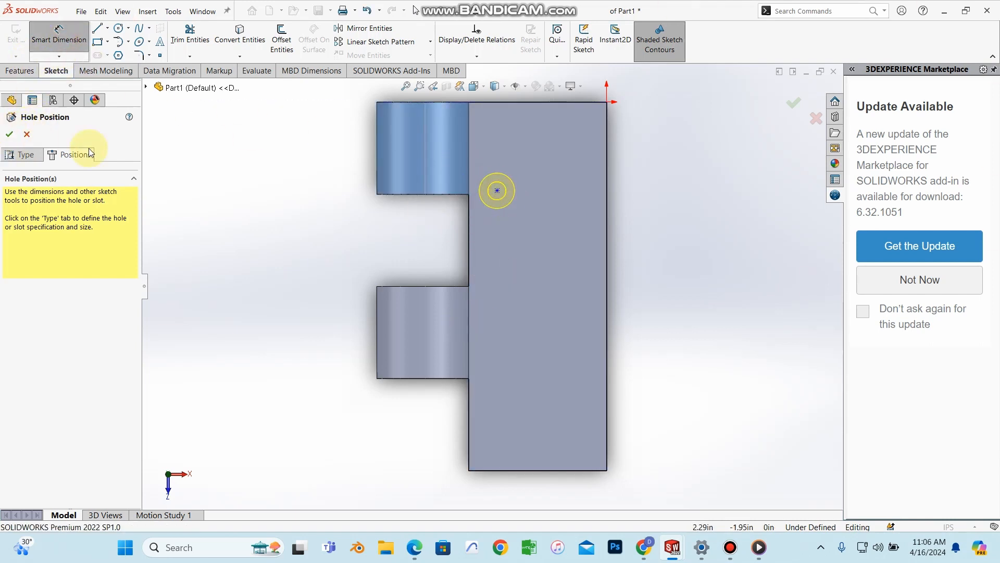
pyautogui.scroll(-3, 498, 197)
pyautogui.scroll(1, 503, 218)
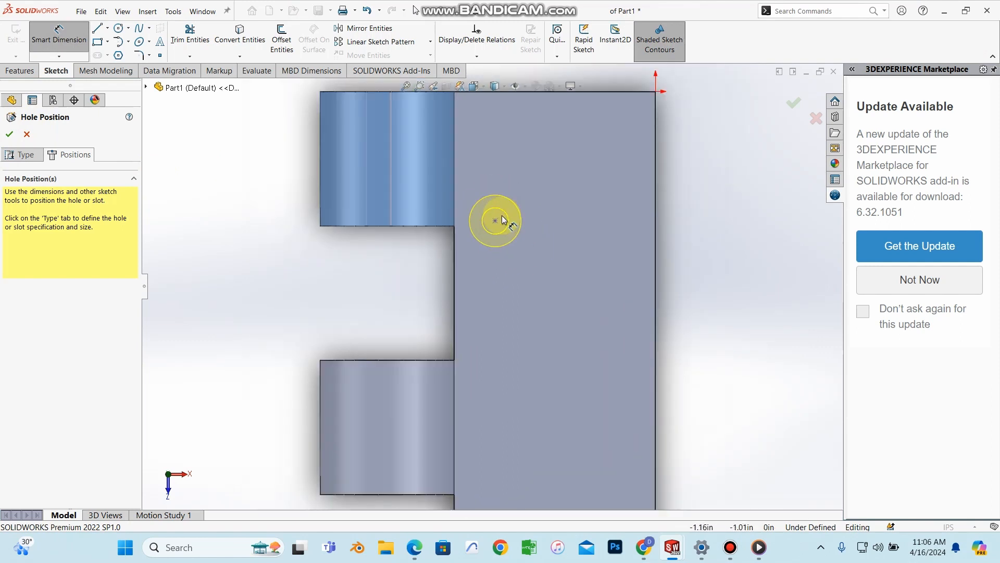
pyautogui.scroll(2, 502, 219)
pyautogui.click(415, 547)
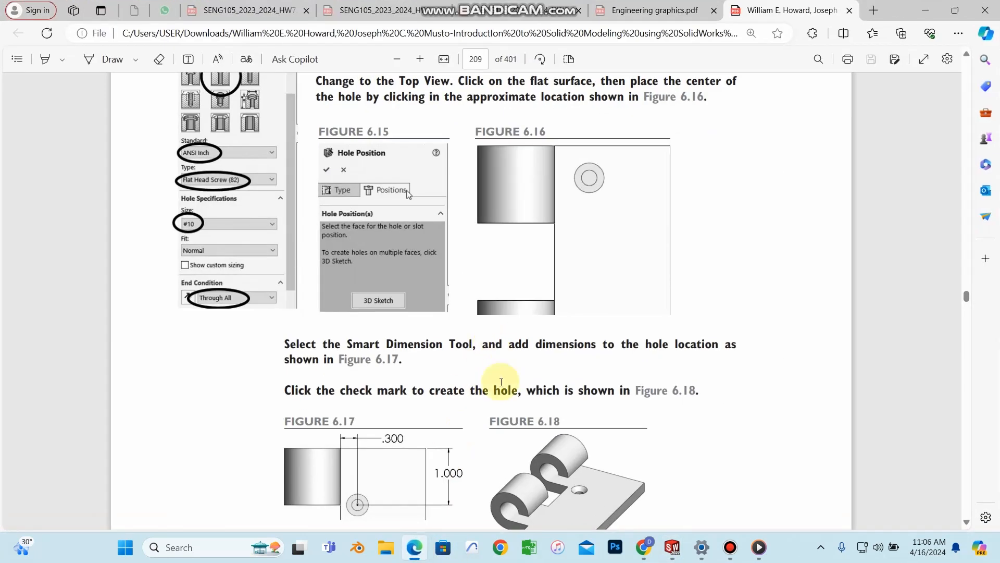
pyautogui.scroll(-3, 501, 382)
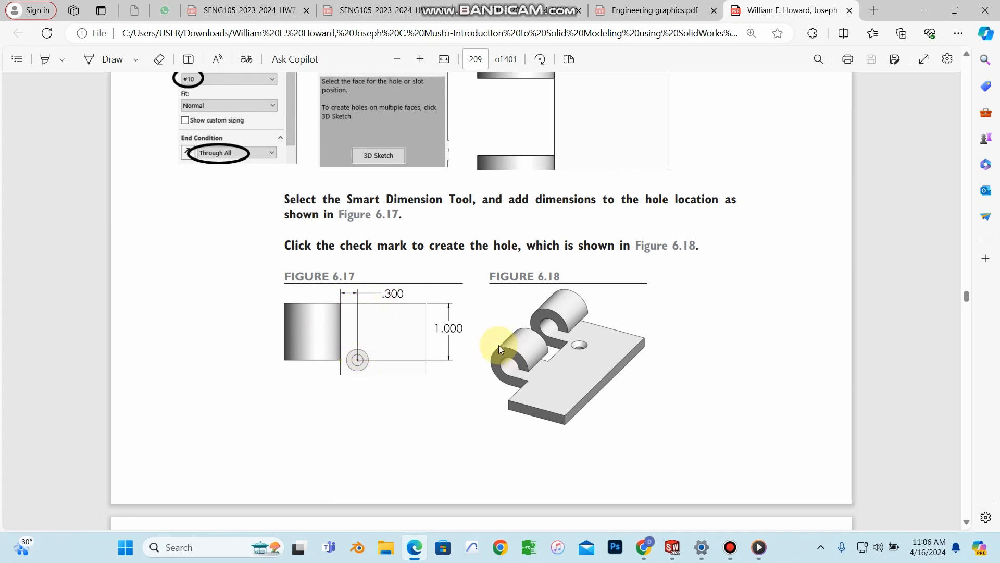
pyautogui.click(923, 10)
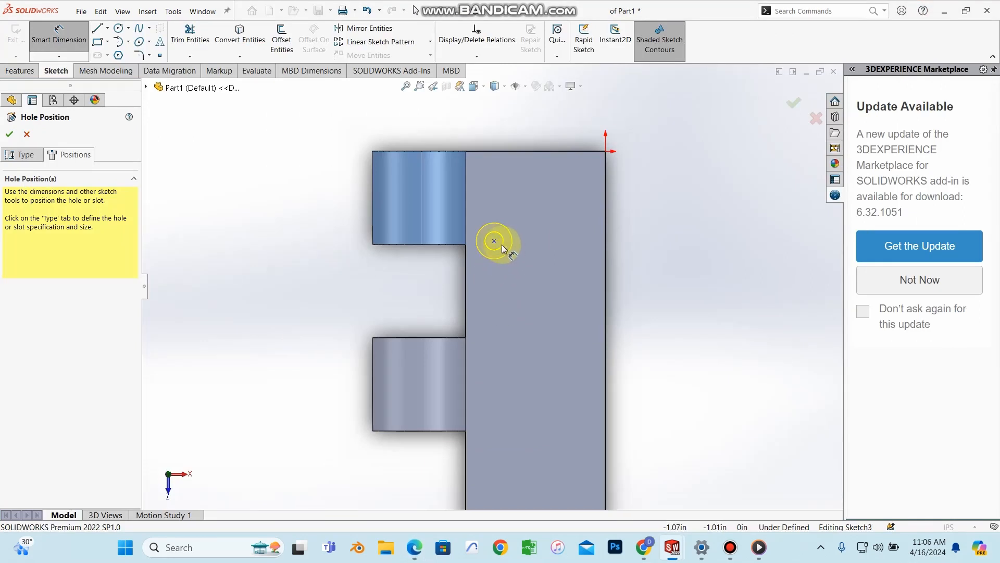
pyautogui.scroll(-3, 495, 242)
# Step: Dimension the hole centre 1.00 in from the plate's top edge
pyautogui.click(486, 247)
pyautogui.scroll(3, 497, 208)
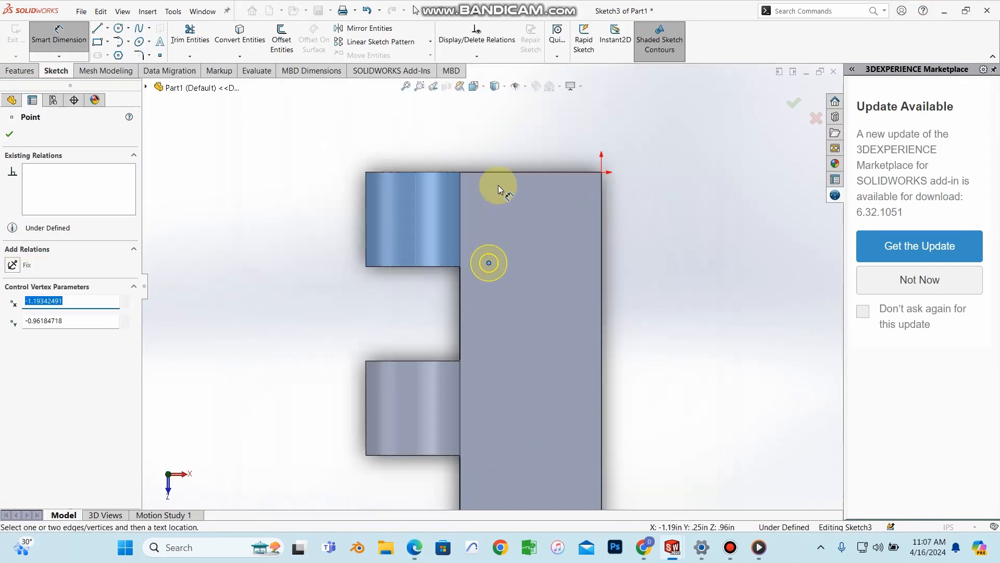
pyautogui.click(495, 172)
pyautogui.click(488, 262)
pyautogui.click(665, 197)
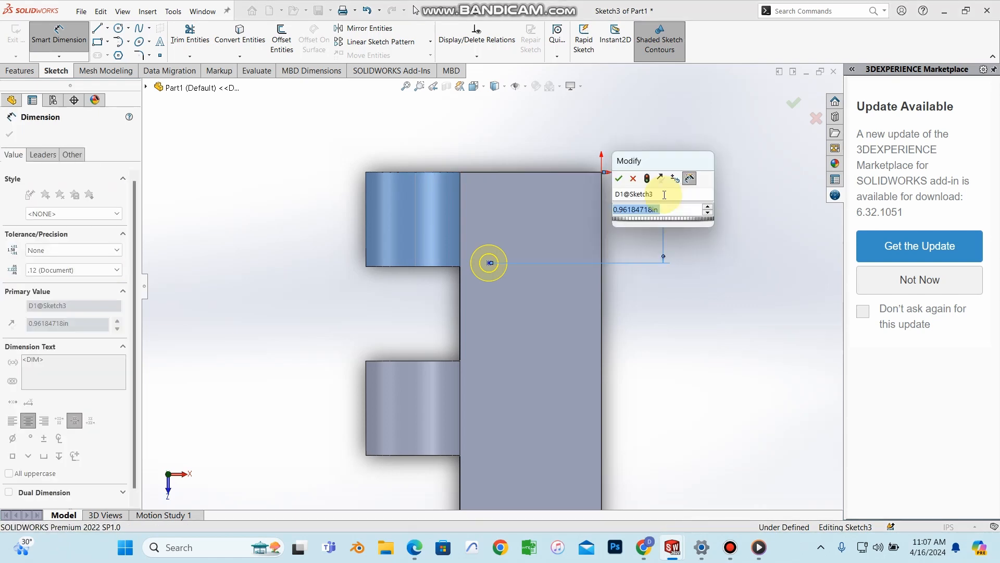
pyautogui.press('BackSpace')
pyautogui.click(422, 546)
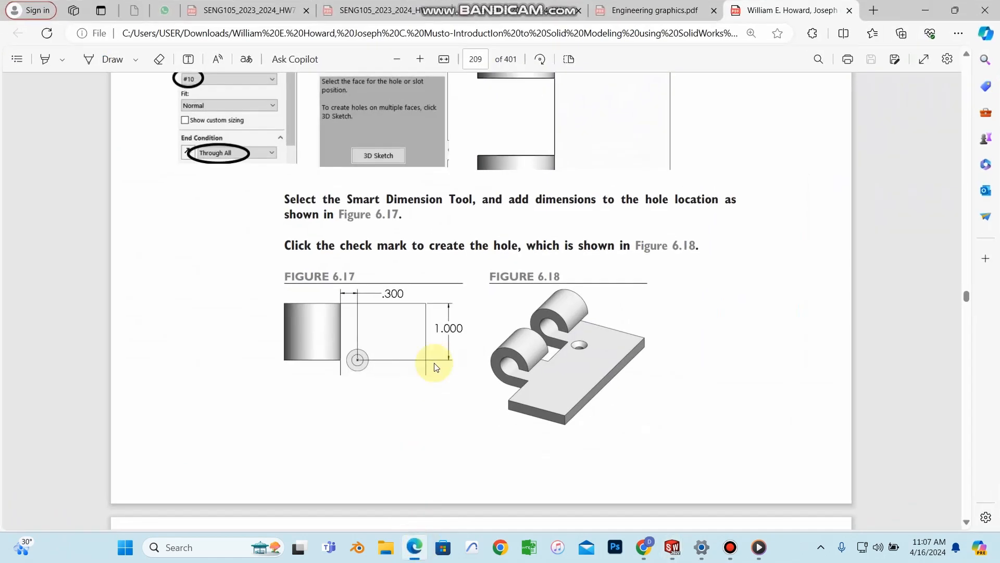
pyautogui.click(938, 7)
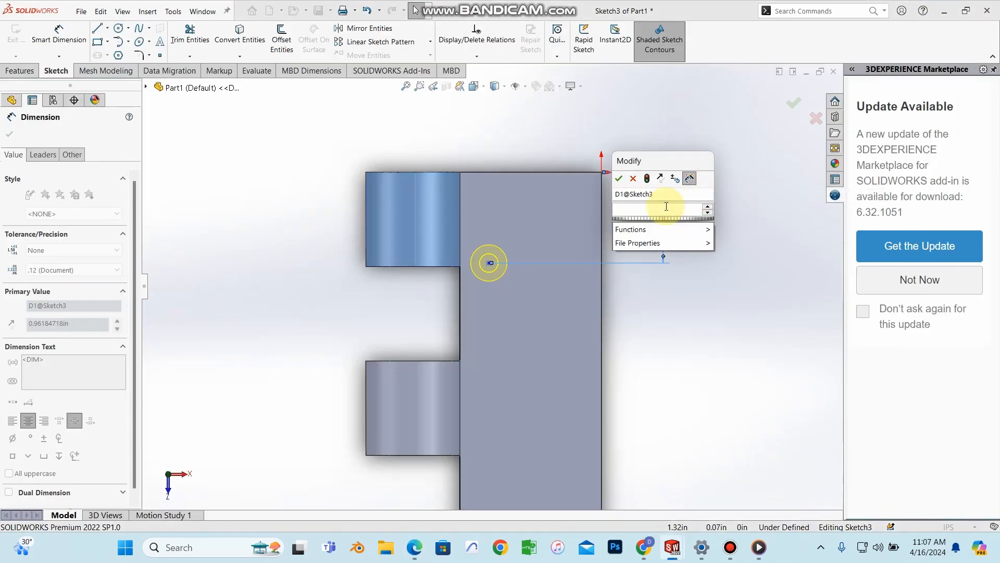
pyautogui.press('Escape')
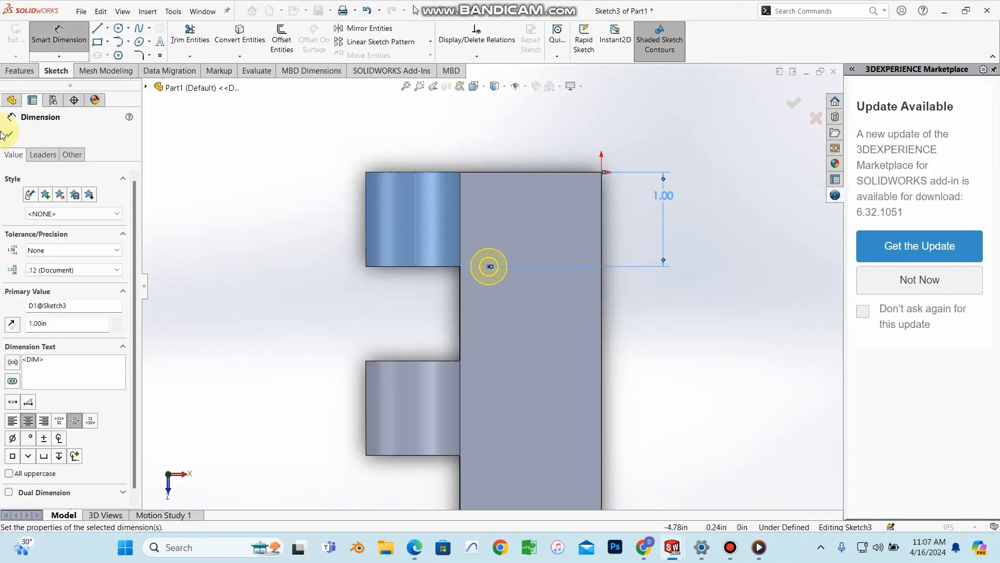
pyautogui.click(10, 134)
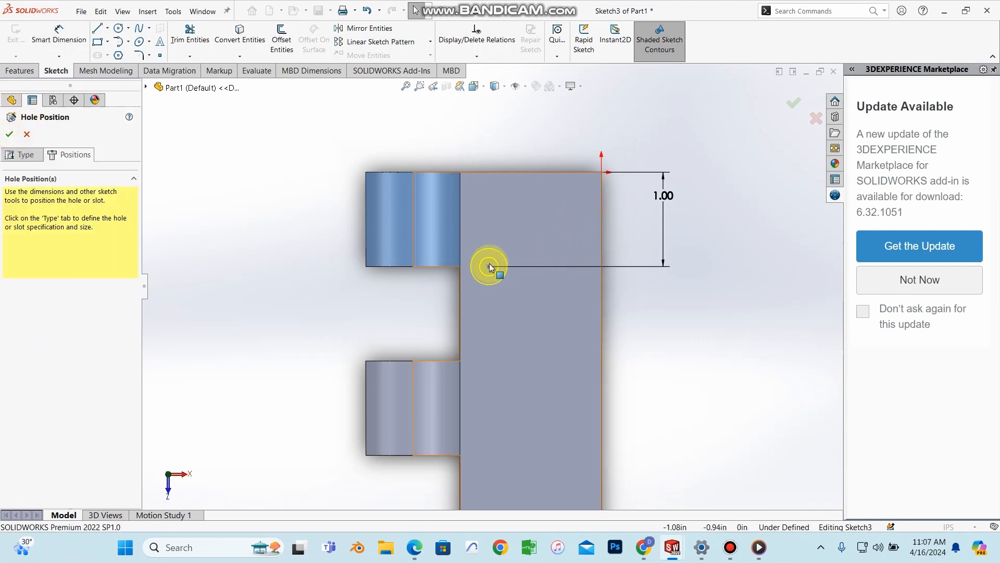
# Step: Dimension the hole centre 0.30 in horizontally from the plate's inner edge
pyautogui.click(59, 32)
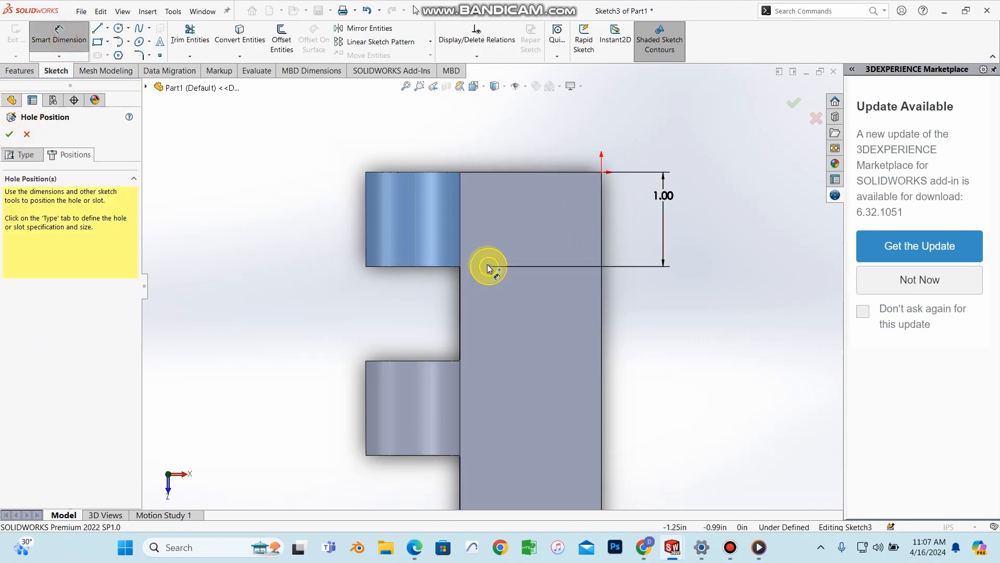
pyautogui.click(488, 268)
pyautogui.scroll(-3, 462, 177)
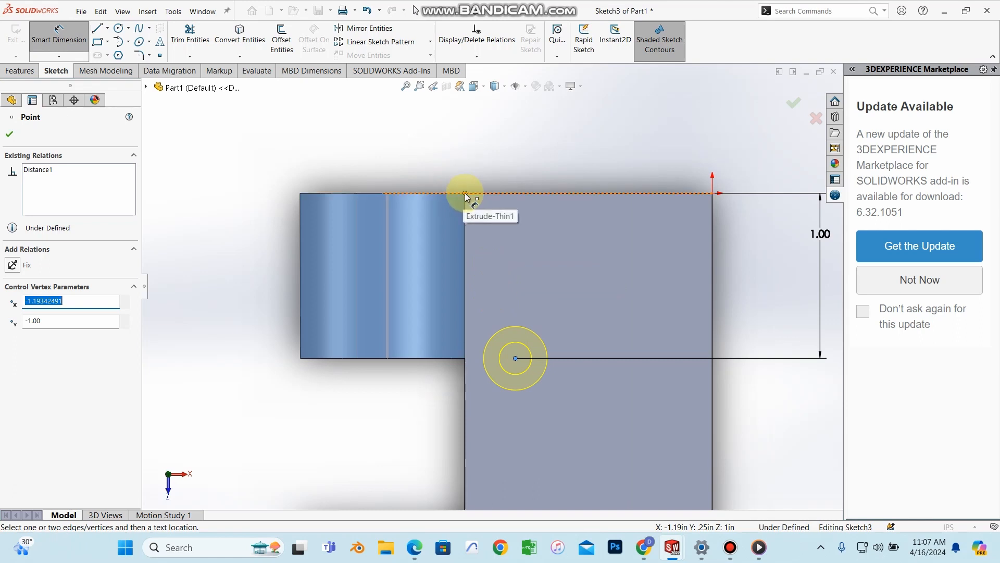
pyautogui.click(466, 194)
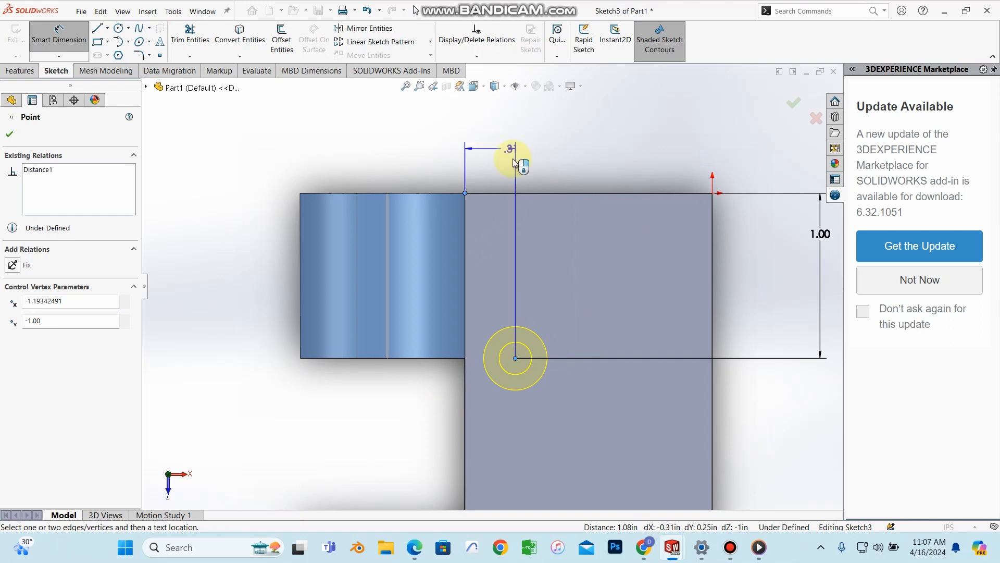
pyautogui.click(513, 140)
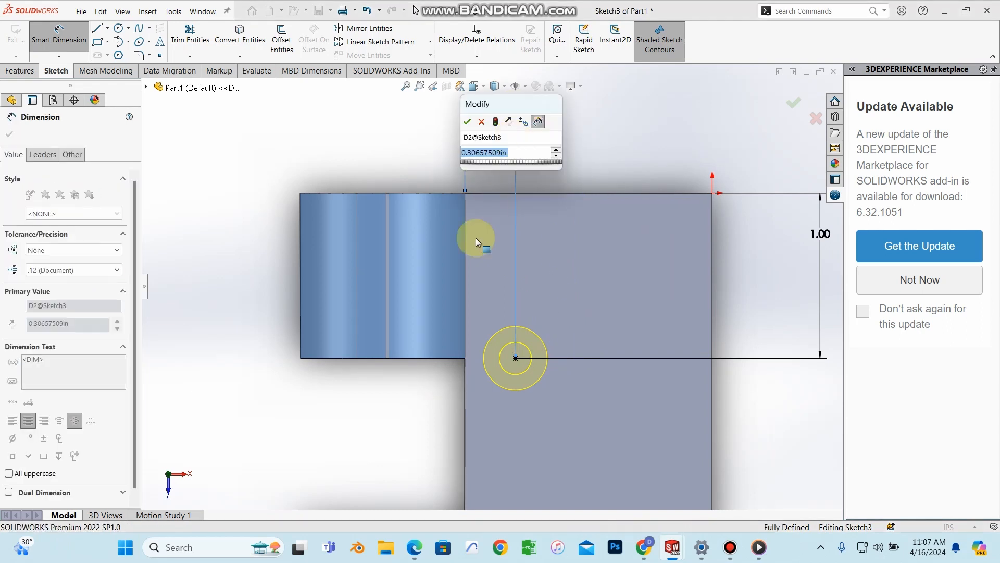
pyautogui.click(414, 547)
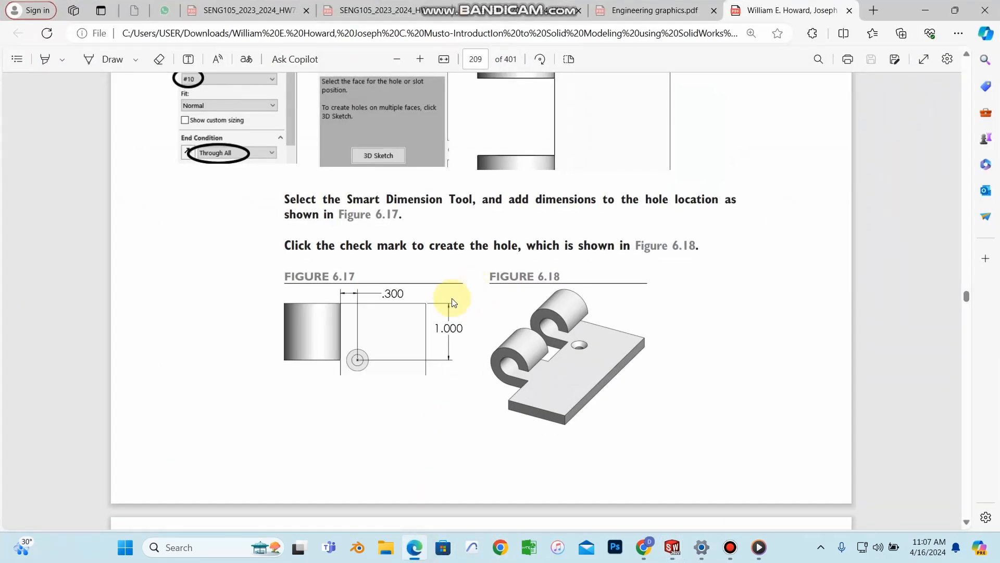
pyautogui.click(926, 10)
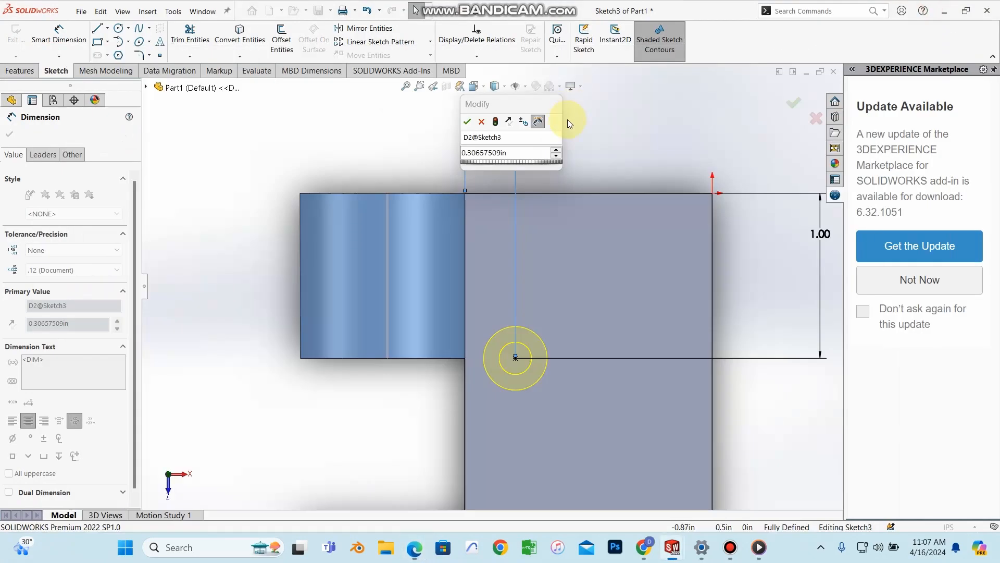
pyautogui.doubleClick(522, 152)
pyautogui.press('BackSpace')
pyautogui.write('0.5')
pyautogui.press('Return')
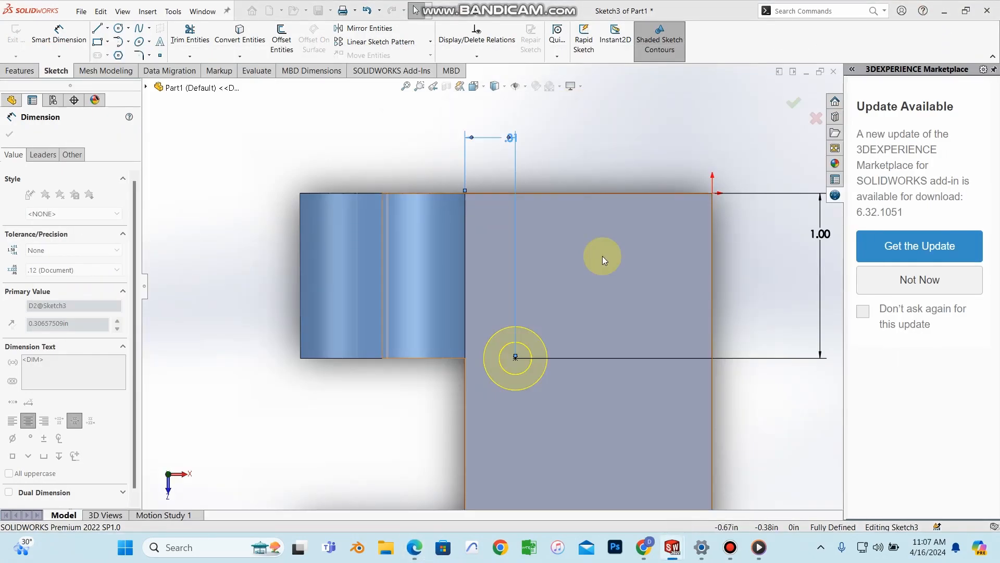
pyautogui.scroll(2, 533, 351)
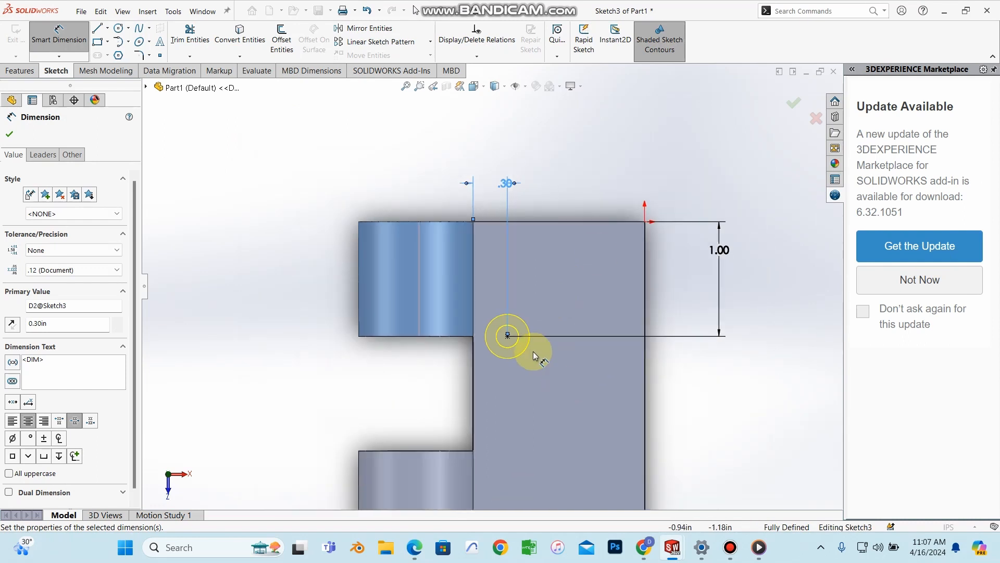
pyautogui.click(9, 135)
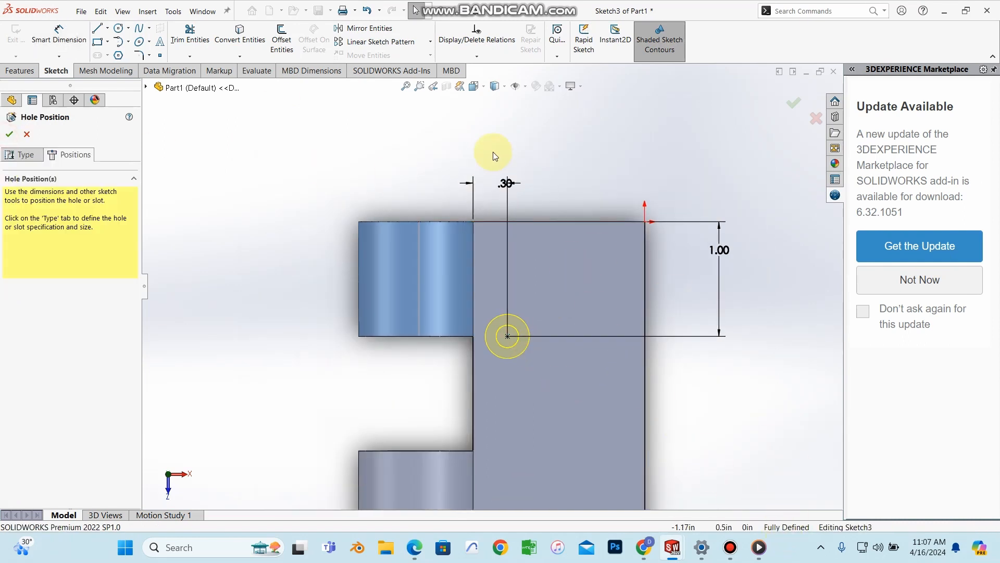
# Step: Complete the #10 flat head countersunk hole, view it in 3D, and select it for patterning
pyautogui.click(796, 110)
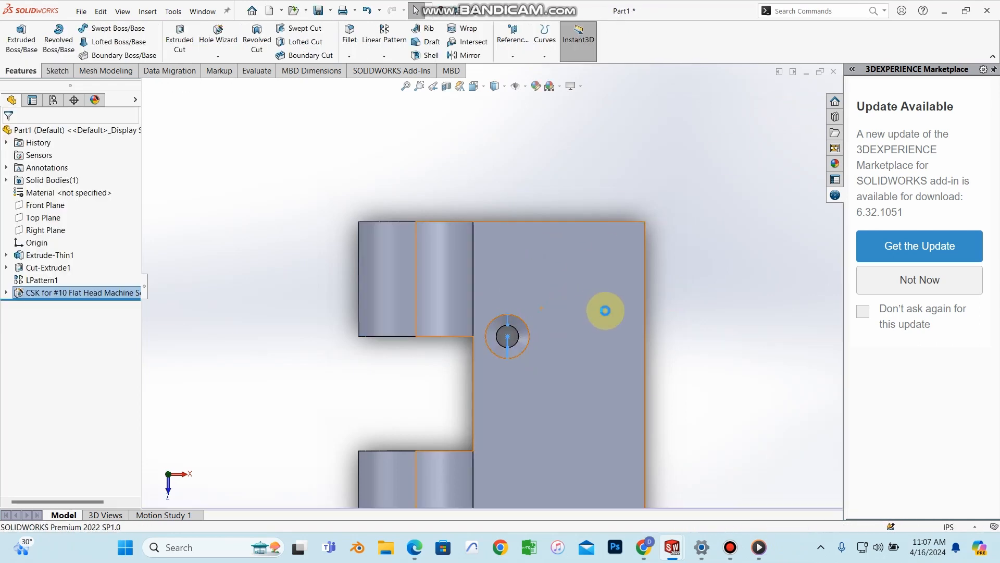
pyautogui.moveTo(704, 348); pyautogui.dragTo(531, 373, button='middle')
pyautogui.scroll(5, 531, 360)
pyautogui.moveTo(530, 322); pyautogui.dragTo(536, 335, button='middle')
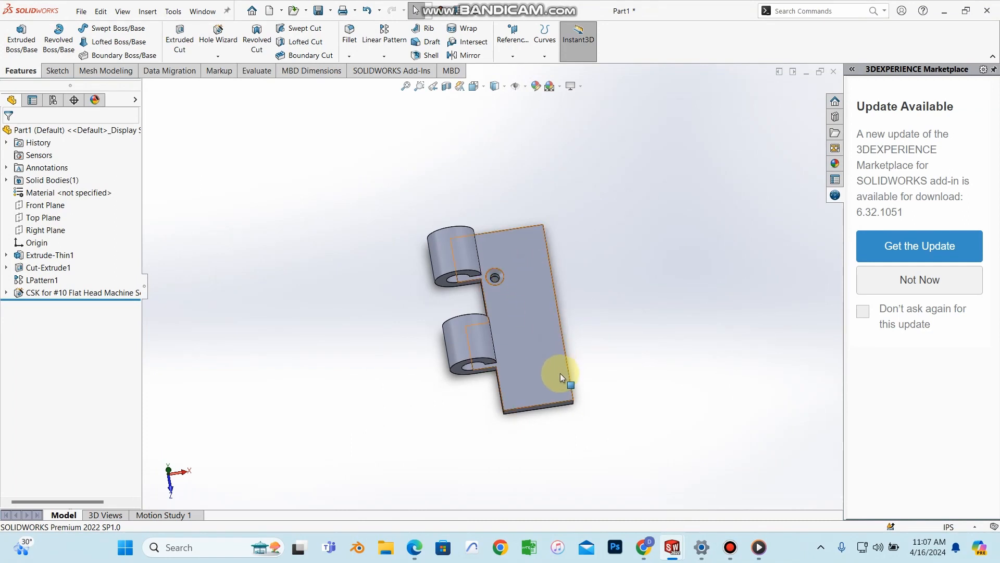
pyautogui.scroll(-2, 504, 268)
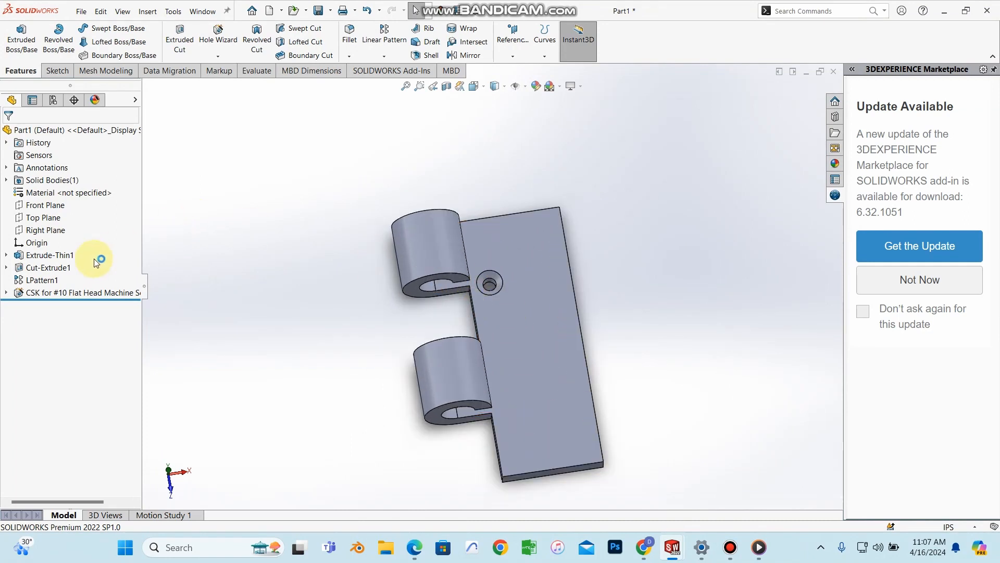
pyautogui.click(82, 293)
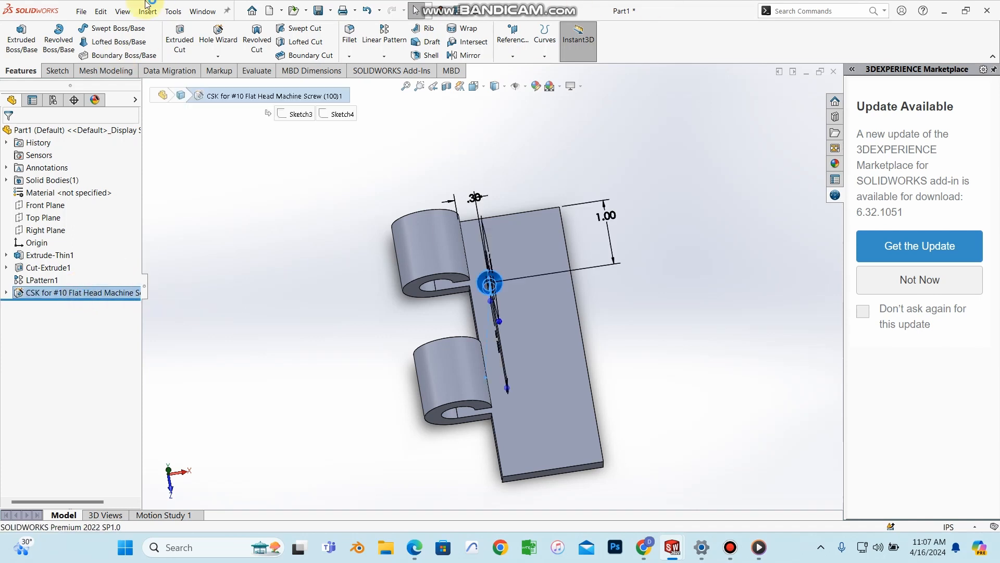
pyautogui.click(392, 41)
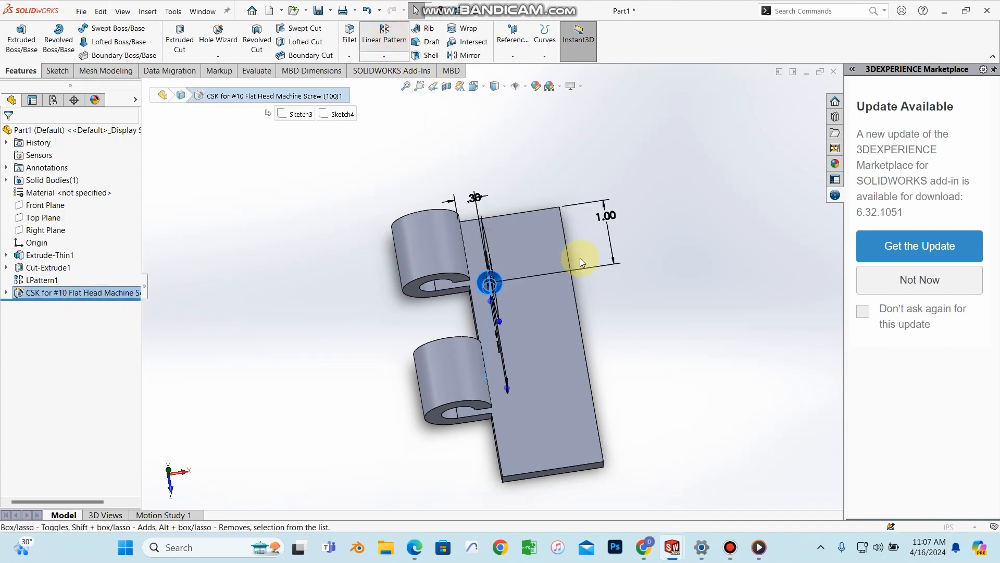
# Step: Set Direction 1 along the plate's top edge, reversed, with 0.9 in spacing
pyautogui.moveTo(495, 256); pyautogui.dragTo(632, 209, button='middle')
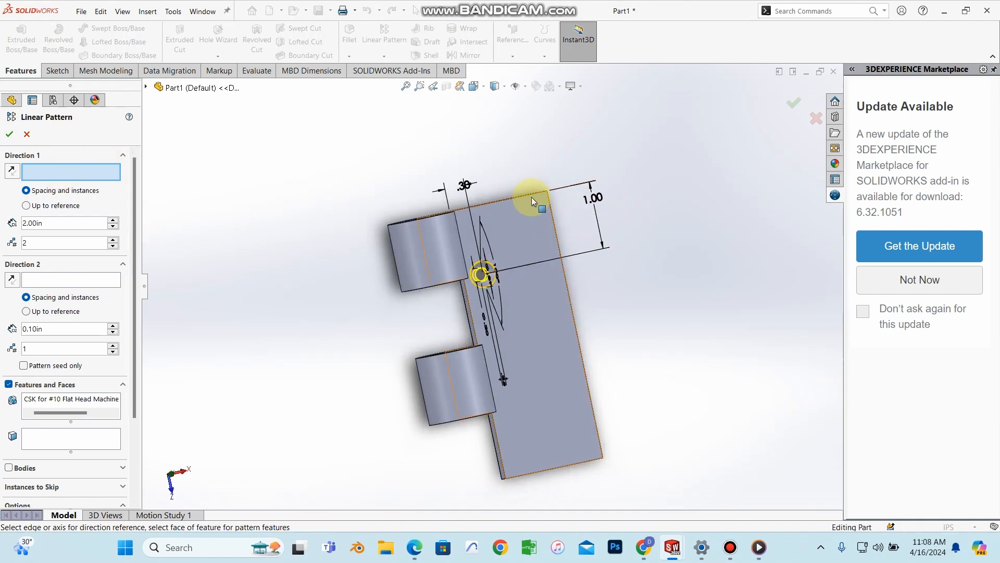
pyautogui.scroll(-3, 526, 195)
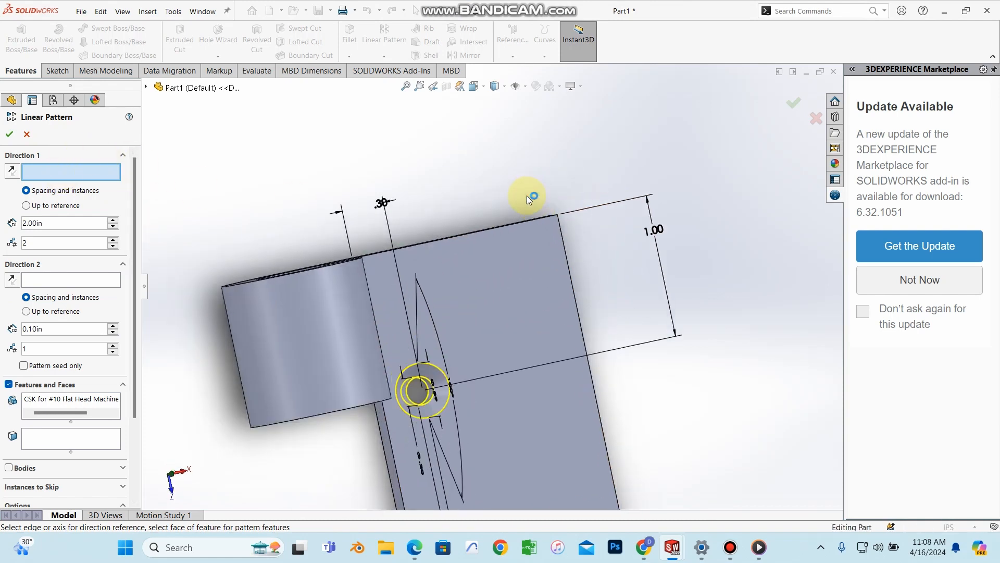
pyautogui.click(510, 223)
pyautogui.moveTo(480, 345); pyautogui.dragTo(387, 402, button='middle')
pyautogui.scroll(2, 437, 343)
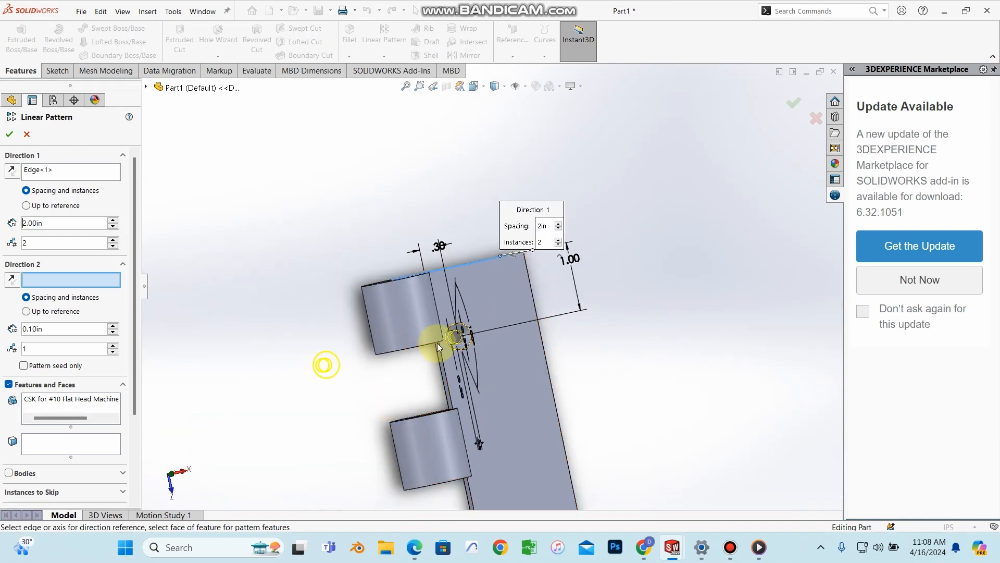
pyautogui.click(14, 173)
pyautogui.click(62, 223)
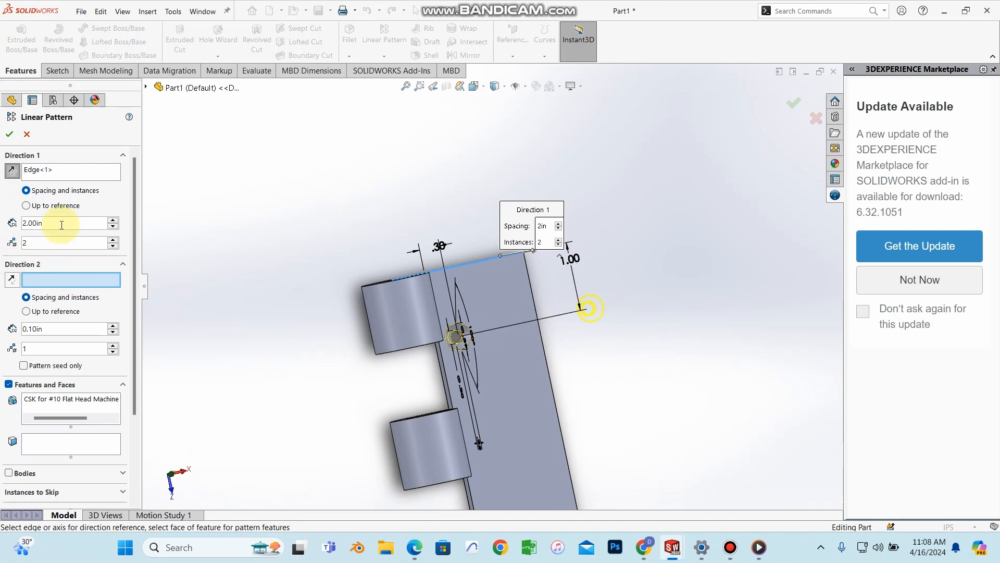
pyautogui.write('0.9')
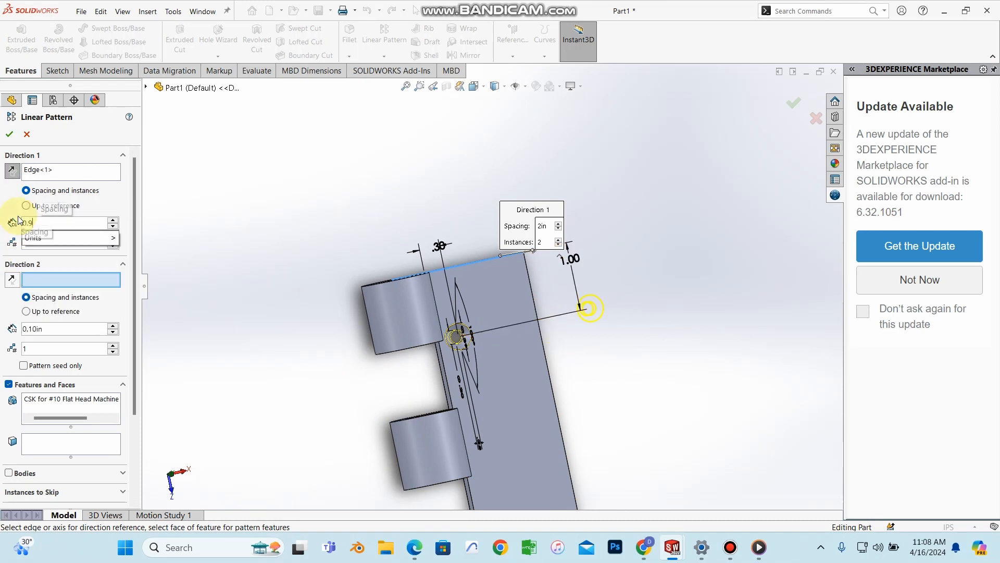
pyautogui.press('Return')
# Step: Edit the Direction 1 instance count and pick the plate's long right edge for Direction 2
pyautogui.moveTo(469, 384); pyautogui.dragTo(530, 346, button='middle')
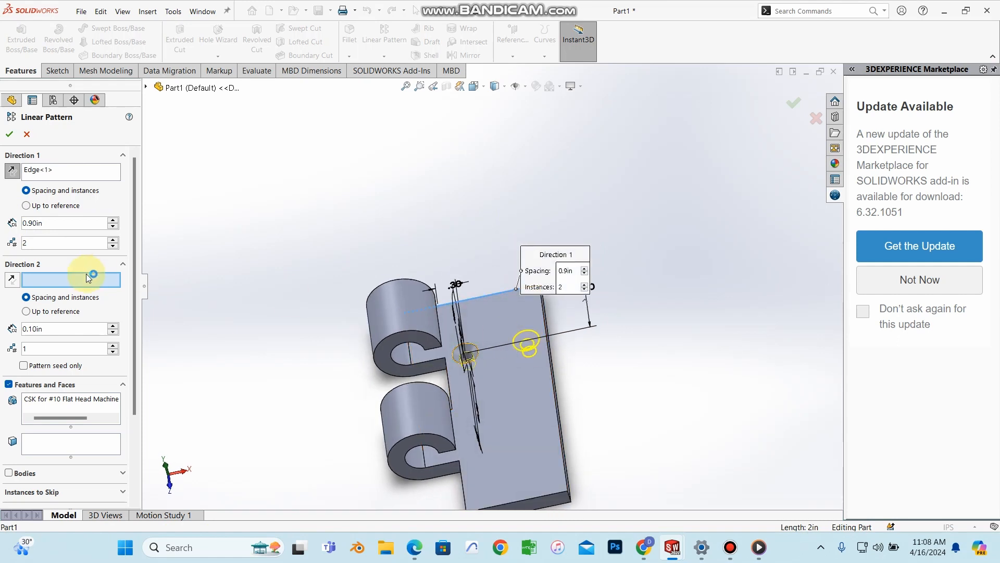
pyautogui.doubleClick(39, 243)
pyautogui.write('3')
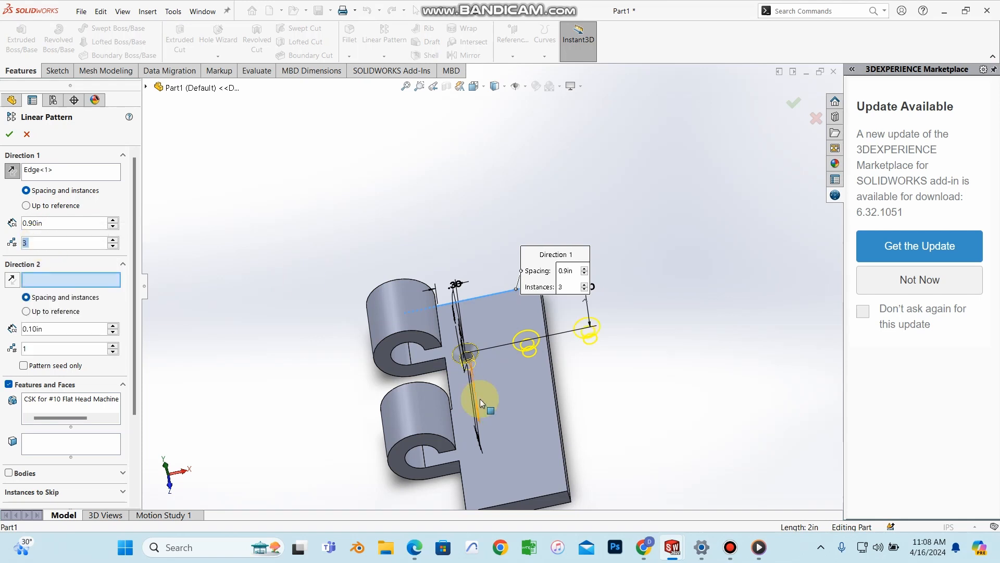
pyautogui.scroll(-5, 563, 420)
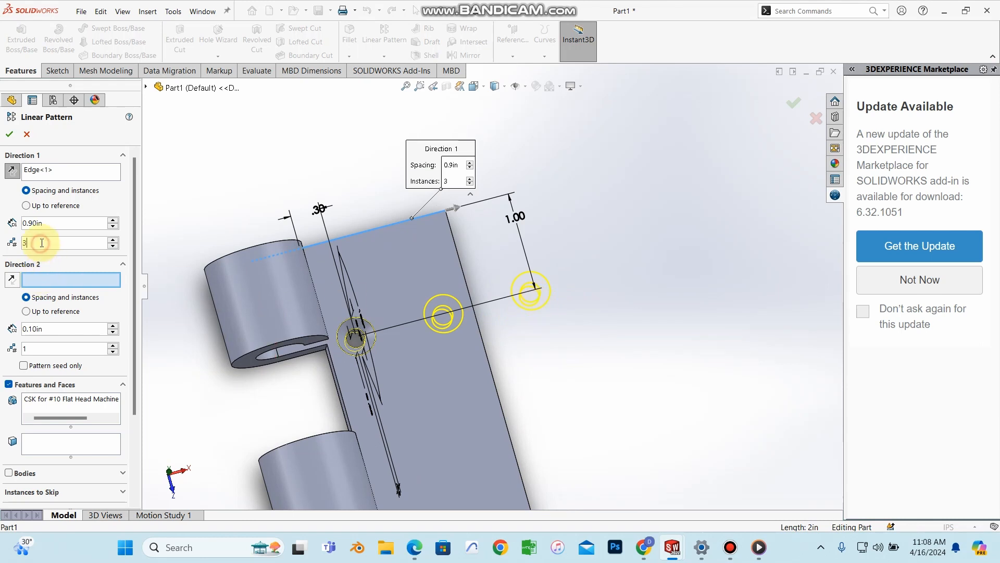
pyautogui.scroll(-1, 46, 248)
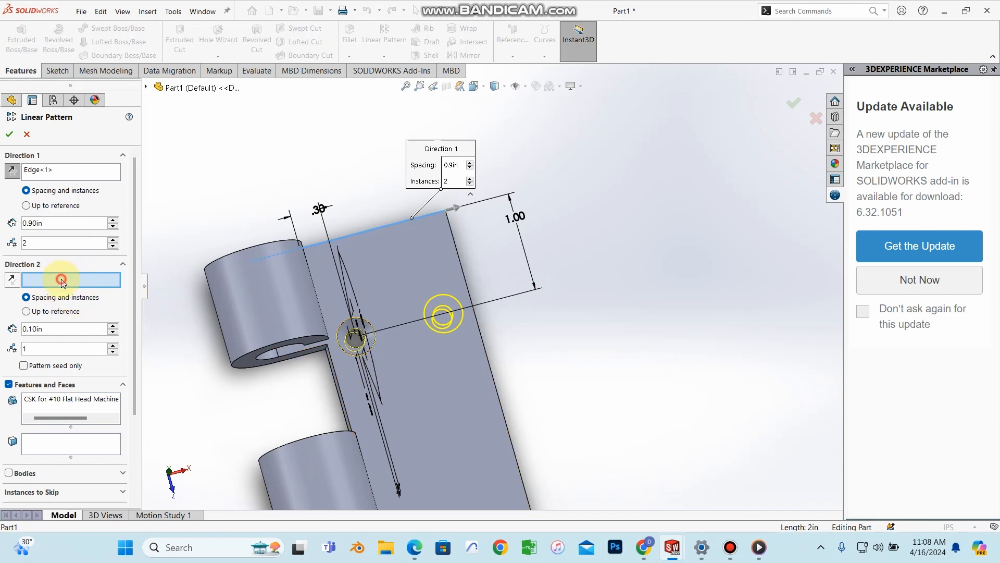
pyautogui.scroll(4, 469, 433)
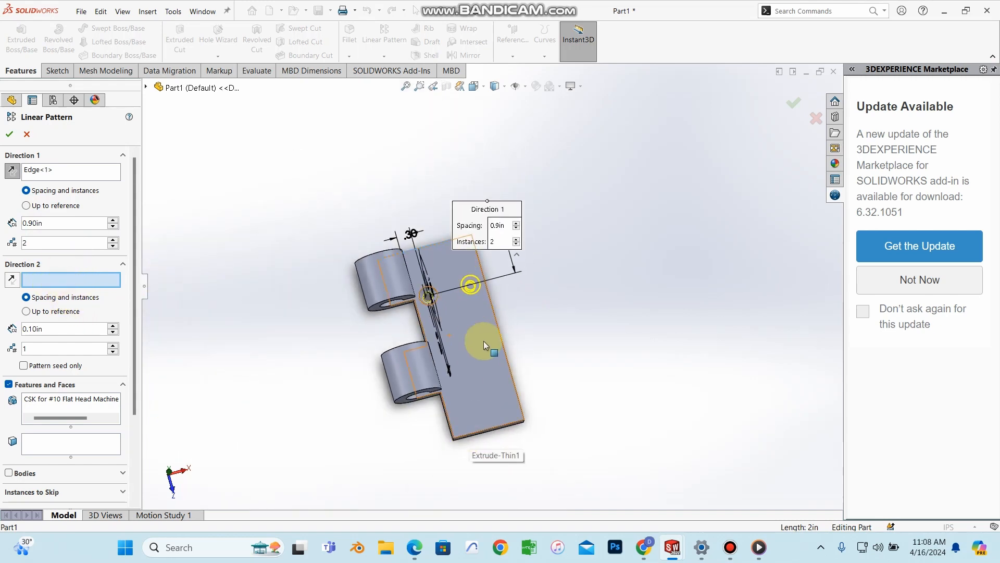
pyautogui.scroll(-3, 499, 389)
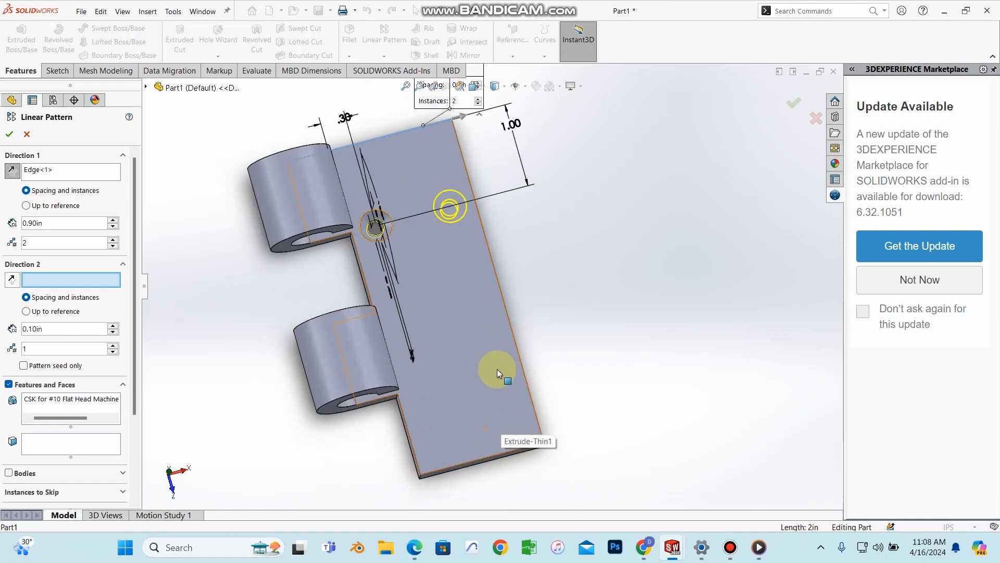
pyautogui.click(519, 355)
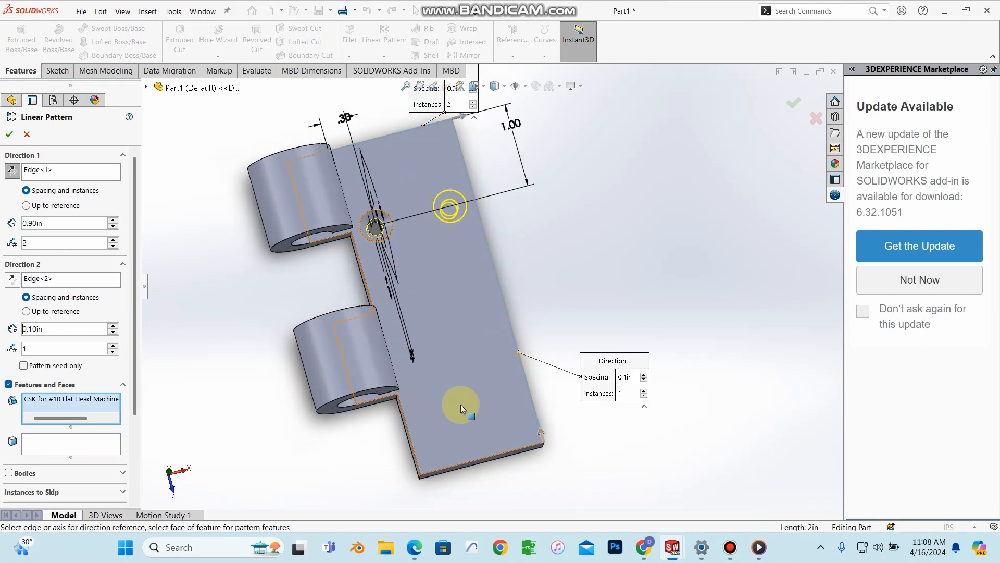
# Step: Give Direction 2 two instances, reversed, at 2 in spacing, previewing four holes
pyautogui.doubleClick(34, 348)
pyautogui.write('2')
pyautogui.press('Return')
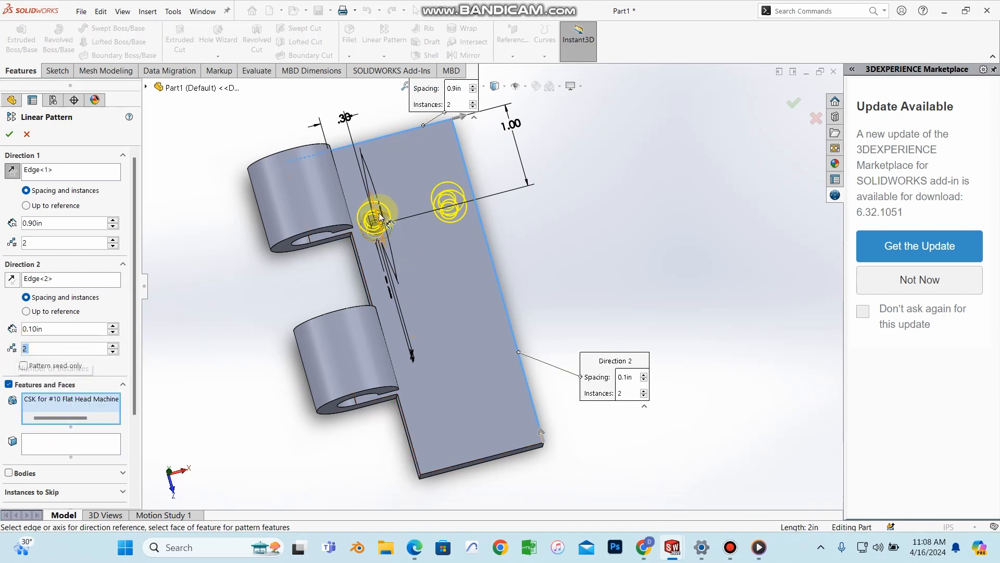
pyautogui.click(11, 279)
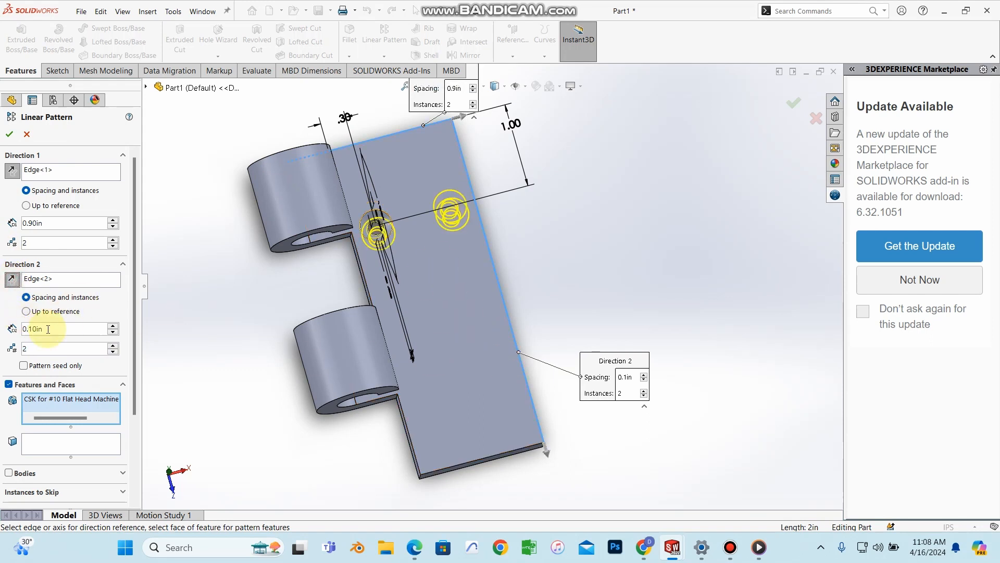
pyautogui.write('=')
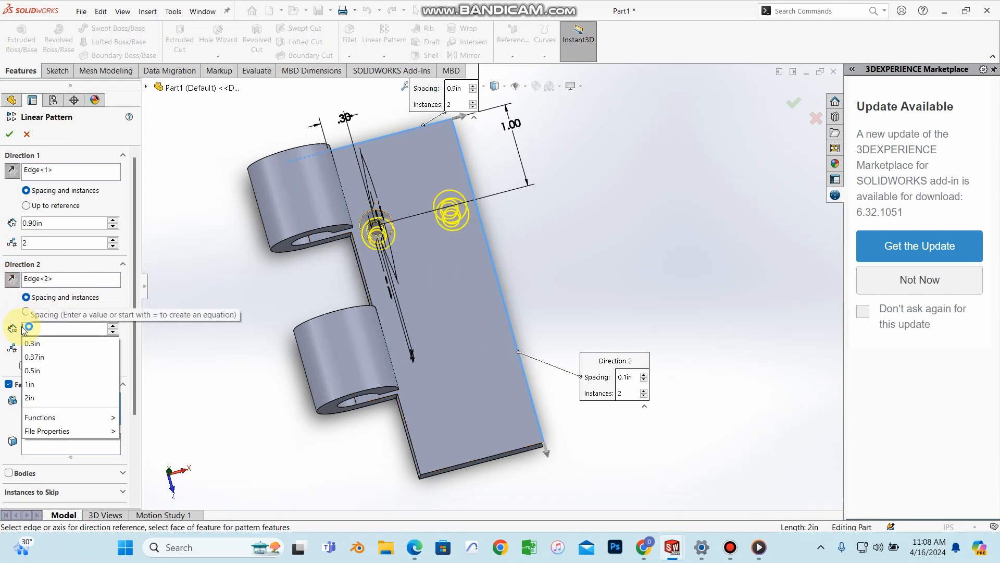
pyautogui.write('2')
pyautogui.press('Return')
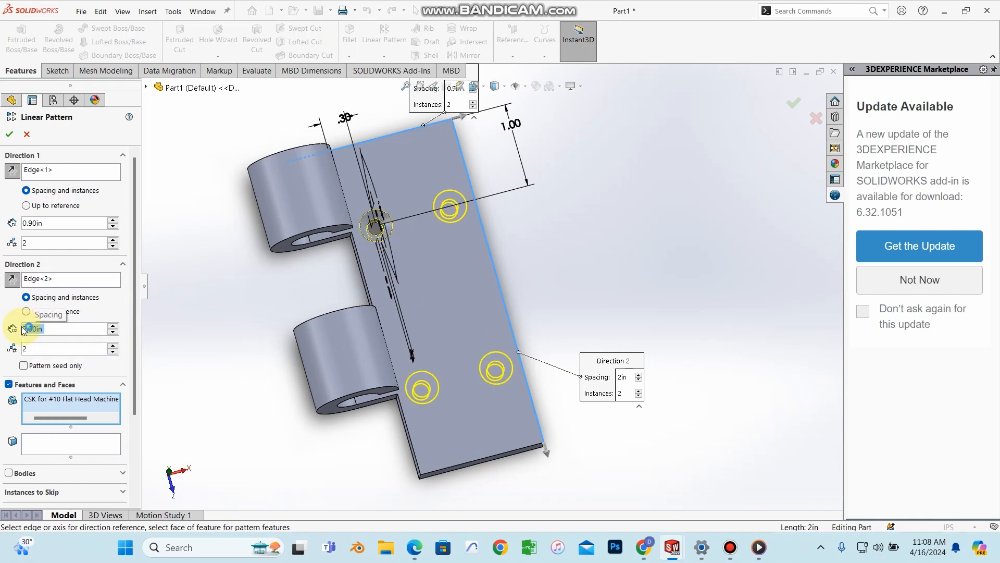
pyautogui.moveTo(521, 416); pyautogui.dragTo(480, 384, button='middle')
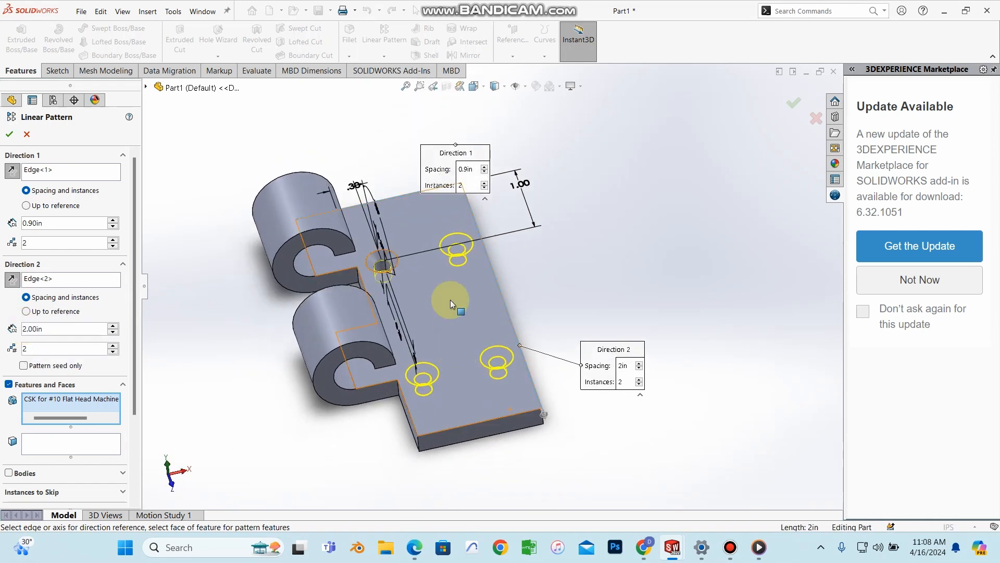
pyautogui.moveTo(453, 274); pyautogui.dragTo(424, 547, button='middle')
# Step: Check the textbook instructions, then accept the four-hole linear pattern
pyautogui.click(424, 547)
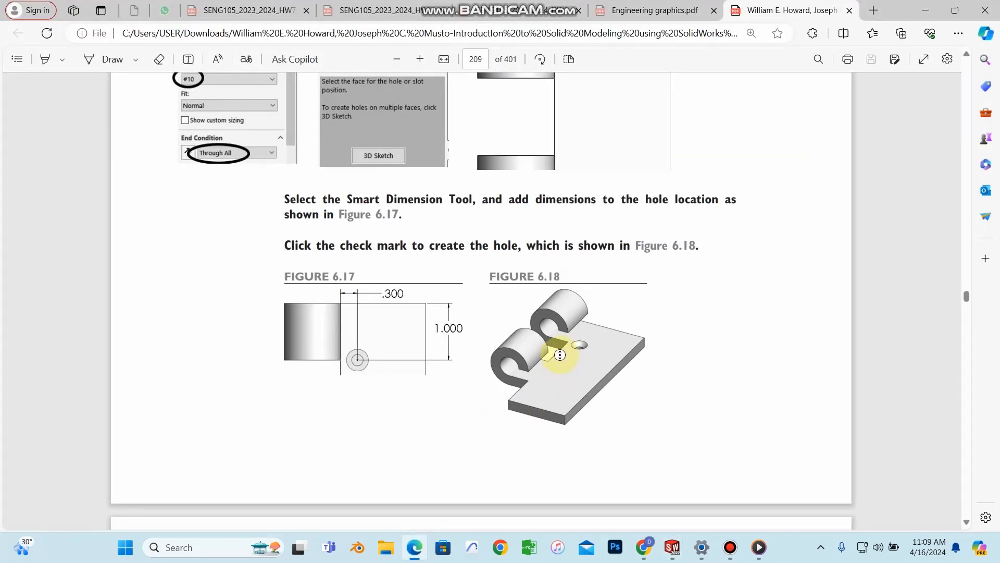
pyautogui.scroll(-6, 608, 377)
pyautogui.scroll(-3, 608, 378)
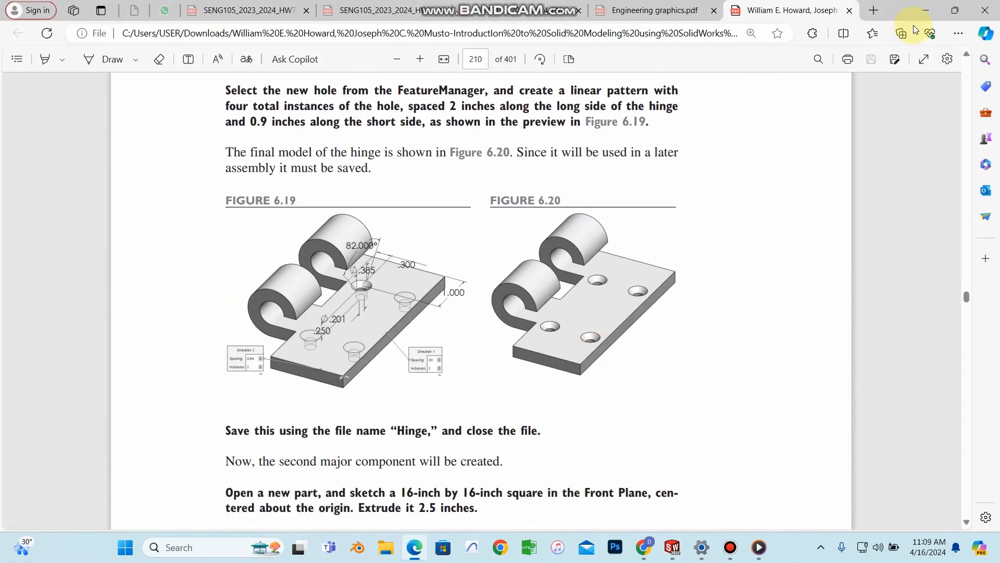
pyautogui.click(925, 11)
pyautogui.click(9, 127)
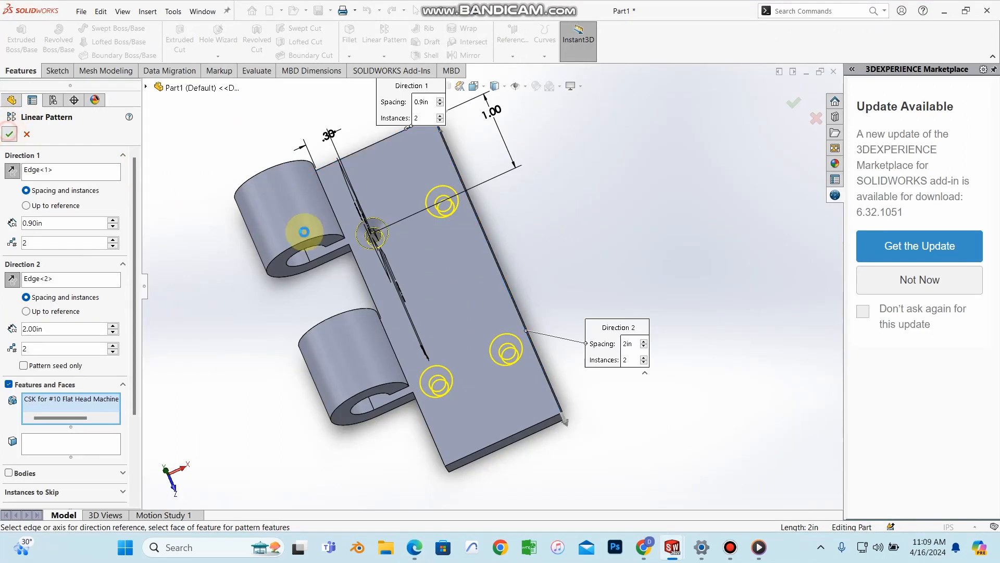
# Step: Inspect the four-hole hinge plate from several angles and bring up Save As
pyautogui.moveTo(577, 250); pyautogui.dragTo(470, 286, button='middle')
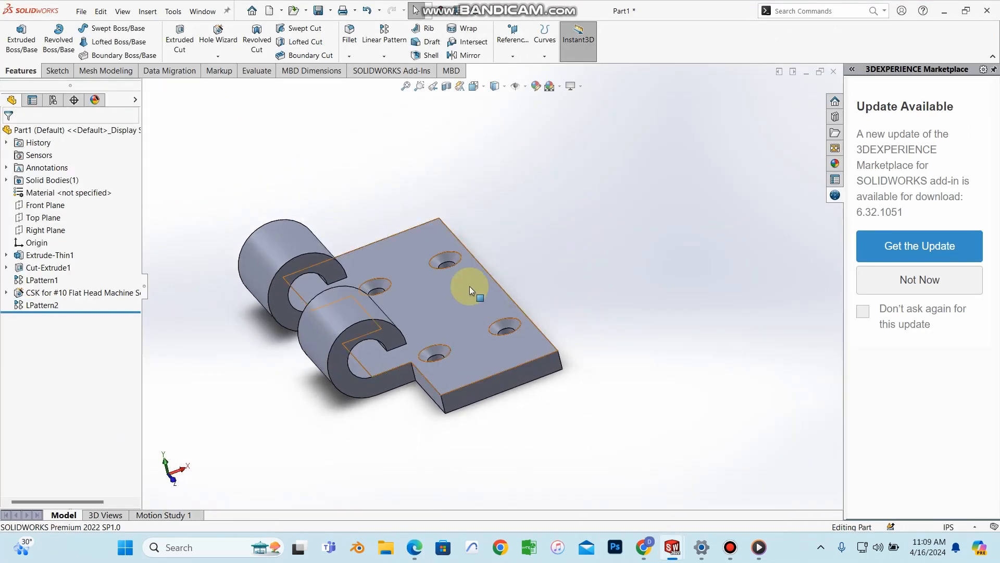
pyautogui.scroll(-3, 474, 340)
pyautogui.scroll(3, 458, 336)
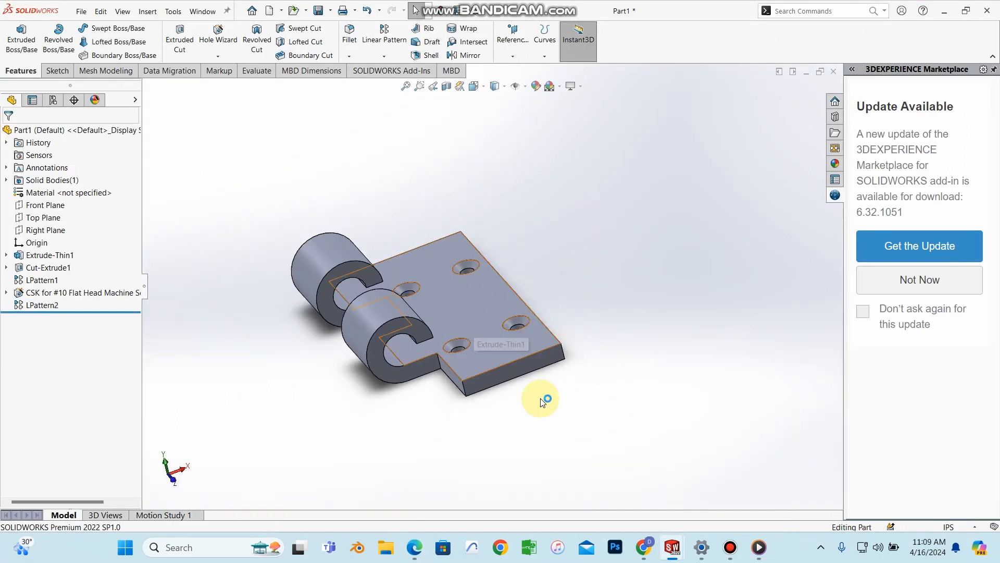
pyautogui.scroll(-3, 531, 311)
pyautogui.moveTo(507, 325); pyautogui.dragTo(111, 217, button='middle')
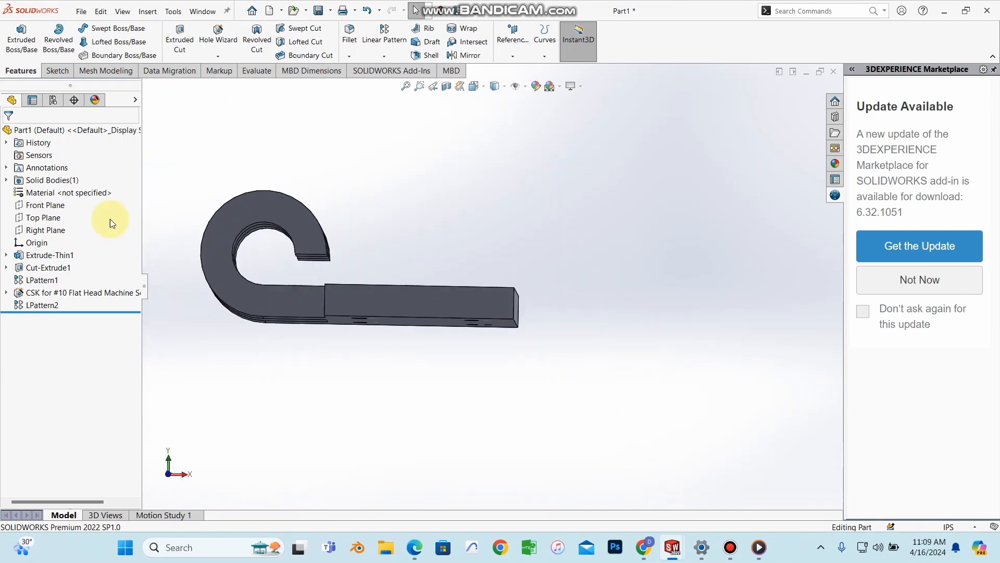
pyautogui.click(87, 11)
pyautogui.click(122, 148)
# Step: Save the hinge part as HINGE in a new 'new assembly' folder inside Downloads
pyautogui.click(123, 136)
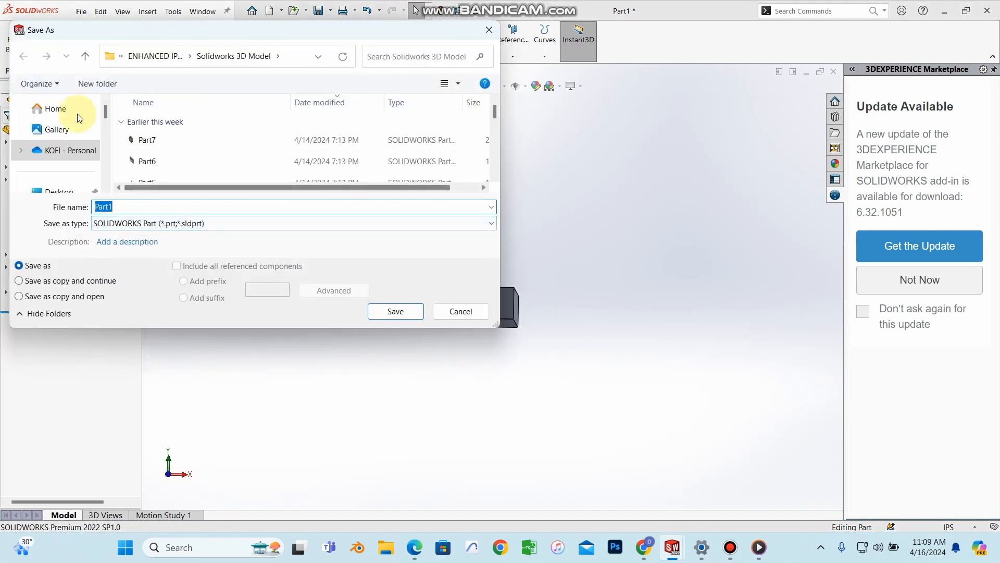
pyautogui.scroll(-1, 67, 140)
pyautogui.click(75, 164)
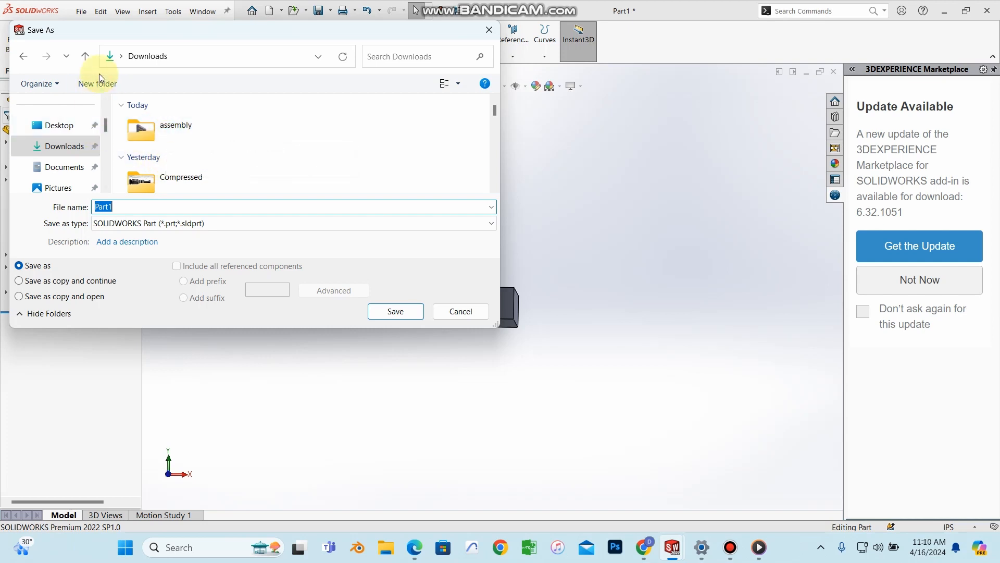
pyautogui.write('new assembly')
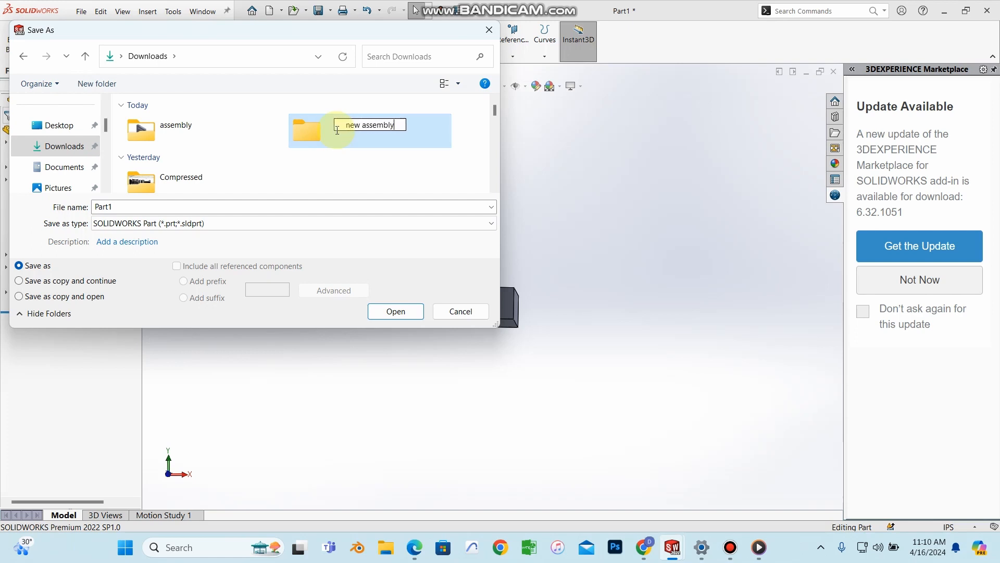
pyautogui.press('Return')
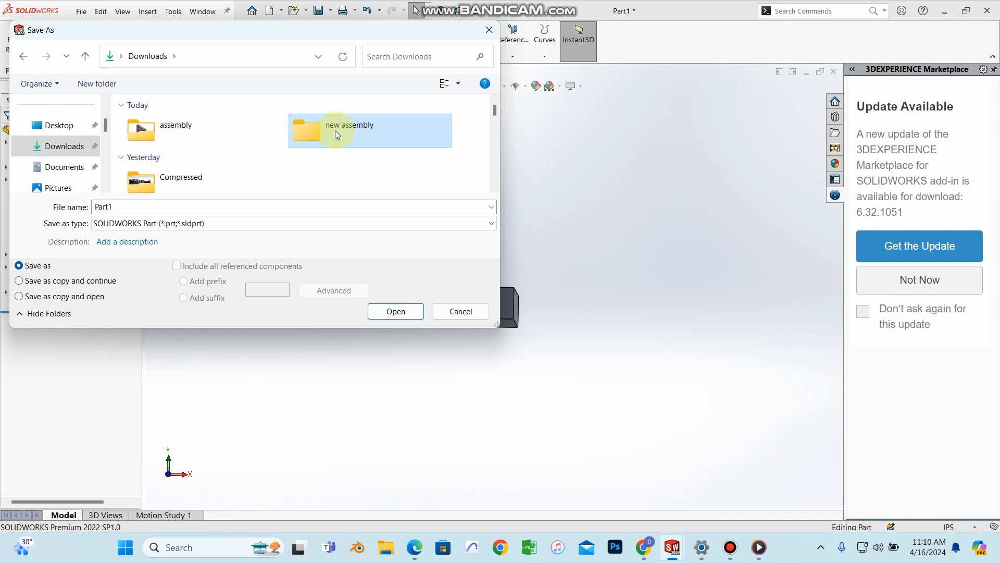
pyautogui.doubleClick(335, 130)
pyautogui.doubleClick(141, 208)
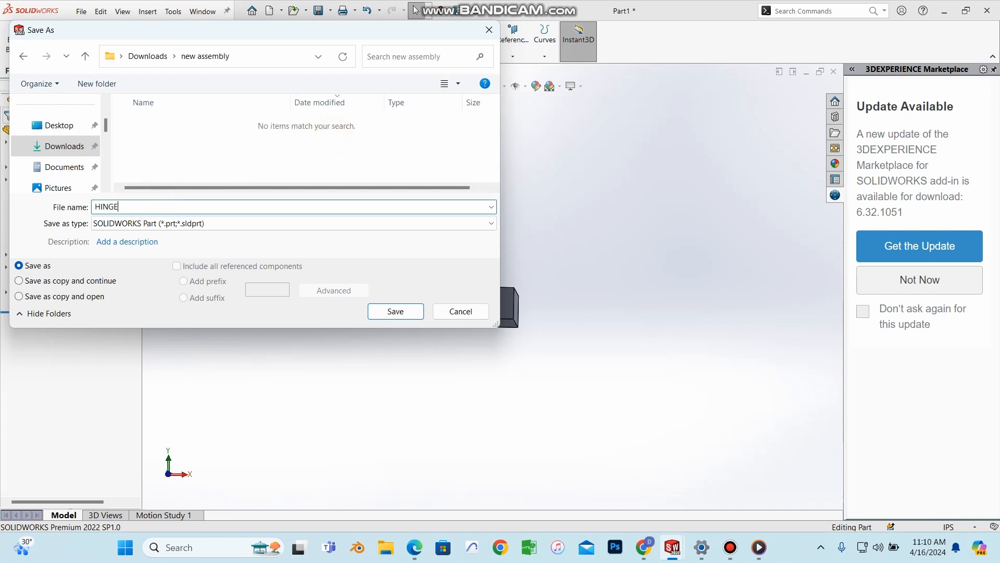
pyautogui.write('HINGE')
pyautogui.click(395, 311)
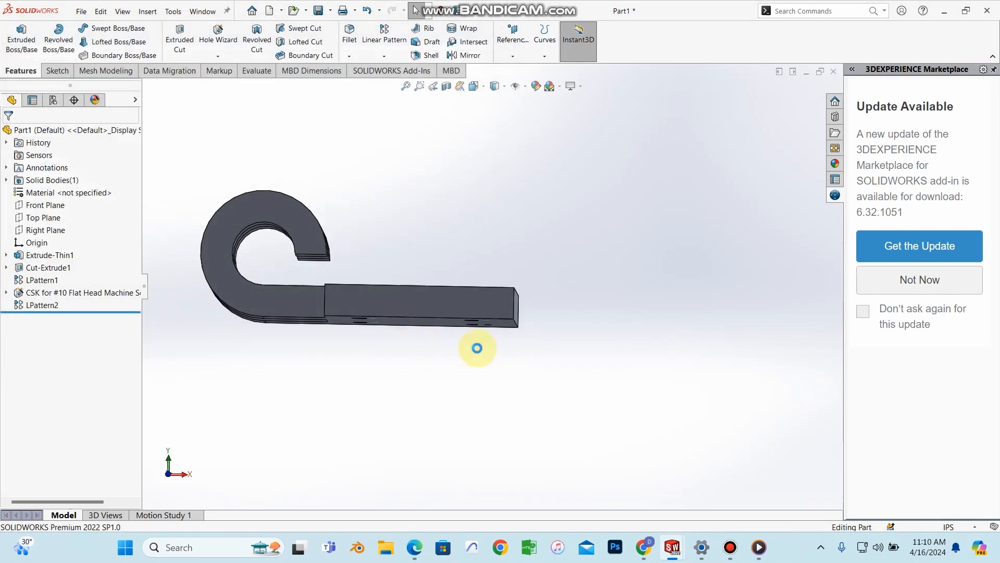
# Step: Switch to an isometric view and check the PDF textbook for the next part
pyautogui.hotkey('ctrl', '7')
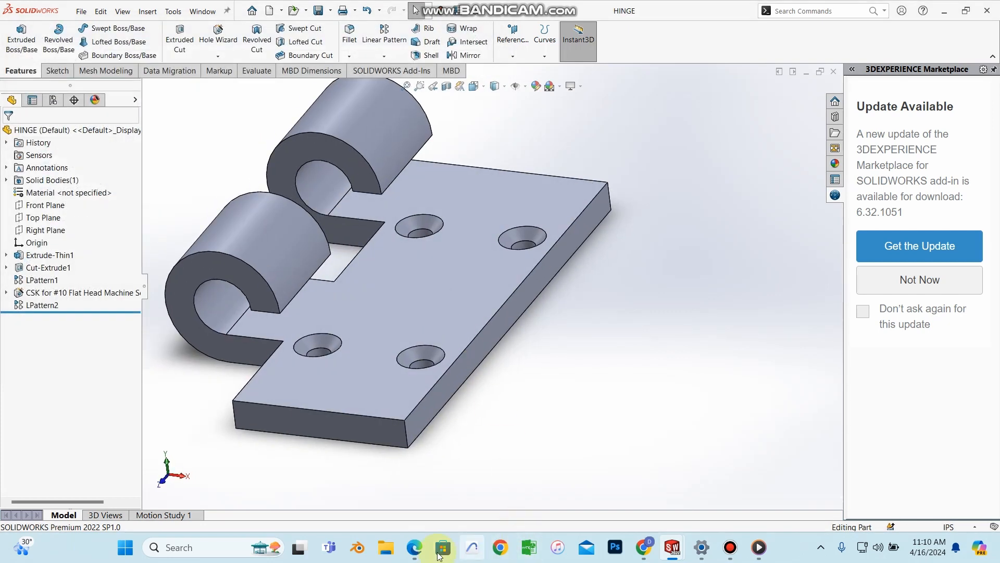
pyautogui.click(414, 545)
pyautogui.scroll(-10, 580, 384)
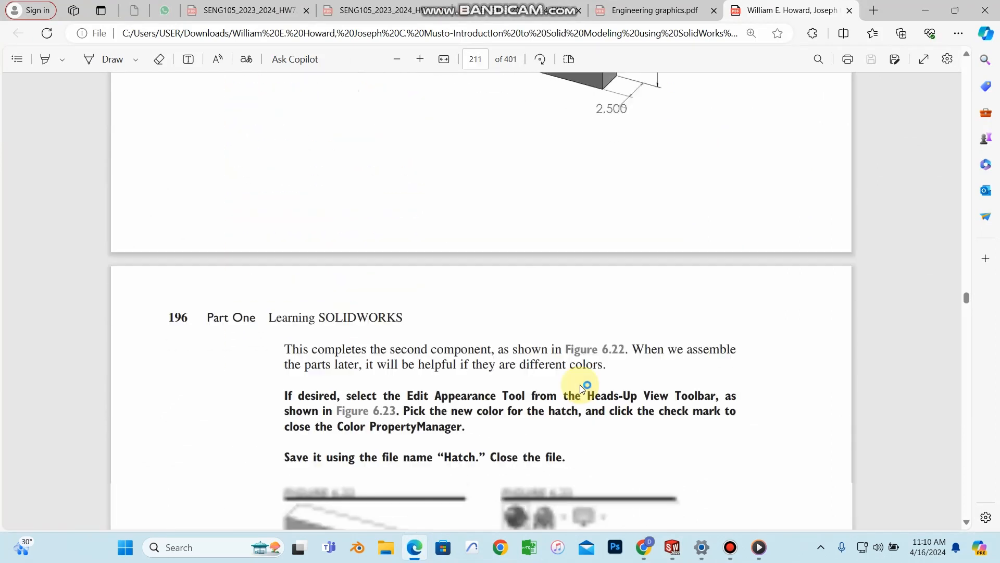
pyautogui.scroll(5, 589, 306)
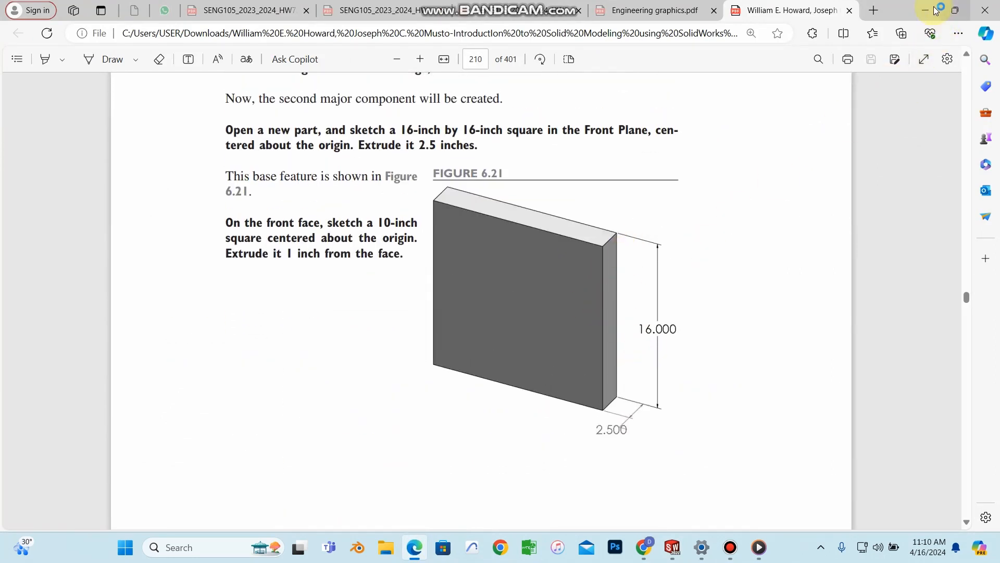
pyautogui.click(932, 11)
pyautogui.click(81, 11)
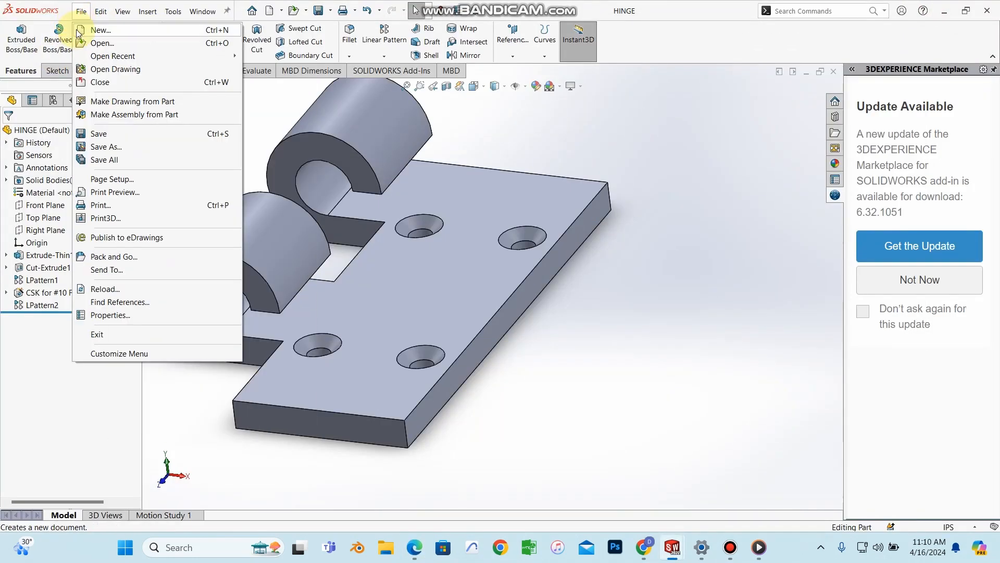
# Step: Create a new part and start a sketch on the Front Plane, viewed normal to it
pyautogui.click(79, 31)
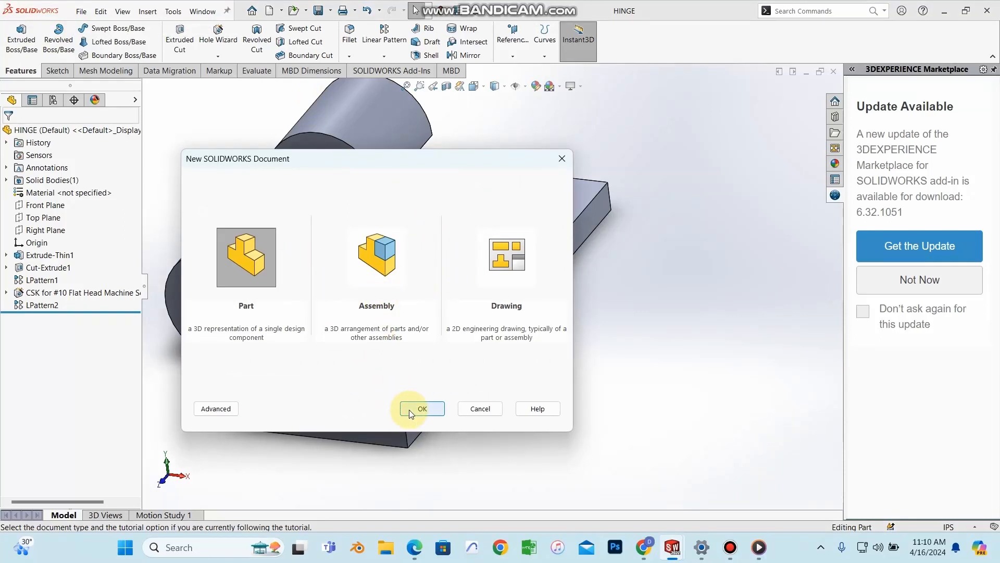
pyautogui.click(410, 410)
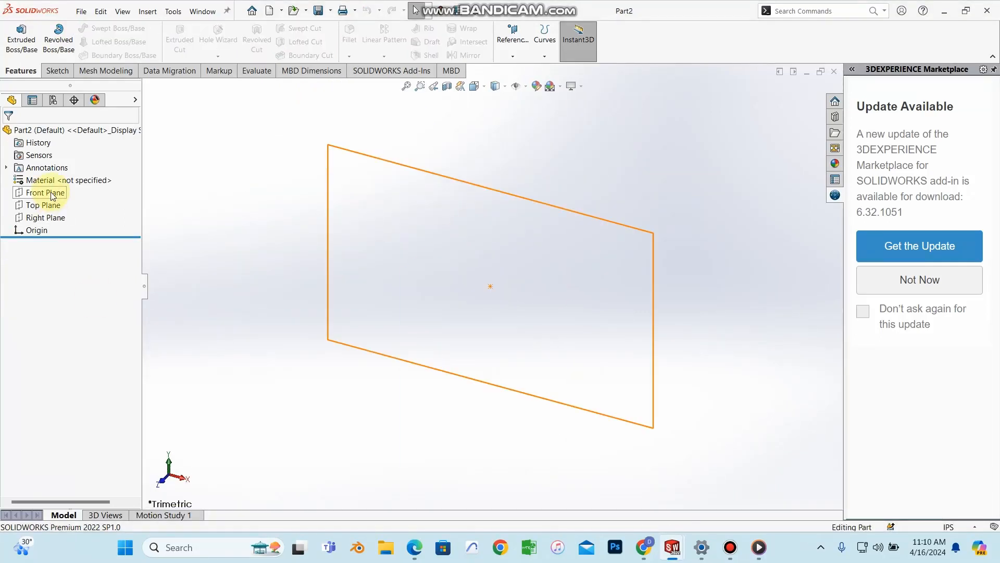
pyautogui.click(51, 194)
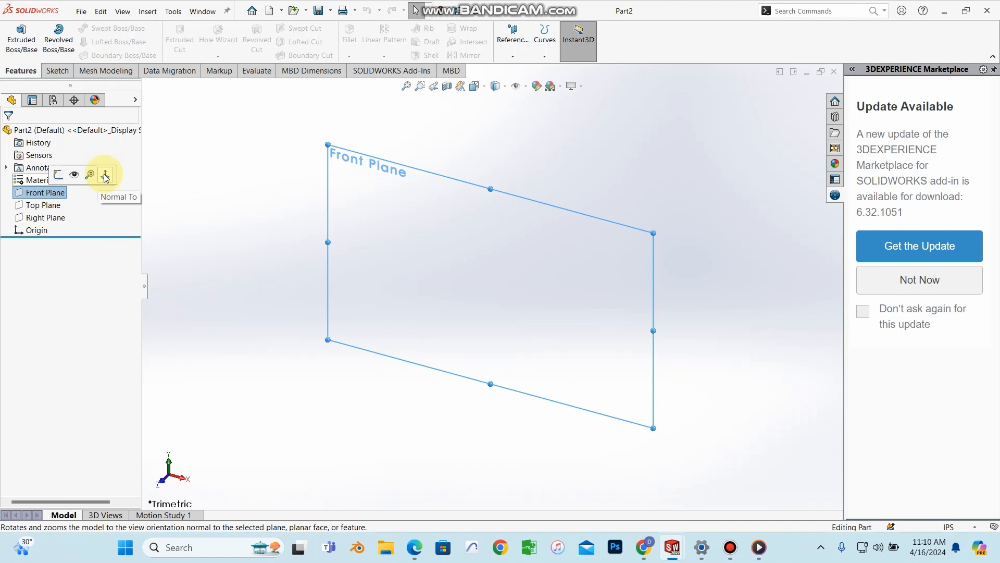
pyautogui.click(106, 176)
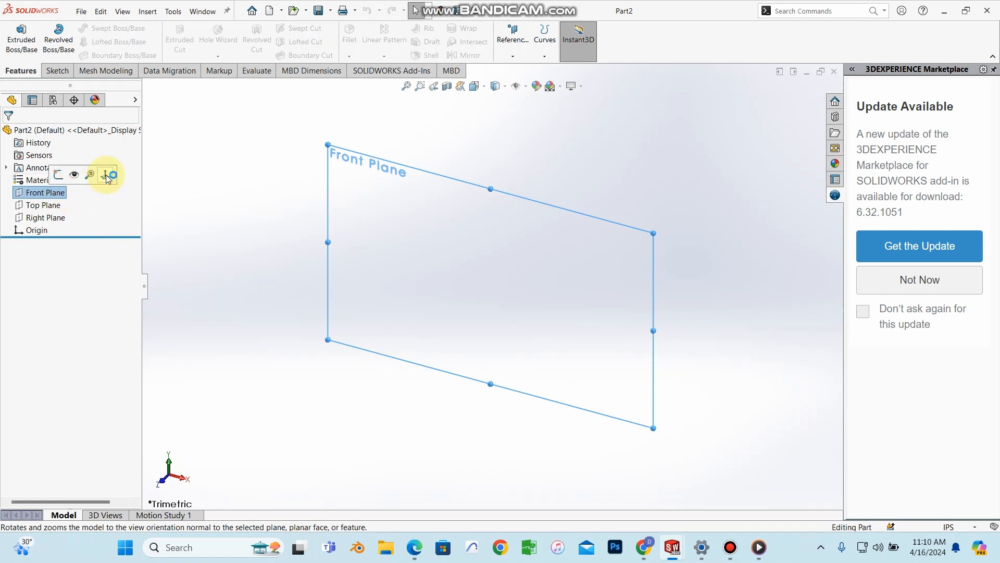
pyautogui.click(58, 175)
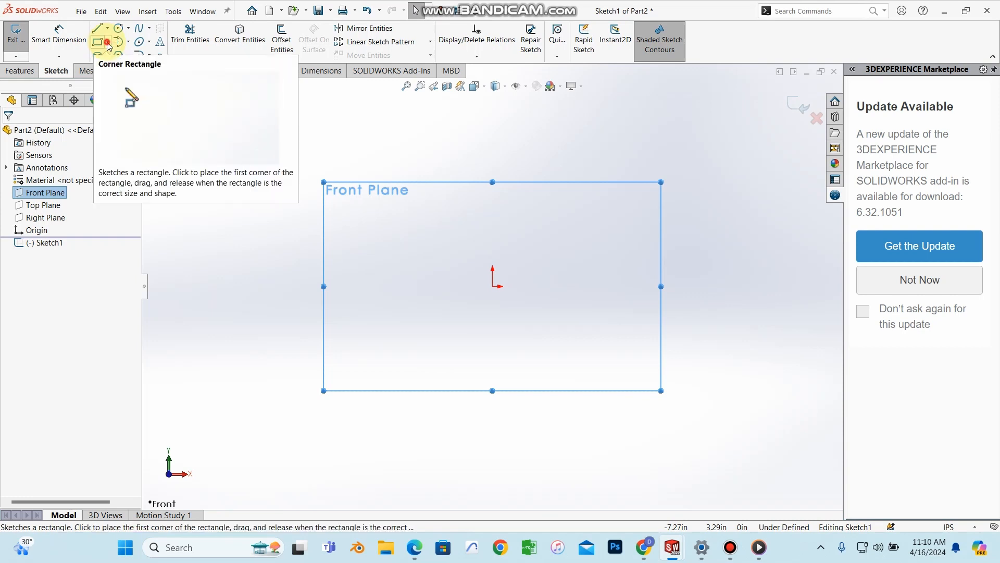
# Step: Draw a center rectangle anchored at the origin
pyautogui.click(107, 42)
pyautogui.click(125, 69)
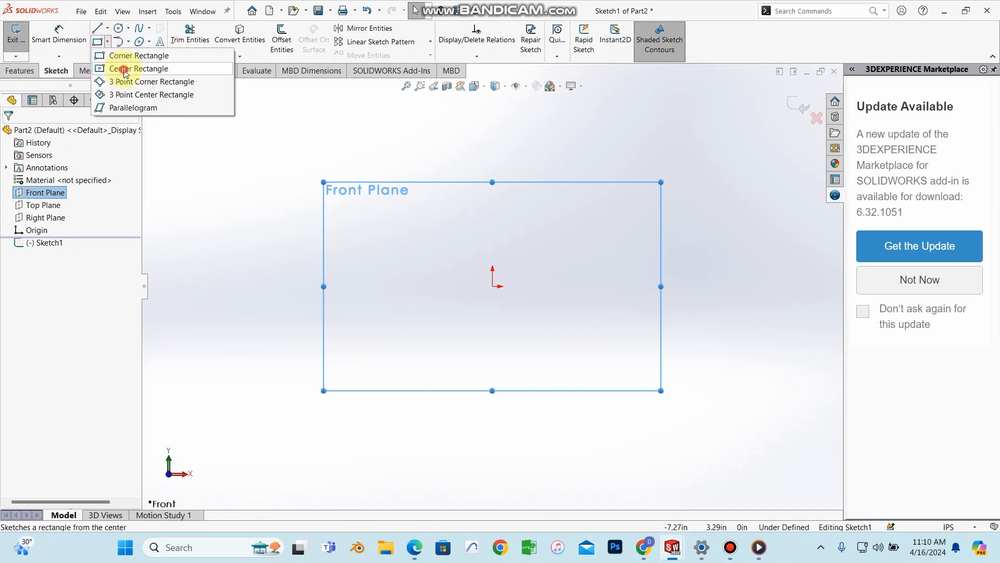
pyautogui.click(493, 286)
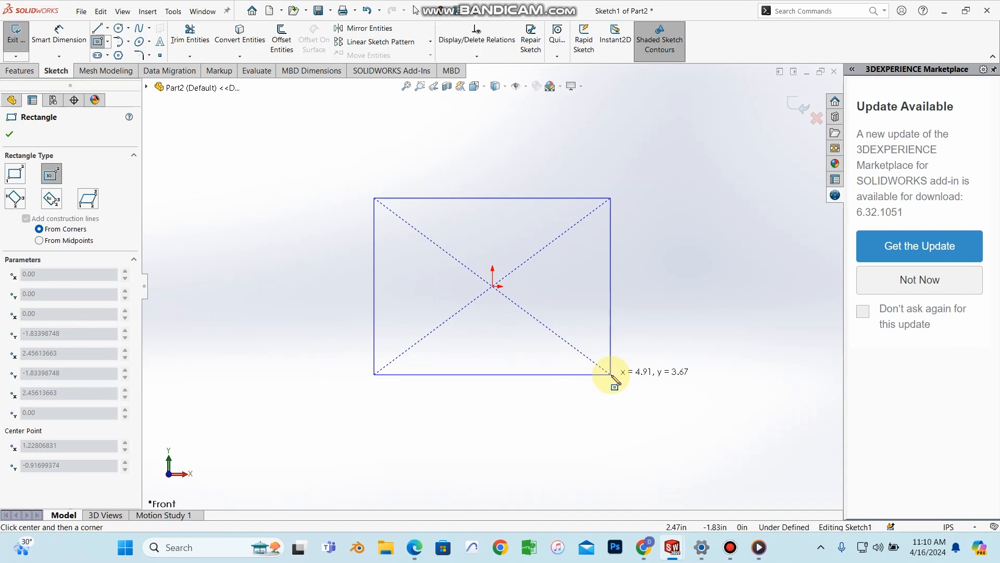
pyautogui.click(618, 392)
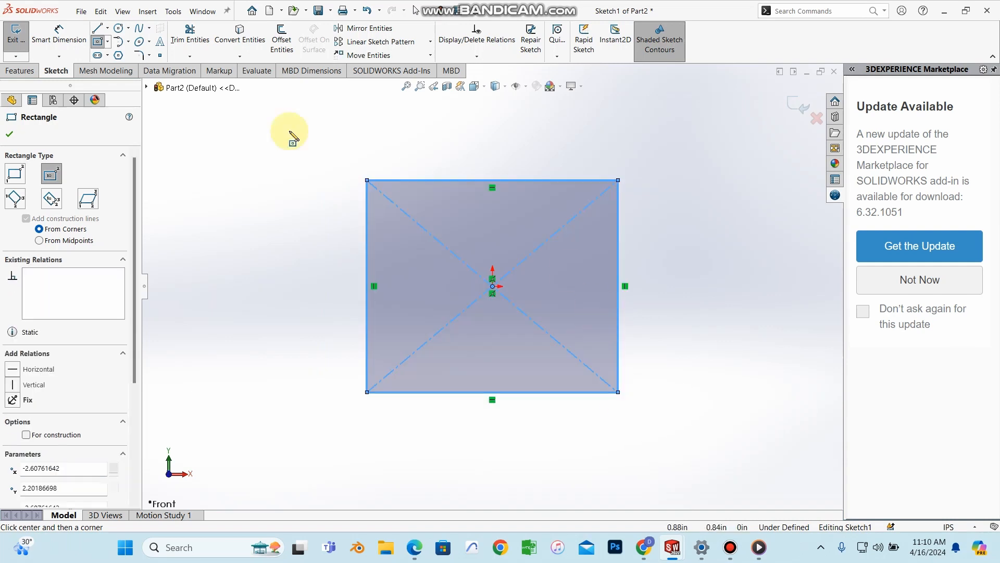
pyautogui.click(7, 71)
pyautogui.click(51, 73)
pyautogui.press('Escape')
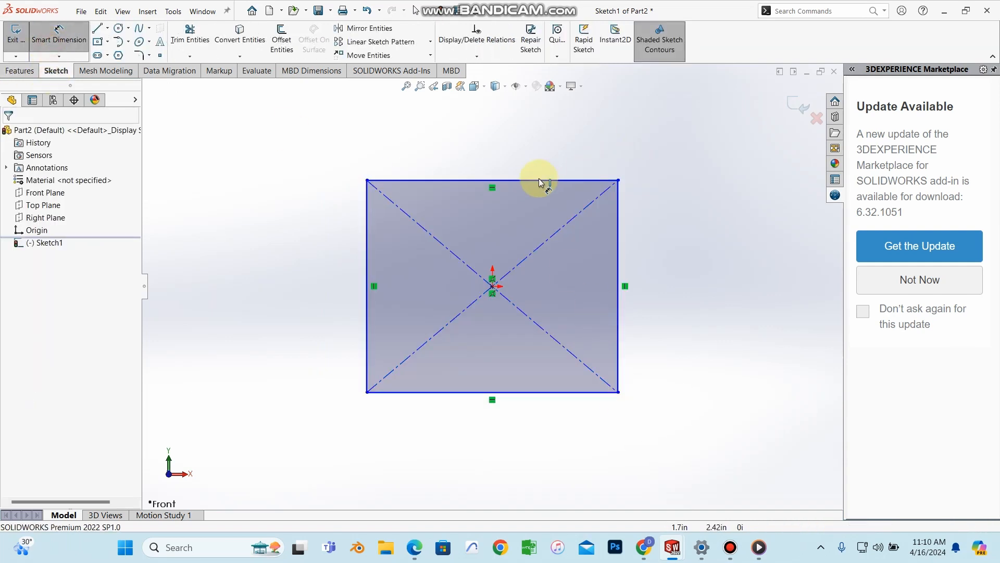
# Step: Dimension the rectangle's top and right edges to 16 in each, making a fully defined square
pyautogui.click(534, 180)
pyautogui.click(532, 180)
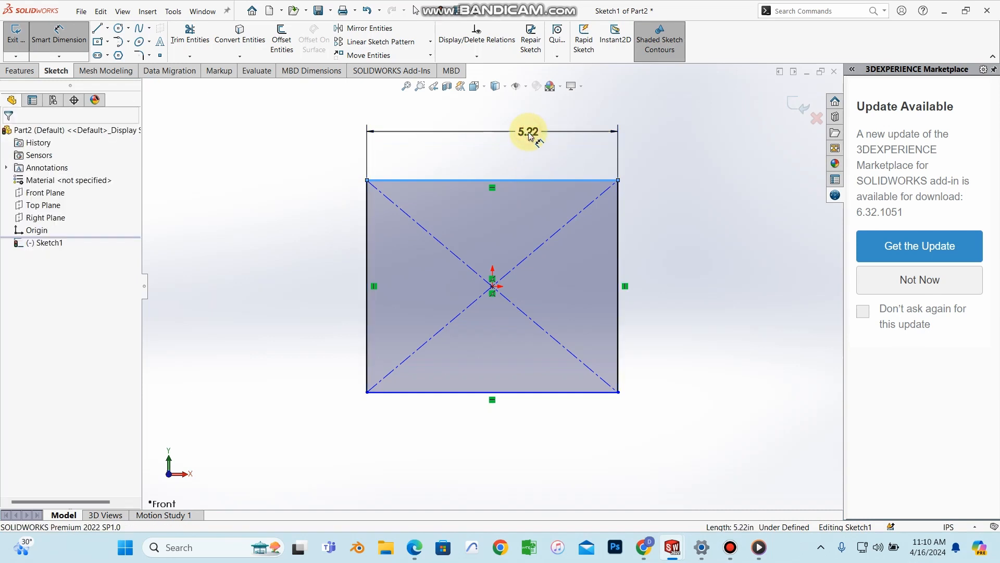
pyautogui.click(526, 134)
pyautogui.write('16')
pyautogui.press('Return')
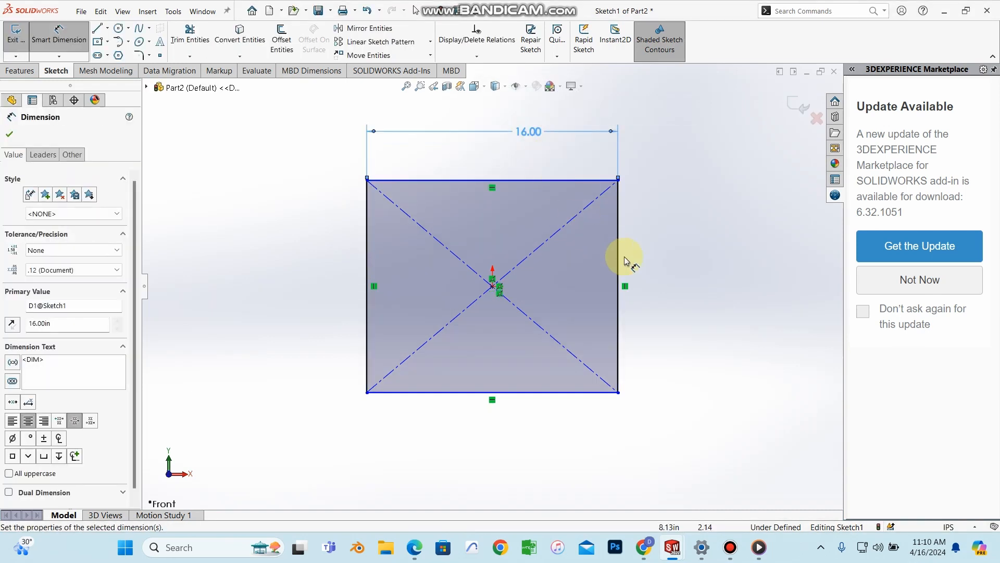
pyautogui.click(618, 265)
pyautogui.click(680, 268)
pyautogui.write('16')
pyautogui.press('Return')
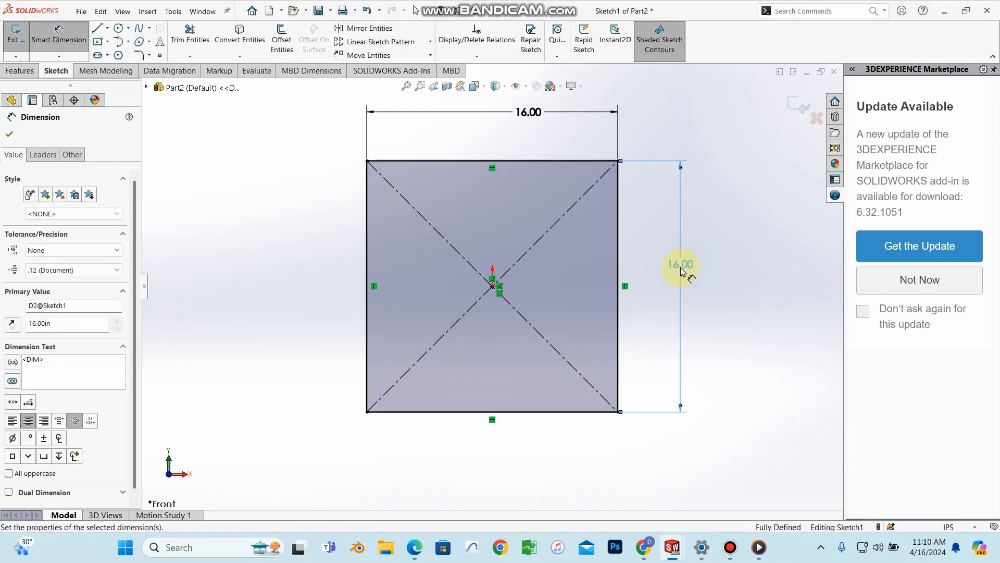
pyautogui.click(11, 133)
pyautogui.click(20, 71)
pyautogui.click(21, 39)
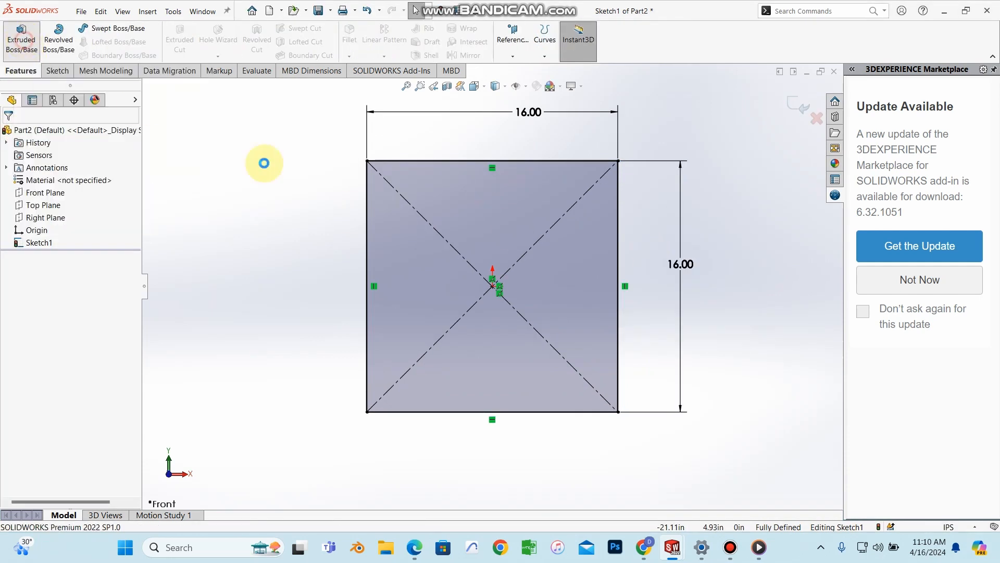
# Step: Extrude the 16 in square sketch 2.5 in deep as Boss-Extrude1
pyautogui.click(414, 547)
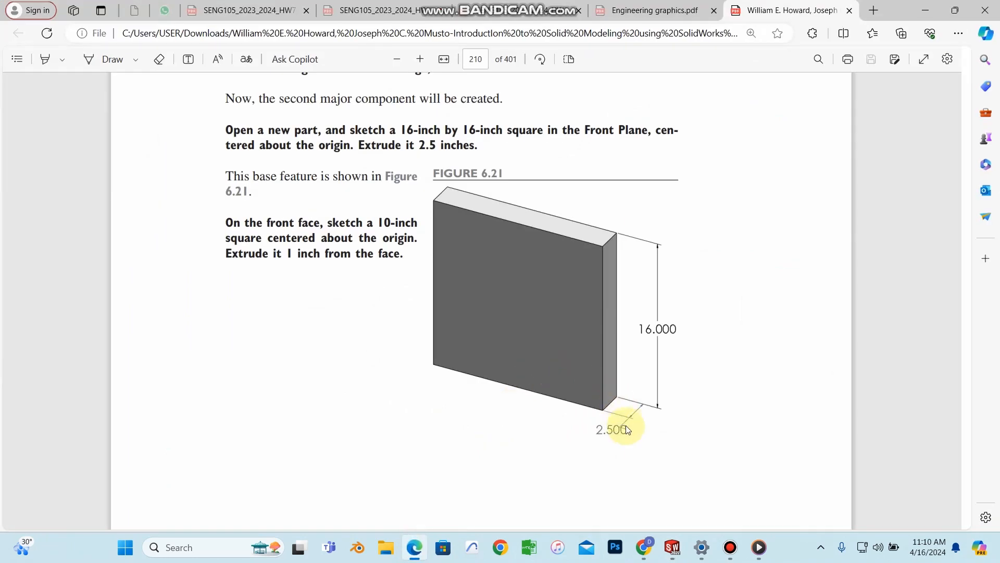
pyautogui.click(923, 19)
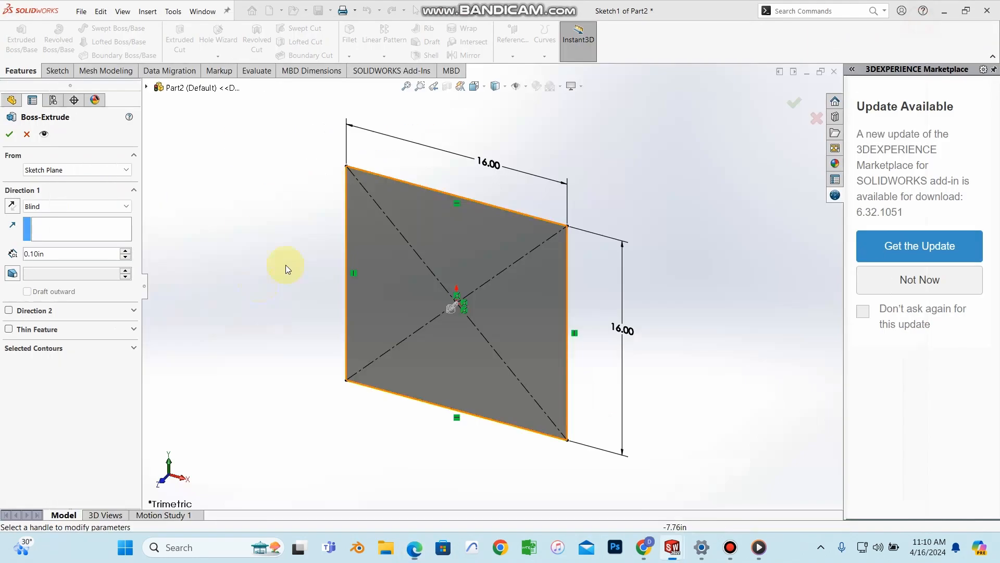
pyautogui.write('2.5')
pyautogui.press('Return')
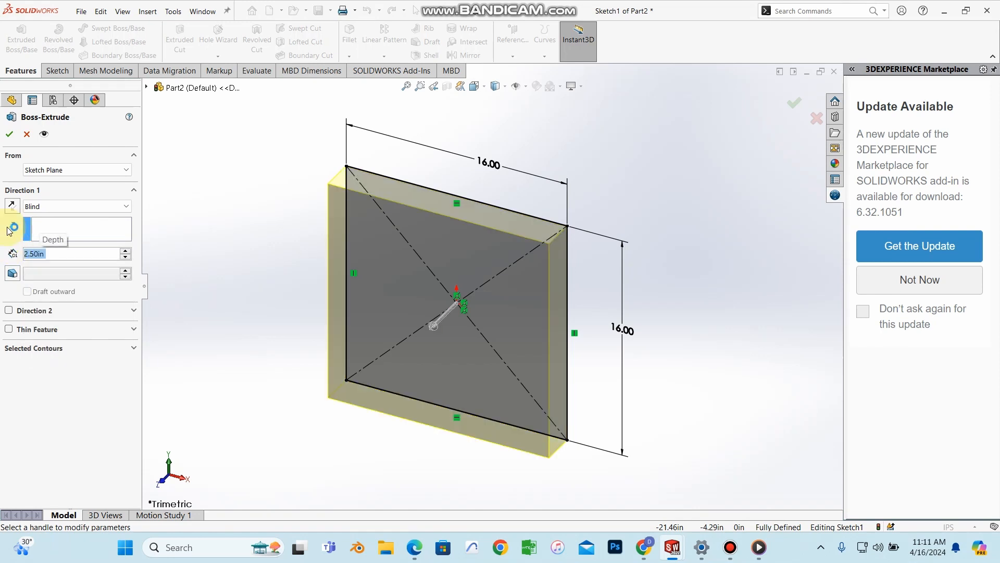
pyautogui.click(11, 134)
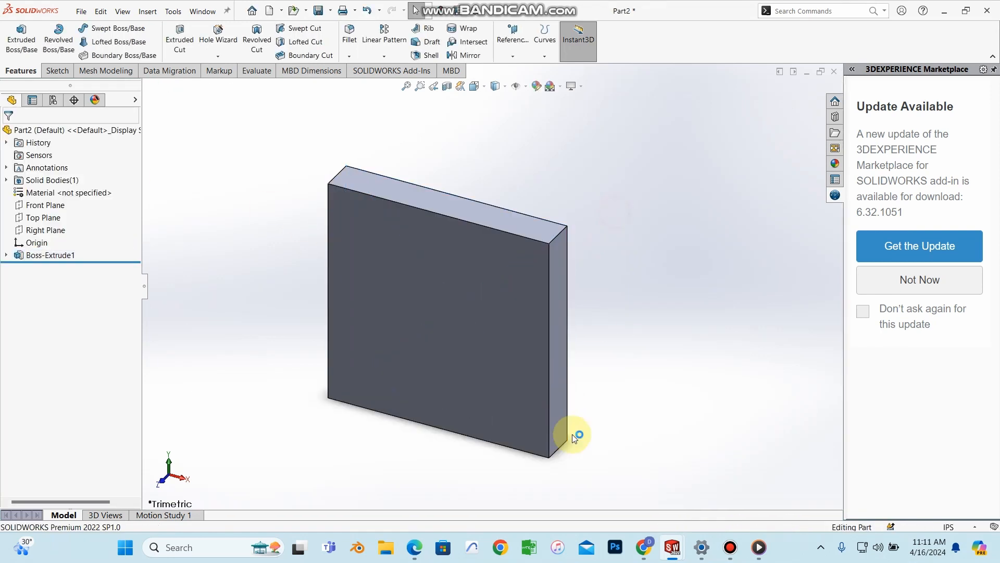
pyautogui.click(410, 541)
pyautogui.scroll(-12, 508, 317)
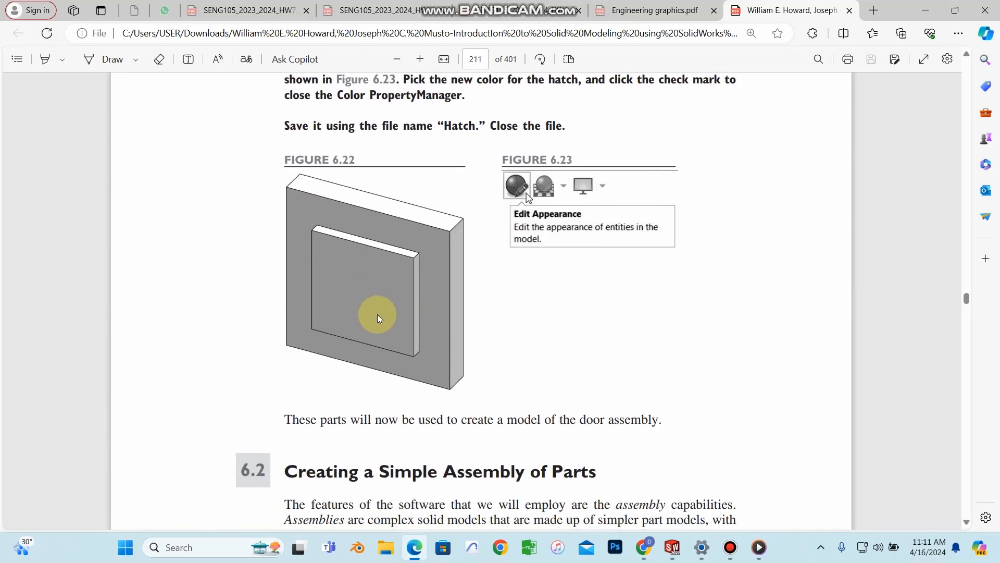
# Step: Scroll the textbook to Figures 6.22 and 6.23, then return to the part
pyautogui.scroll(1, 389, 333)
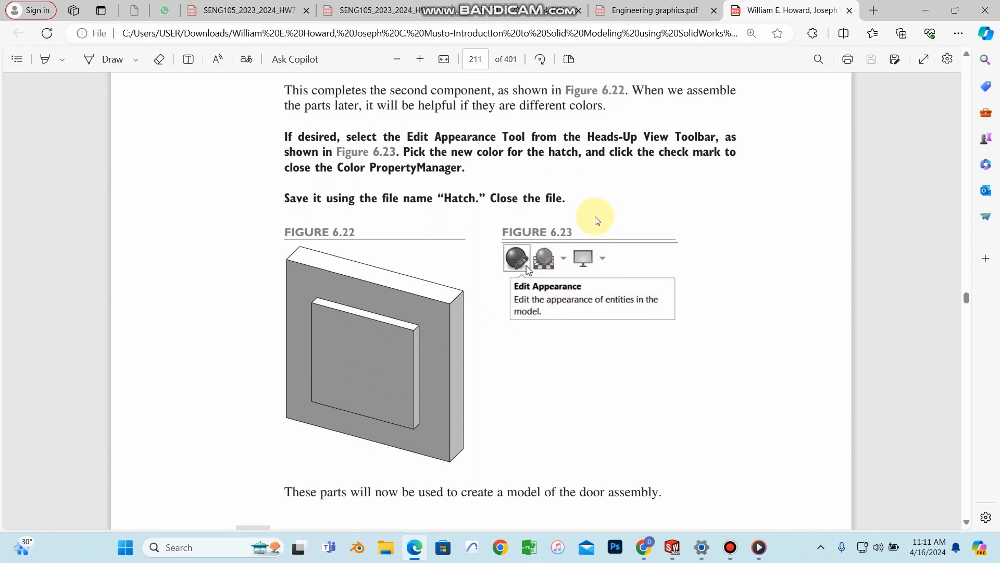
pyautogui.click(924, 11)
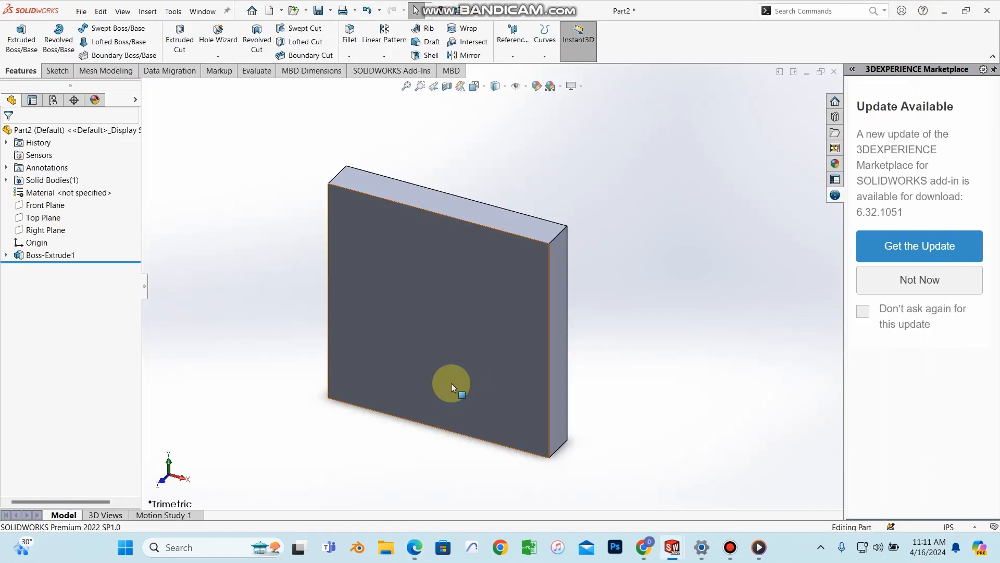
# Step: Sketch a center rectangle anchored at the origin on the block's front face
pyautogui.click(495, 308)
pyautogui.click(502, 348)
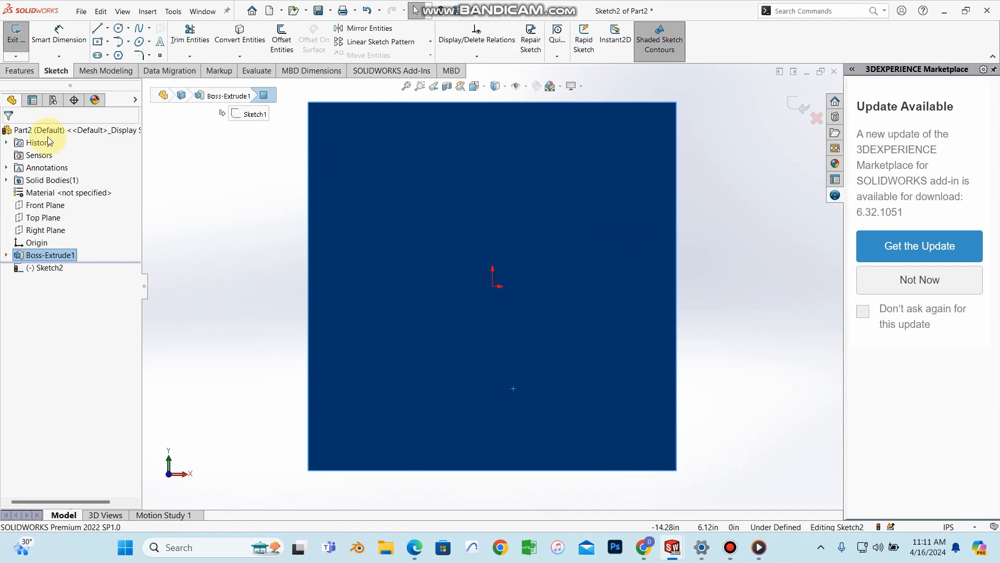
pyautogui.click(108, 41)
pyautogui.click(125, 70)
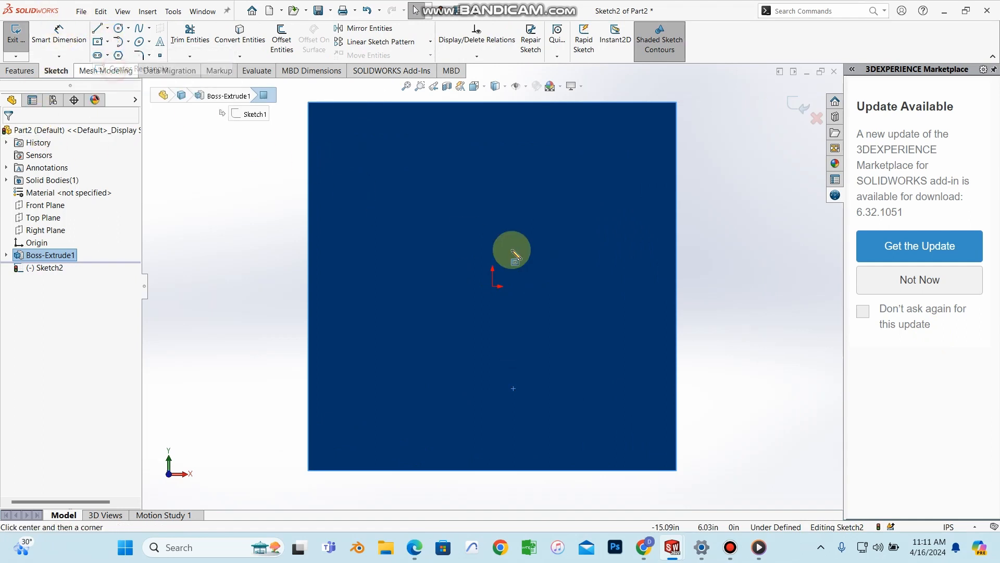
pyautogui.click(493, 287)
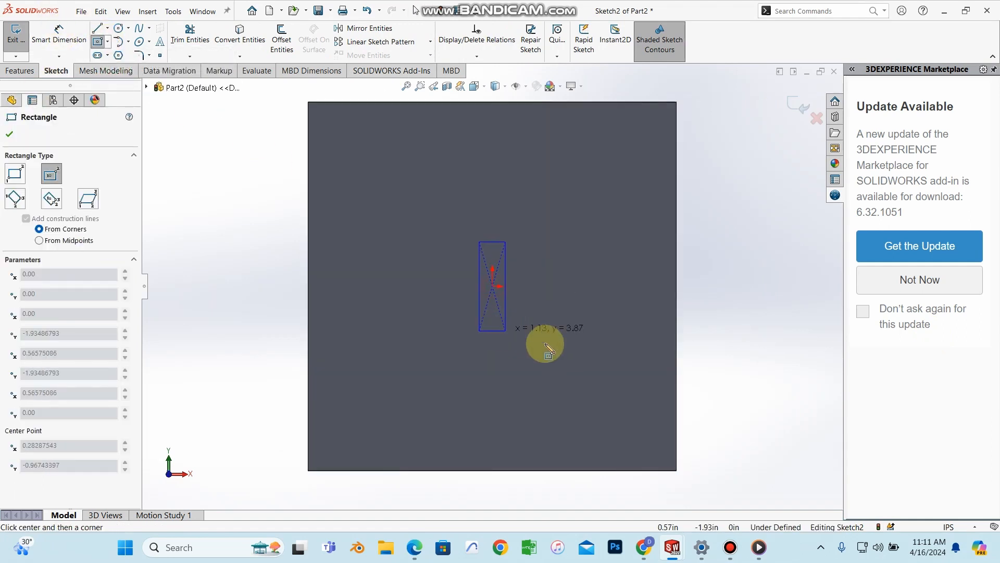
pyautogui.click(590, 359)
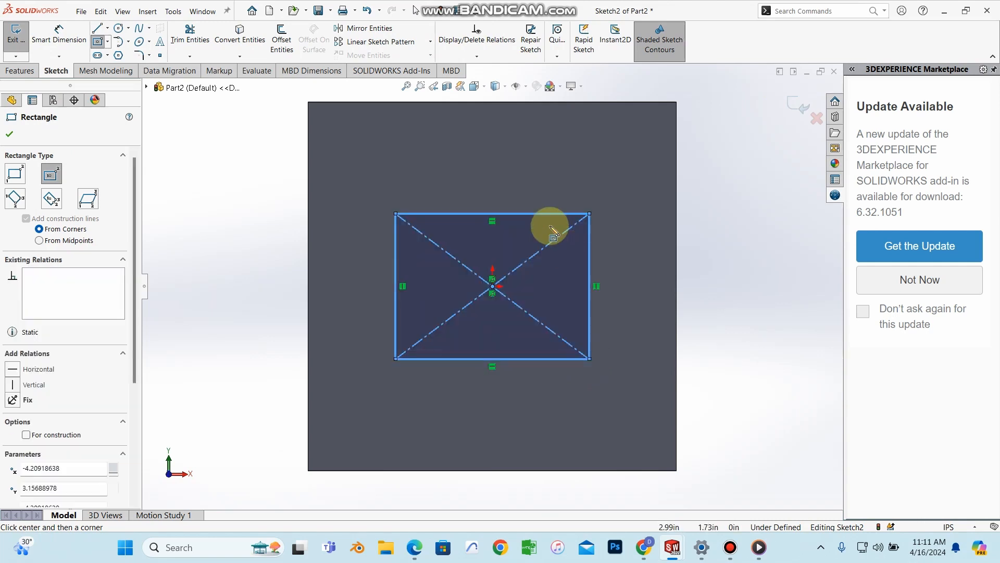
pyautogui.click(9, 134)
pyautogui.click(414, 545)
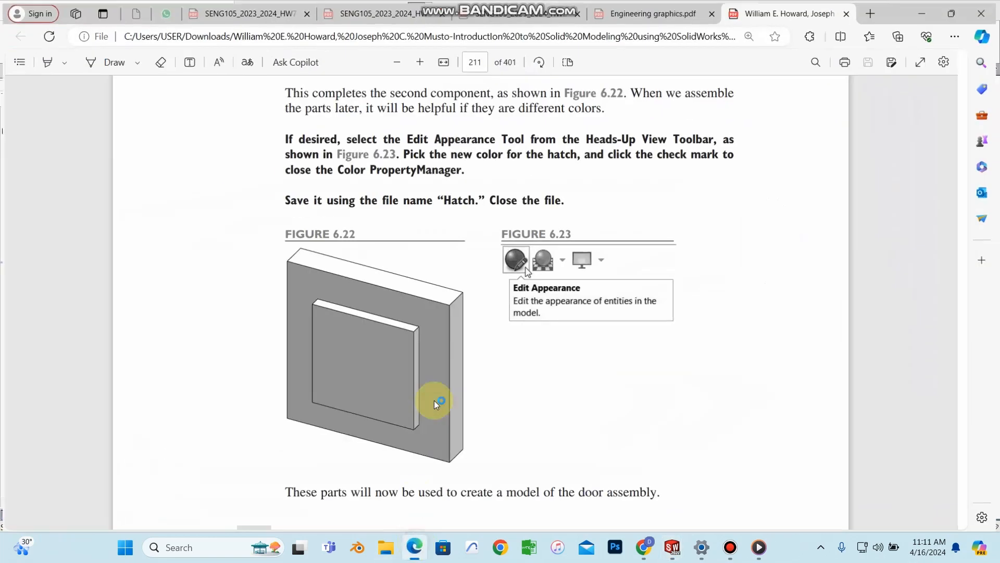
# Step: Scroll the PDF to page 210's instruction for a 10 in centred square extruded 1 in
pyautogui.scroll(-5, 482, 387)
pyautogui.scroll(9, 488, 390)
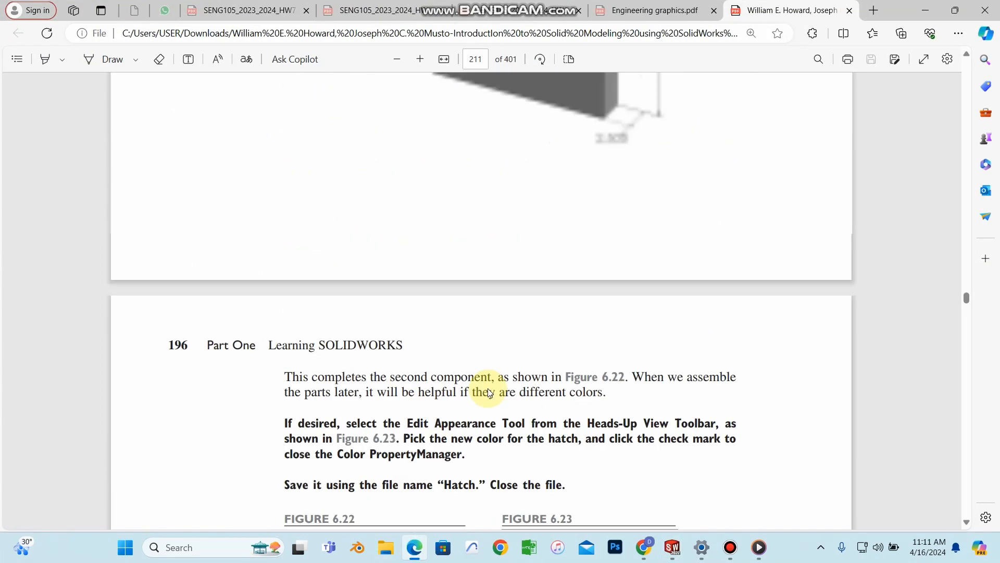
pyautogui.scroll(-3, 489, 391)
pyautogui.scroll(8, 455, 270)
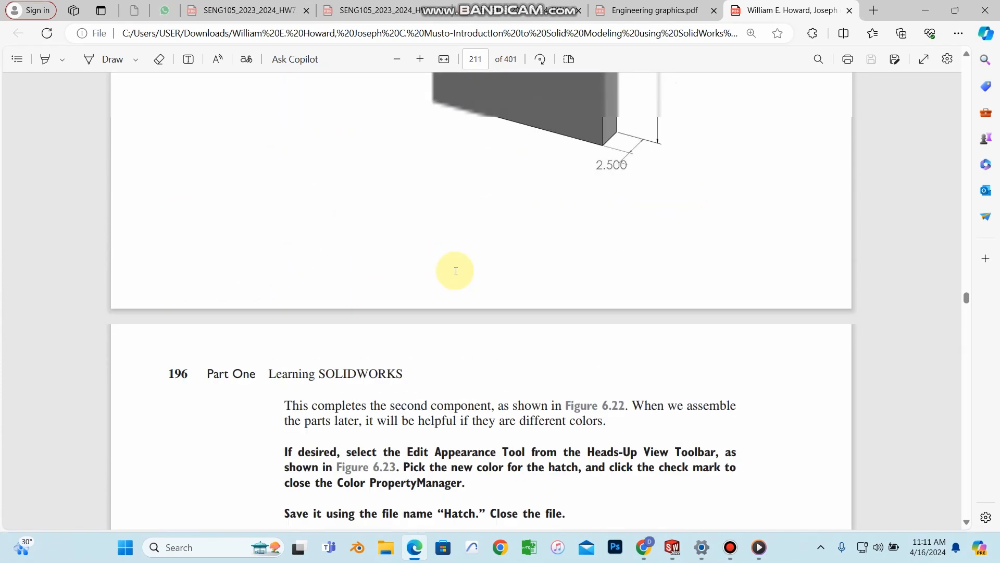
pyautogui.scroll(-5, 504, 303)
pyautogui.scroll(-3, 443, 354)
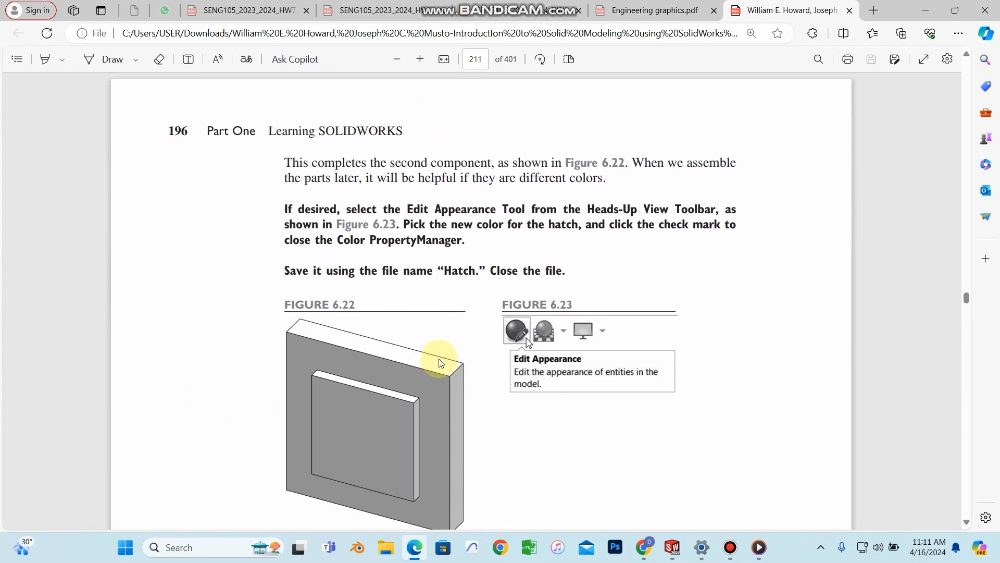
pyautogui.scroll(-2, 573, 347)
pyautogui.scroll(-5, 525, 364)
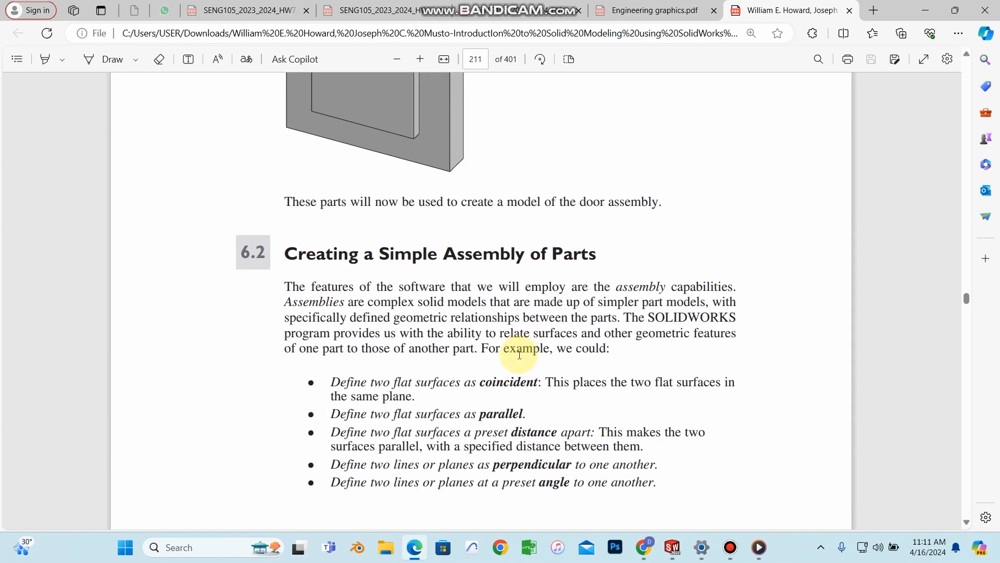
pyautogui.scroll(5, 509, 295)
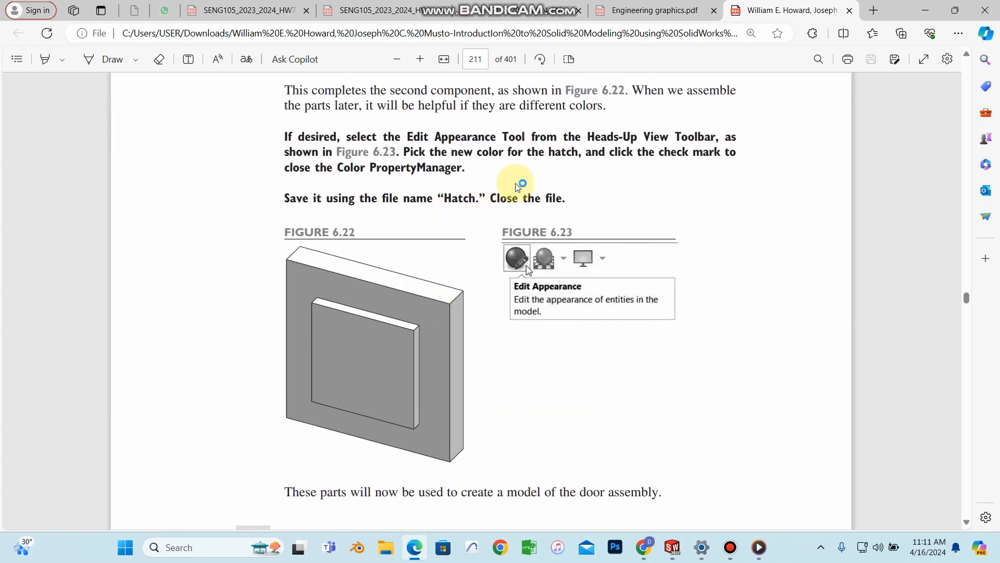
pyautogui.scroll(8, 538, 194)
pyautogui.scroll(3, 488, 238)
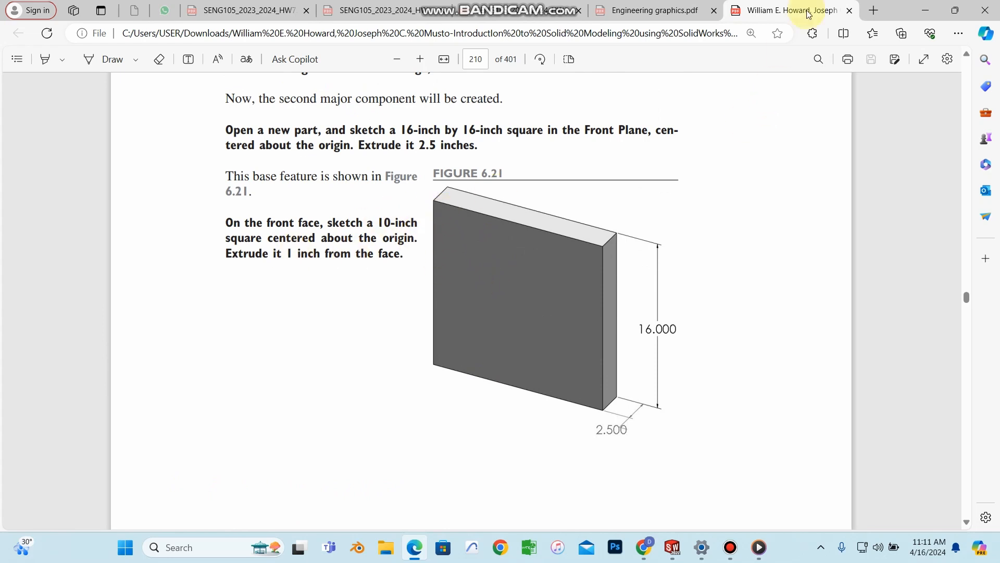
# Step: Recheck the textbook, then dimension the rectangle's top edge to 10 in
pyautogui.click(923, 11)
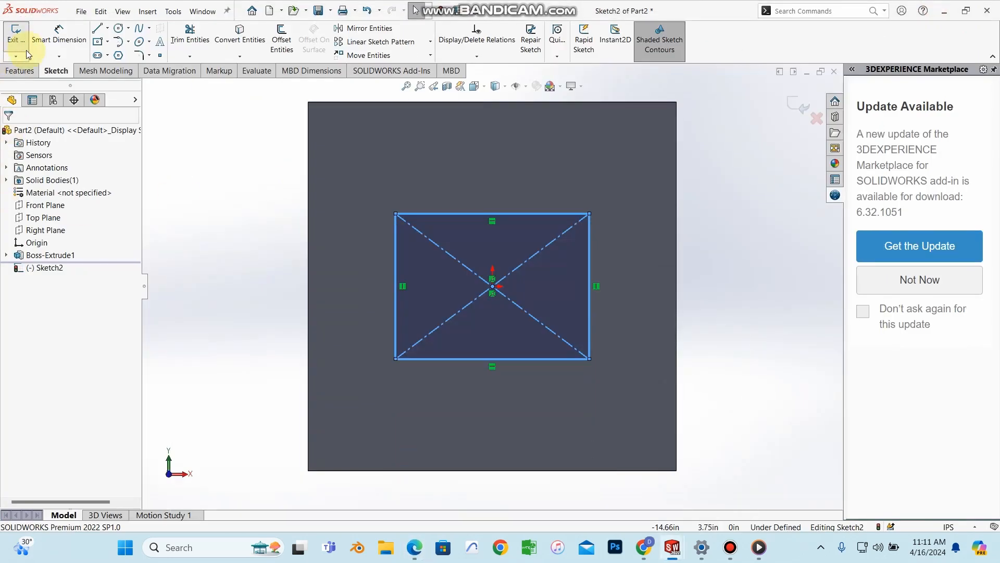
pyautogui.click(415, 547)
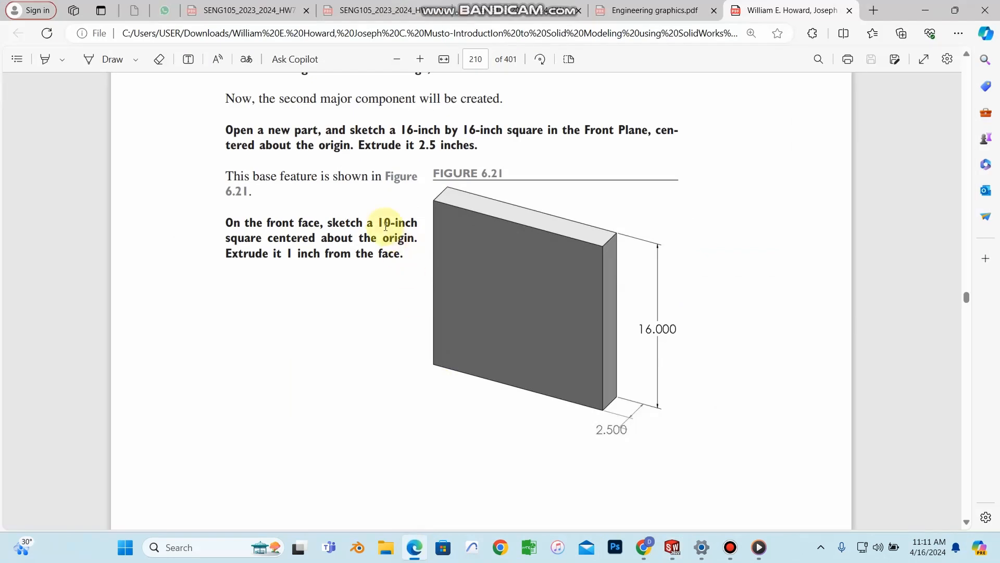
pyautogui.click(925, 7)
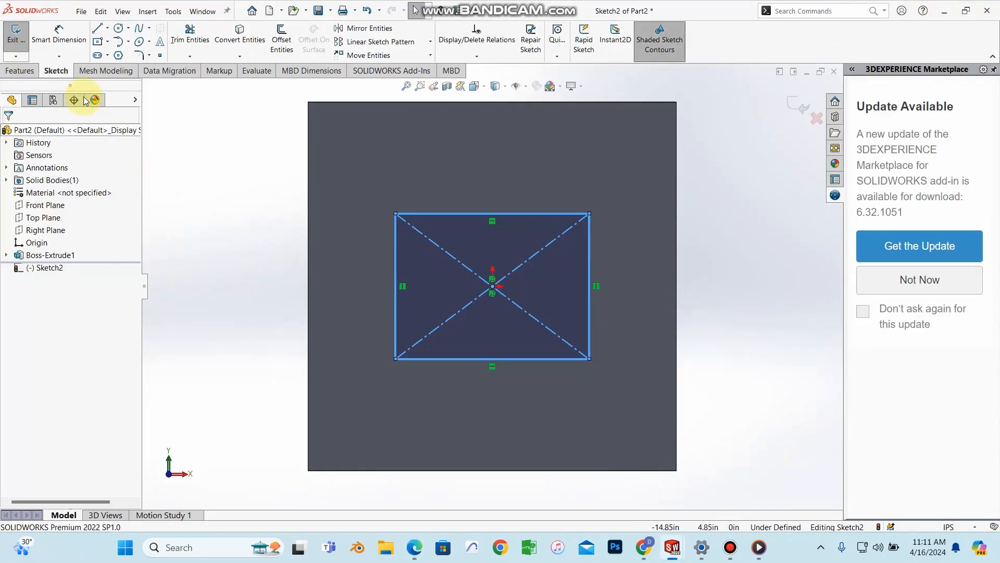
pyautogui.click(43, 41)
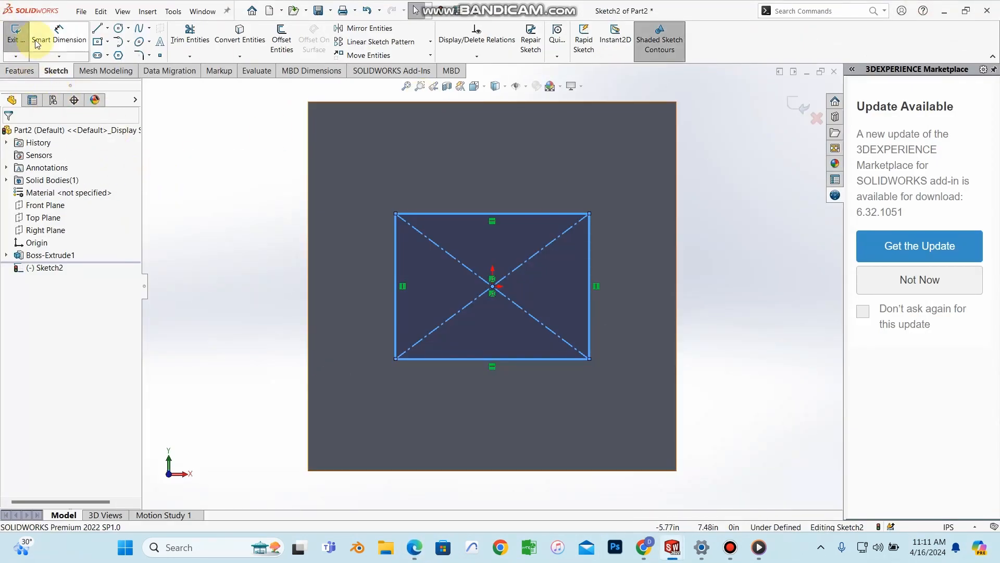
pyautogui.click(491, 213)
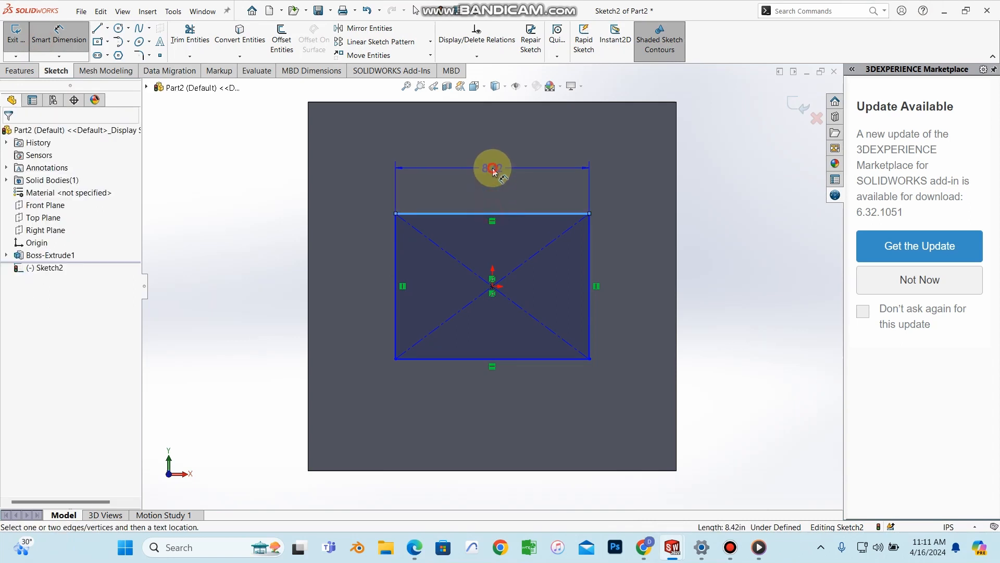
pyautogui.click(492, 168)
pyautogui.write('10')
pyautogui.press('Return')
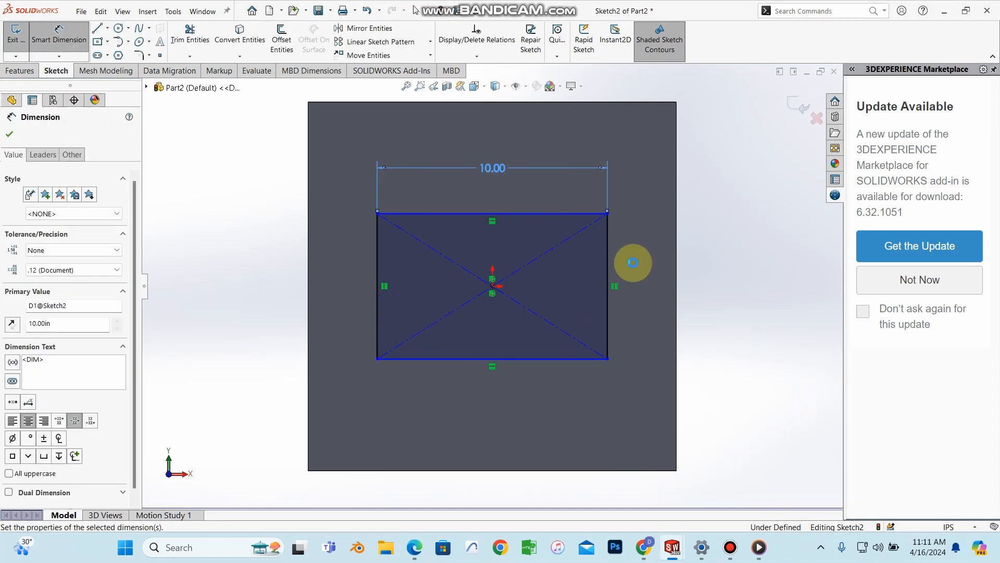
# Step: Dimension the rectangle's right edge to 10 in, fully defining the square
pyautogui.click(607, 282)
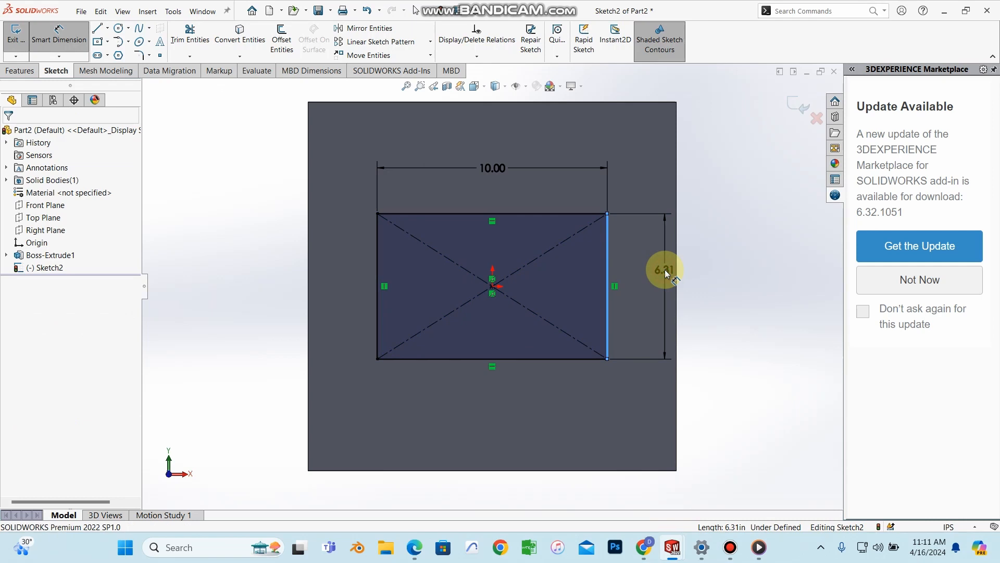
pyautogui.click(665, 270)
pyautogui.write('1')
pyautogui.press('BackSpace')
pyautogui.press('BackSpace')
pyautogui.write('10')
pyautogui.press('Return')
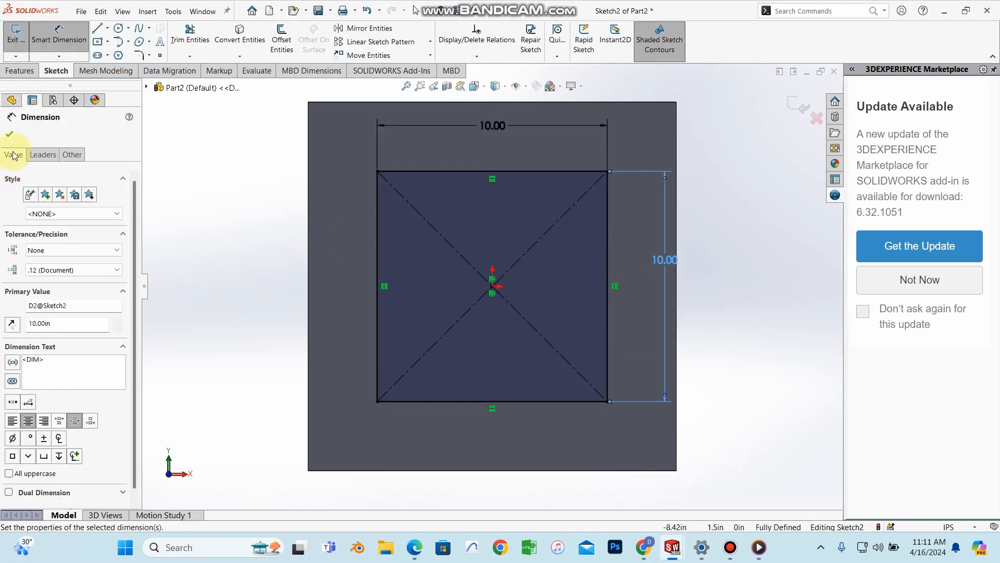
pyautogui.click(10, 136)
pyautogui.click(19, 70)
pyautogui.click(22, 39)
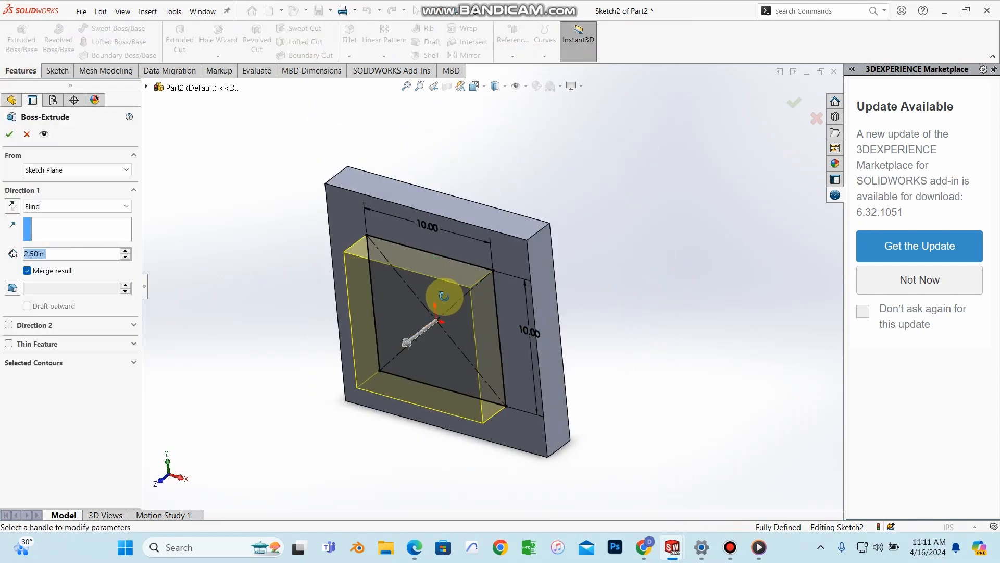
# Step: Extrude the 10 in square 1 in from the front face as Boss-Extrude2
pyautogui.write('1')
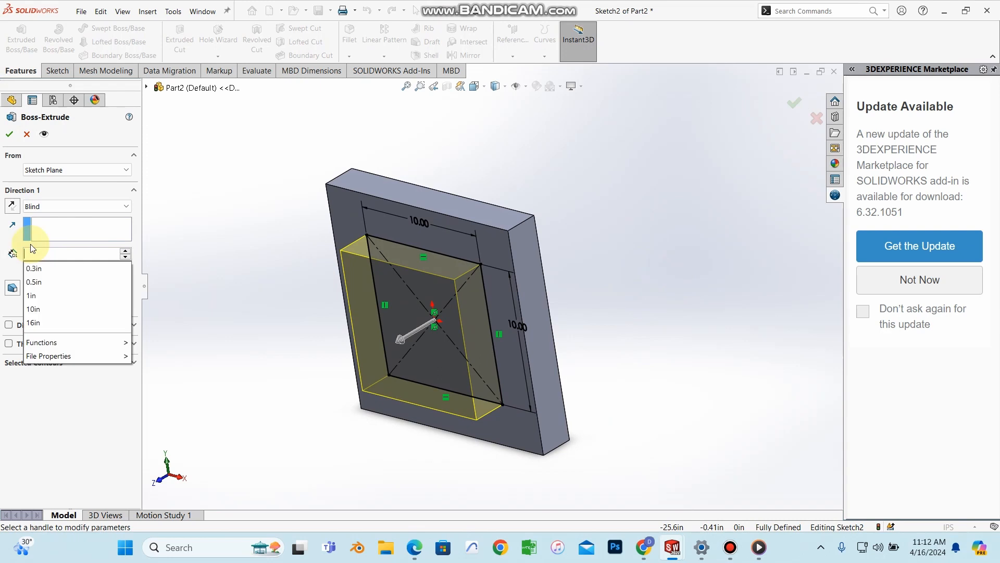
pyautogui.press('Return')
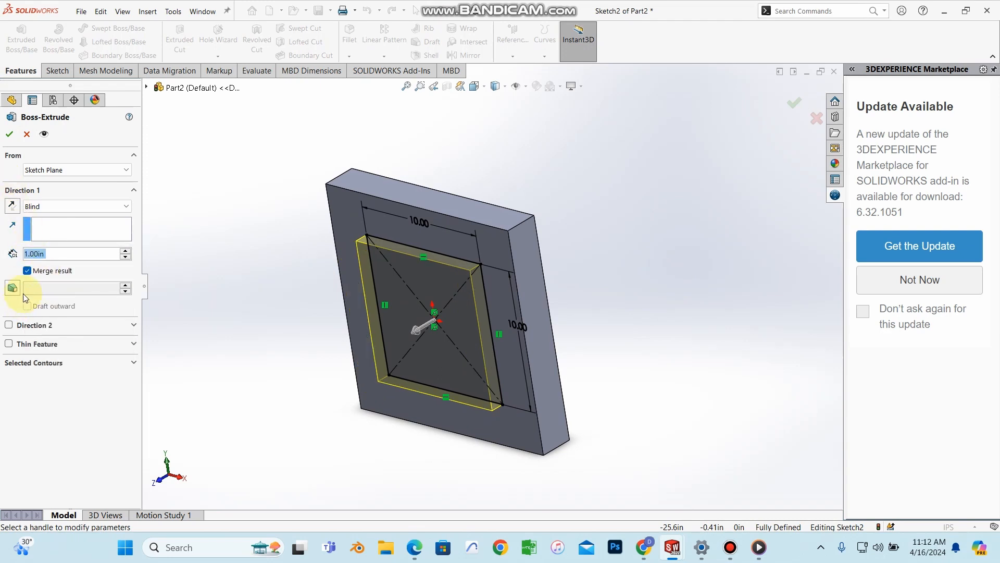
pyautogui.click(11, 135)
pyautogui.moveTo(559, 267); pyautogui.dragTo(556, 335, button='middle')
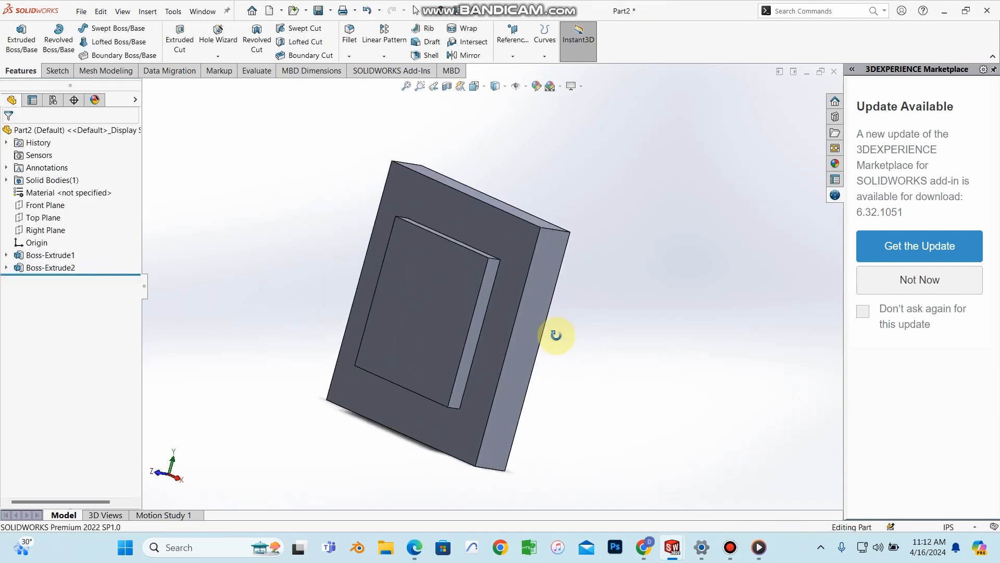
pyautogui.scroll(-3, 414, 308)
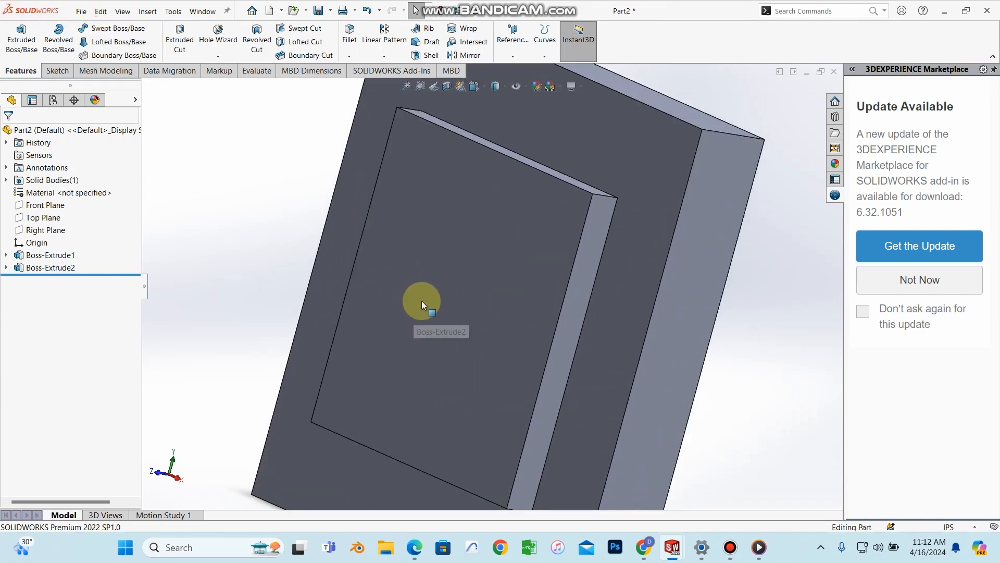
pyautogui.scroll(3, 421, 301)
pyautogui.moveTo(525, 301); pyautogui.dragTo(502, 276, button='middle')
pyautogui.scroll(-3, 501, 276)
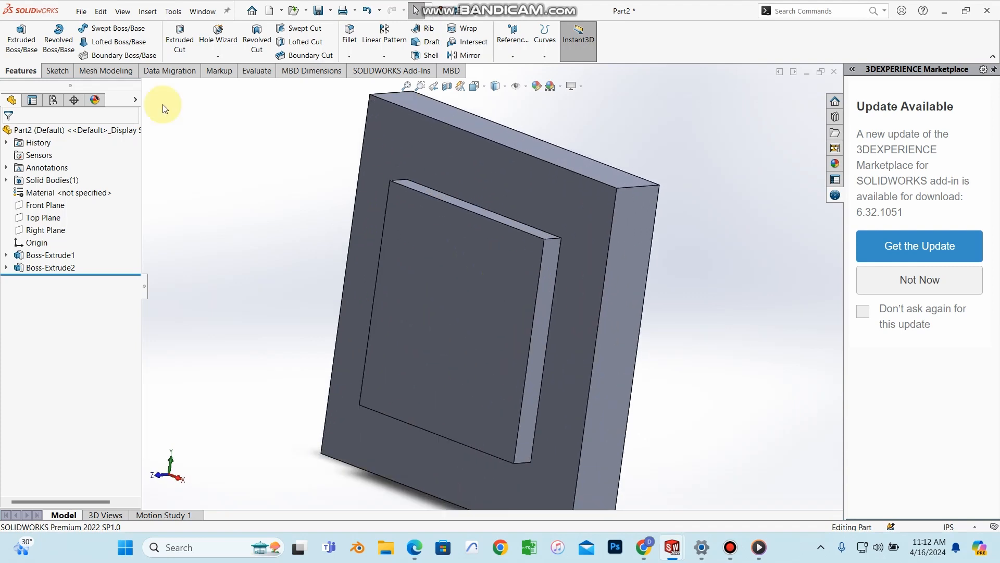
# Step: Save the plate part as HATCH in the 'new assembly' folder
pyautogui.click(82, 11)
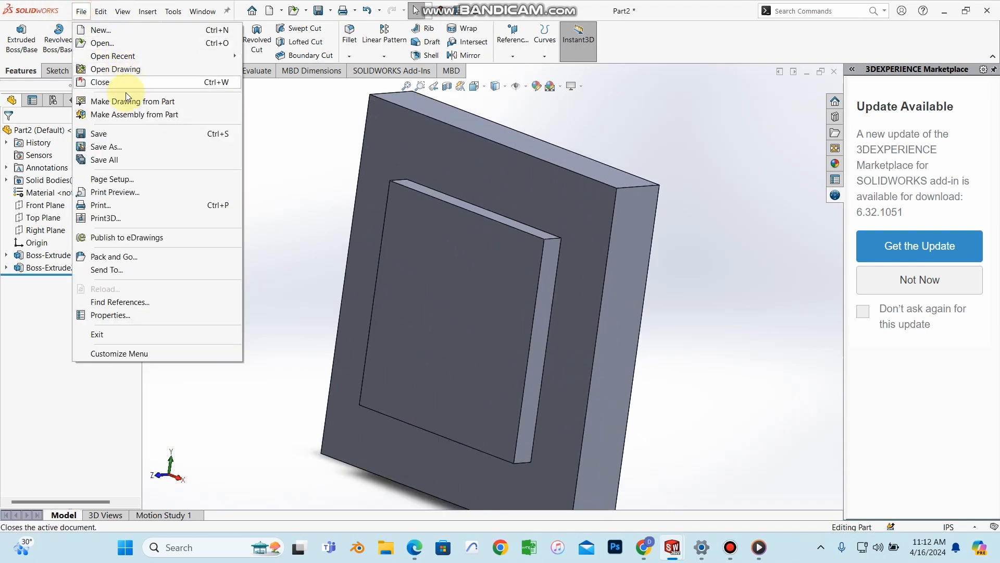
pyautogui.click(136, 134)
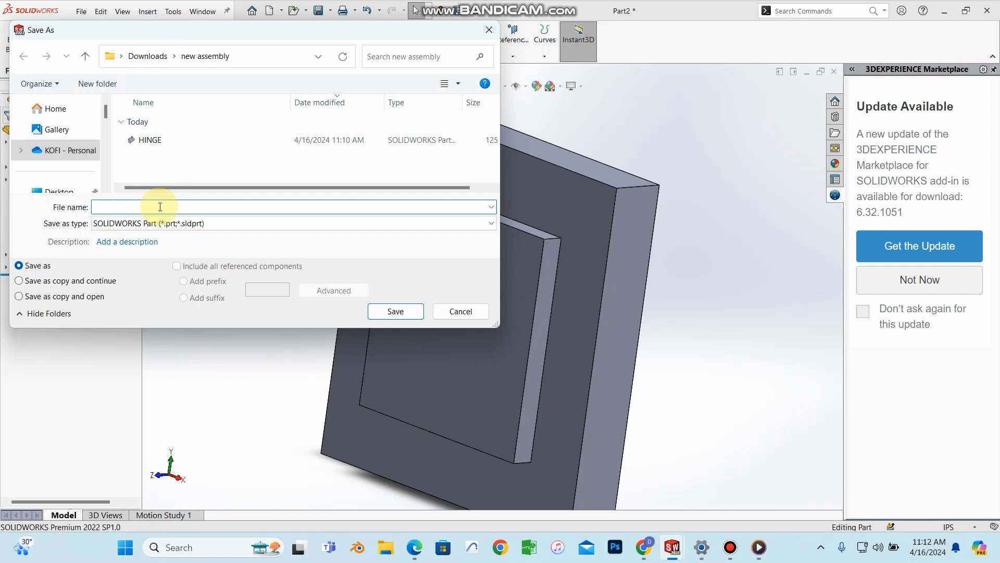
pyautogui.write('H')
pyautogui.press('BackSpace')
pyautogui.write('HAT')
pyautogui.click(395, 311)
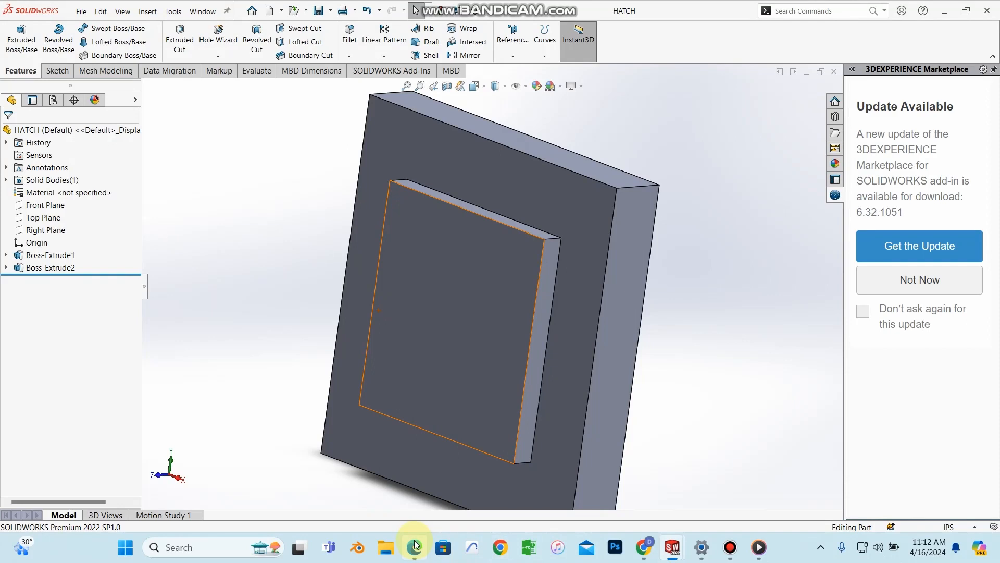
pyautogui.click(415, 544)
# Step: Scroll the textbook PDF down to page 212's assembly section on attaching hinges to the hatch
pyautogui.scroll(-5, 578, 375)
pyautogui.scroll(5, 579, 377)
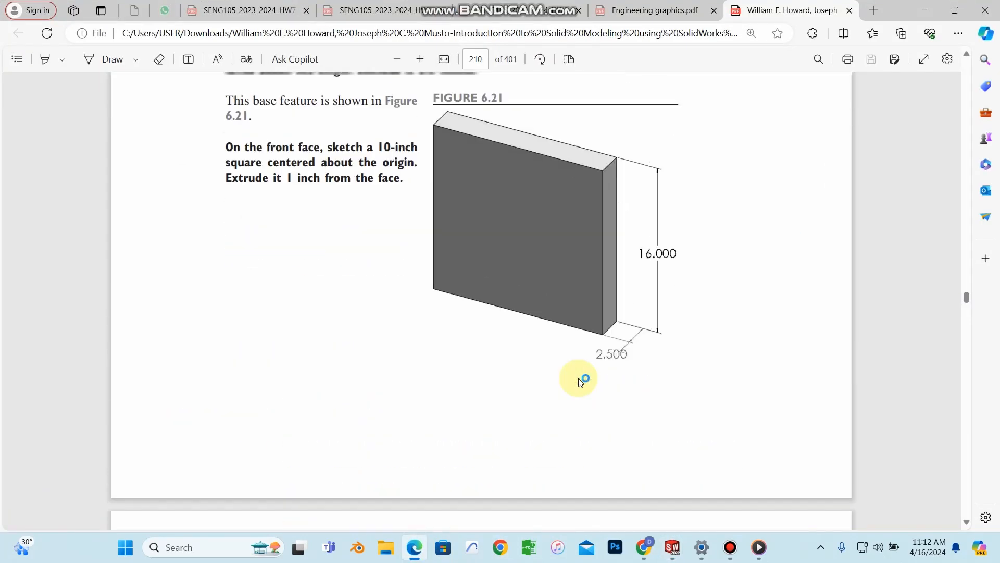
pyautogui.scroll(-15, 561, 301)
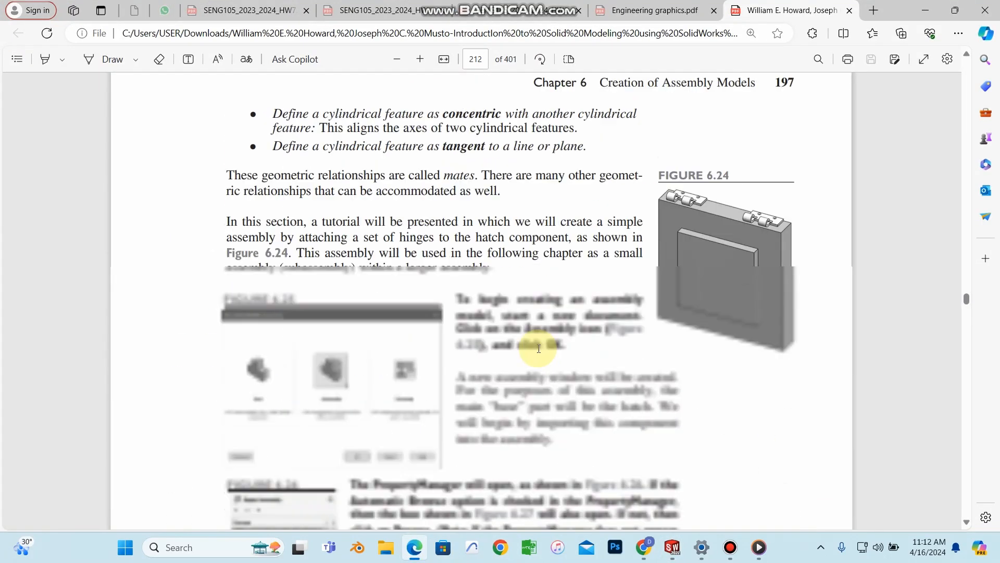
pyautogui.scroll(-3, 710, 157)
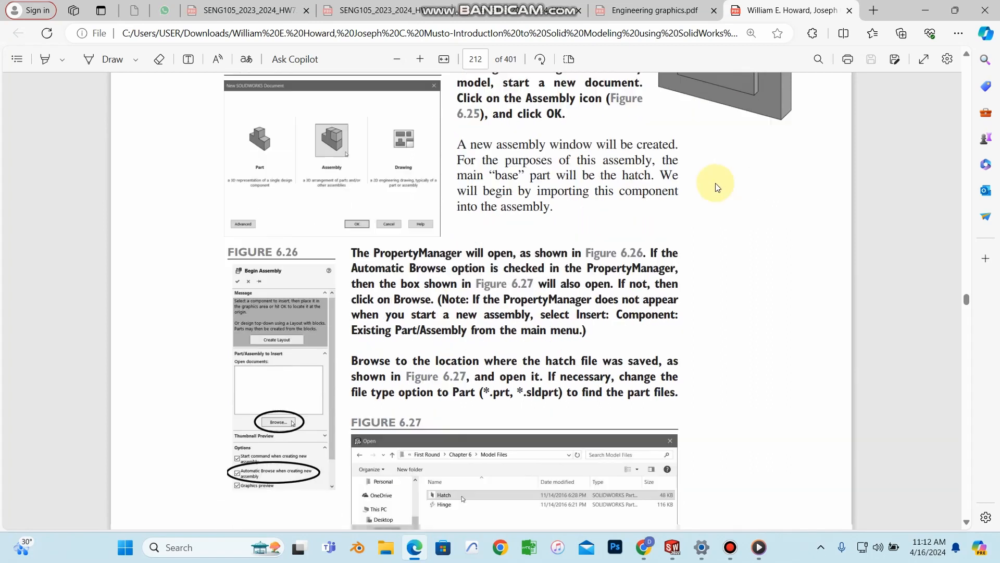
pyautogui.scroll(4, 724, 219)
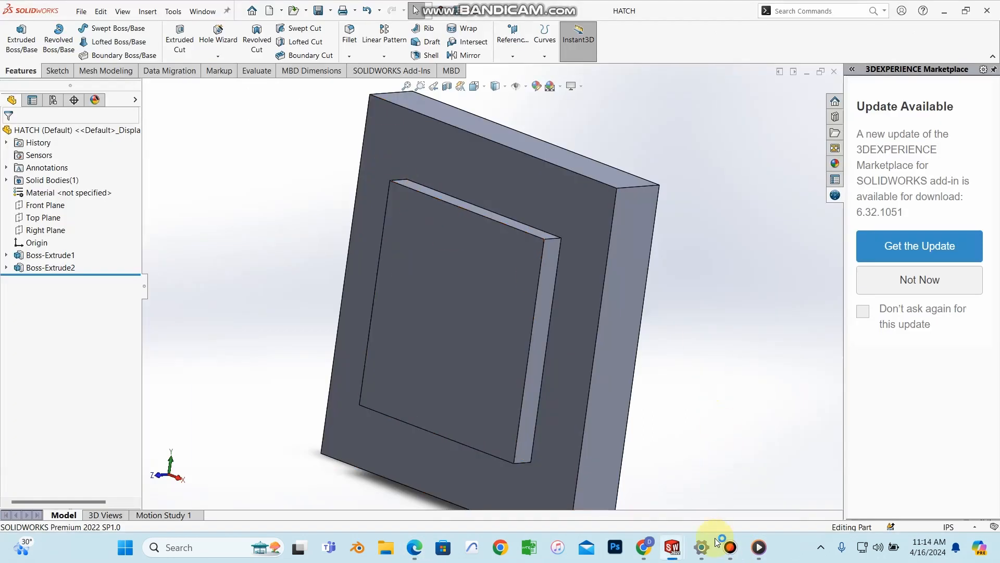
# Step: Create a new blank SOLIDWORKS part document
pyautogui.moveTo(669, 550)
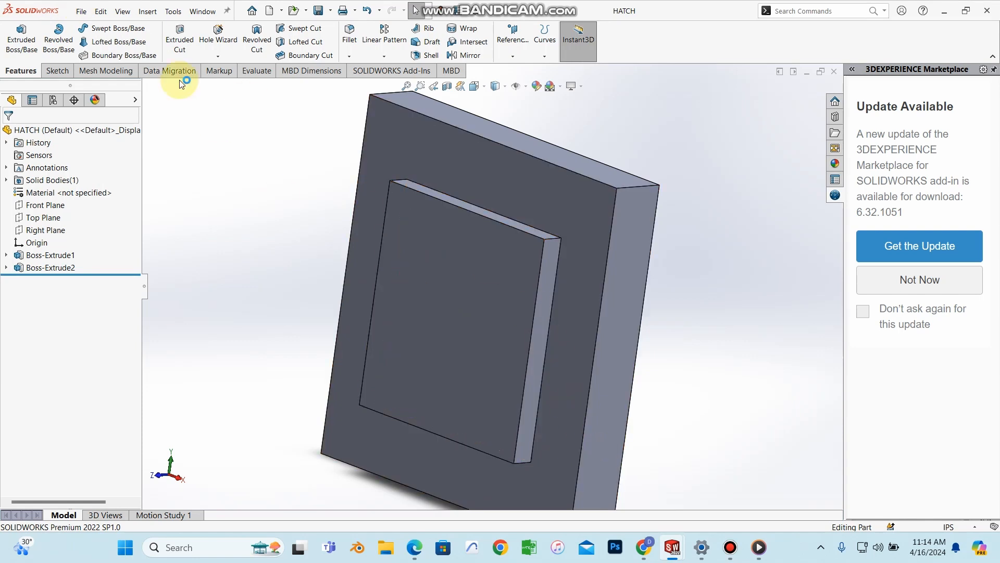
pyautogui.click(728, 547)
pyautogui.click(386, 133)
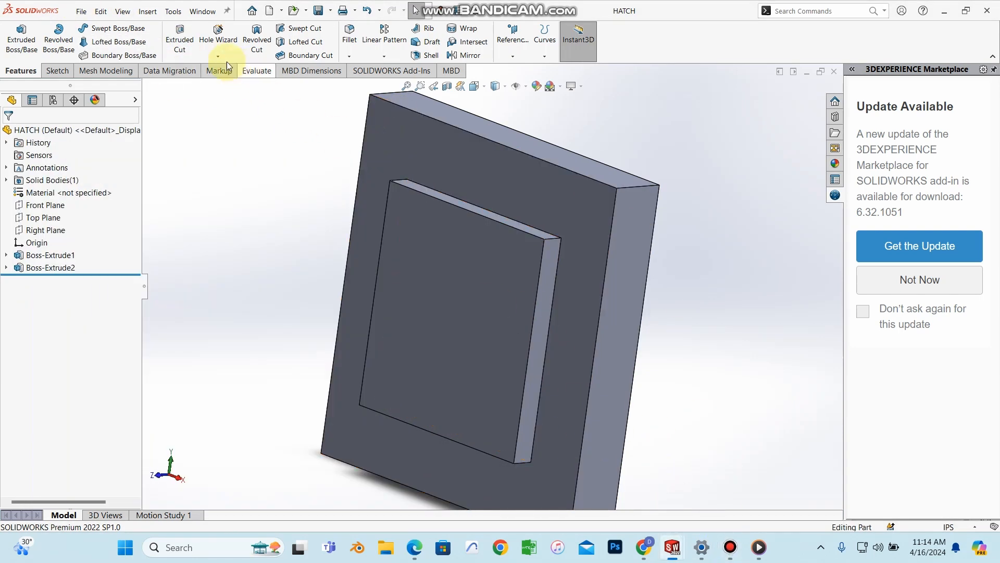
pyautogui.click(101, 35)
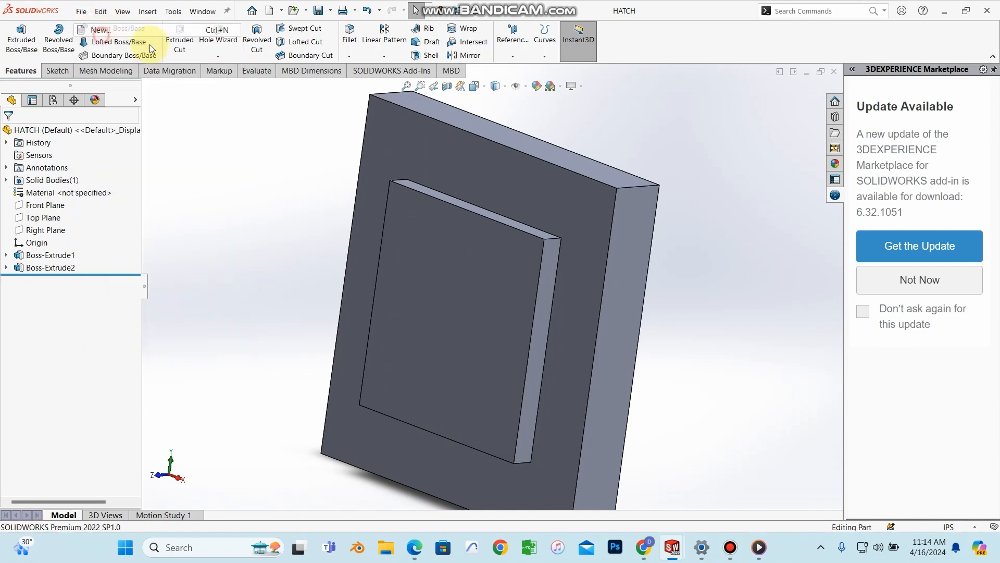
pyautogui.click(420, 409)
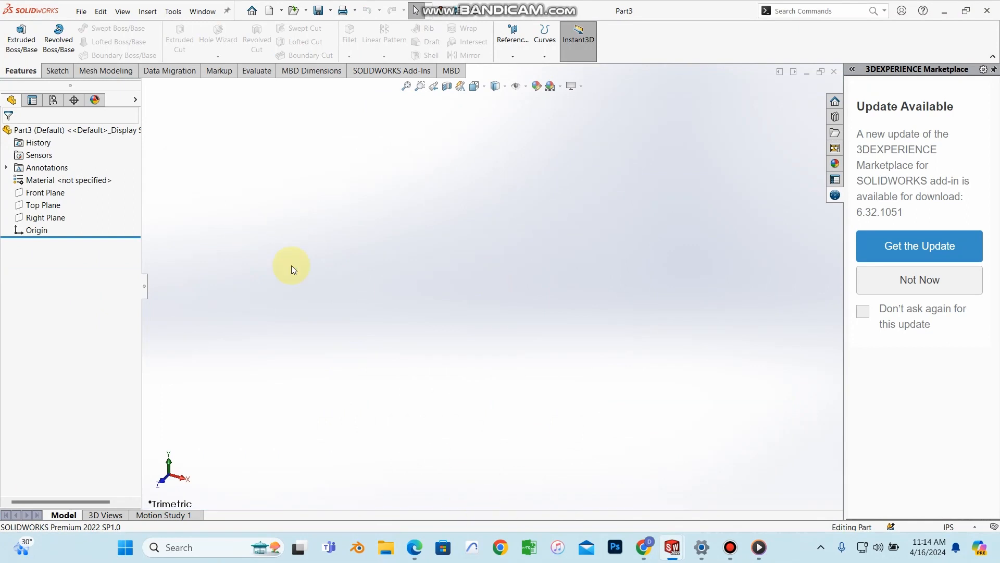
# Step: On the Top Plane, sketch a circle centred on the origin
pyautogui.click(46, 192)
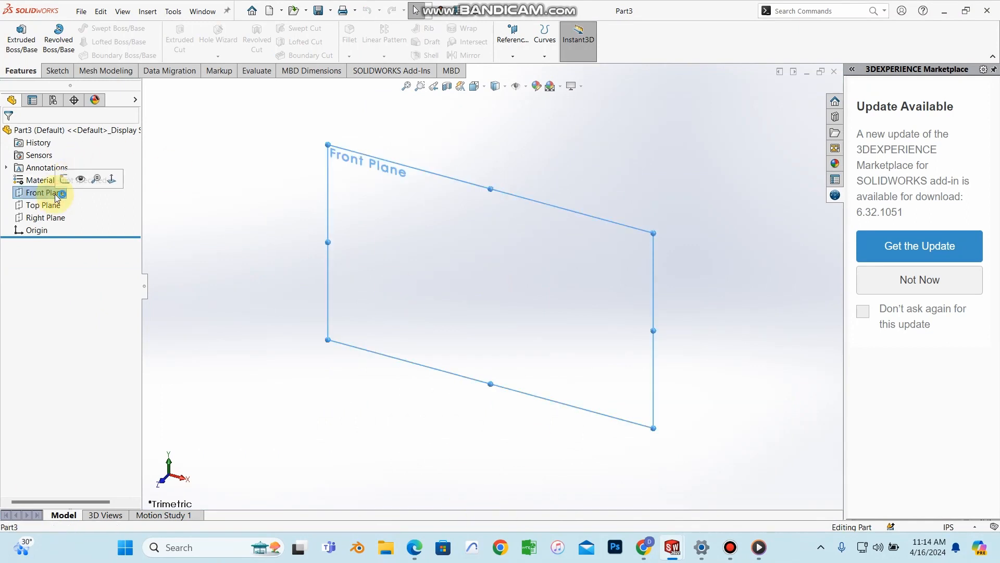
pyautogui.click(44, 206)
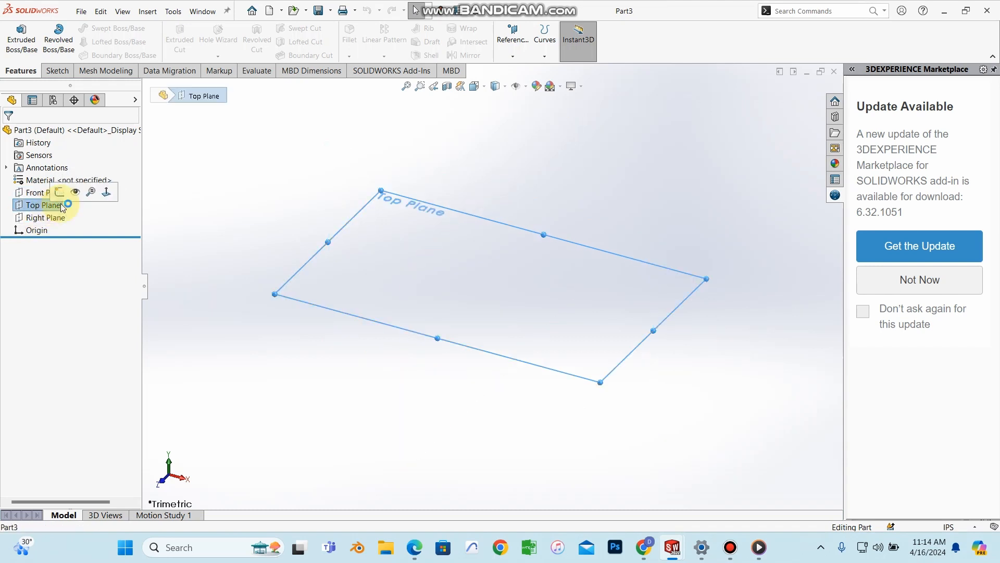
pyautogui.click(59, 191)
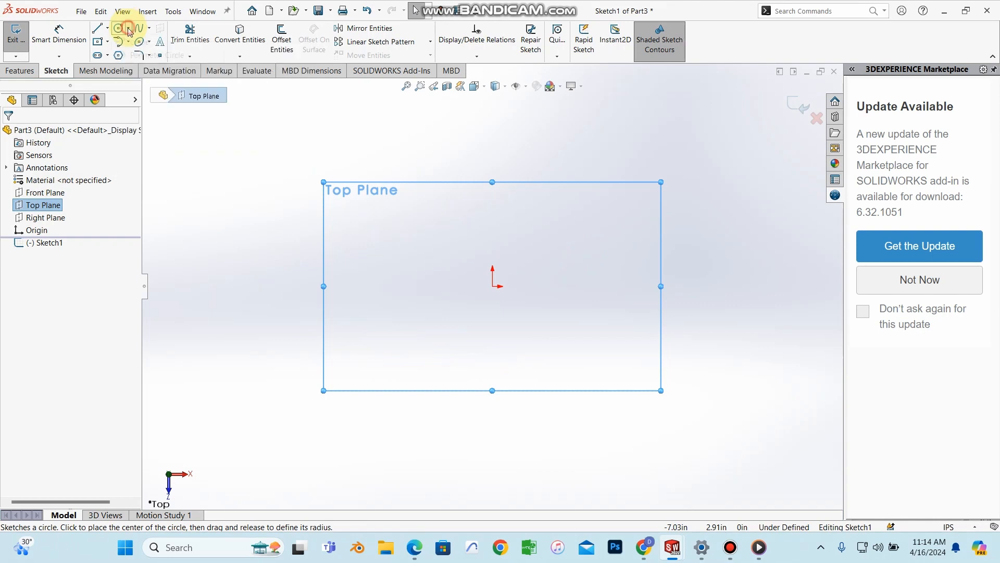
pyautogui.click(119, 28)
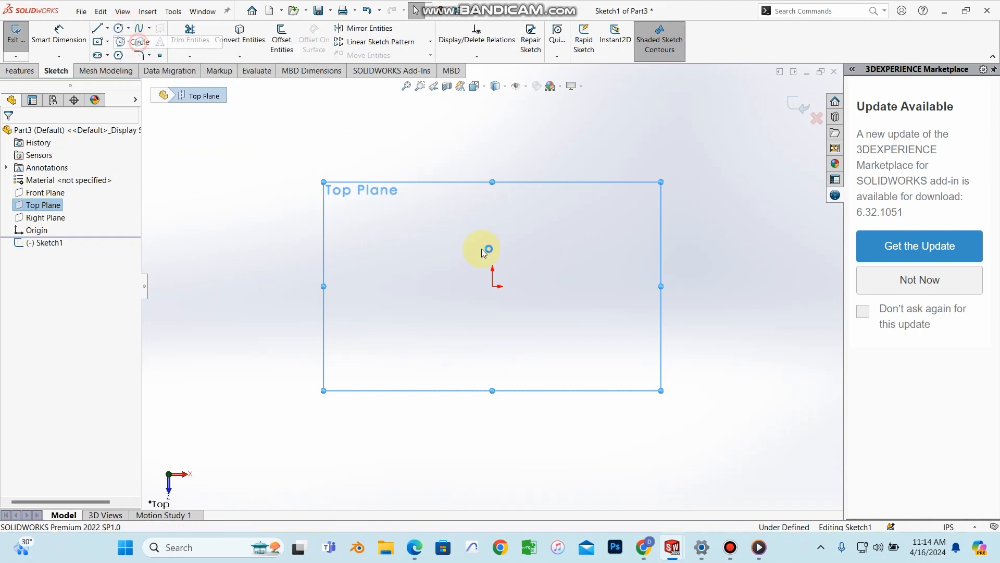
pyautogui.click(493, 286)
pyautogui.click(526, 325)
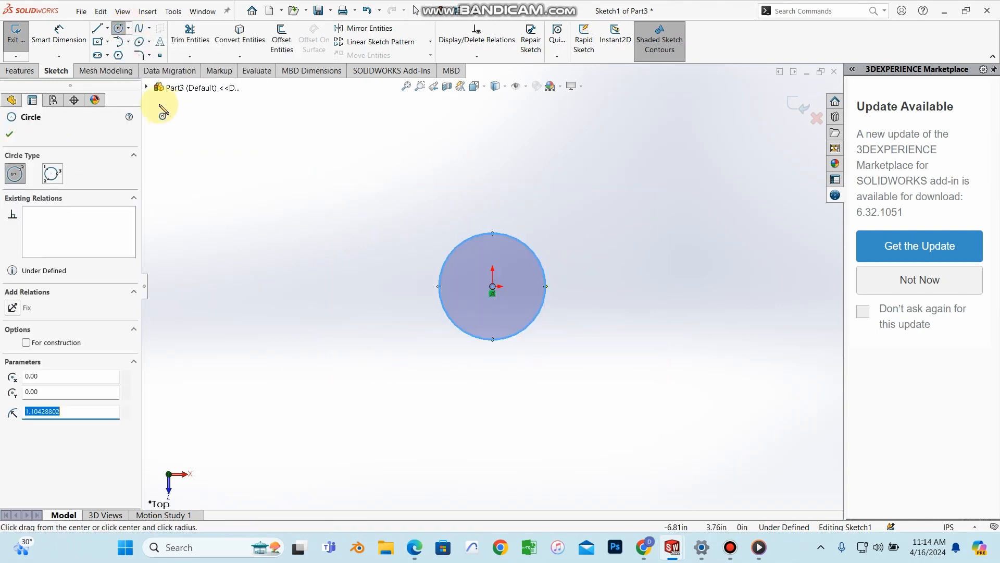
pyautogui.click(33, 70)
pyautogui.click(53, 73)
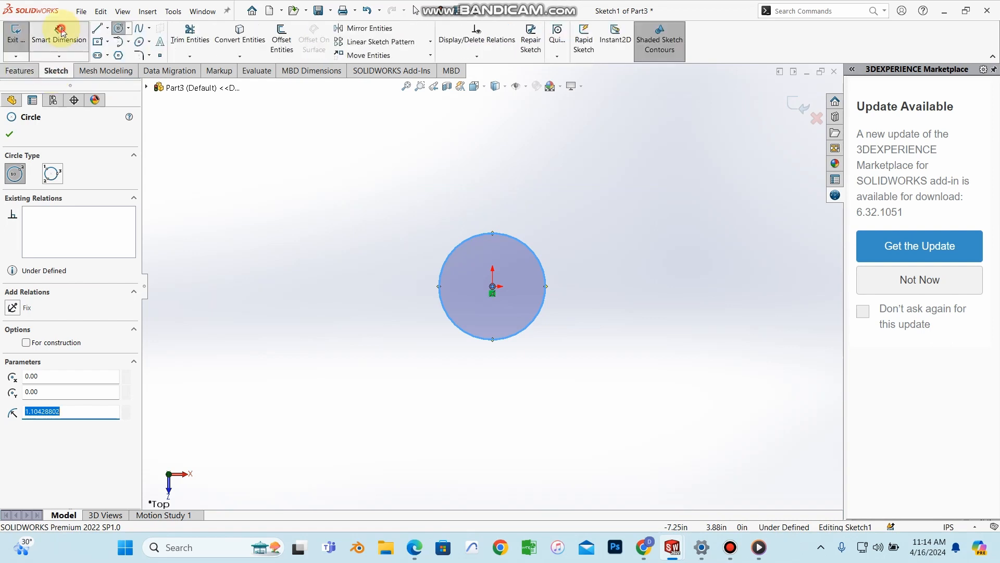
pyautogui.press('Escape')
pyautogui.click(415, 548)
# Step: Scroll the PDF to section 6.4 Adding Fasteners for the 0.190 in screw cylinder, then minimize Edge
pyautogui.scroll(-15, 585, 288)
pyautogui.scroll(-20, 584, 287)
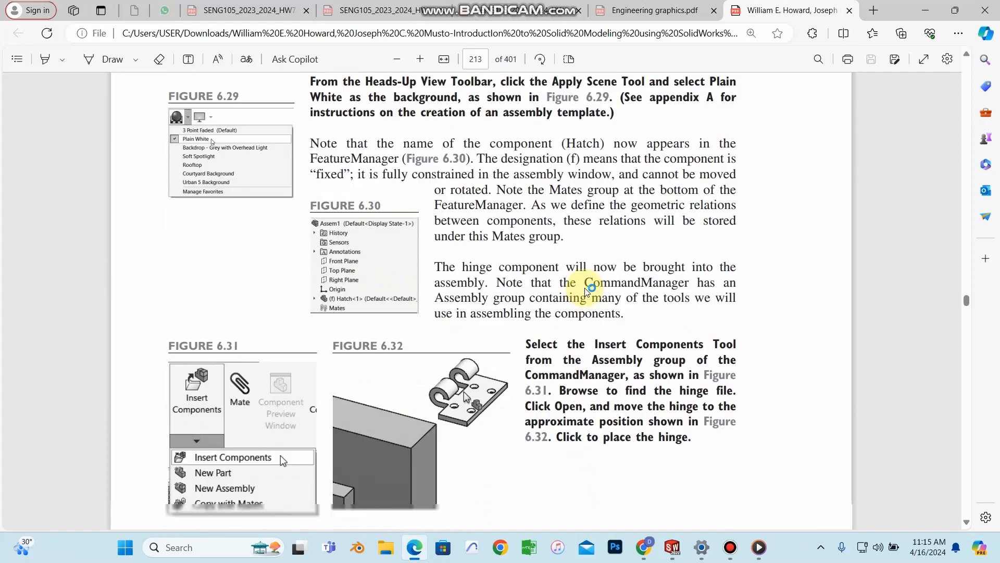
pyautogui.scroll(-20, 585, 288)
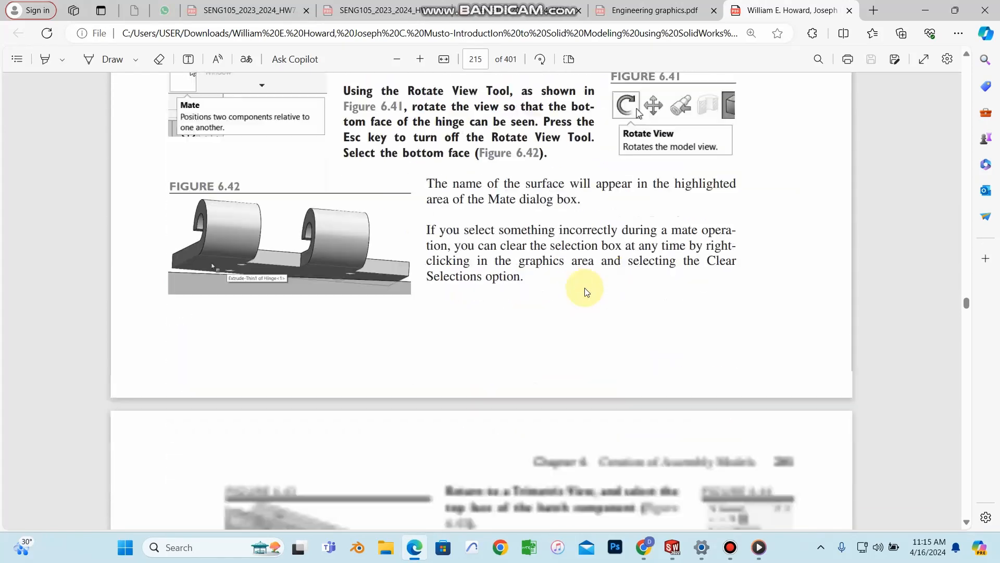
pyautogui.scroll(-20, 584, 287)
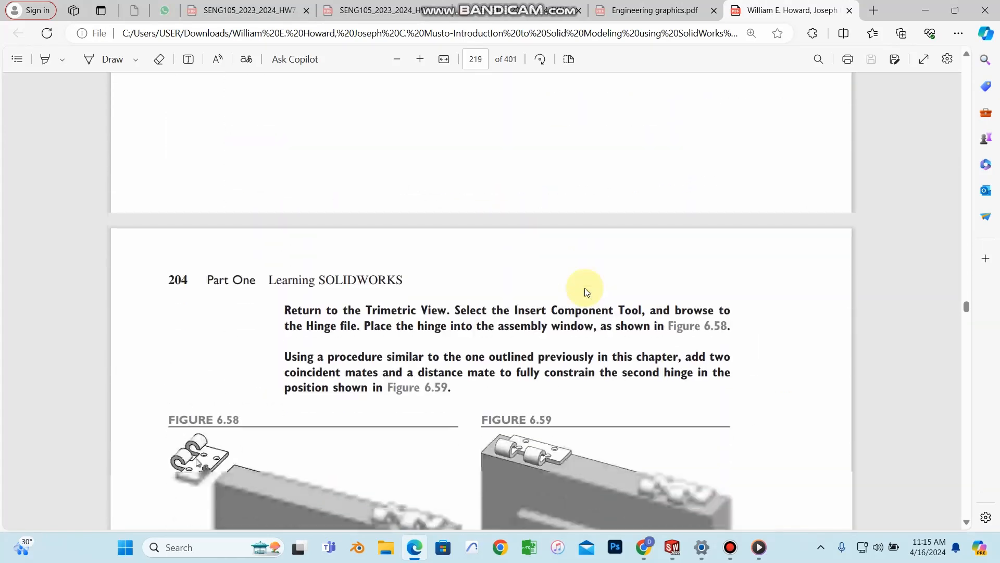
pyautogui.scroll(-15, 588, 302)
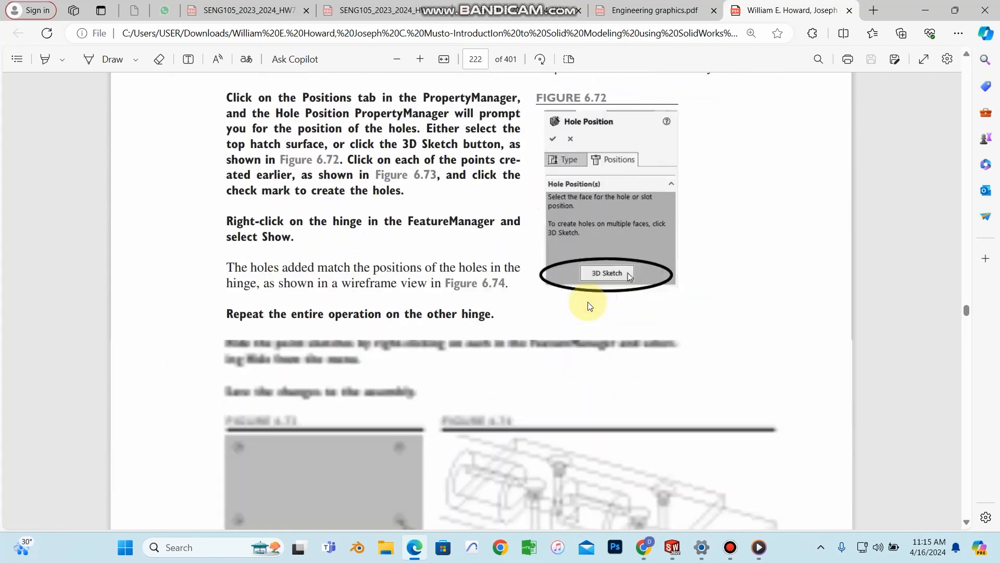
pyautogui.scroll(6, 587, 302)
pyautogui.scroll(-5, 588, 302)
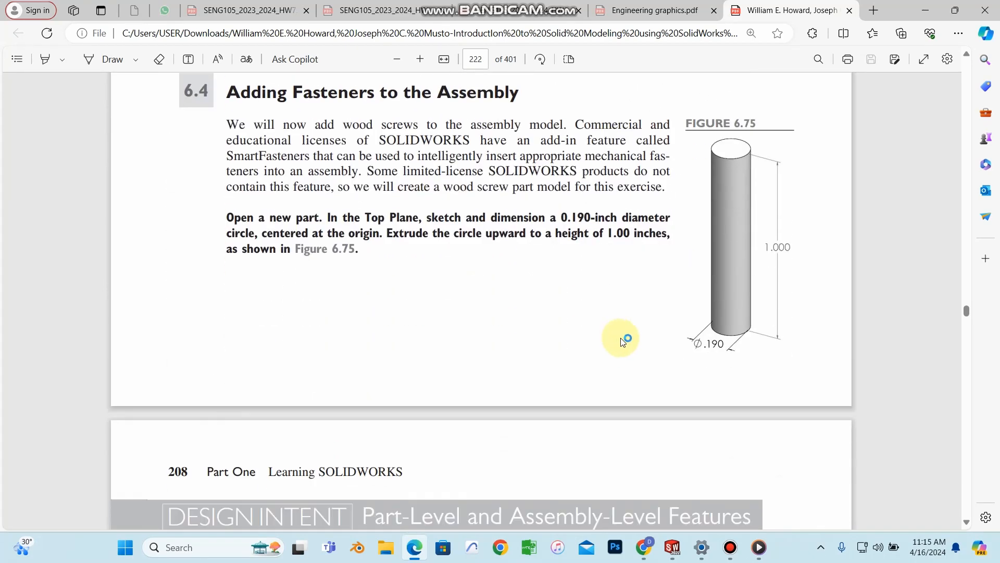
pyautogui.scroll(-1, 787, 204)
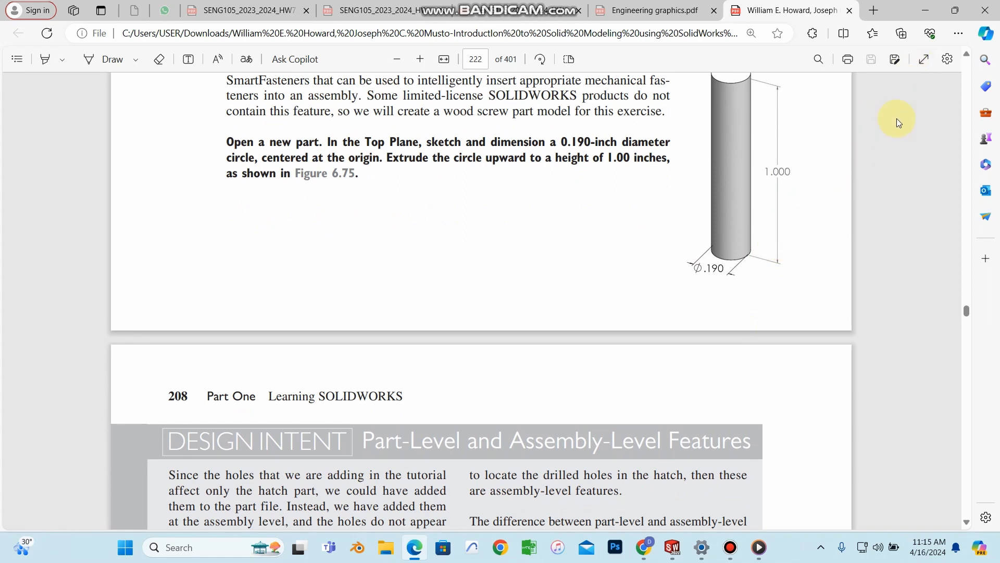
pyautogui.scroll(2, 812, 189)
pyautogui.click(927, 10)
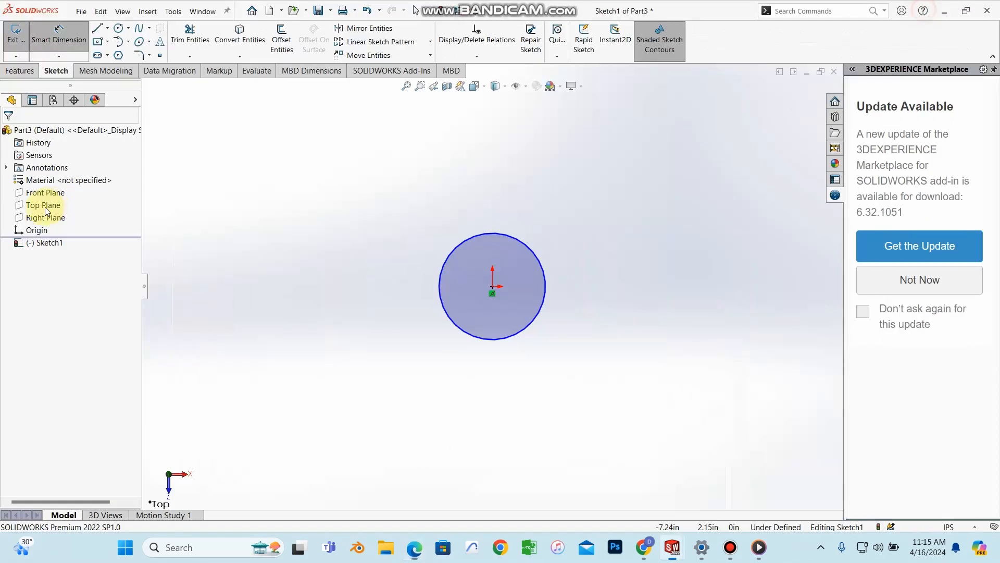
# Step: Dimension the circle to a 0.19 in diameter
pyautogui.click(479, 247)
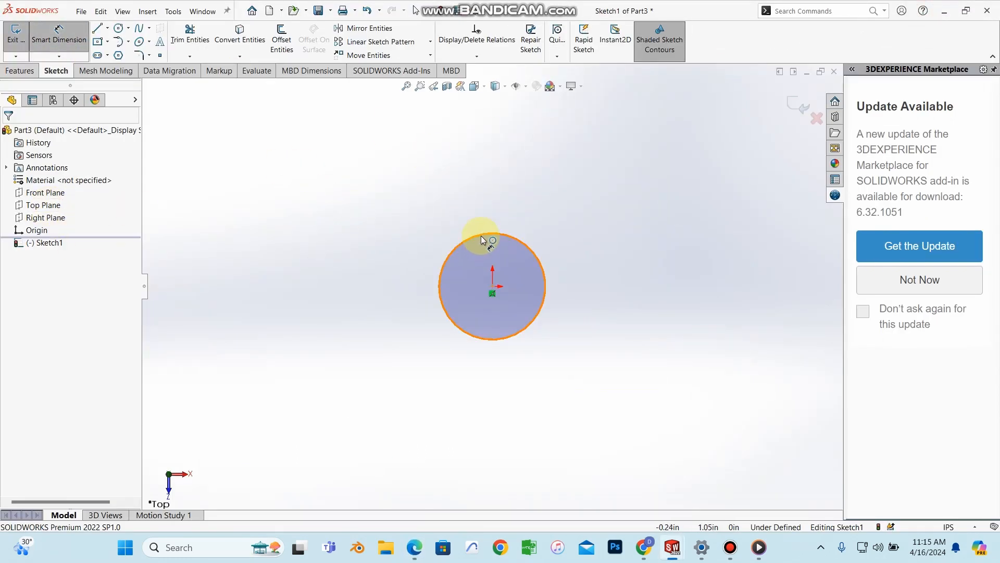
pyautogui.click(487, 167)
pyautogui.write('0.19')
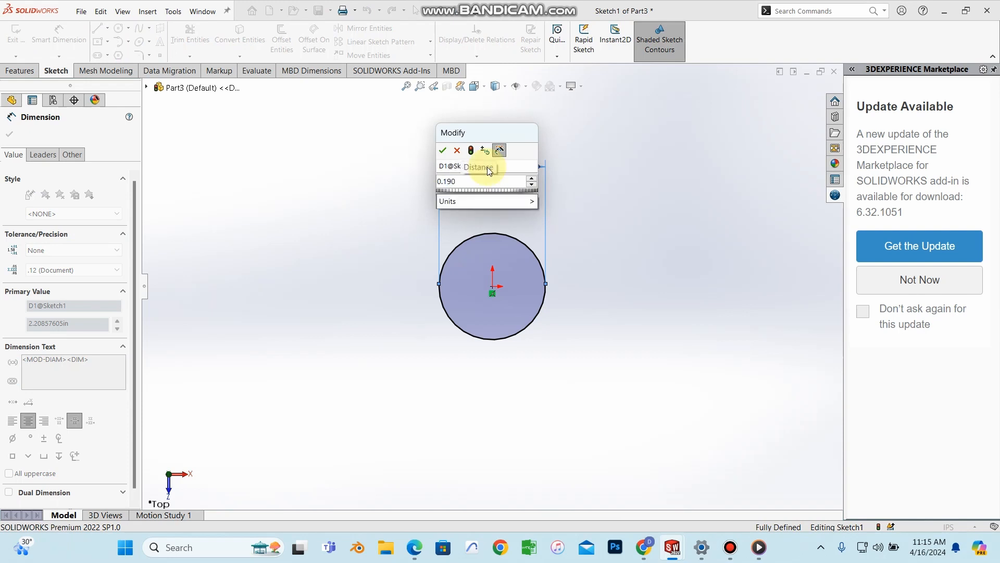
pyautogui.press('Return')
pyautogui.click(9, 134)
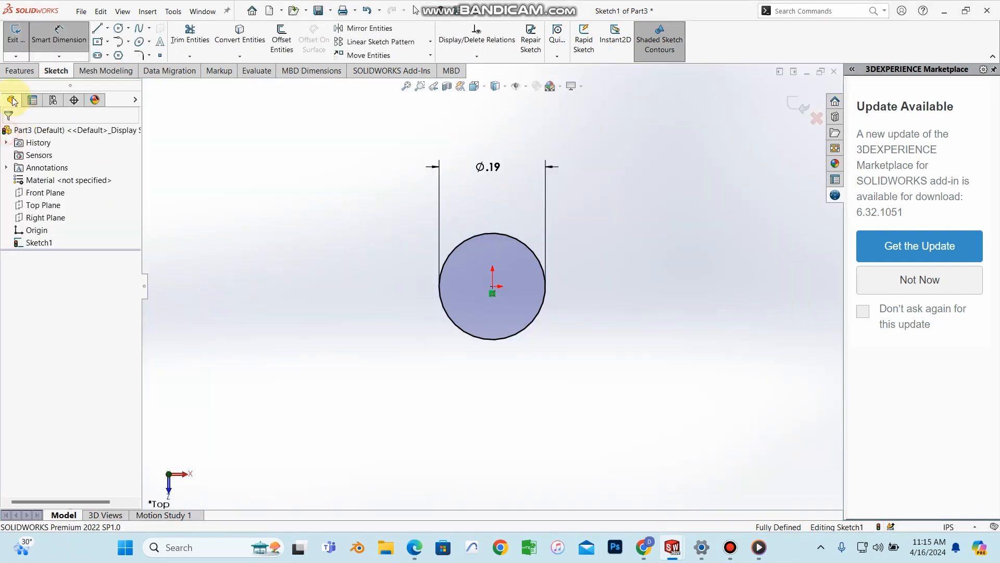
pyautogui.press('Escape')
# Step: Extrude the circle 1.00 in into the Boss-Extrude1 cylinder
pyautogui.click(21, 71)
pyautogui.click(23, 42)
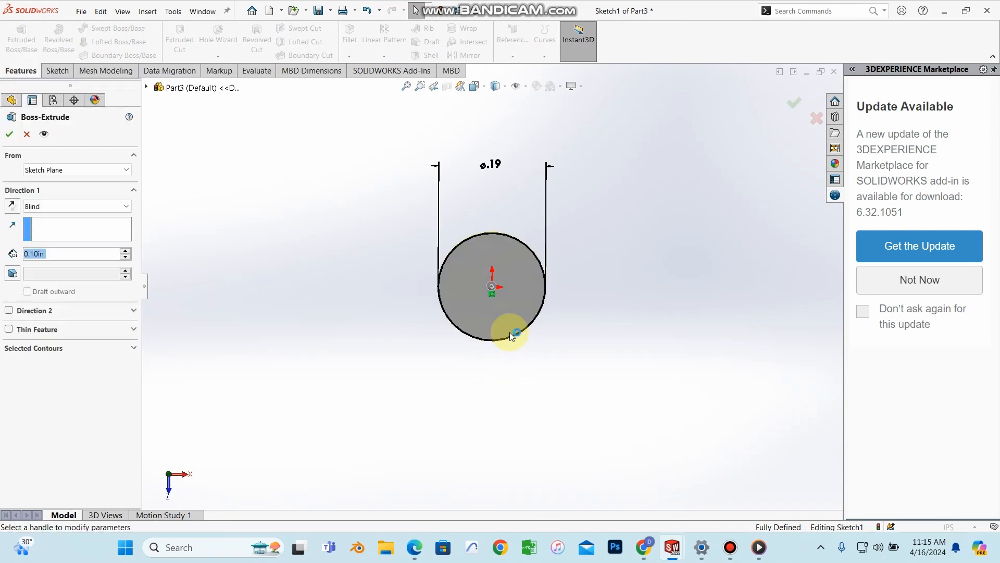
pyautogui.click(83, 253)
pyautogui.write('1')
pyautogui.press('Return')
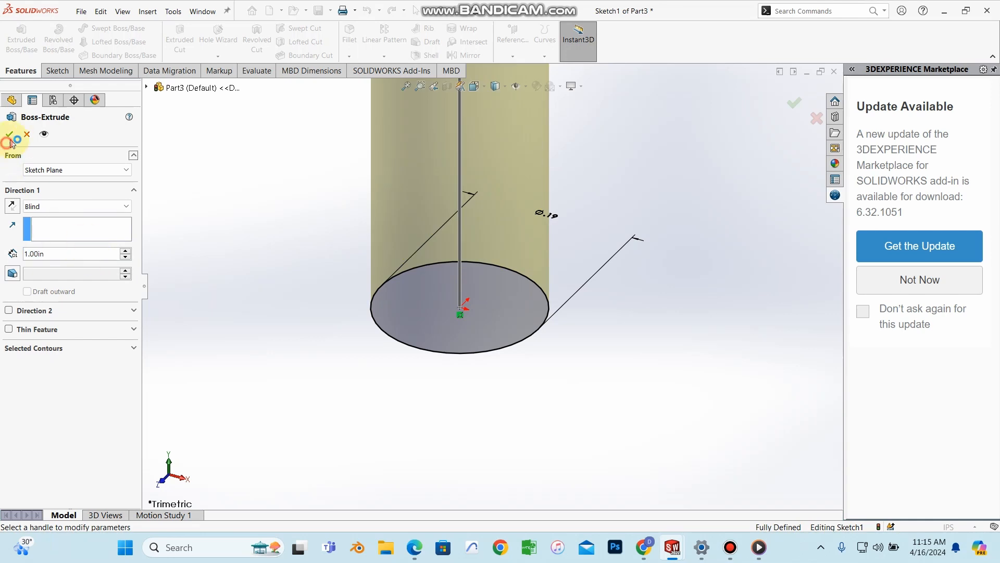
pyautogui.click(10, 136)
pyautogui.scroll(5, 473, 308)
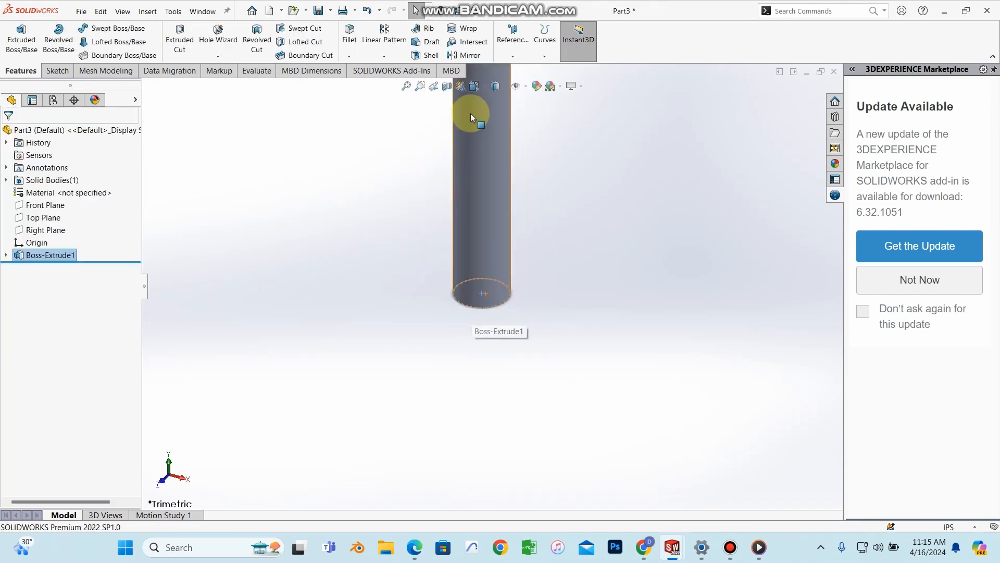
pyautogui.scroll(5, 500, 151)
pyautogui.scroll(-4, 524, 233)
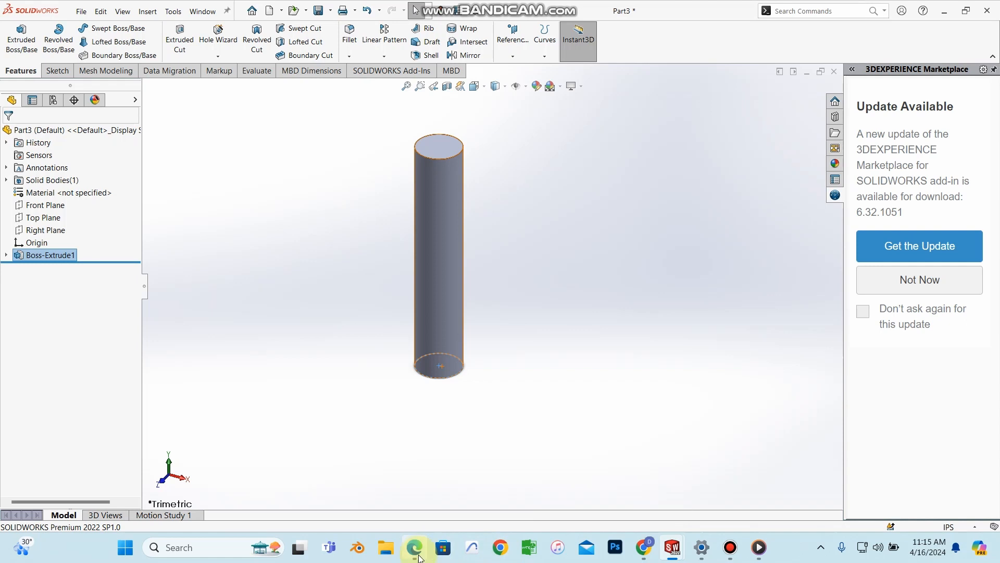
pyautogui.click(420, 558)
pyautogui.scroll(-10, 726, 437)
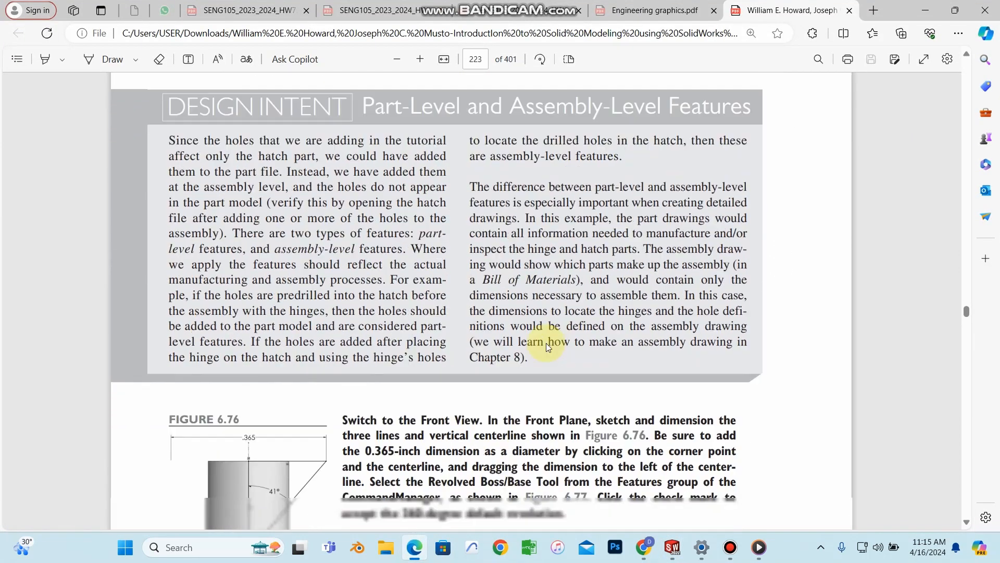
# Step: Scroll the textbook to the screw-head Figures 6.76–6.83, then minimize Edge
pyautogui.scroll(-7, 546, 342)
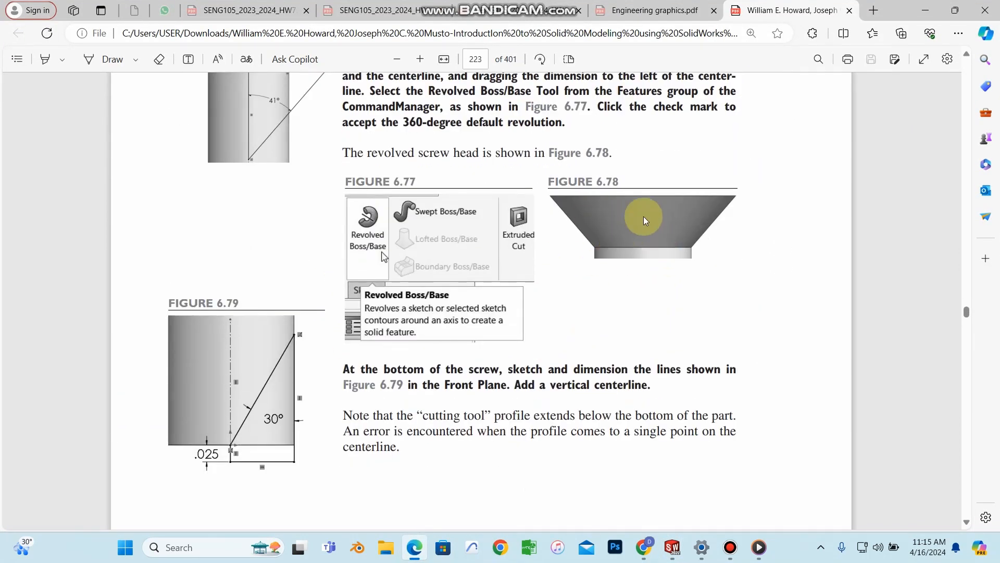
pyautogui.scroll(-15, 489, 440)
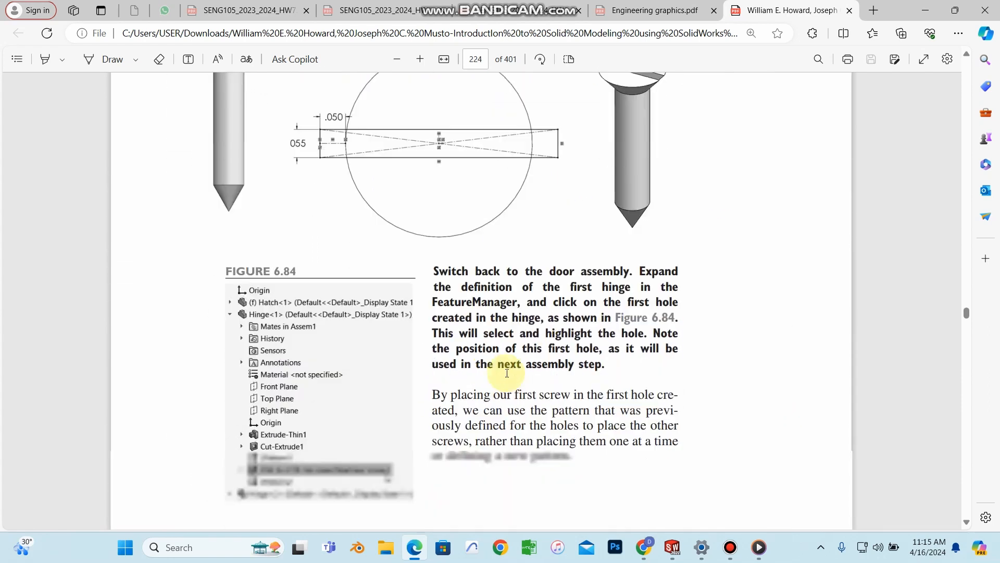
pyautogui.scroll(3, 632, 152)
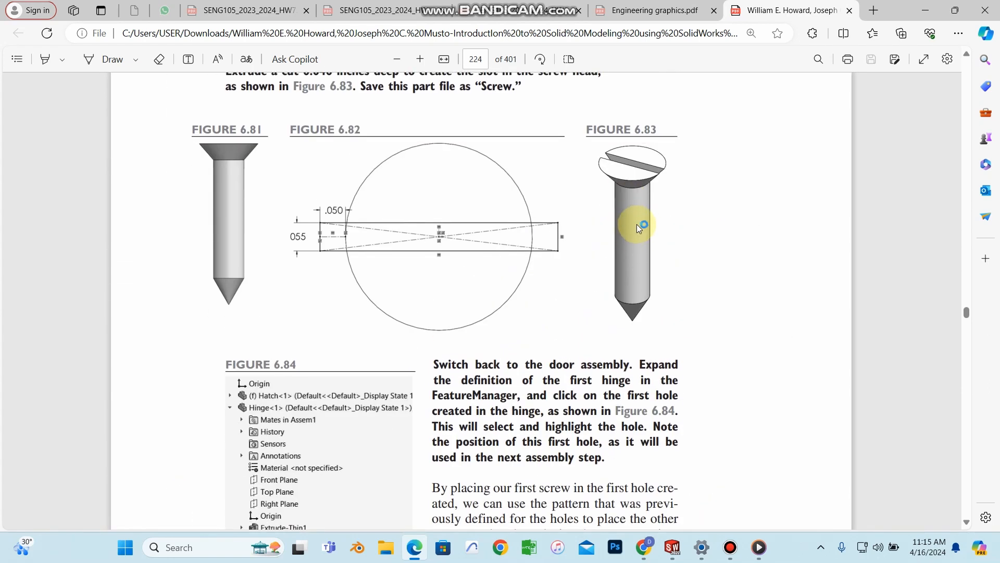
pyautogui.click(925, 7)
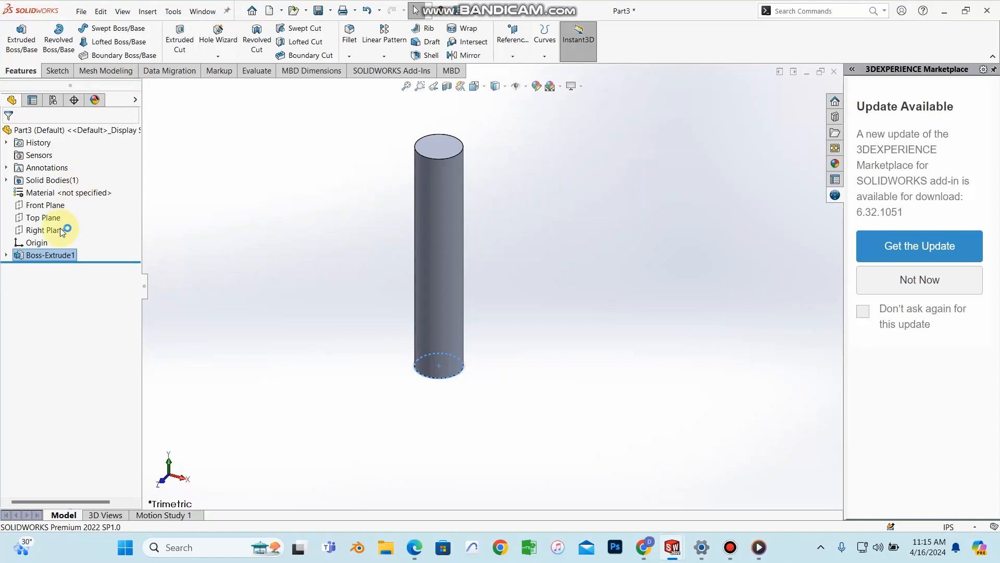
# Step: In a new Front Plane sketch, draw a 1.14 in vertical centerline upward from the origin
pyautogui.click(58, 208)
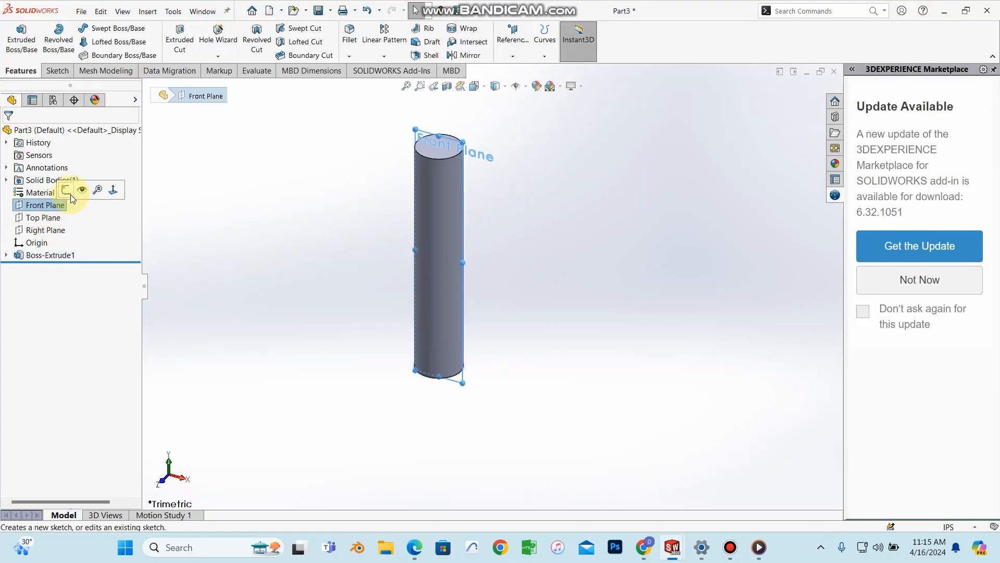
pyautogui.click(72, 195)
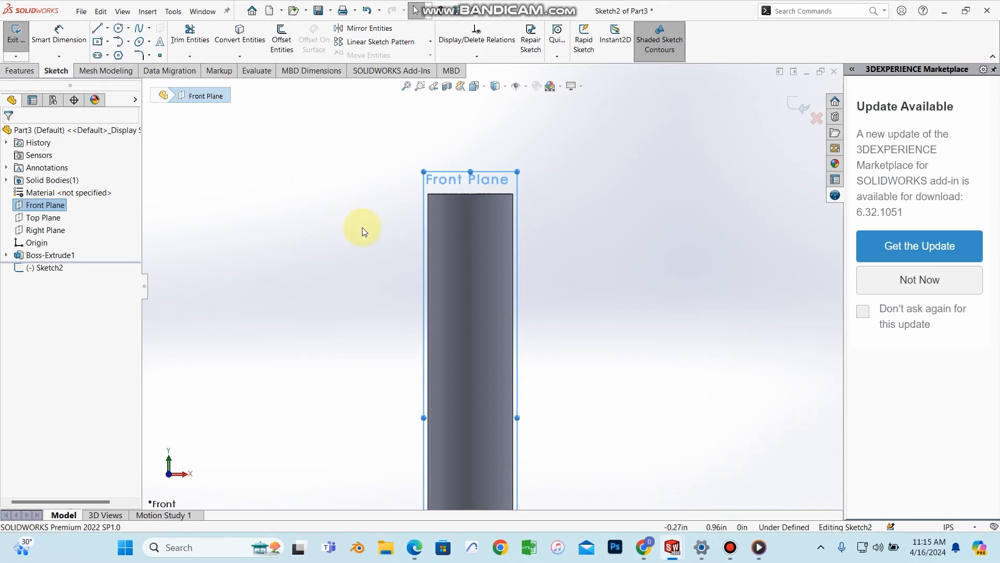
pyautogui.click(108, 30)
pyautogui.click(113, 55)
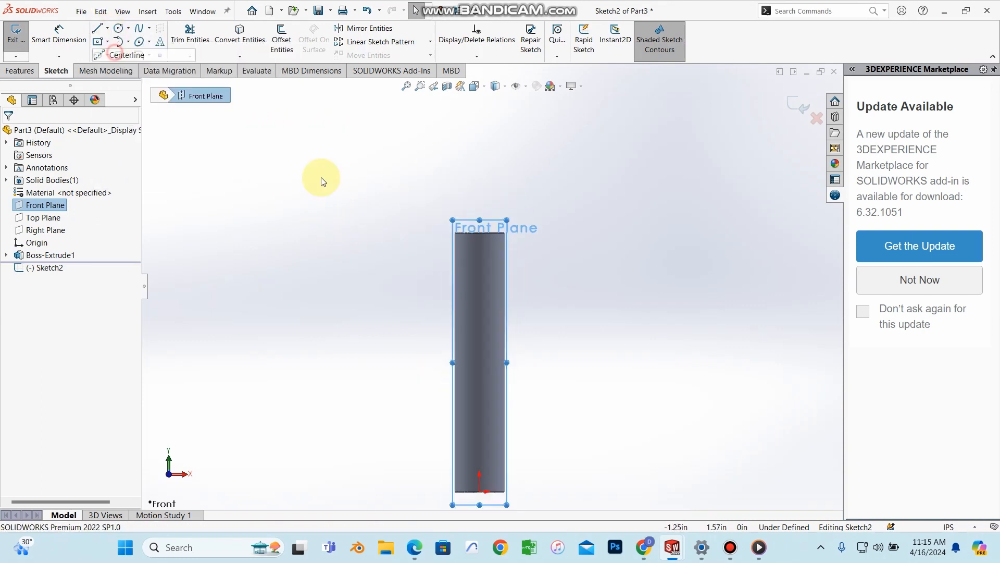
pyautogui.click(480, 491)
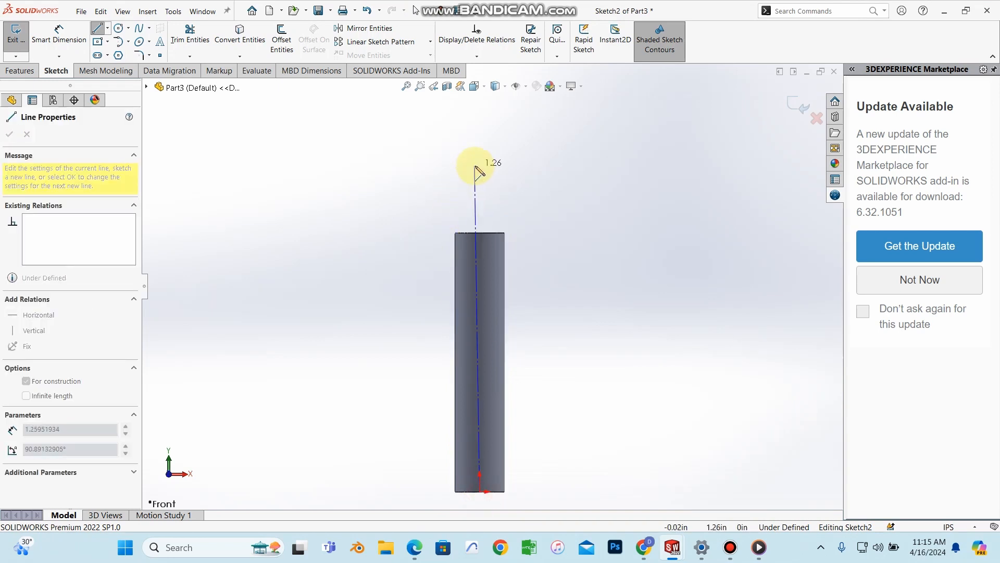
pyautogui.click(479, 196)
pyautogui.rightClick(480, 197)
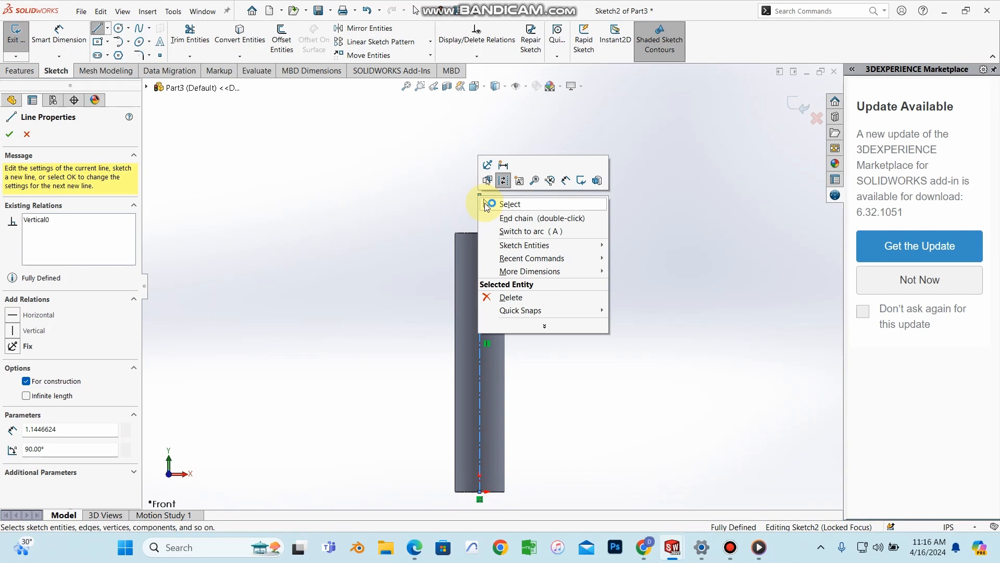
pyautogui.click(487, 204)
pyautogui.scroll(-3, 526, 274)
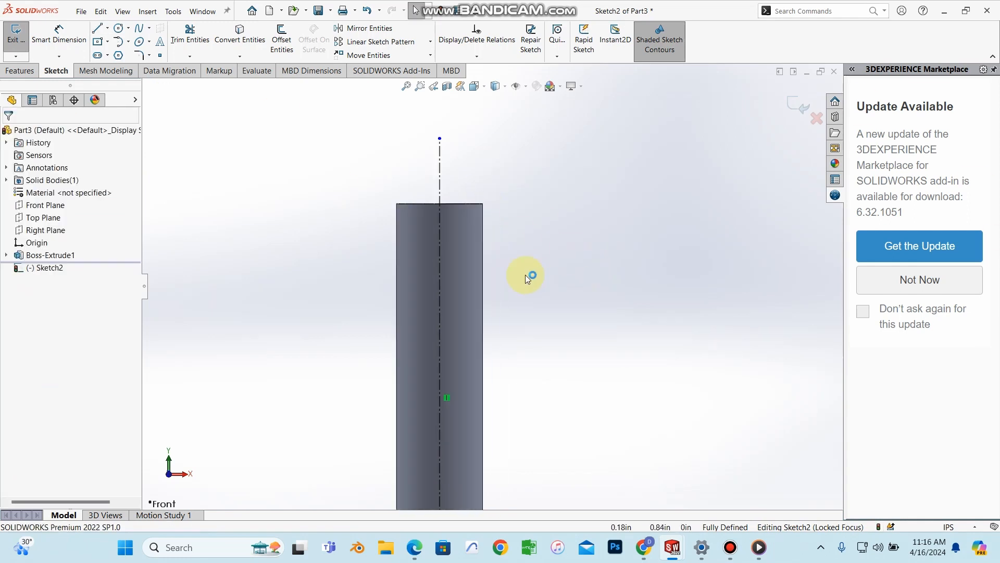
pyautogui.click(415, 547)
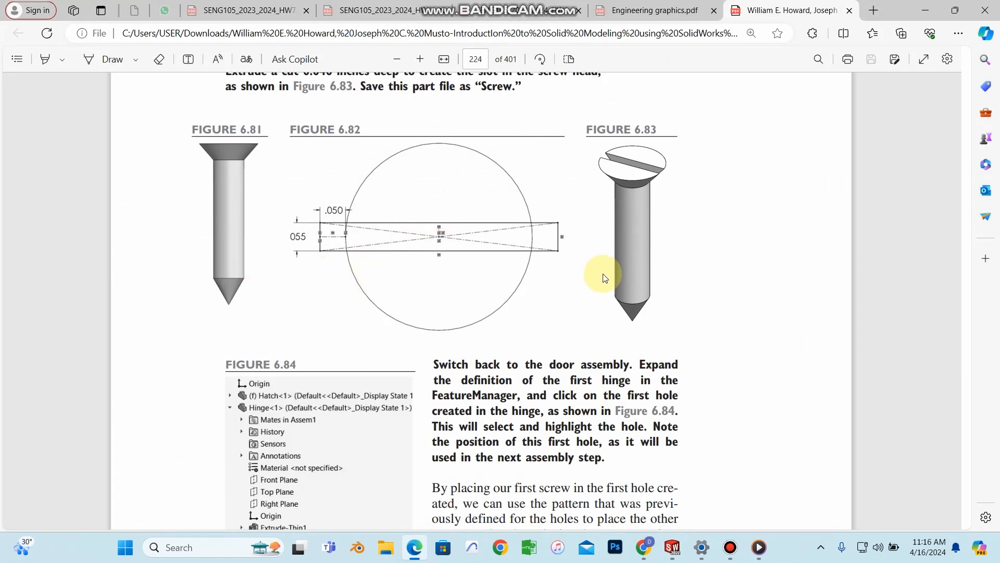
# Step: Scroll the textbook to Figure 6.76's screw-head profile, then minimize Edge
pyautogui.scroll(-3, 599, 272)
pyautogui.scroll(4, 554, 259)
pyautogui.scroll(-10, 625, 290)
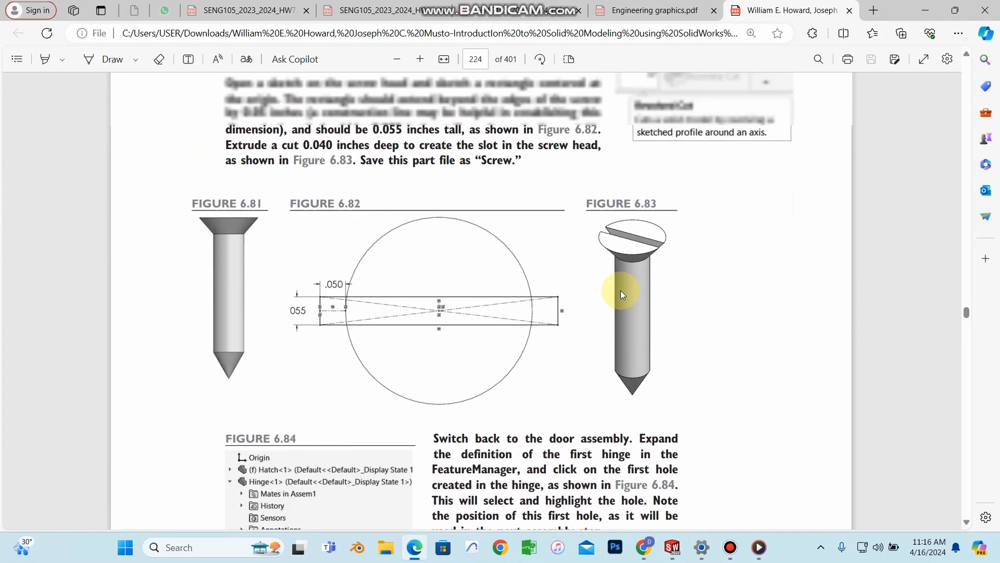
pyautogui.scroll(-12, 622, 295)
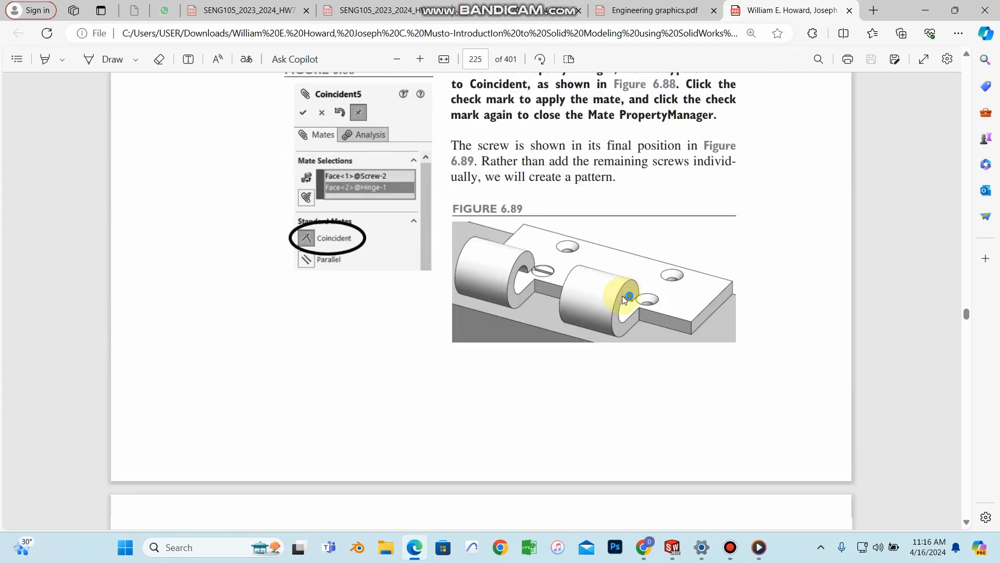
pyautogui.scroll(20, 623, 298)
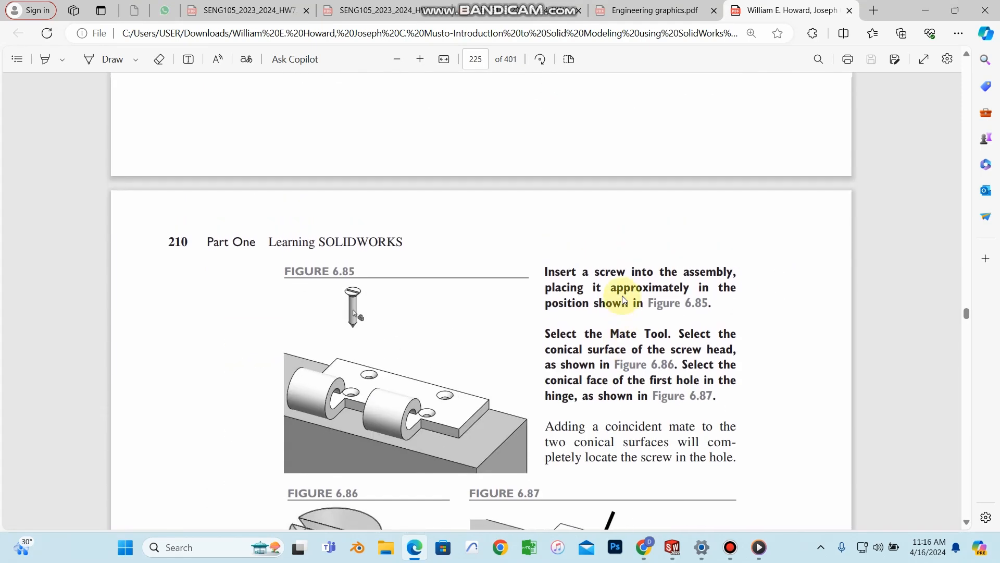
pyautogui.scroll(10, 624, 300)
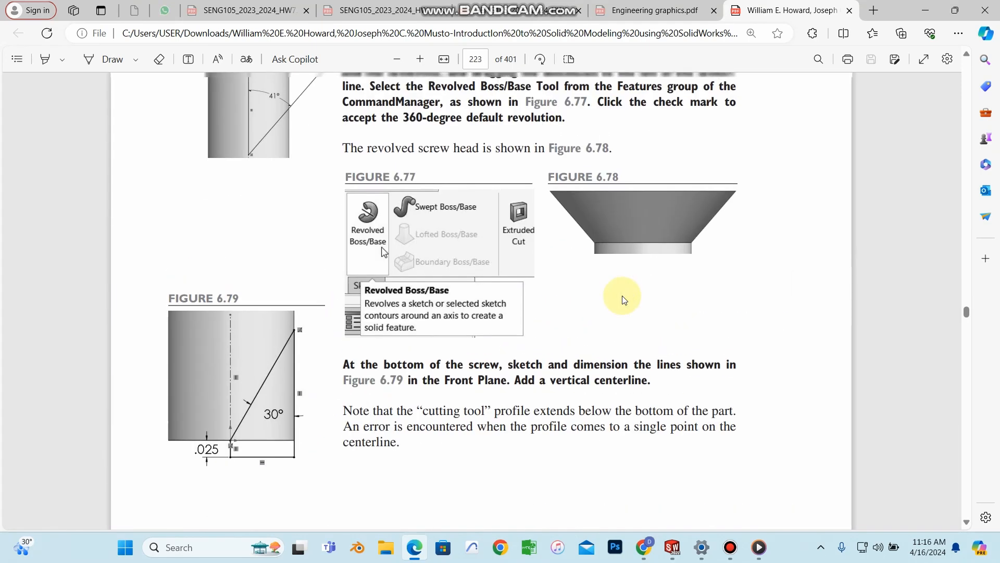
pyautogui.scroll(-4, 346, 365)
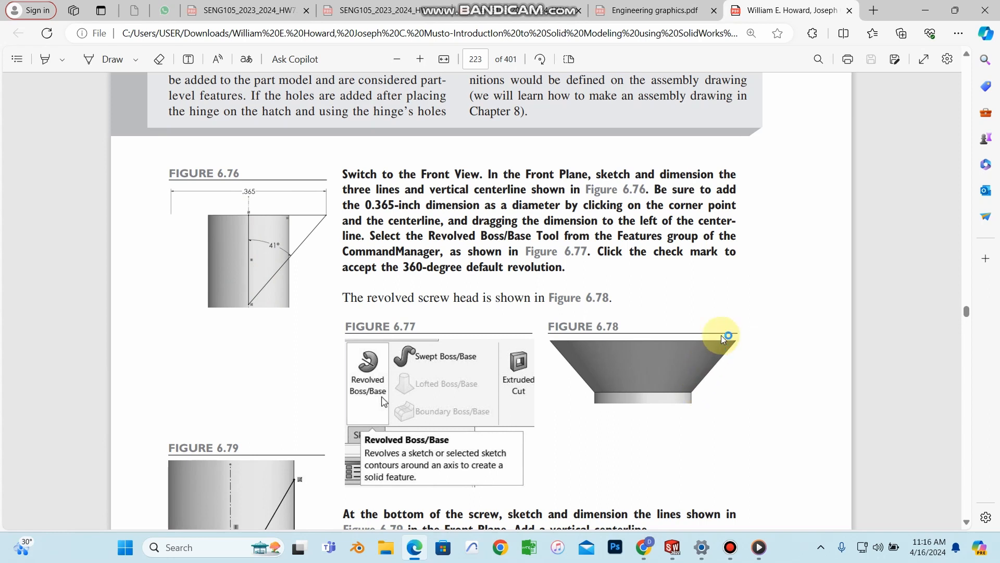
pyautogui.click(930, 12)
# Step: Begin a sketch line on the centerline, then cancel the unwanted attempt
pyautogui.click(105, 28)
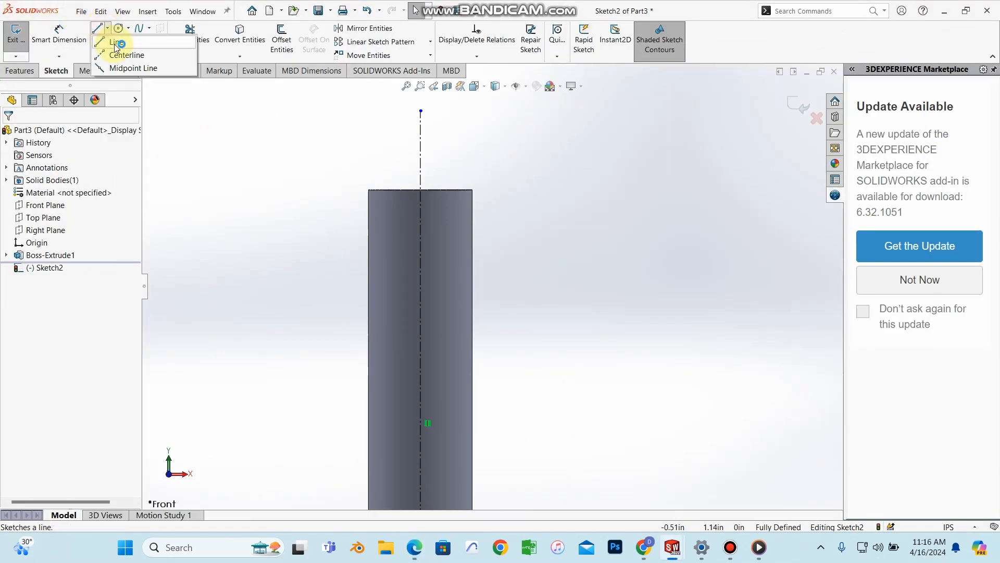
pyautogui.click(421, 277)
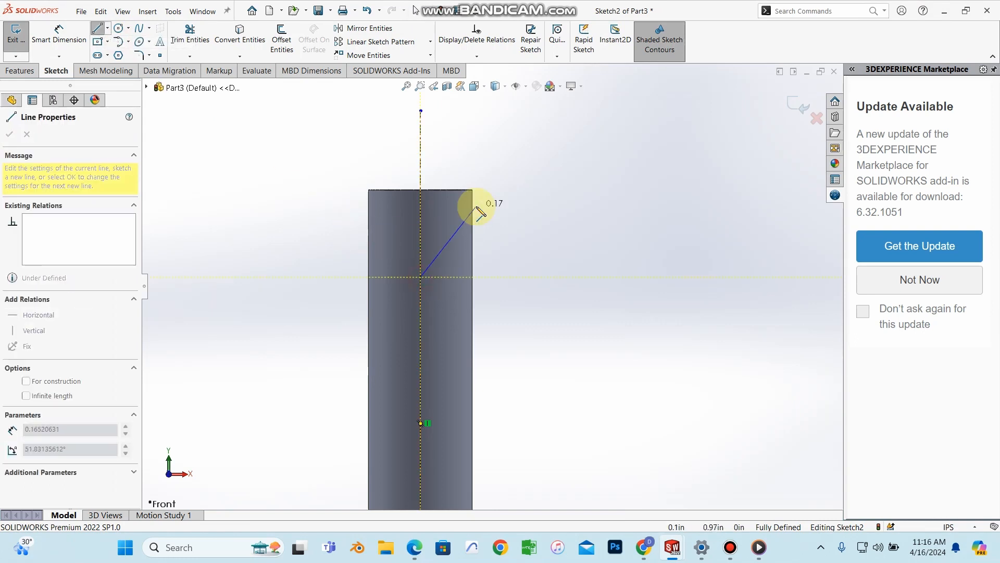
pyautogui.rightClick(429, 266)
pyautogui.click(431, 266)
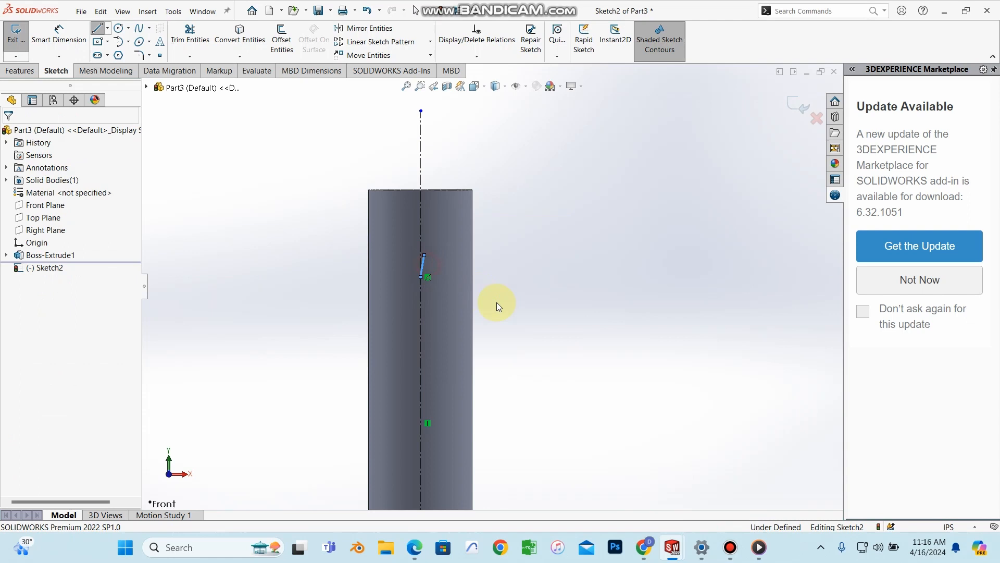
# Step: Draw a closed triangle: horizontal top edge, slanted side, and vertical side on the centerline
pyautogui.click(109, 30)
pyautogui.click(112, 38)
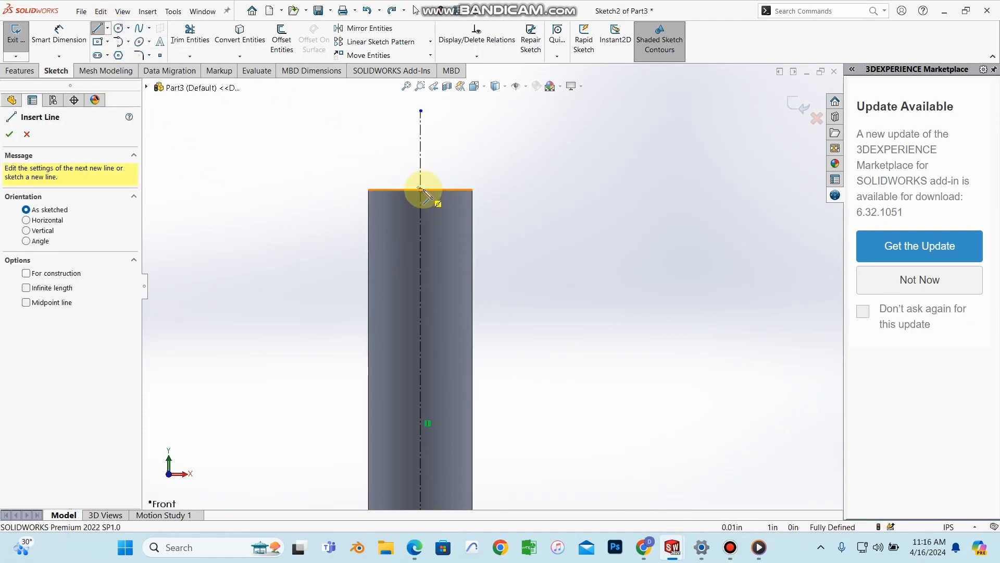
pyautogui.moveTo(422, 190); pyautogui.dragTo(537, 190)
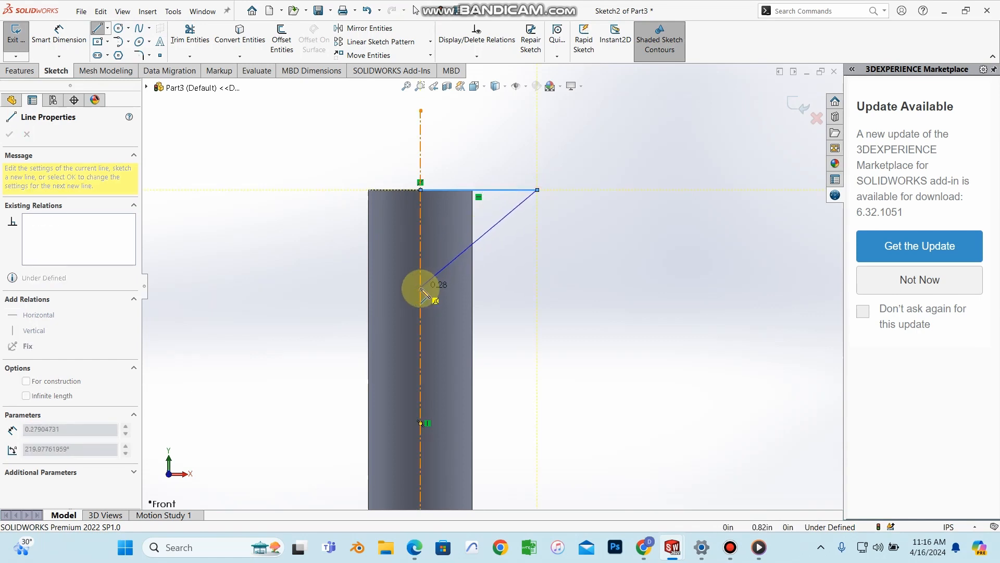
pyautogui.click(421, 287)
pyautogui.click(421, 190)
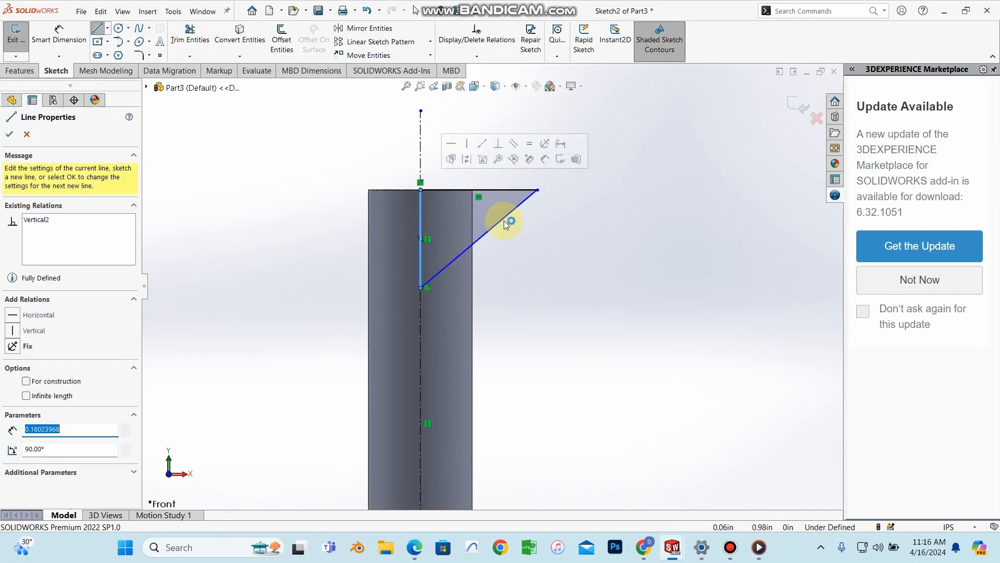
pyautogui.click(8, 136)
pyautogui.click(10, 135)
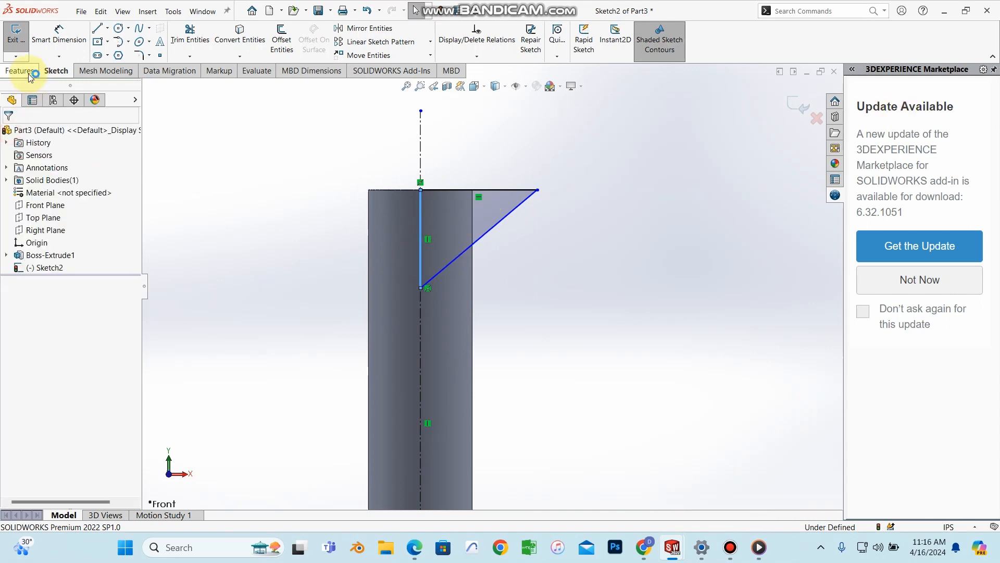
pyautogui.click(59, 34)
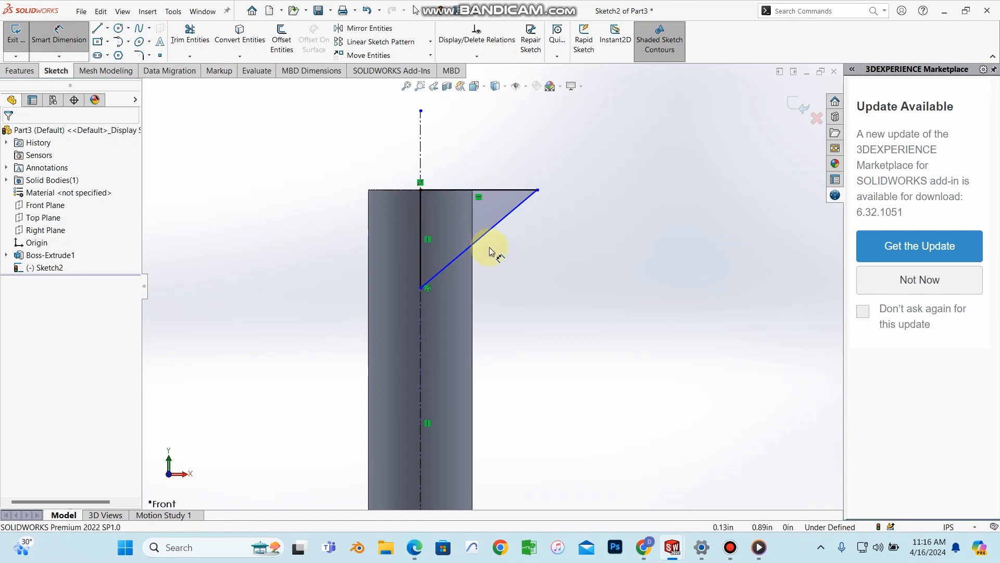
pyautogui.click(415, 547)
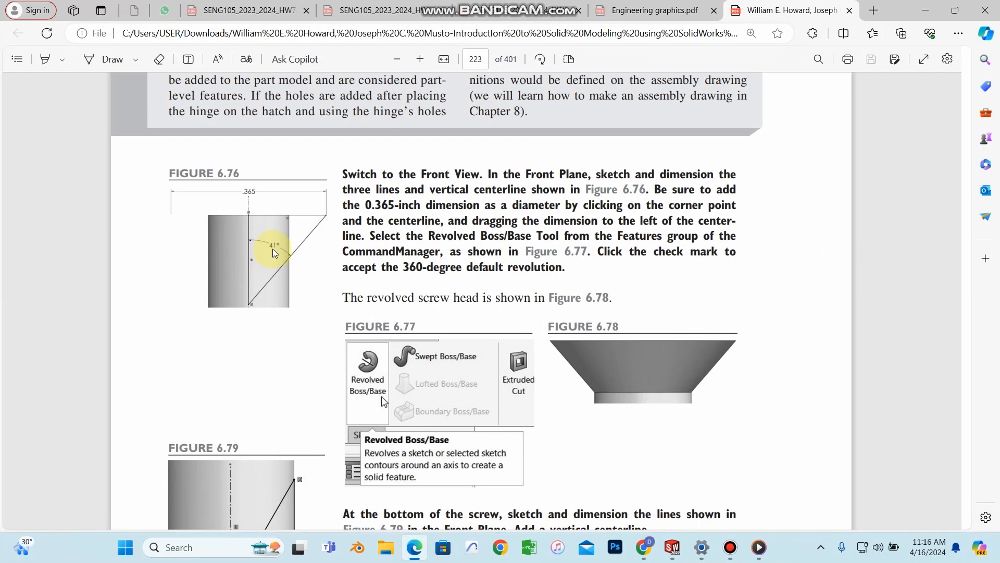
# Step: Dimension the angle between the vertical and slanted sides as 41°
pyautogui.click(932, 11)
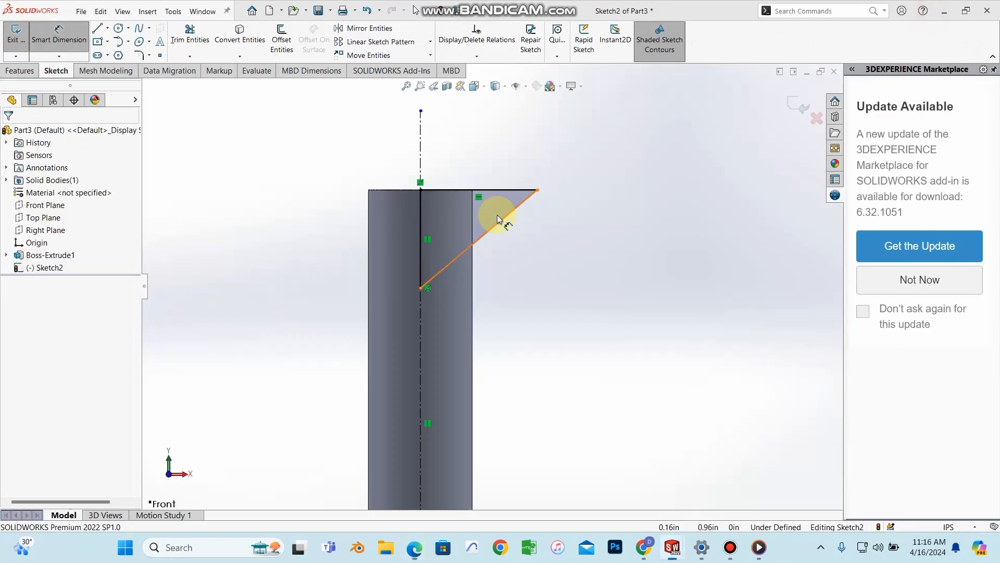
pyautogui.click(421, 223)
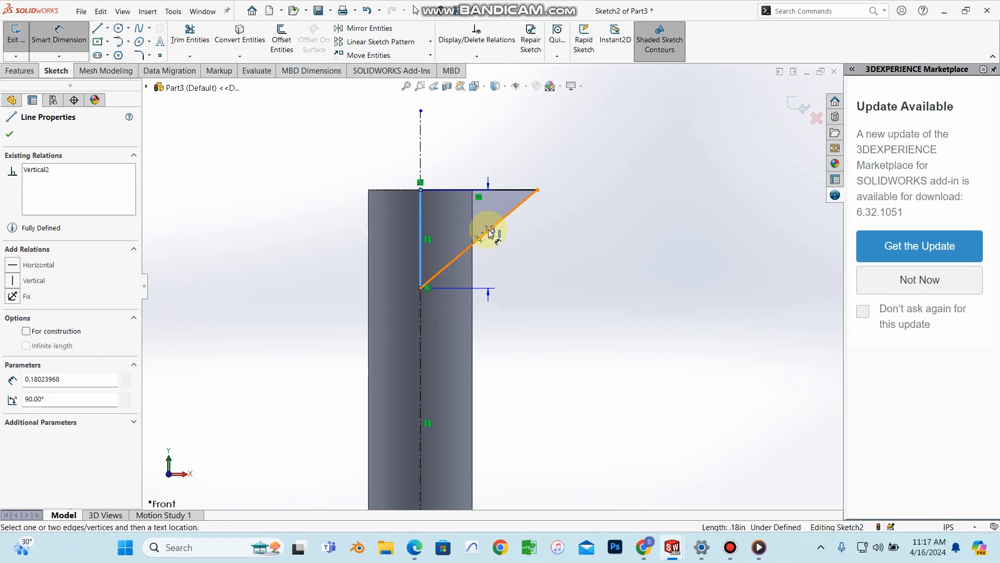
pyautogui.click(489, 232)
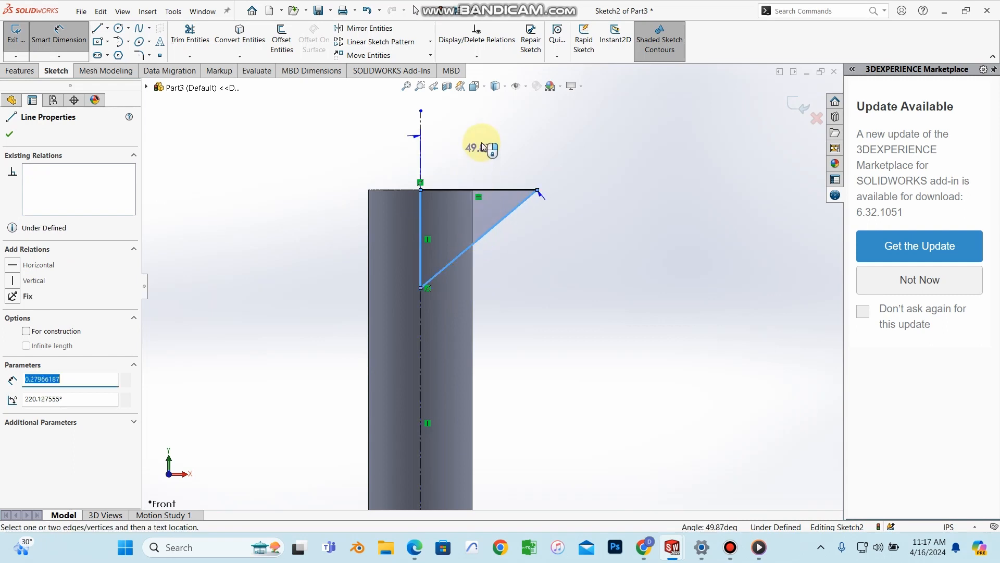
pyautogui.click(482, 143)
pyautogui.write('41')
pyautogui.press('Return')
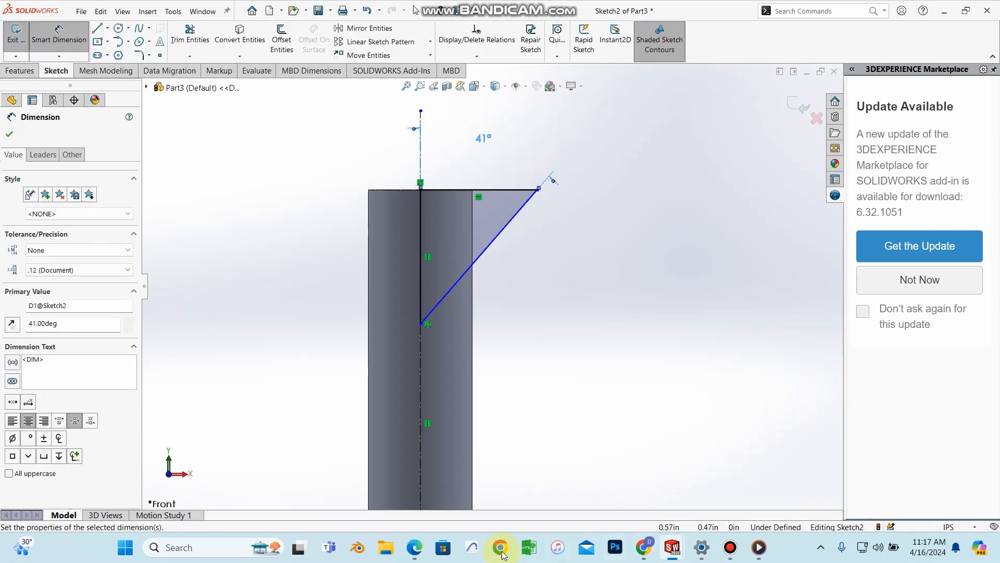
pyautogui.click(415, 546)
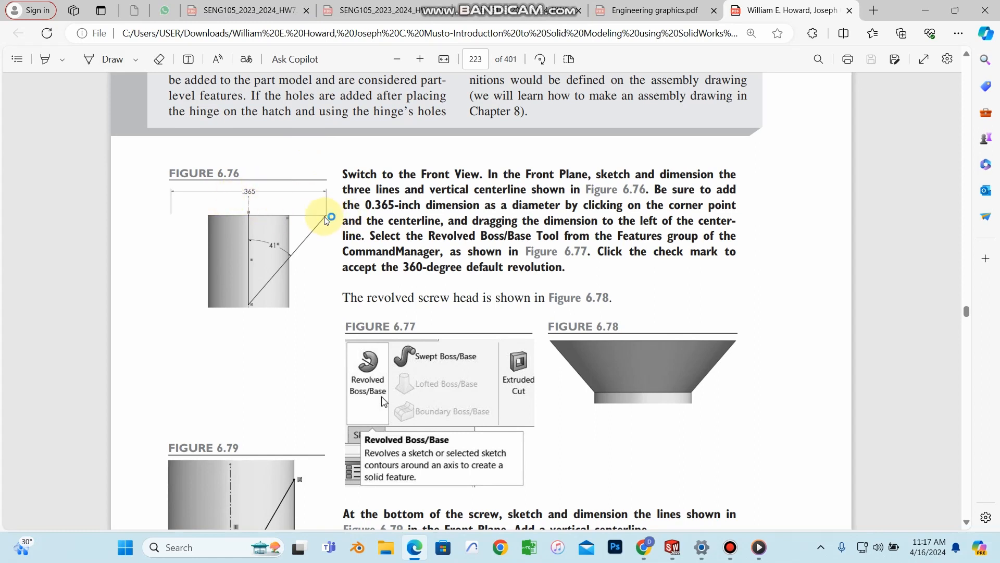
pyautogui.click(923, 10)
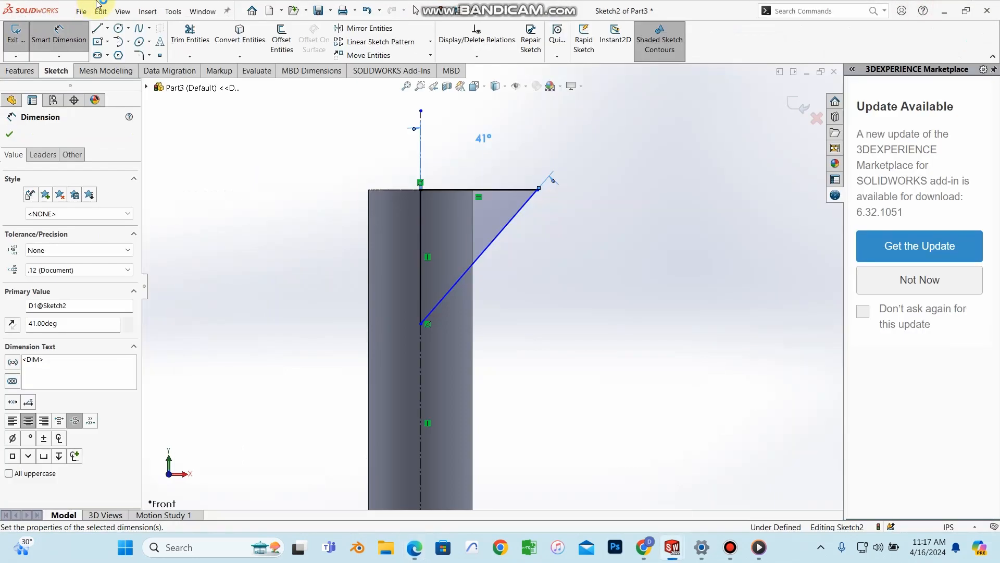
pyautogui.click(9, 134)
# Step: Dimension the 0.365 in diameter width about the centerline and preview a 360° Revolved Boss
pyautogui.click(59, 32)
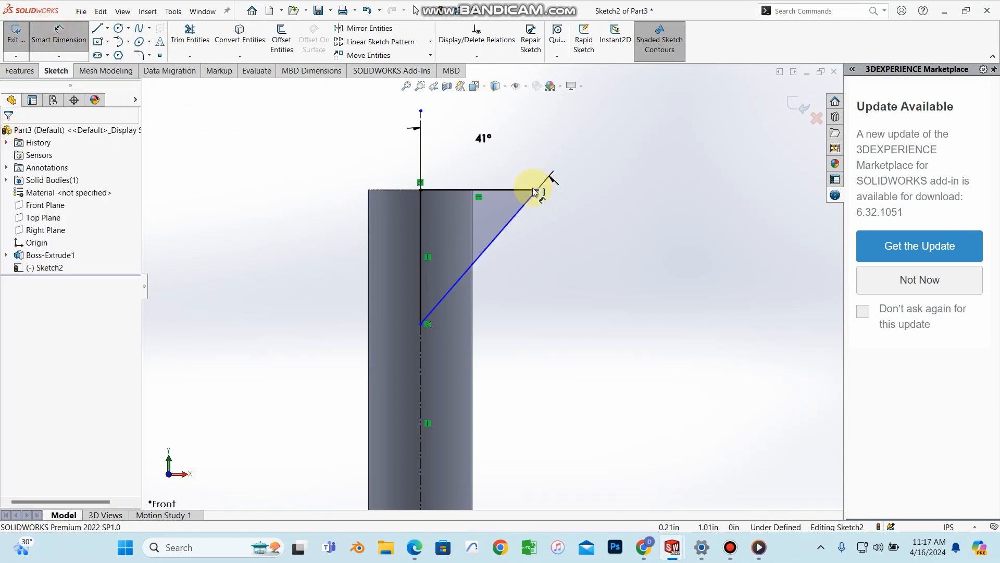
pyautogui.click(421, 111)
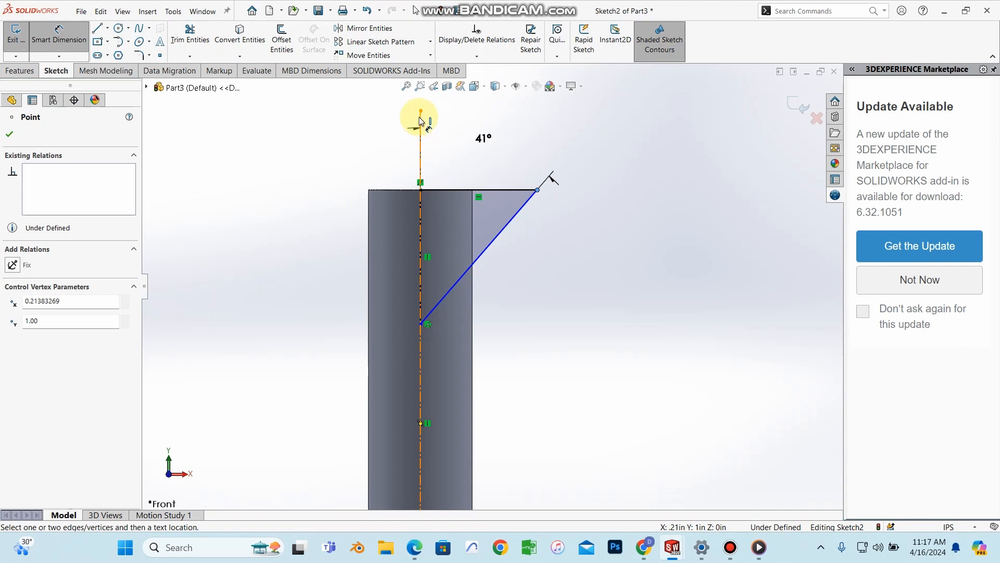
pyautogui.click(421, 119)
pyautogui.click(346, 139)
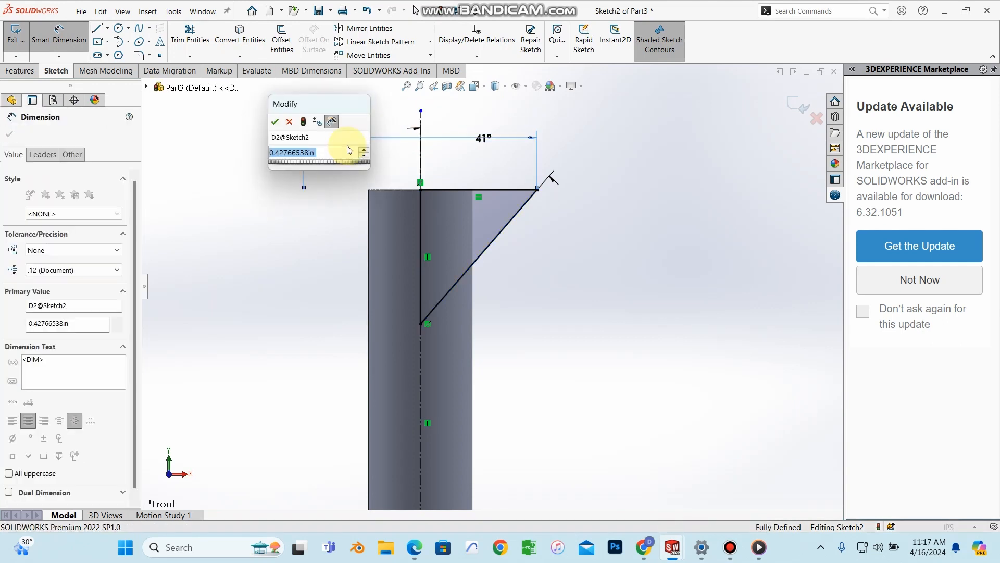
pyautogui.write('0.36')
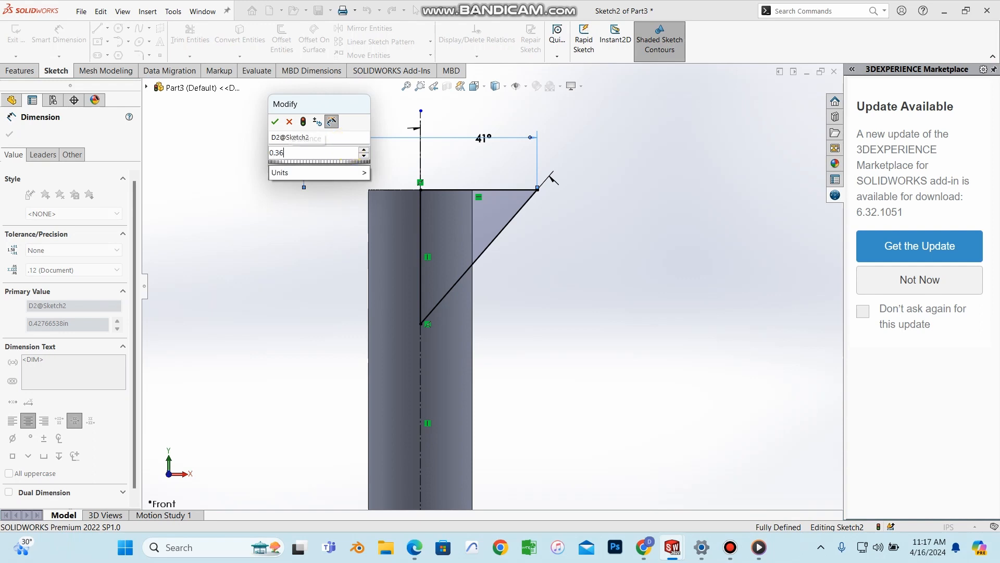
pyautogui.write('5')
pyautogui.press('Return')
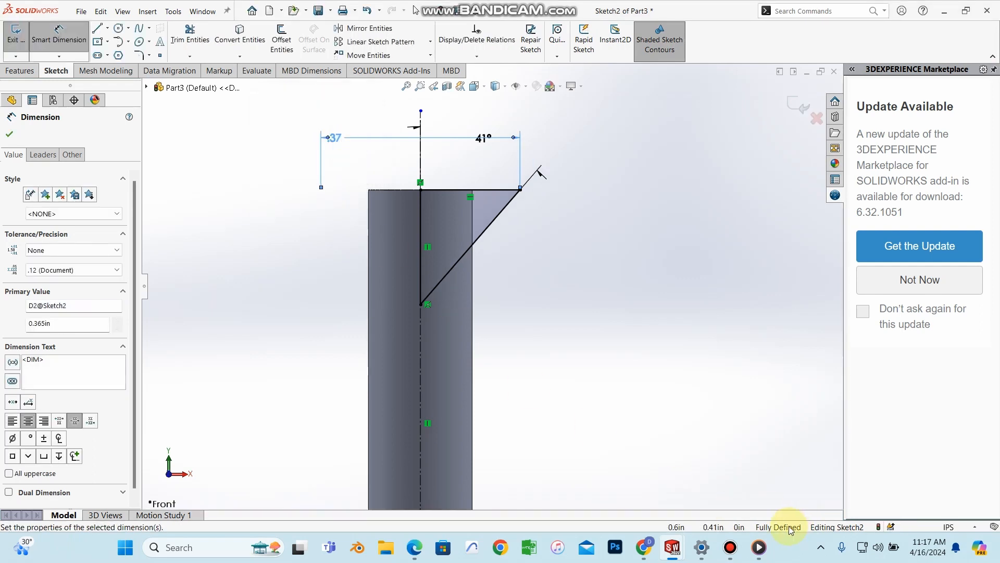
pyautogui.click(10, 135)
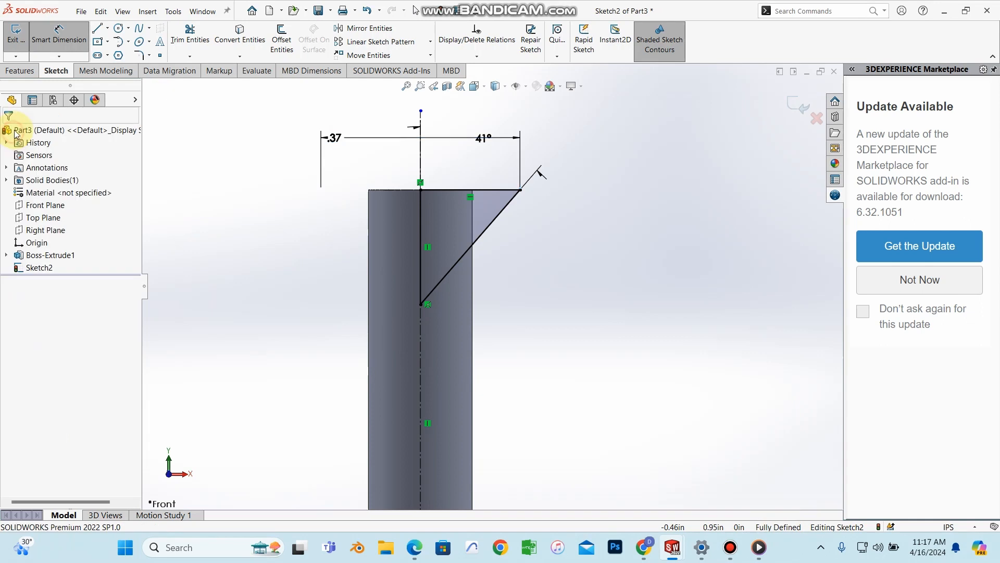
pyautogui.click(25, 72)
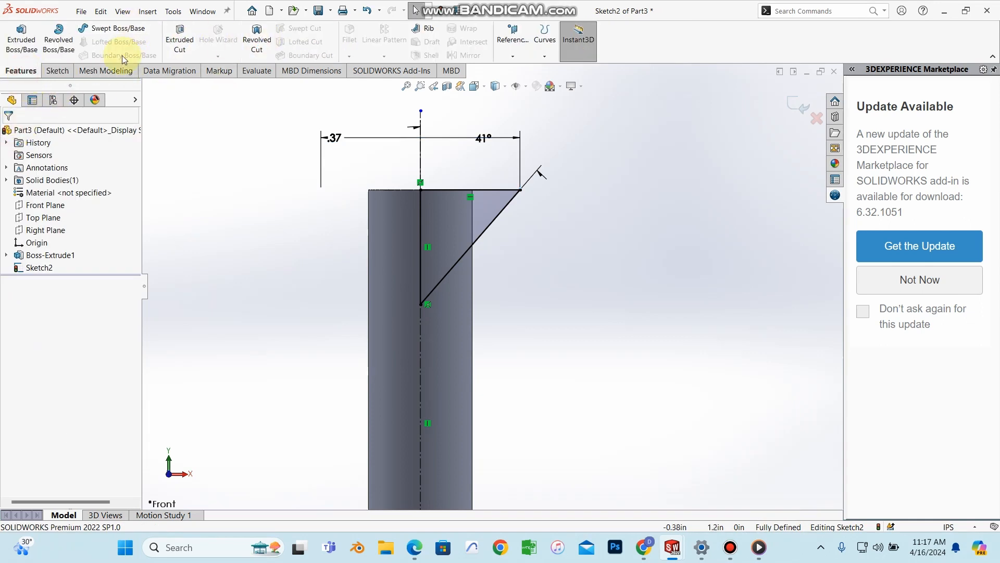
pyautogui.click(56, 42)
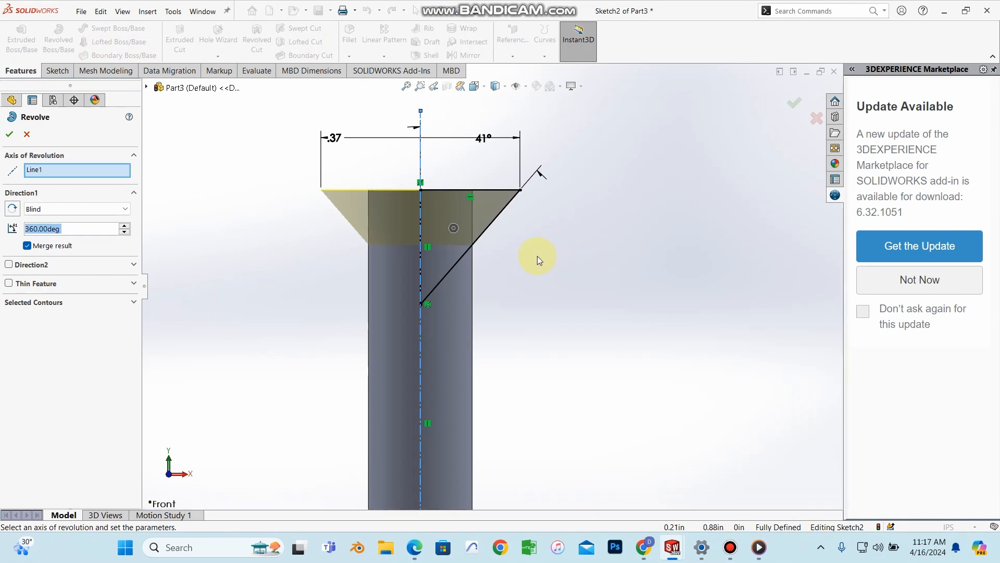
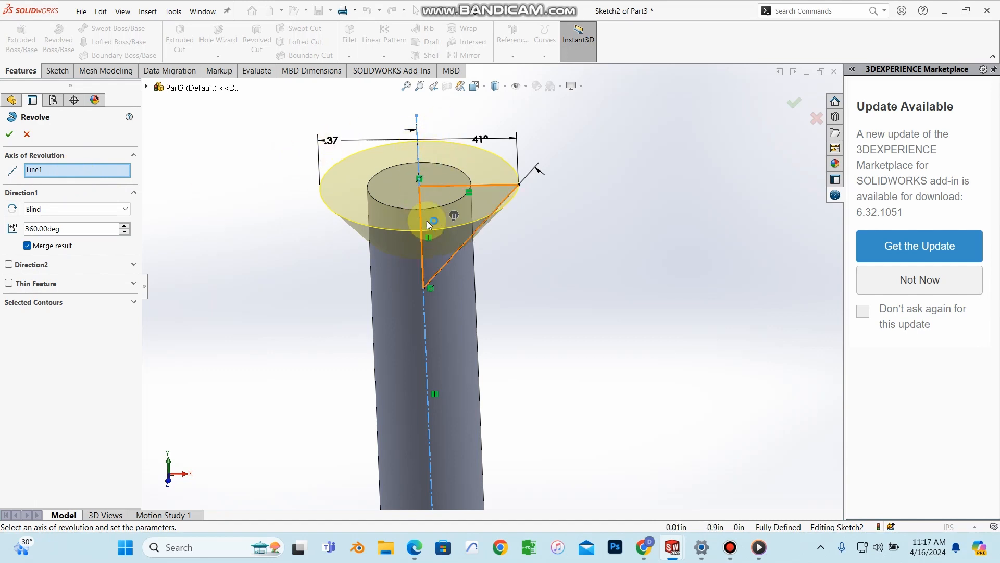
# Step: Accept the 360° revolve, inspect the new conical countersunk head, and select the Top Plane
pyautogui.click(10, 136)
pyautogui.moveTo(556, 203); pyautogui.dragTo(542, 275, button='middle')
pyautogui.scroll(-4, 424, 194)
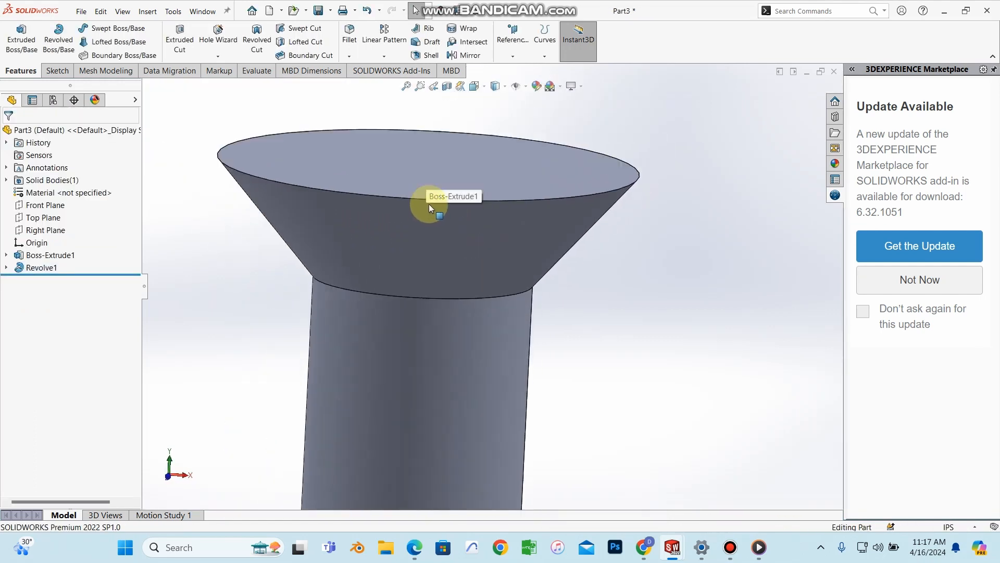
pyautogui.scroll(8, 430, 204)
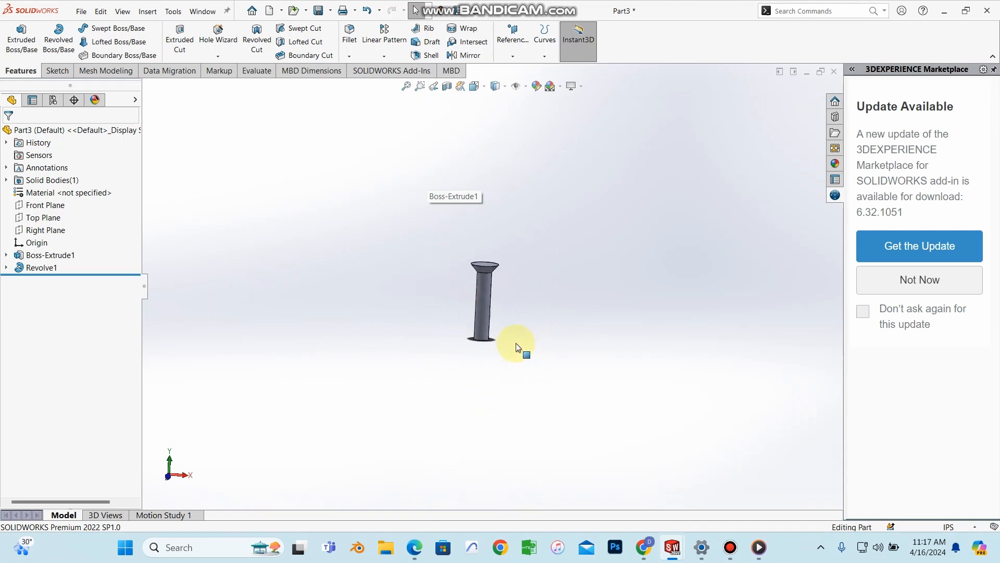
pyautogui.scroll(-6, 451, 326)
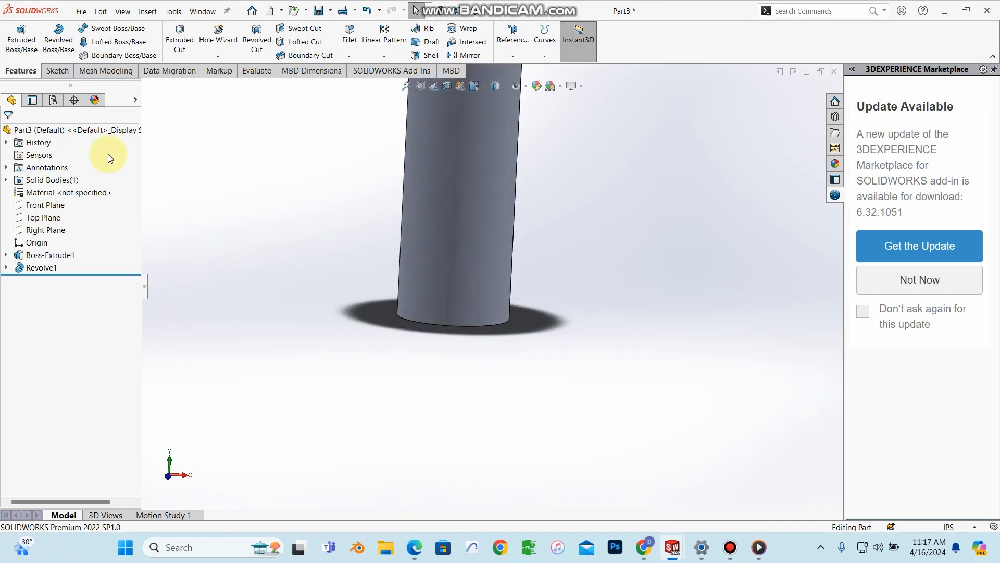
pyautogui.click(42, 217)
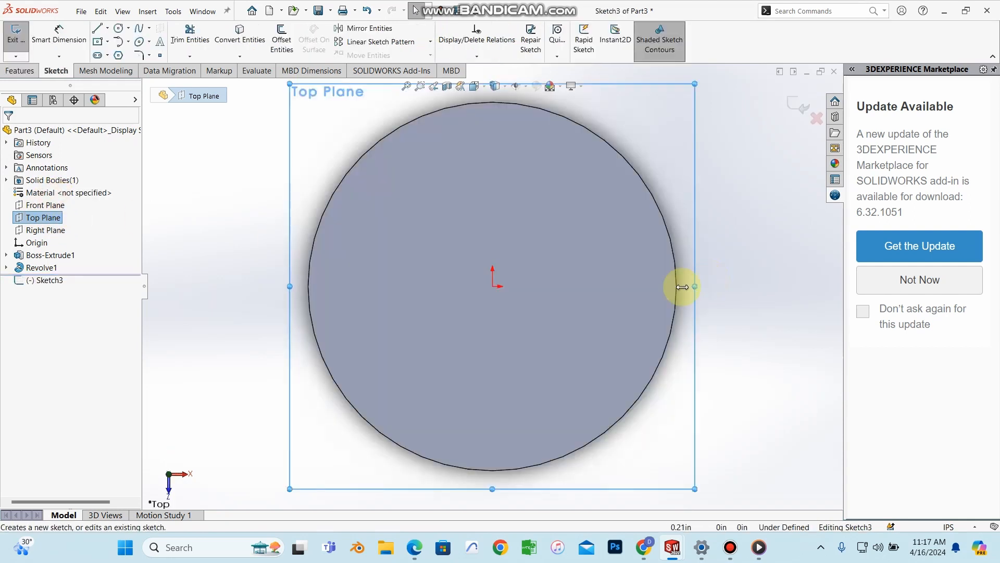
# Step: Drop the unwanted Top Plane sketch and start a new sketch on the Front Plane, viewed face-on
pyautogui.click(45, 204)
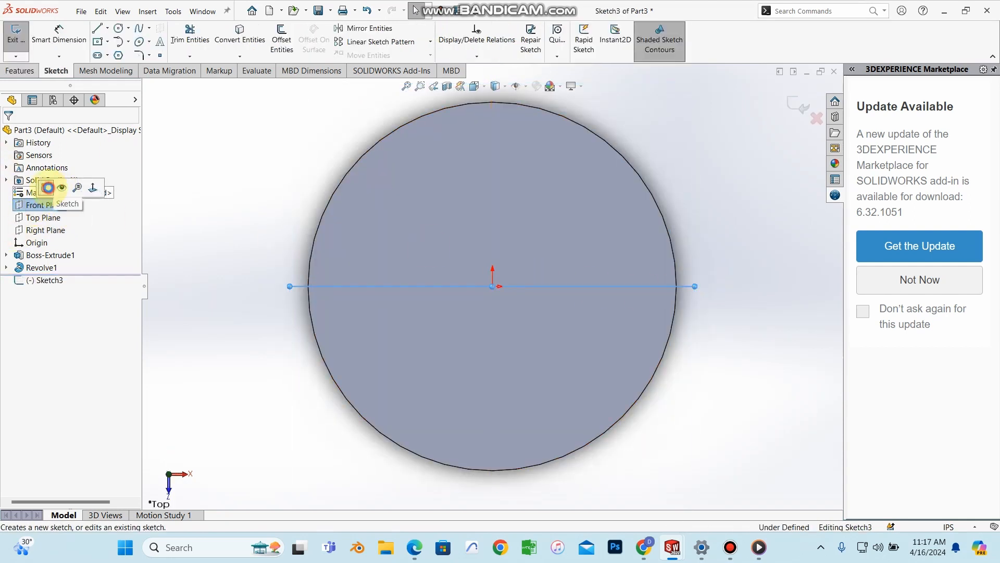
pyautogui.click(48, 188)
pyautogui.click(34, 206)
pyautogui.click(72, 189)
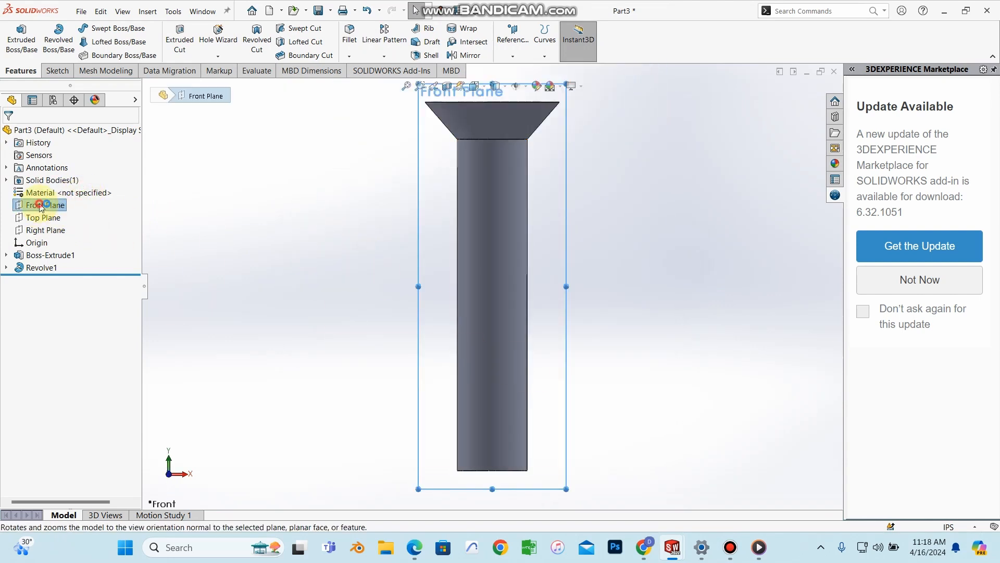
pyautogui.click(40, 205)
pyautogui.click(48, 188)
pyautogui.scroll(-3, 523, 436)
pyautogui.scroll(5, 523, 439)
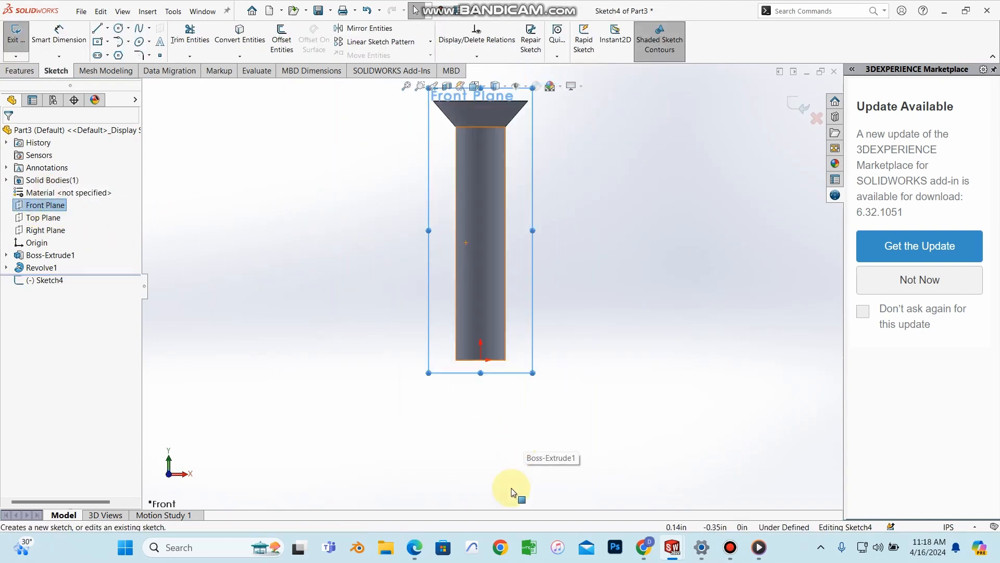
# Step: Check Figure 6.79 in the PDF tutorial and return to the model
pyautogui.moveTo(415, 547)
pyautogui.click(411, 477)
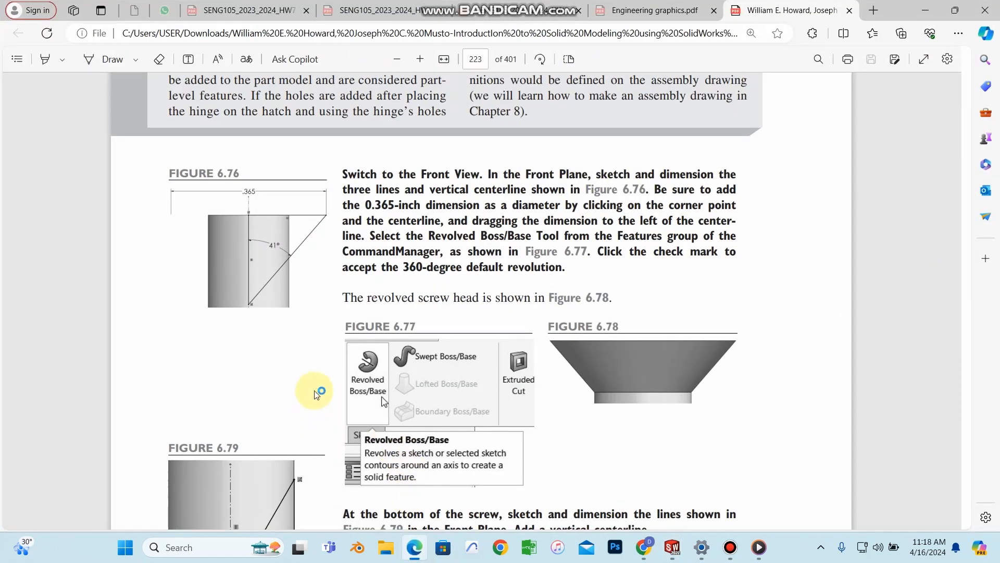
pyautogui.scroll(-4, 316, 395)
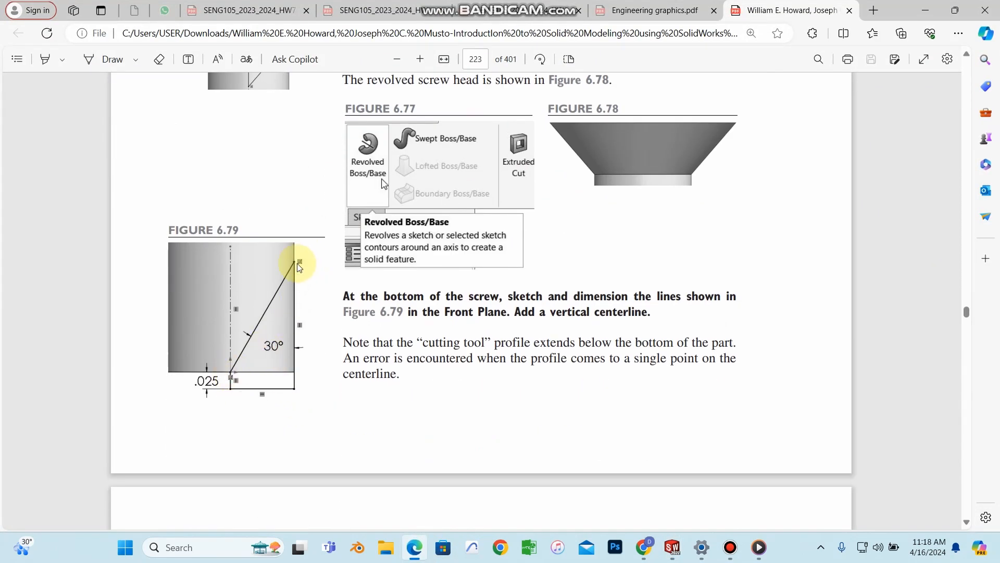
pyautogui.click(929, 10)
pyautogui.click(108, 29)
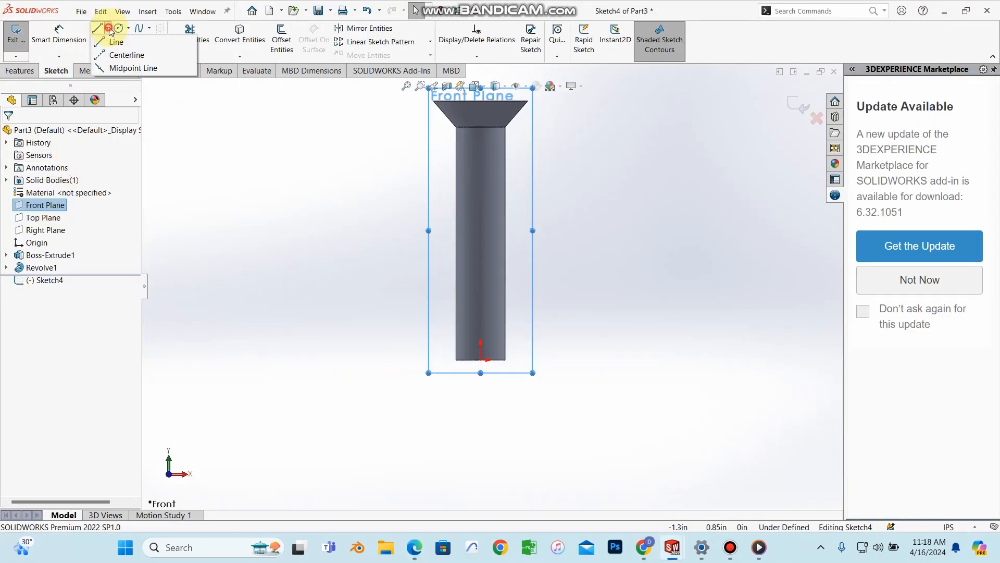
# Step: Draw a vertical centerline from the shaft's bottom midpoint up to its top
pyautogui.click(125, 54)
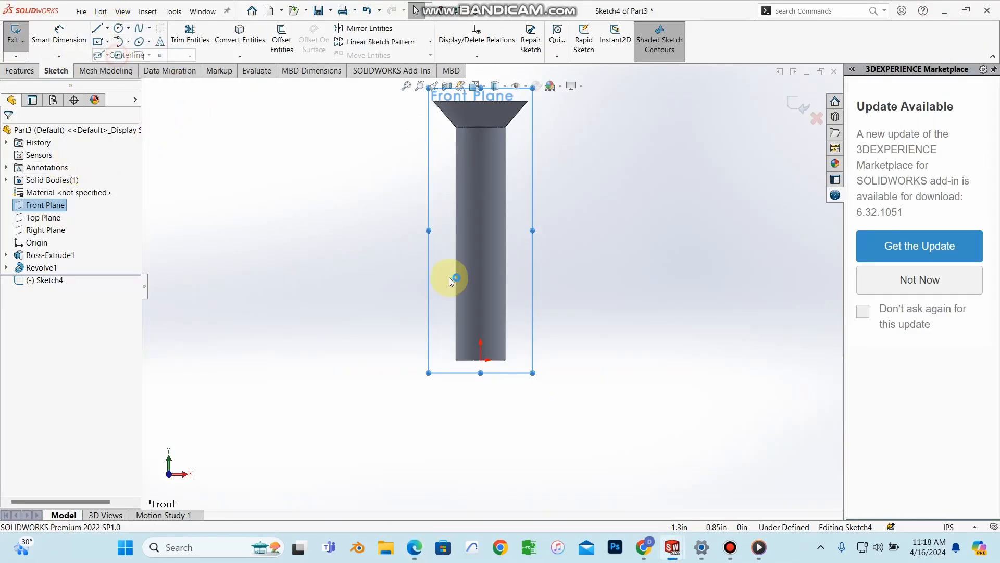
pyautogui.click(482, 361)
pyautogui.click(481, 128)
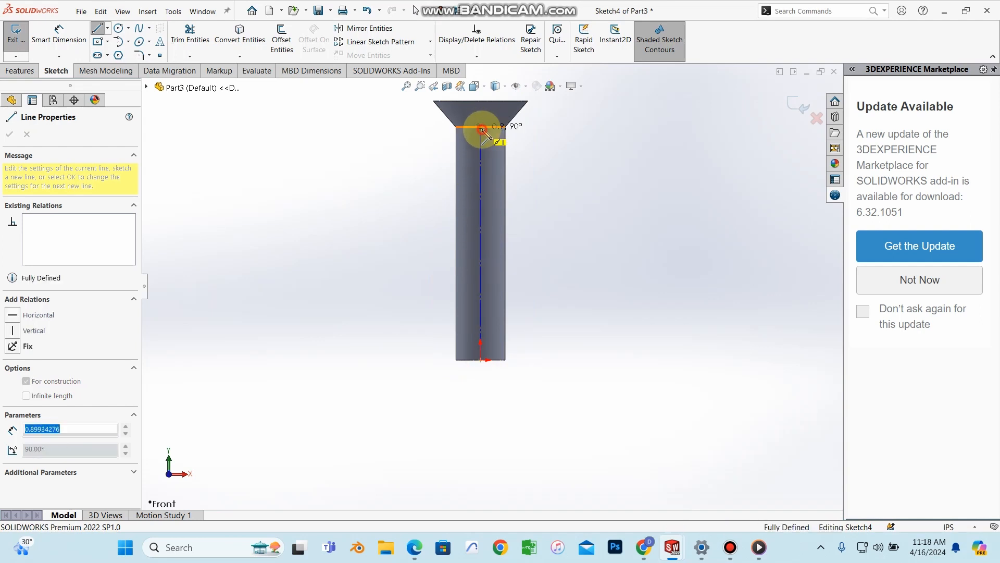
pyautogui.rightClick(481, 130)
pyautogui.click(509, 139)
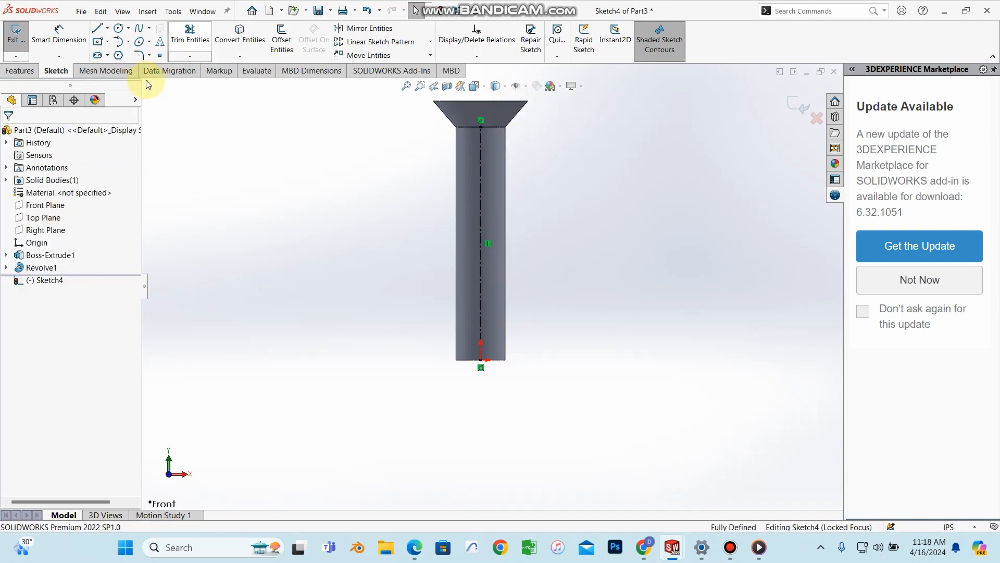
# Step: Draw a closed profile: a diagonal from the bottom centre to the right edge, closing below the shaft
pyautogui.click(107, 28)
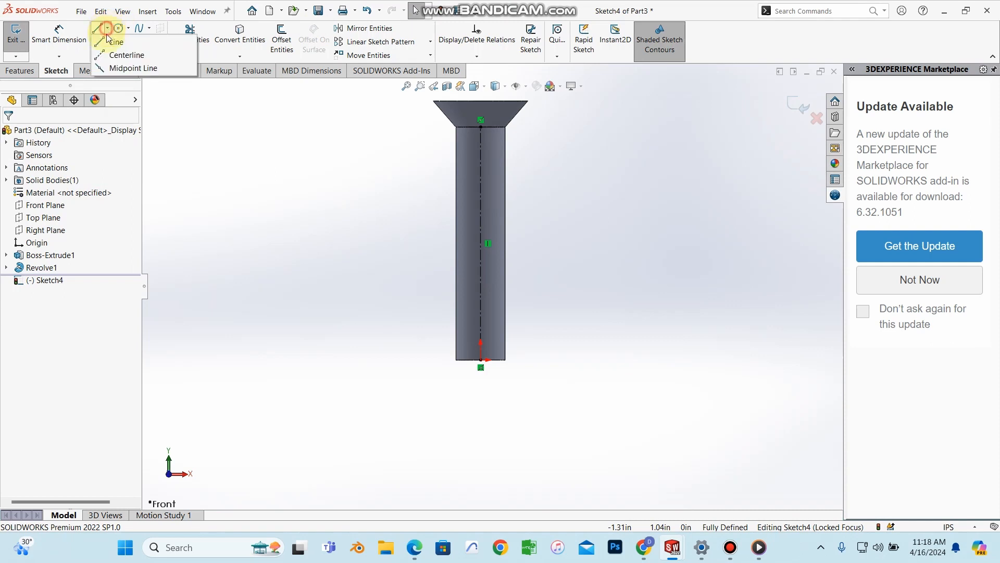
pyautogui.click(109, 43)
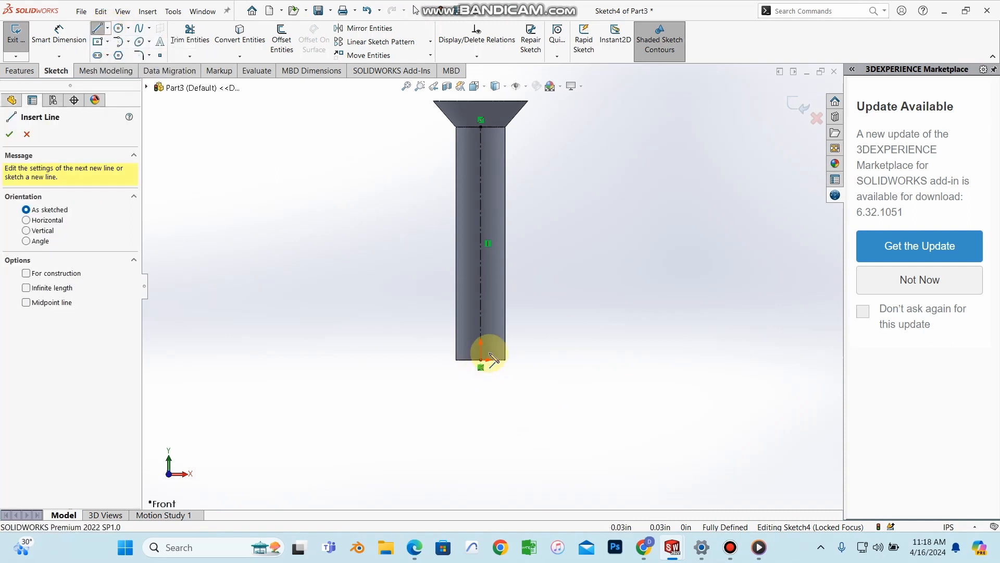
pyautogui.scroll(-6, 482, 350)
pyautogui.scroll(-1, 466, 341)
pyautogui.moveTo(454, 327)
pyautogui.mouseDown()
pyautogui.moveTo(591, 203)
pyautogui.moveTo(612, 168)
pyautogui.mouseUp()
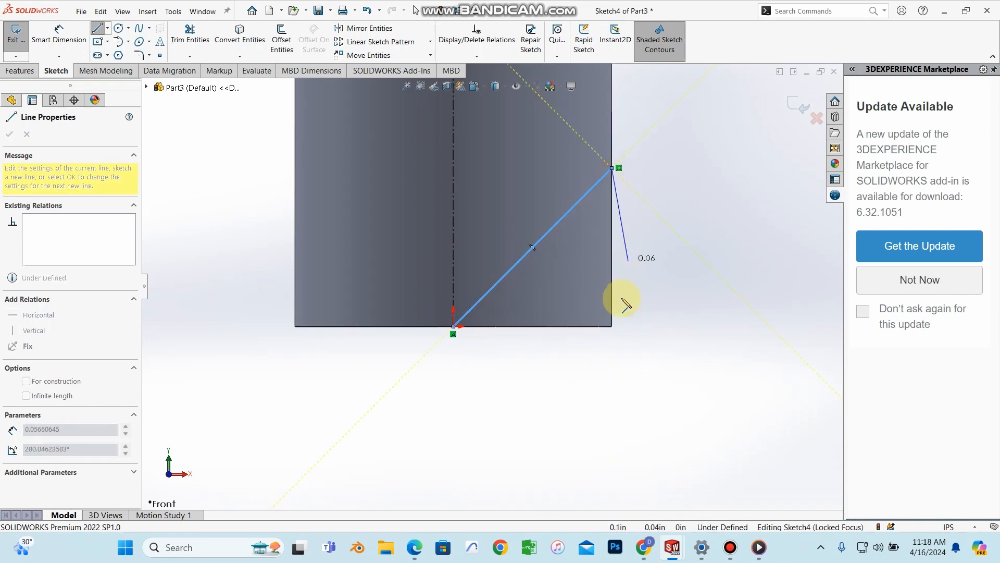
pyautogui.click(611, 359)
pyautogui.click(454, 359)
pyautogui.click(453, 326)
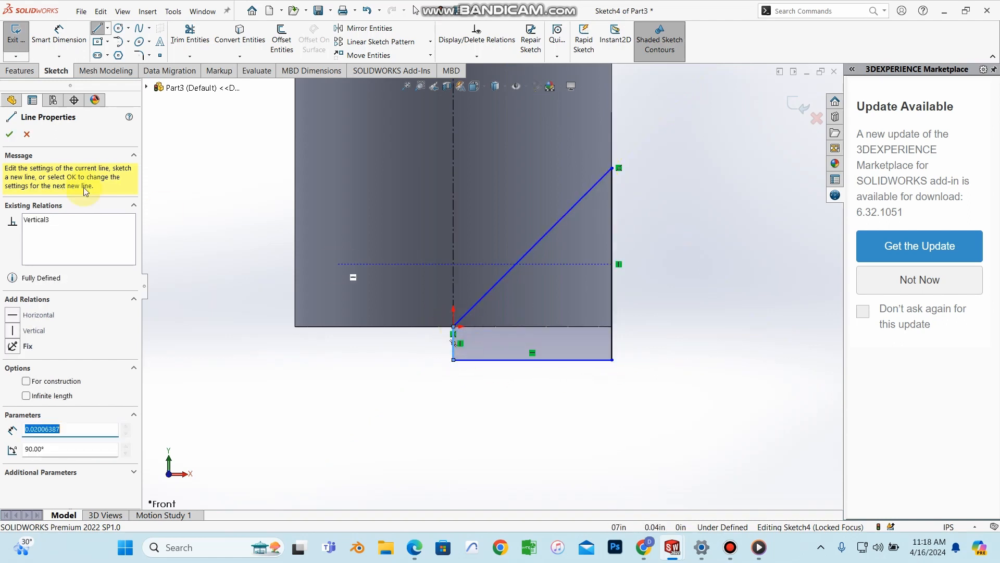
pyautogui.click(10, 135)
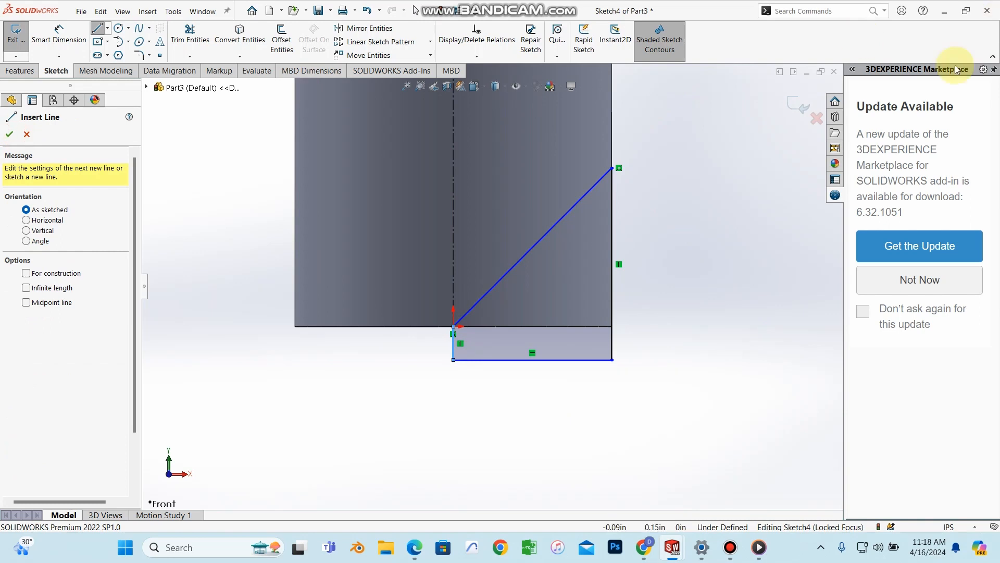
pyautogui.click(415, 547)
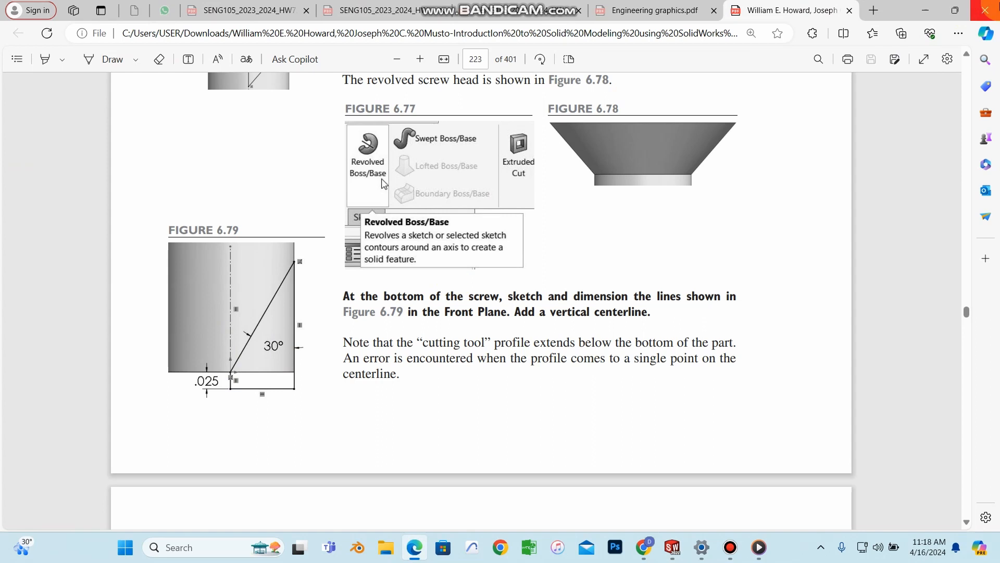
pyautogui.click(934, 7)
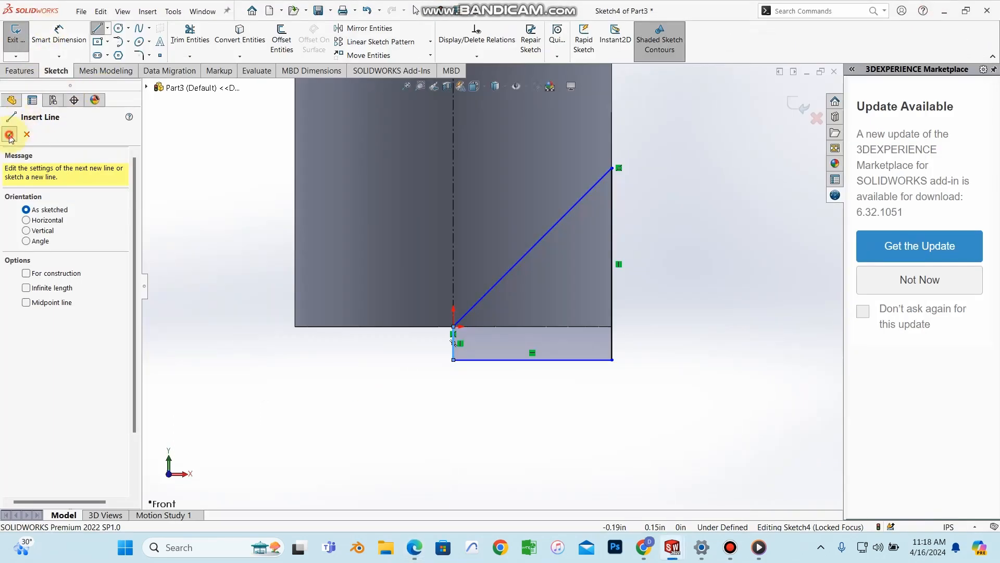
# Step: Dimension the short vertical line at the profile's bottom to 0.025 in
pyautogui.click(61, 46)
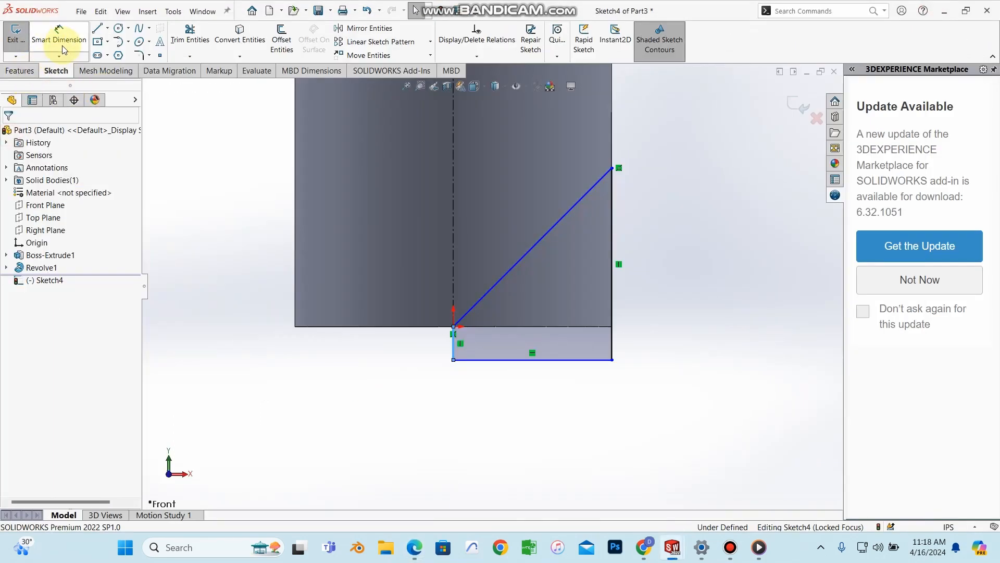
pyautogui.click(455, 346)
pyautogui.click(302, 350)
pyautogui.click(302, 351)
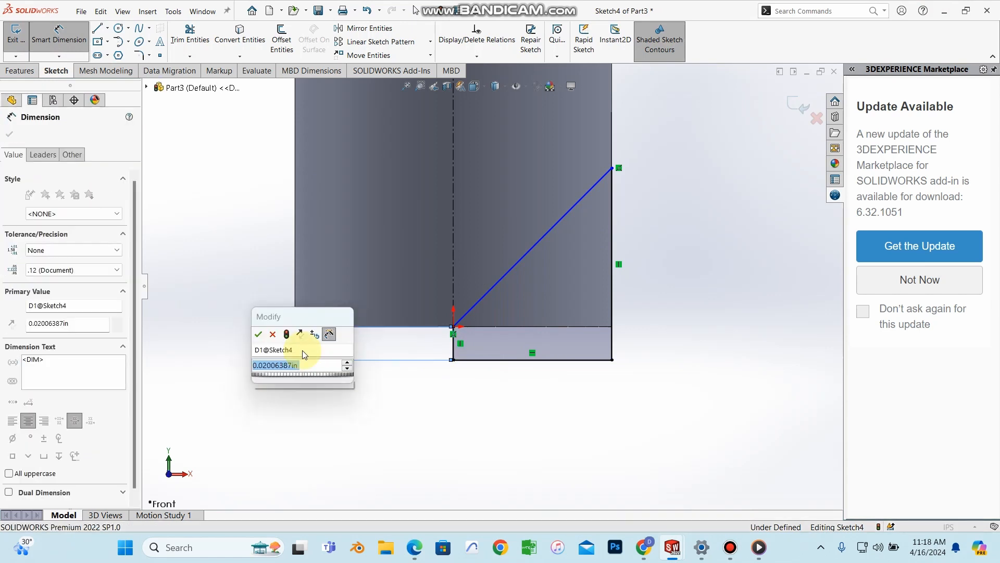
pyautogui.write('0')
pyautogui.write('.02')
pyautogui.write('5')
pyautogui.press('BackSpace')
pyautogui.press('BackSpace')
pyautogui.write('025')
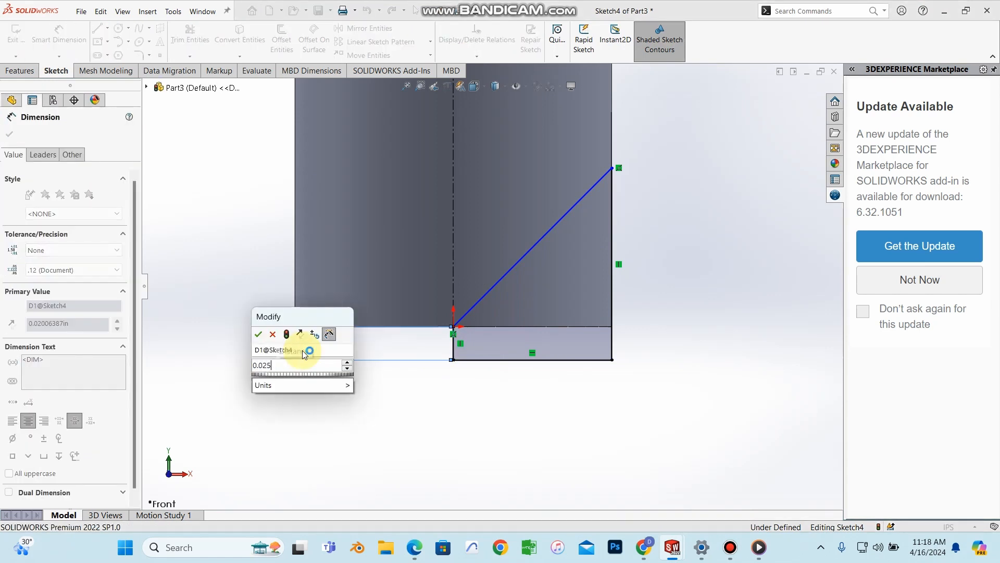
pyautogui.press('Return')
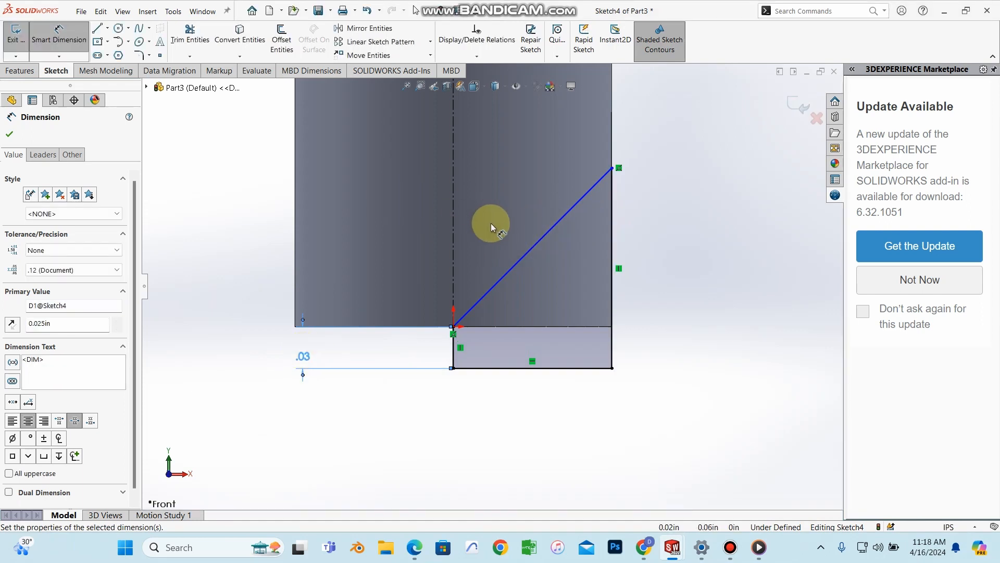
pyautogui.click(9, 134)
# Step: Dimension the angle between the diagonal and the right vertical edge as 30°
pyautogui.click(60, 39)
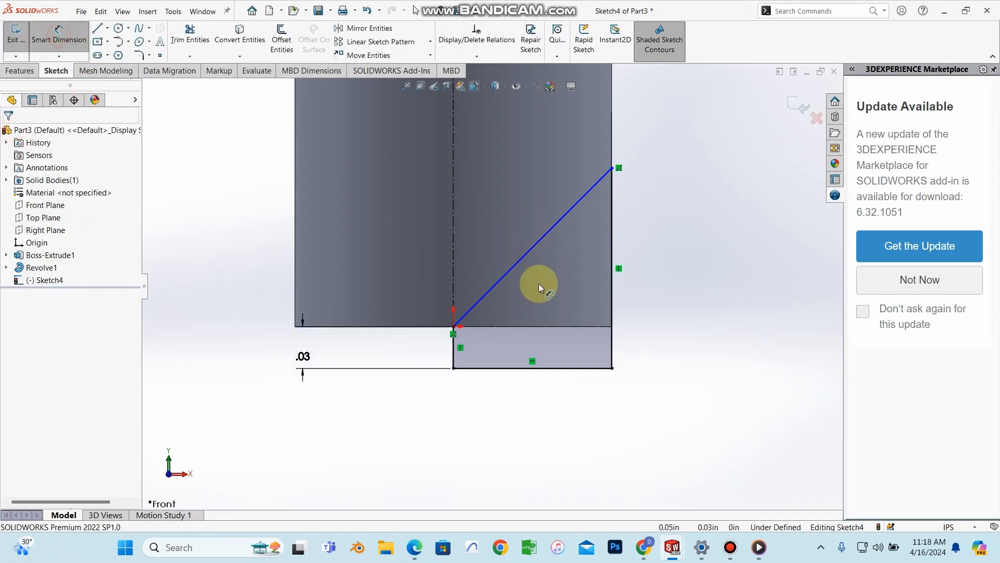
pyautogui.click(514, 268)
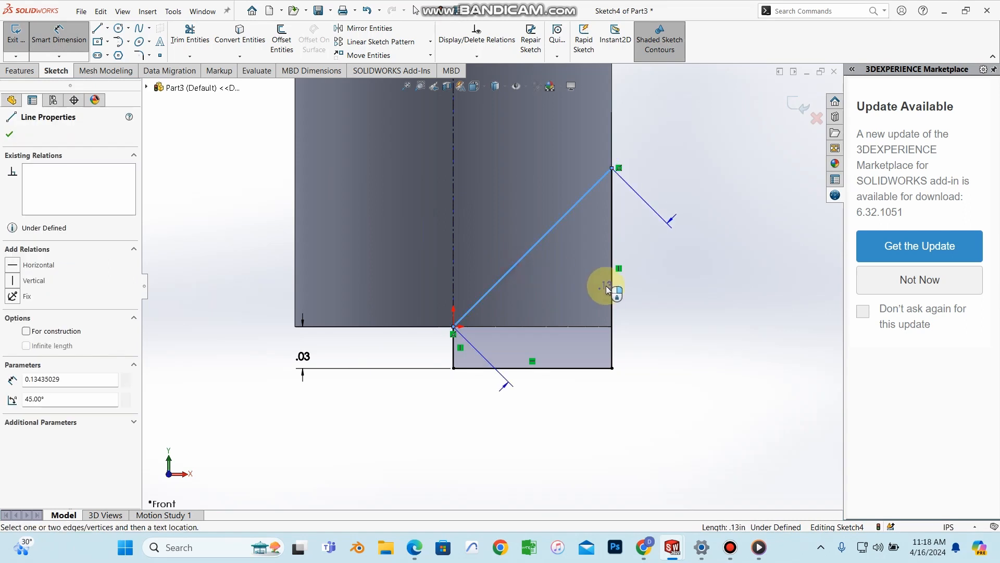
pyautogui.click(613, 293)
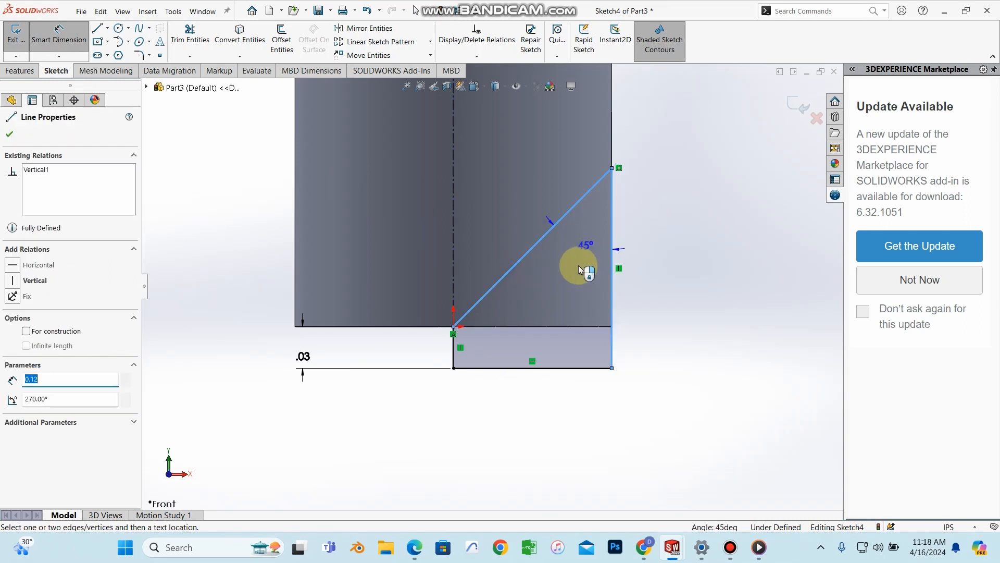
pyautogui.click(576, 290)
pyautogui.write('30')
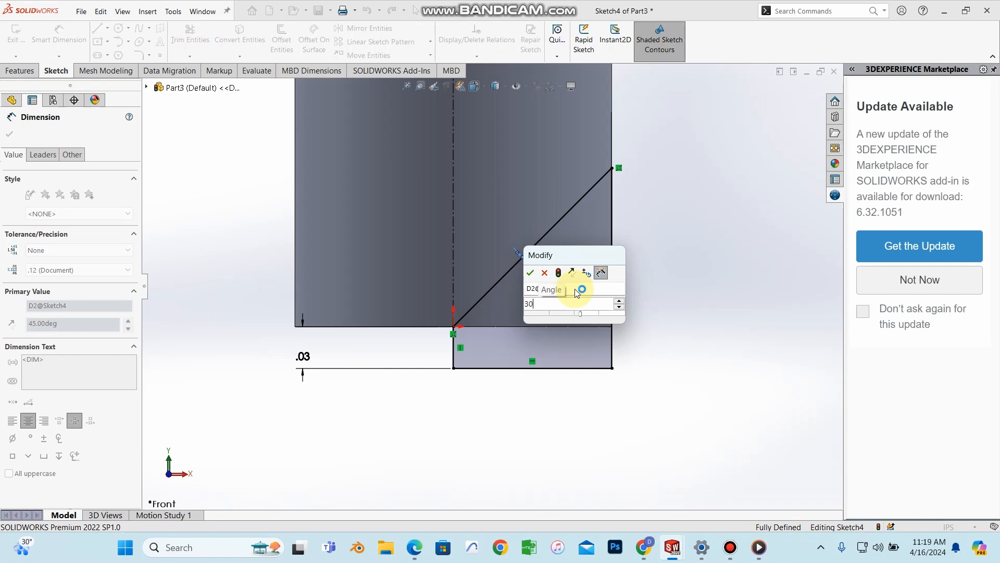
pyautogui.press('Return')
pyautogui.scroll(5, 476, 202)
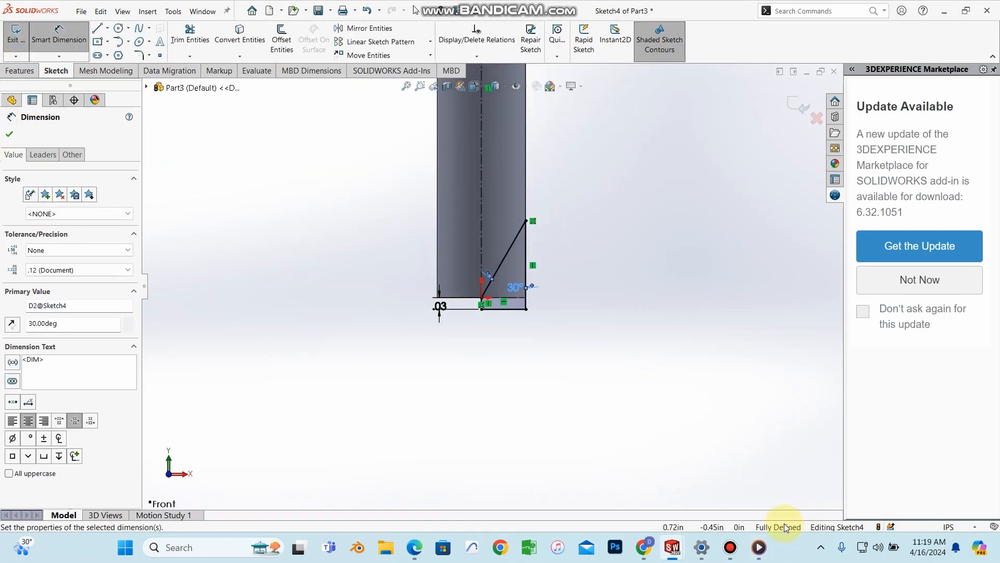
pyautogui.click(11, 133)
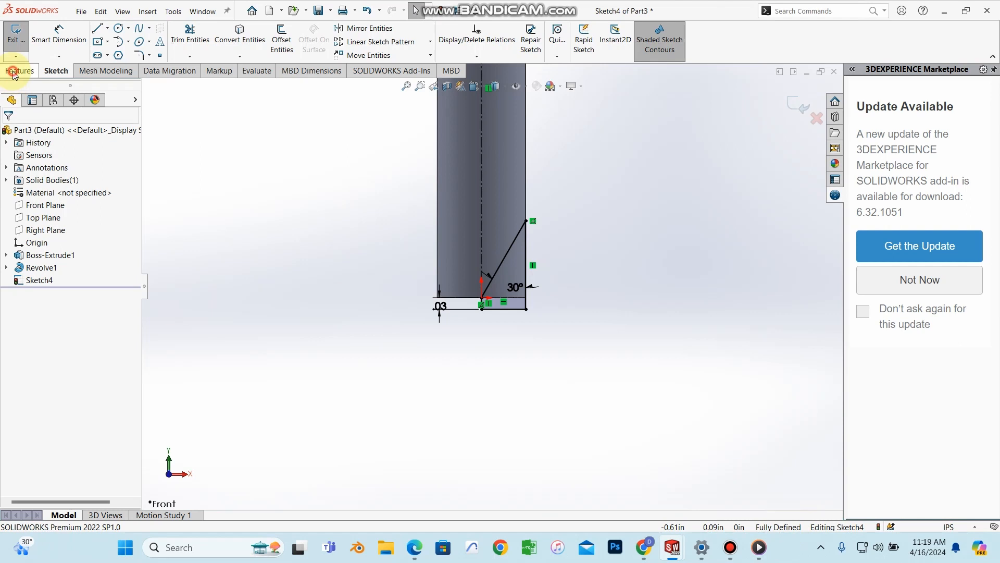
# Step: Revolved-cut the triangle profile 360° about the centerline to make a pointed shaft tip
pyautogui.click(17, 71)
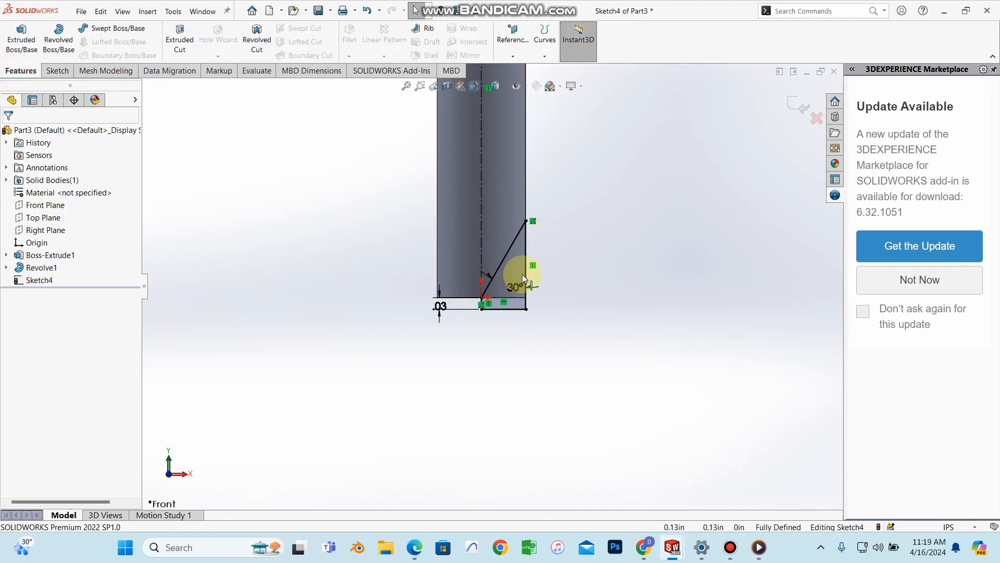
pyautogui.click(258, 42)
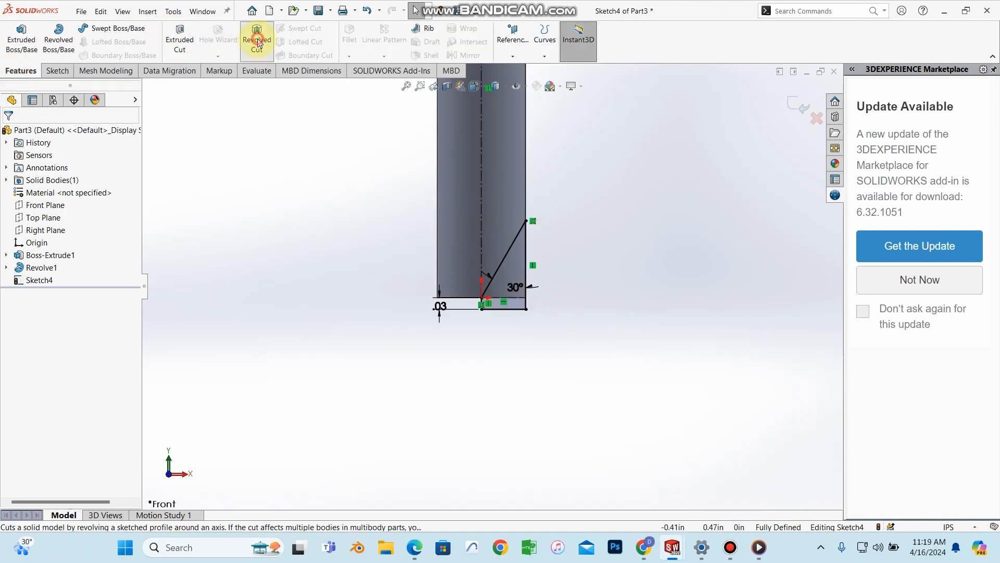
pyautogui.moveTo(592, 261); pyautogui.dragTo(594, 221, button='middle')
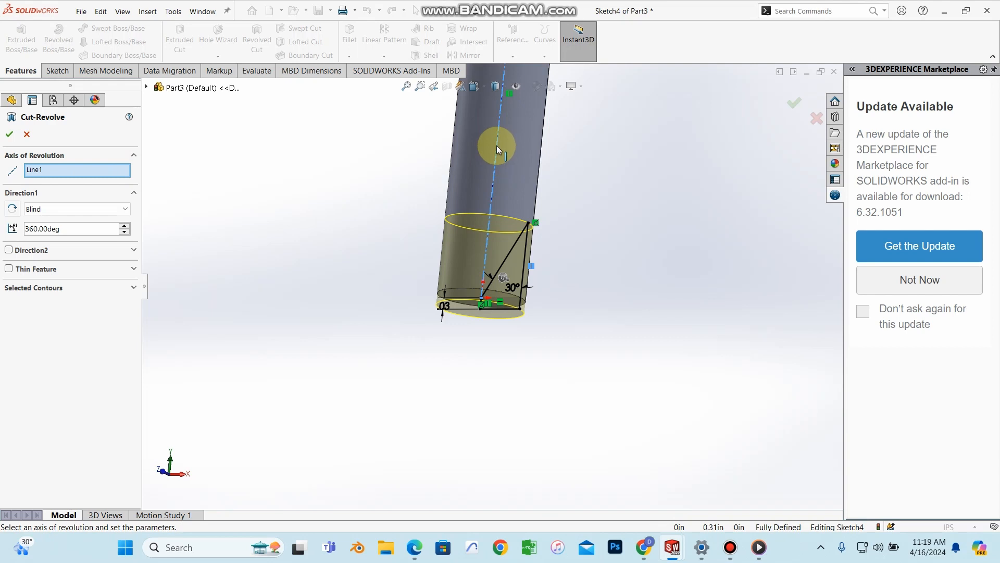
pyautogui.click(16, 136)
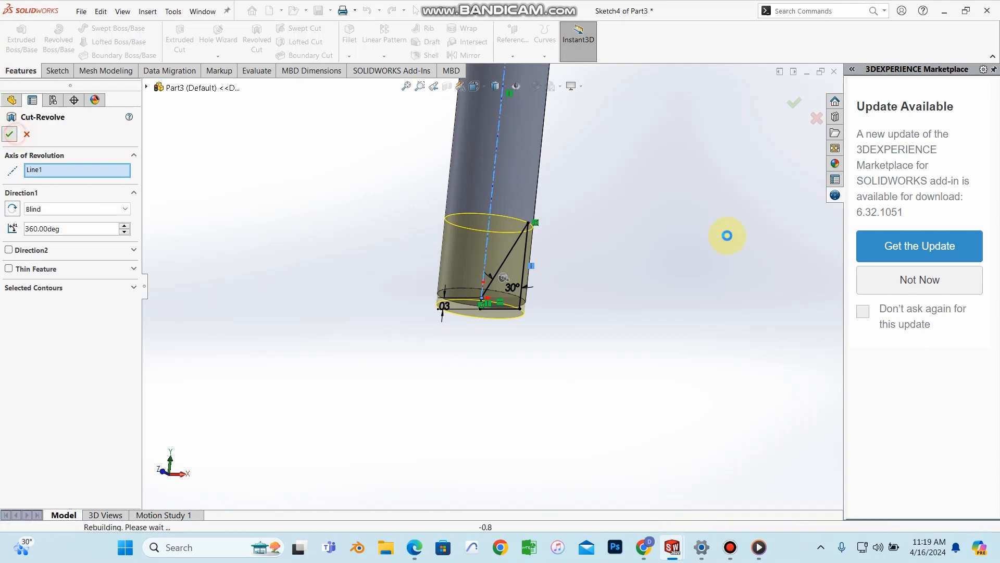
pyautogui.scroll(5, 581, 203)
pyautogui.moveTo(577, 196); pyautogui.dragTo(522, 226, button='middle')
pyautogui.scroll(-6, 469, 230)
pyautogui.moveTo(489, 267)
pyautogui.mouseDown(button='middle')
pyautogui.moveTo(487, 317)
pyautogui.moveTo(454, 218)
pyautogui.moveTo(482, 263)
pyautogui.mouseUp(button='middle')
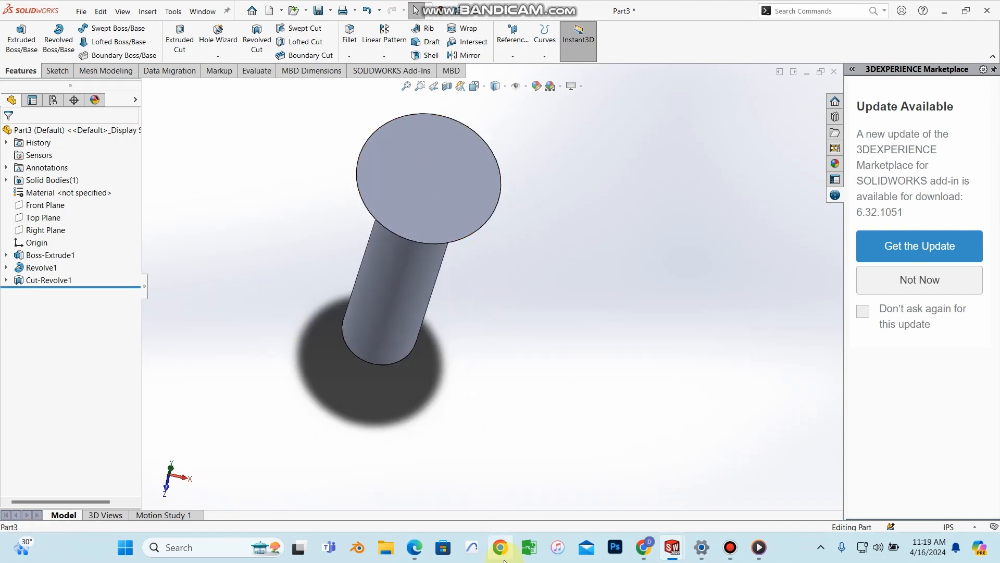
# Step: Show the PDF tutorial at page 224 with the slotted-head Figures 6.81–6.83, in a restored-down window
pyautogui.click(416, 547)
pyautogui.scroll(-10, 458, 458)
pyautogui.scroll(2, 617, 175)
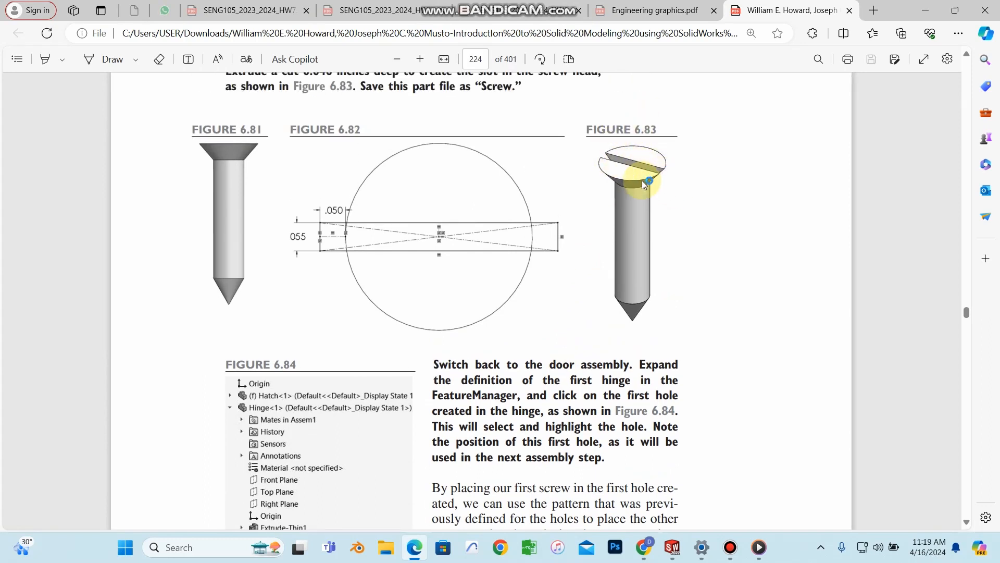
pyautogui.doubleClick(913, 17)
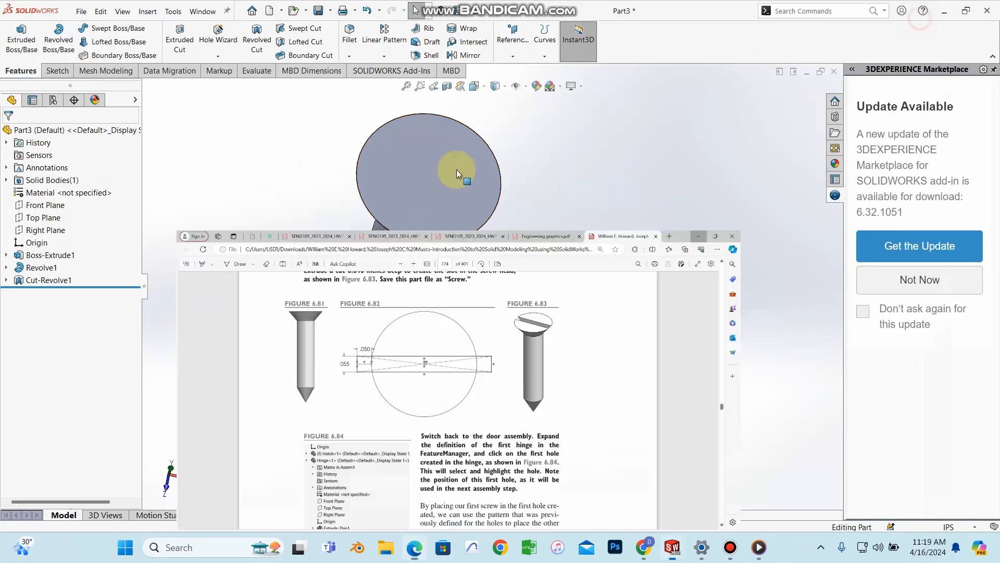
# Step: On the head's top face, sketch a center rectangle from the origin extending past the head's edge
pyautogui.click(457, 170)
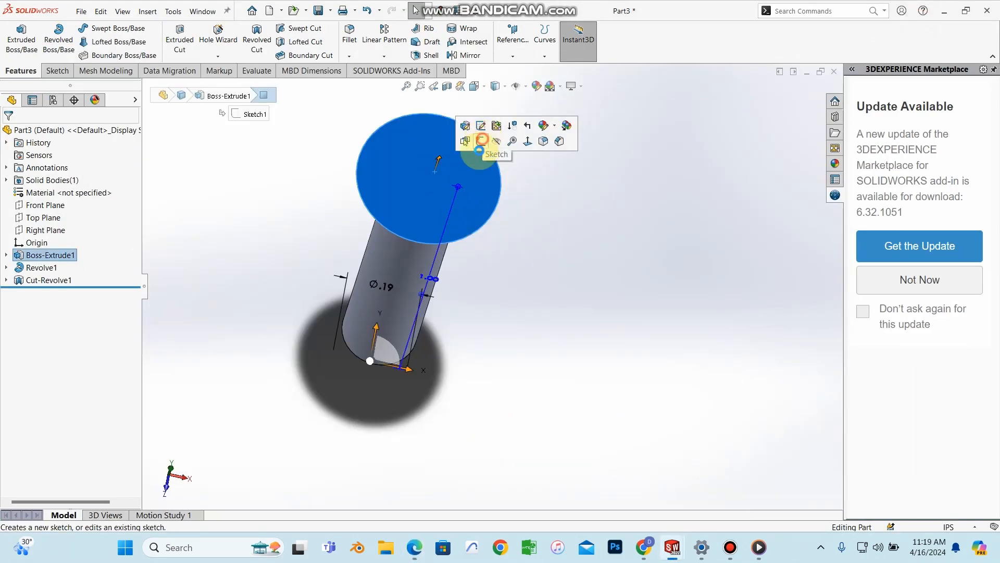
pyautogui.click(480, 140)
pyautogui.click(107, 42)
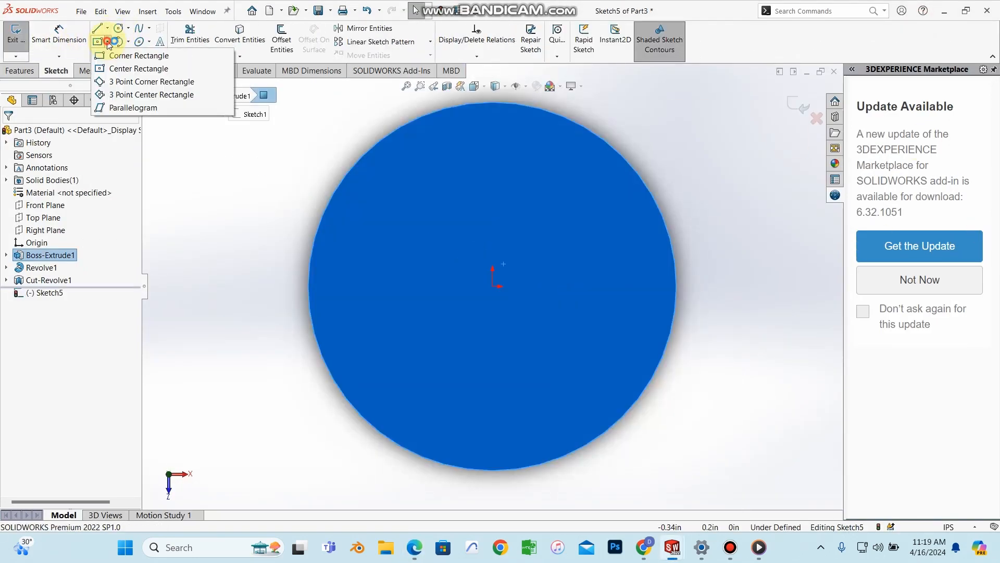
pyautogui.click(128, 68)
pyautogui.click(492, 287)
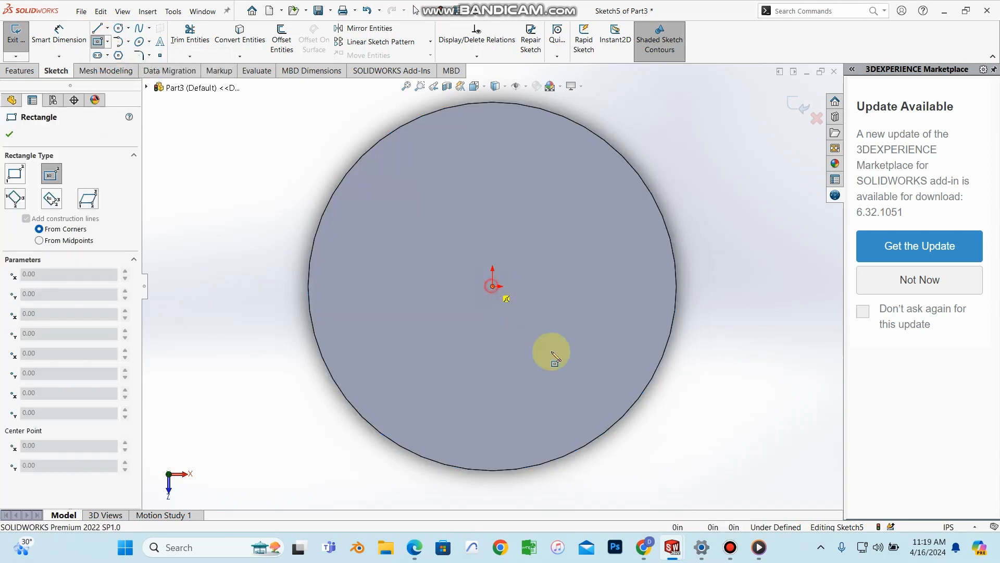
pyautogui.click(725, 322)
pyautogui.click(12, 131)
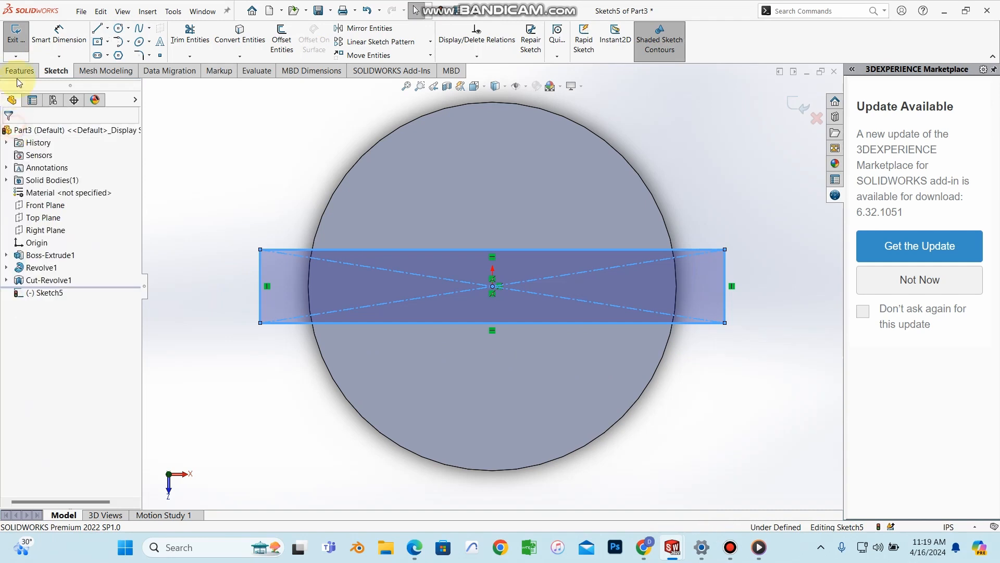
pyautogui.click(19, 70)
pyautogui.moveTo(653, 401); pyautogui.dragTo(621, 254, button='middle')
pyautogui.scroll(6, 621, 255)
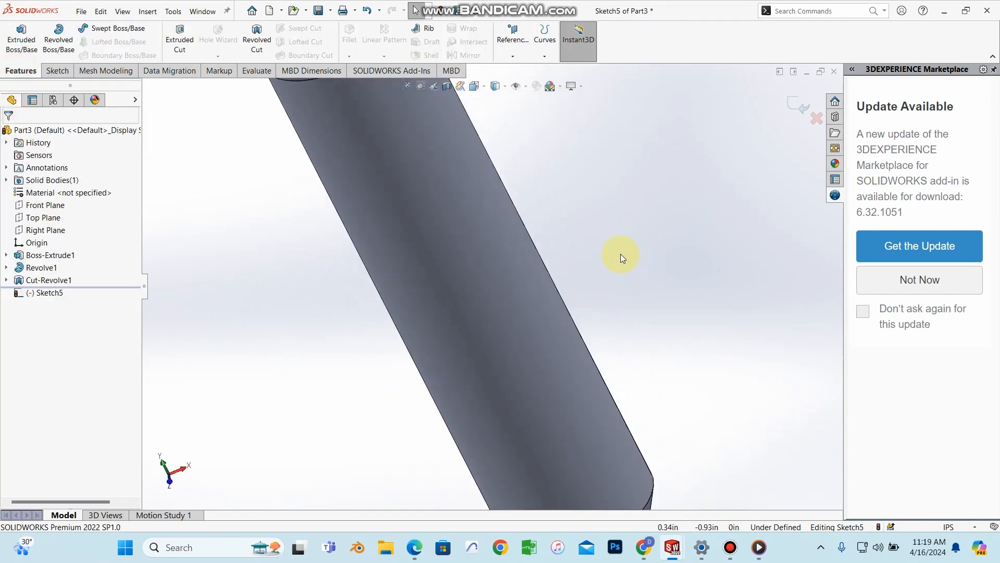
# Step: Extrude-cut the rectangle Blind 0.05 in deep to form the slot across the head
pyautogui.click(180, 45)
pyautogui.moveTo(463, 197); pyautogui.dragTo(435, 190, button='middle')
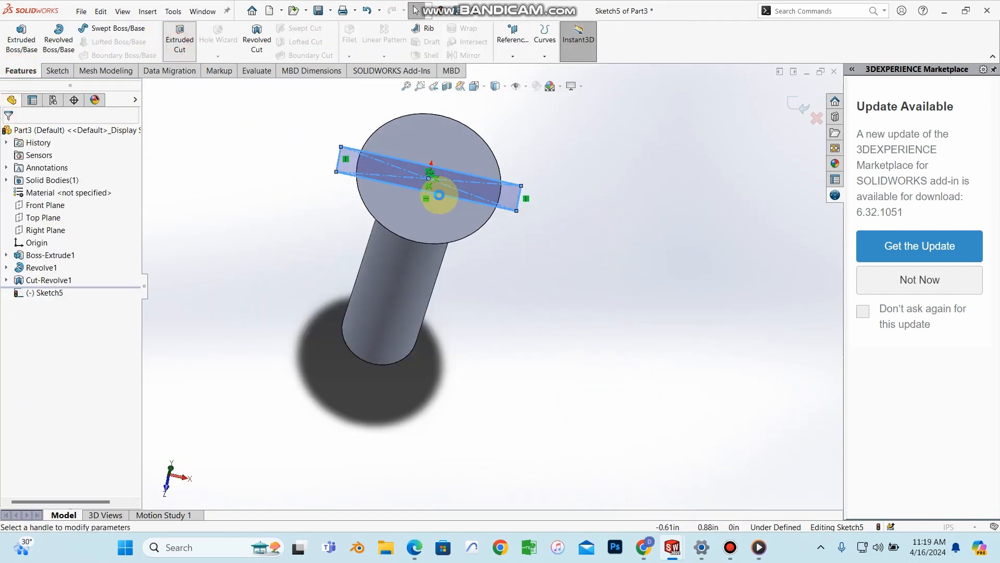
pyautogui.moveTo(529, 223); pyautogui.dragTo(458, 100, button='middle')
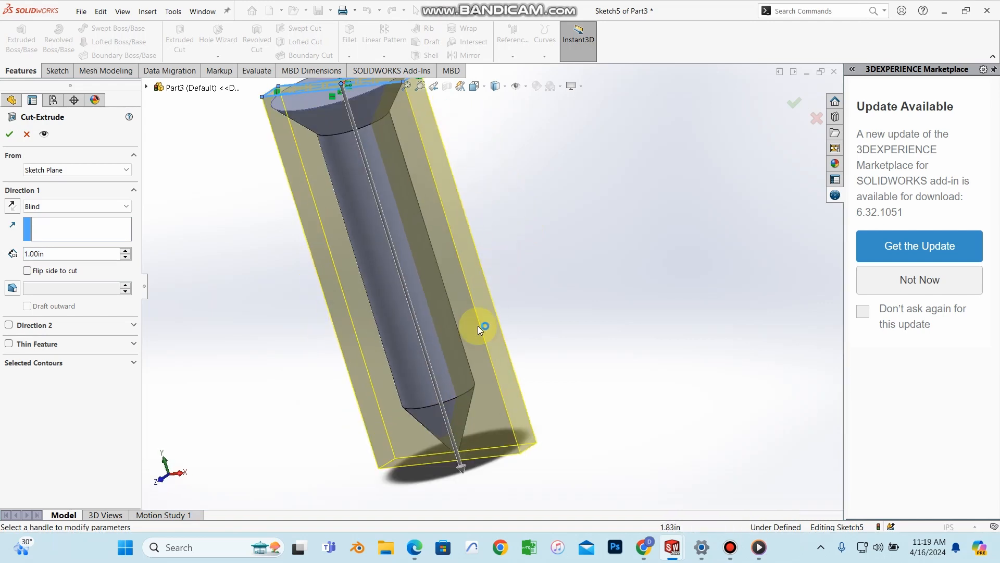
pyautogui.click(456, 464)
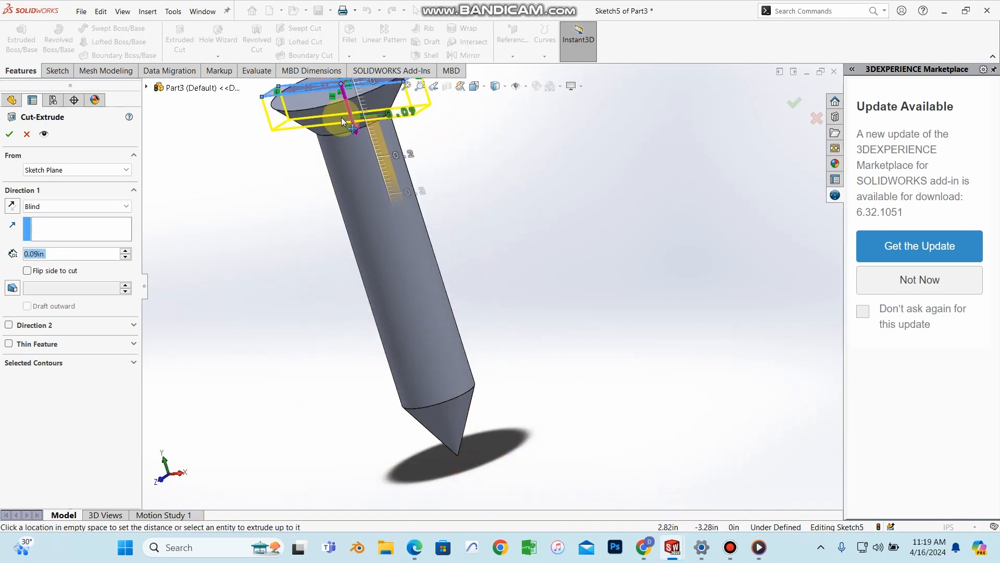
pyautogui.click(336, 107)
pyautogui.moveTo(561, 187); pyautogui.dragTo(589, 152, button='middle')
pyautogui.scroll(2, 336, 146)
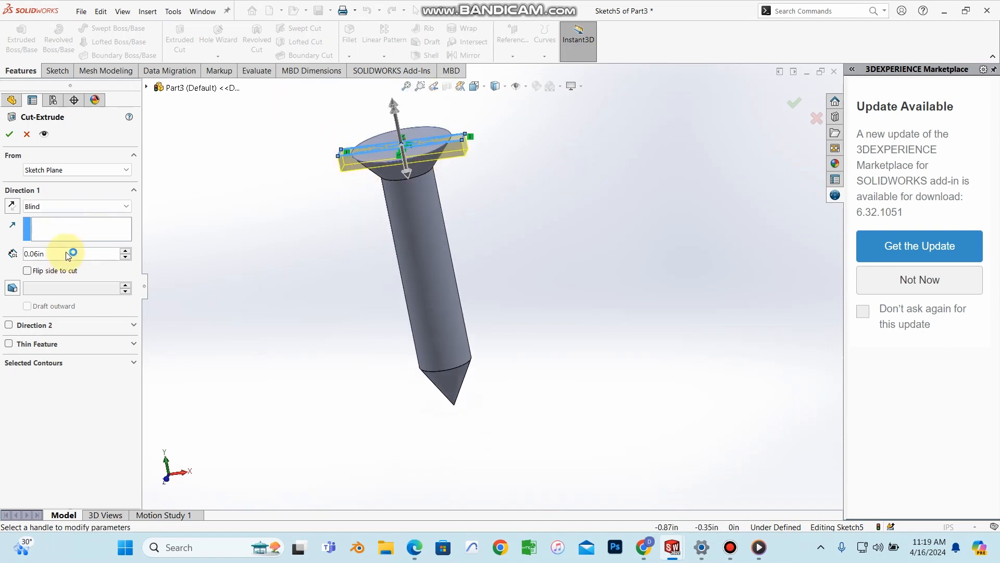
pyautogui.press('BackSpace')
pyautogui.press('BackSpace')
pyautogui.press('BackSpace')
pyautogui.press('BackSpace')
pyautogui.press('BackSpace')
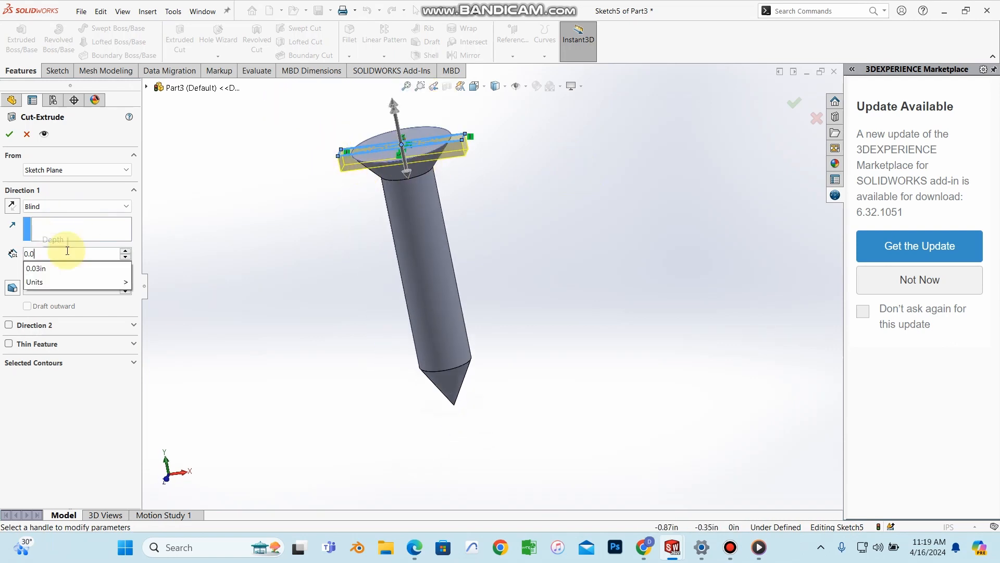
pyautogui.write('0.05')
pyautogui.press('Return')
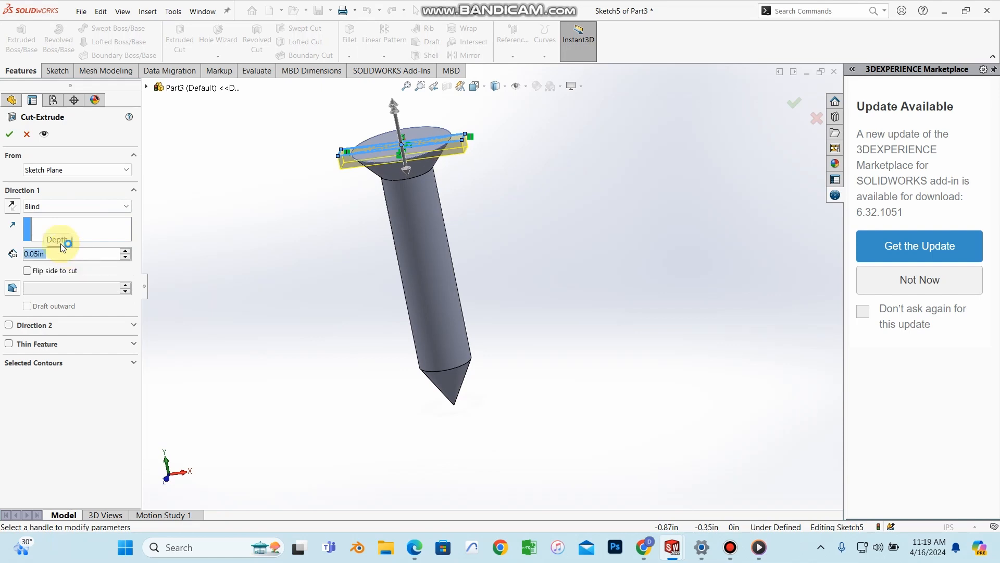
pyautogui.click(9, 135)
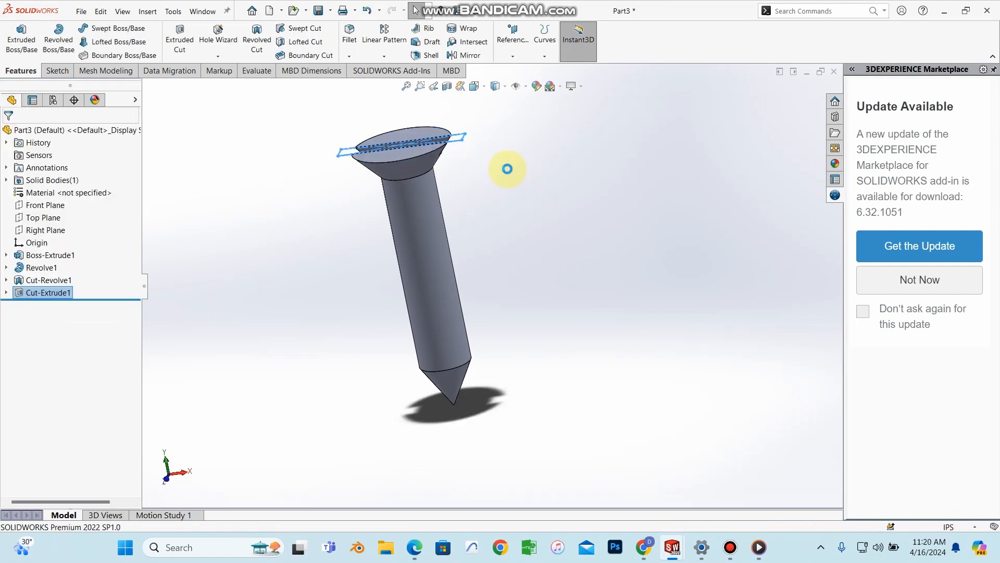
pyautogui.moveTo(499, 199); pyautogui.dragTo(295, 144, button='middle')
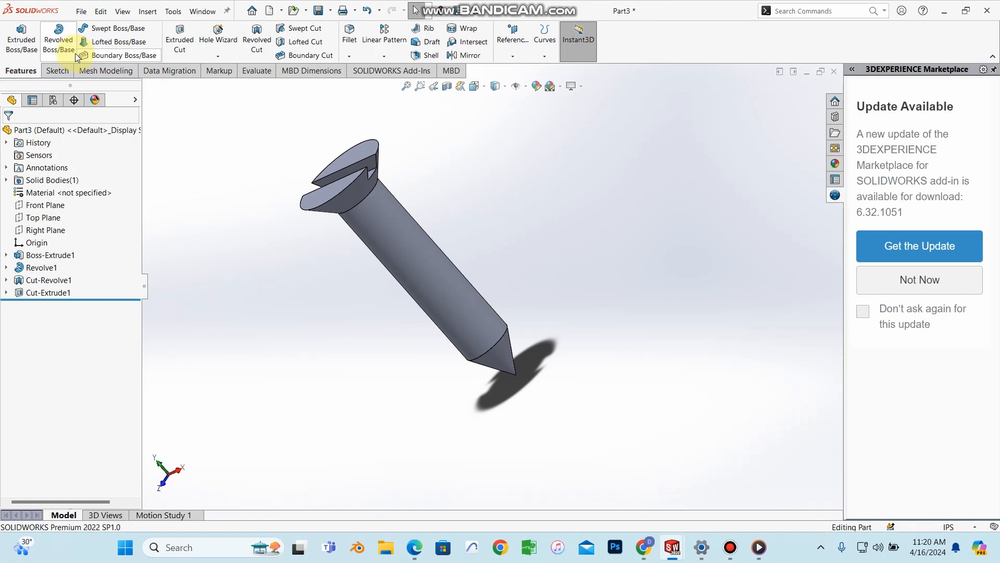
# Step: Save the part as SCREW in the new assembly folder
pyautogui.click(81, 11)
pyautogui.click(146, 134)
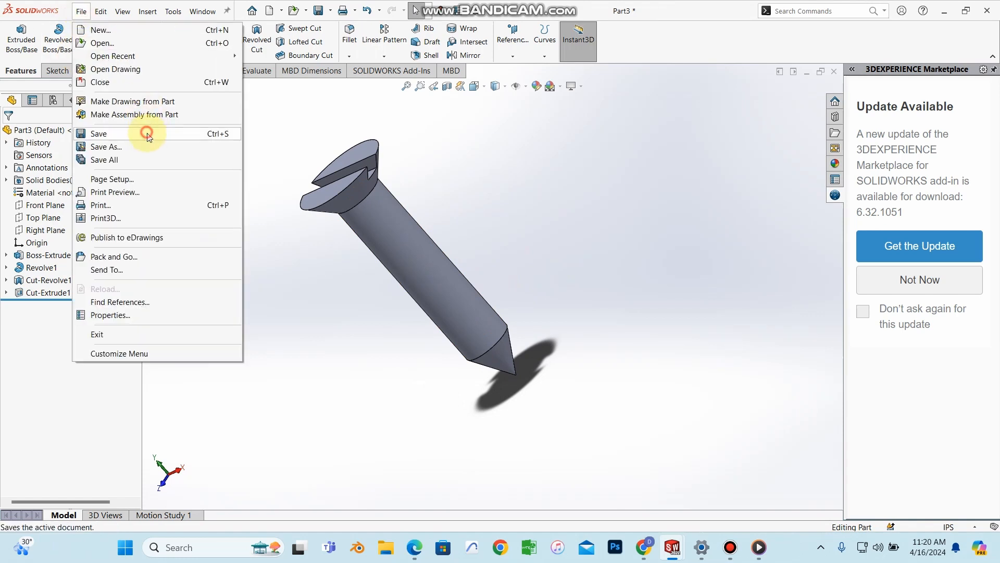
pyautogui.press('BackSpace')
pyautogui.write('SCREW')
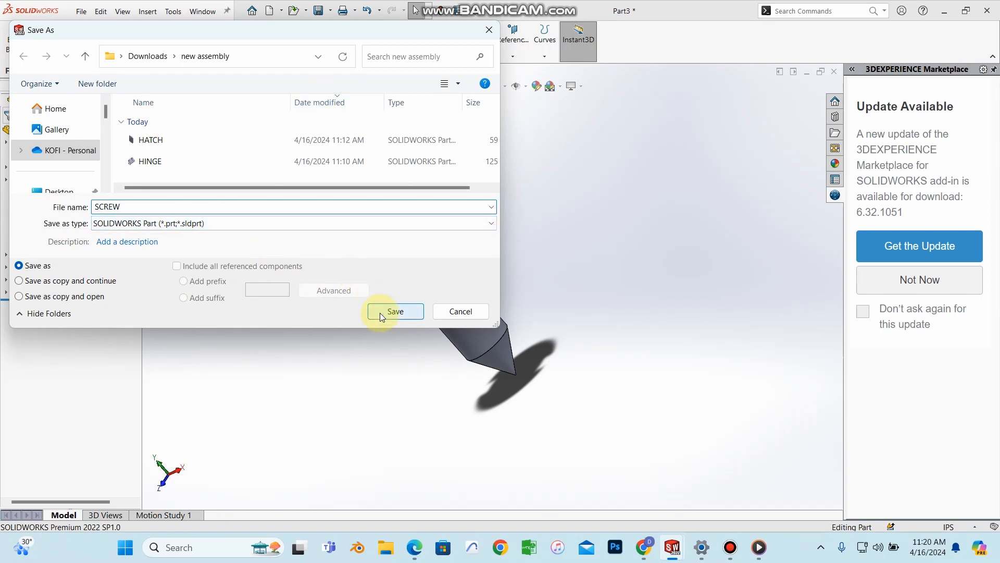
pyautogui.click(380, 312)
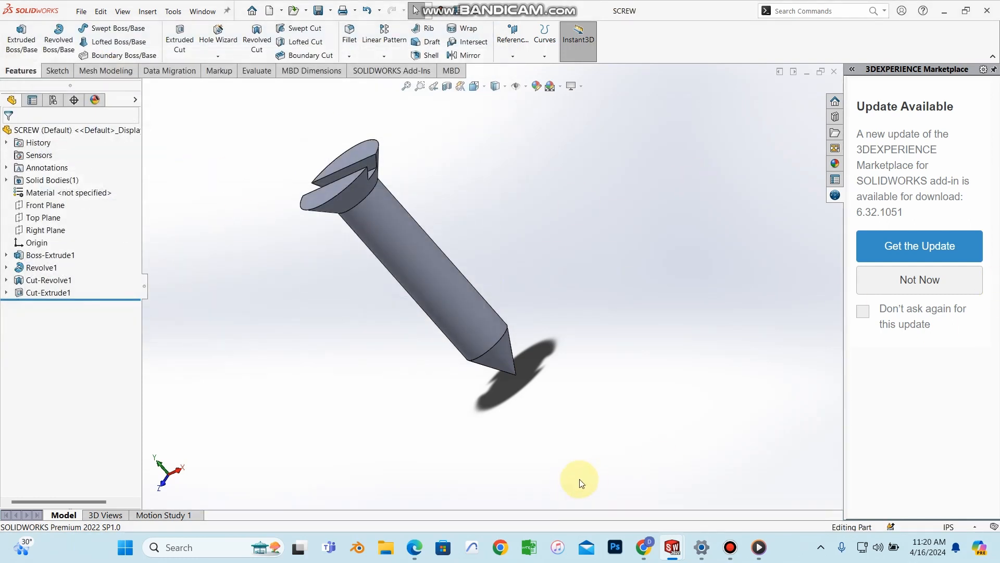
pyautogui.moveTo(321, 276); pyautogui.dragTo(367, 220, button='middle')
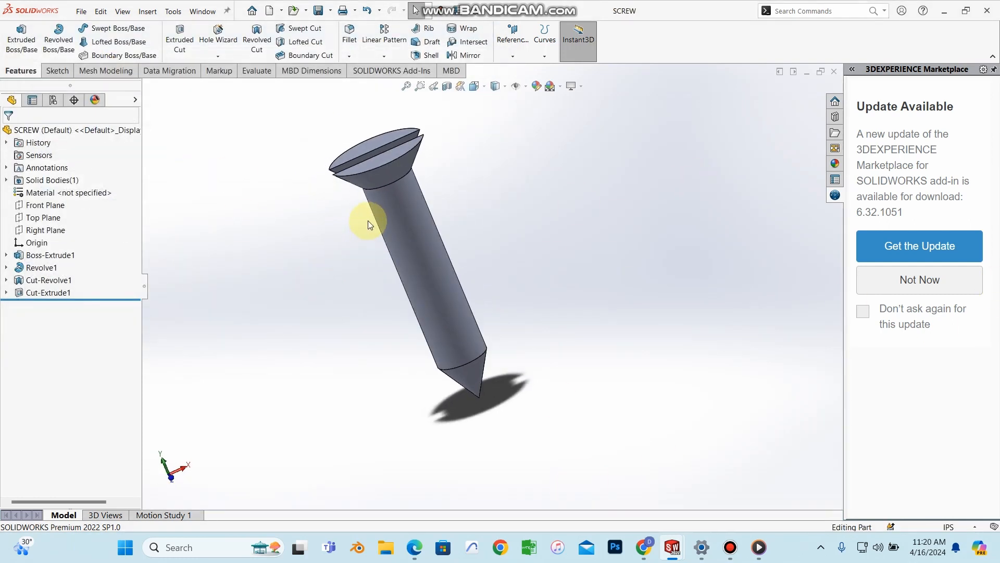
pyautogui.click(80, 11)
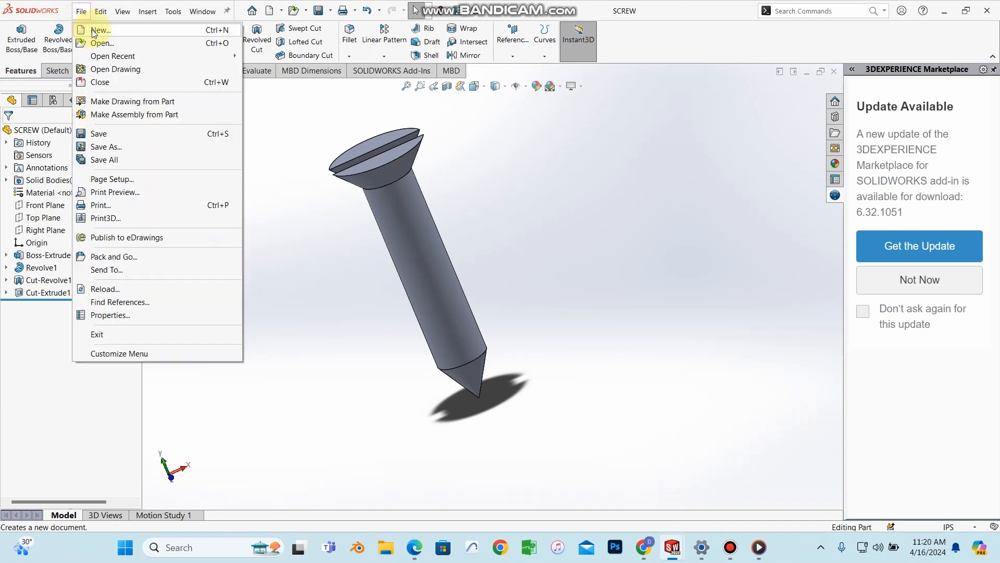
# Step: Create a new Assembly document (Assem1) and close Begin Assembly without inserting components
pyautogui.click(94, 30)
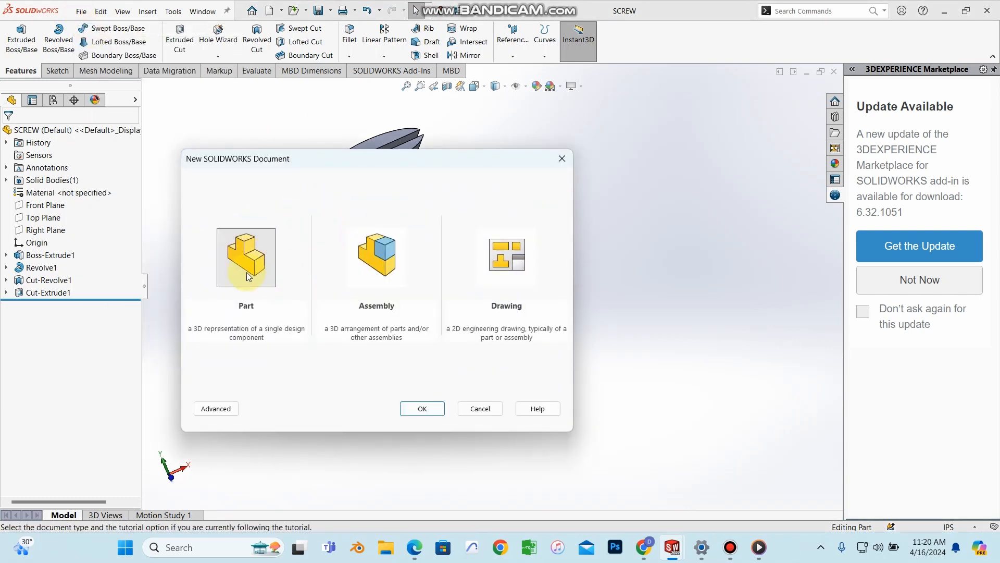
pyautogui.click(382, 264)
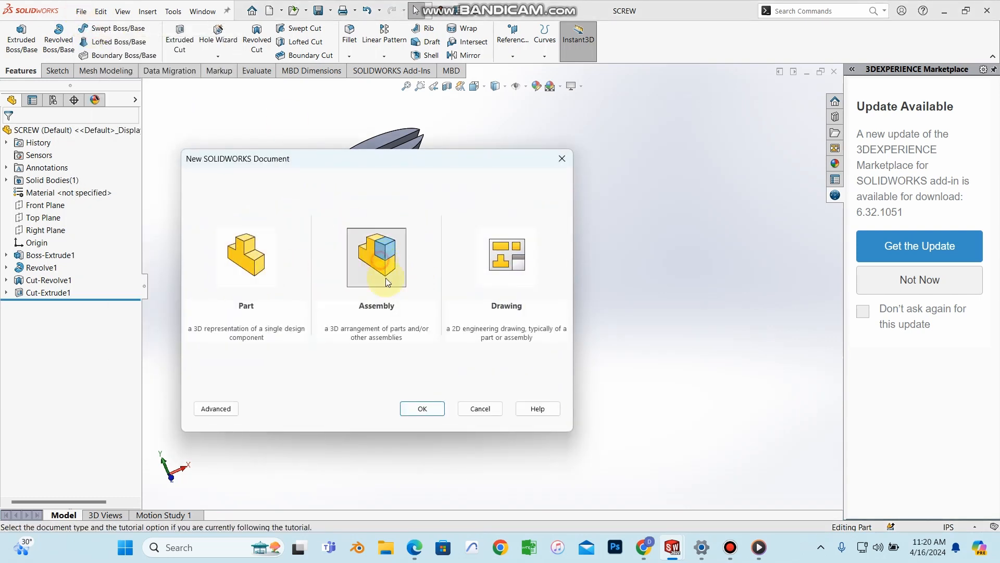
pyautogui.click(413, 408)
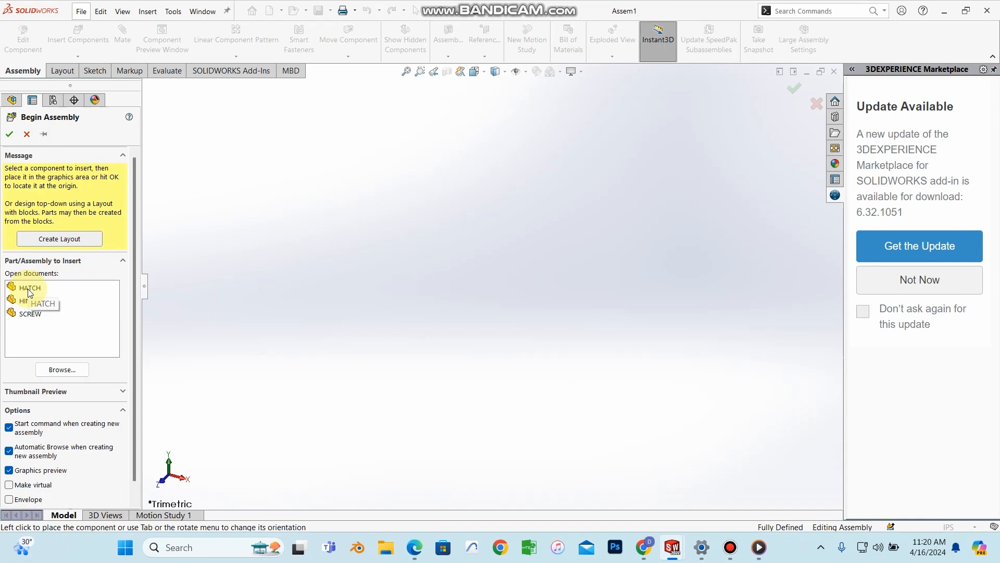
pyautogui.moveTo(672, 549)
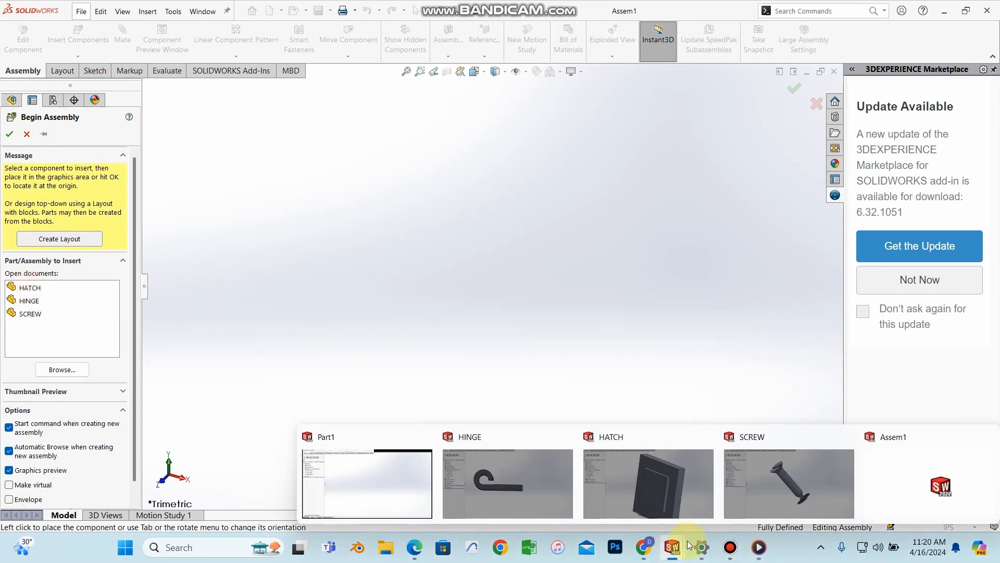
pyautogui.moveTo(508, 492)
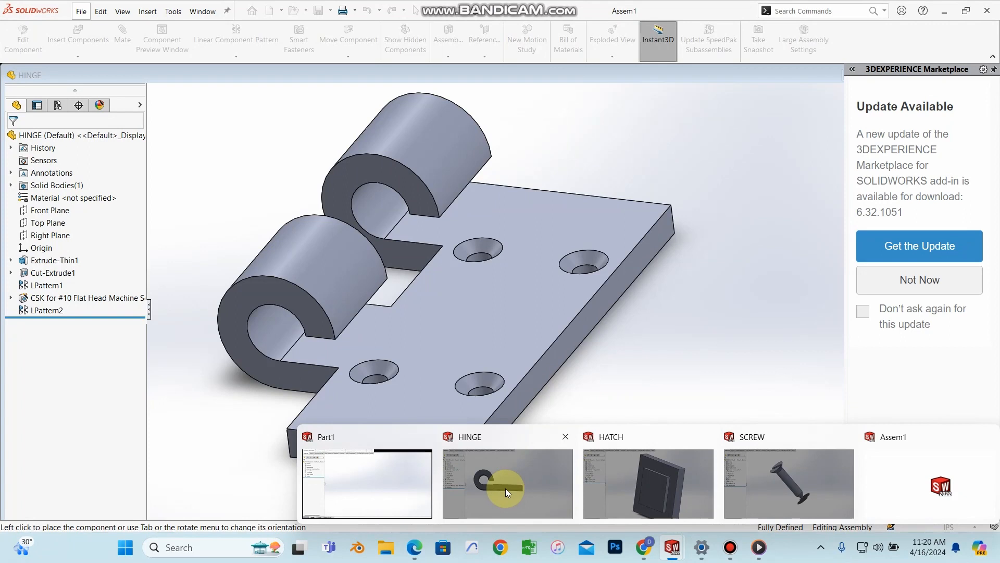
pyautogui.moveTo(796, 462)
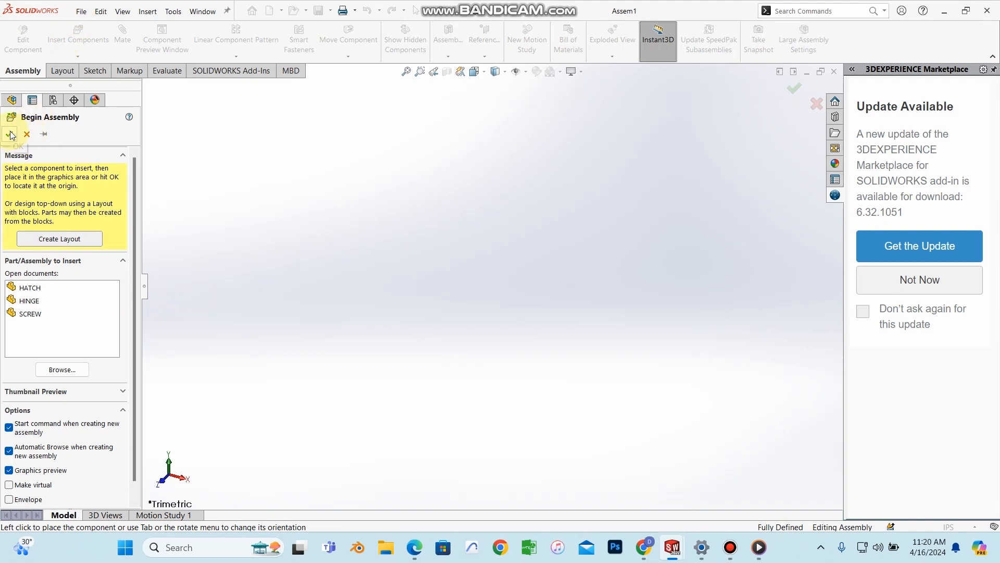
pyautogui.click(25, 135)
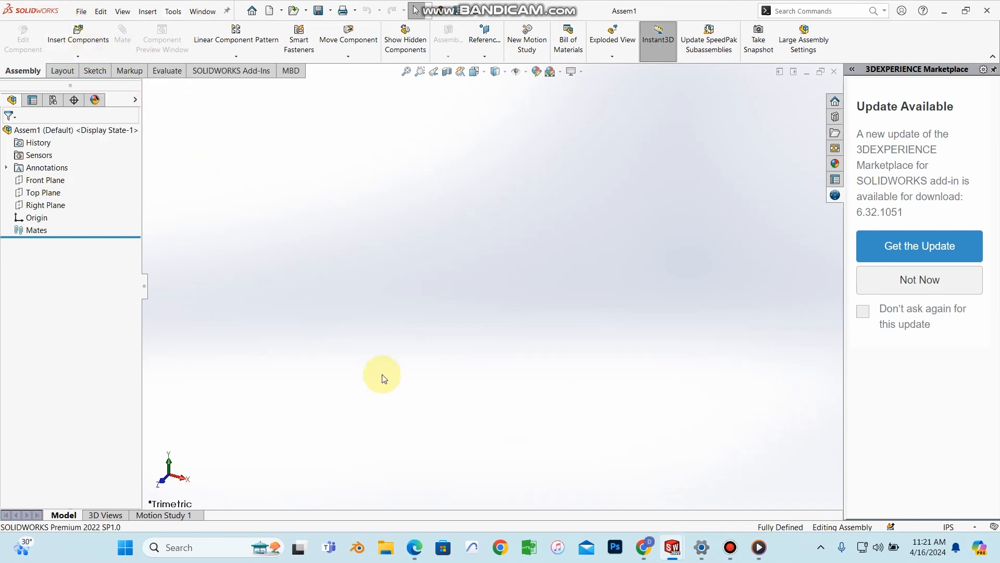
# Step: Scroll the Edge tutorial PDF to page 225 showing Figures 6.88–6.89 on the coincident screw mate
pyautogui.moveTo(415, 547)
pyautogui.click(464, 433)
pyautogui.scroll(-15, 518, 335)
pyautogui.scroll(-1, 556, 386)
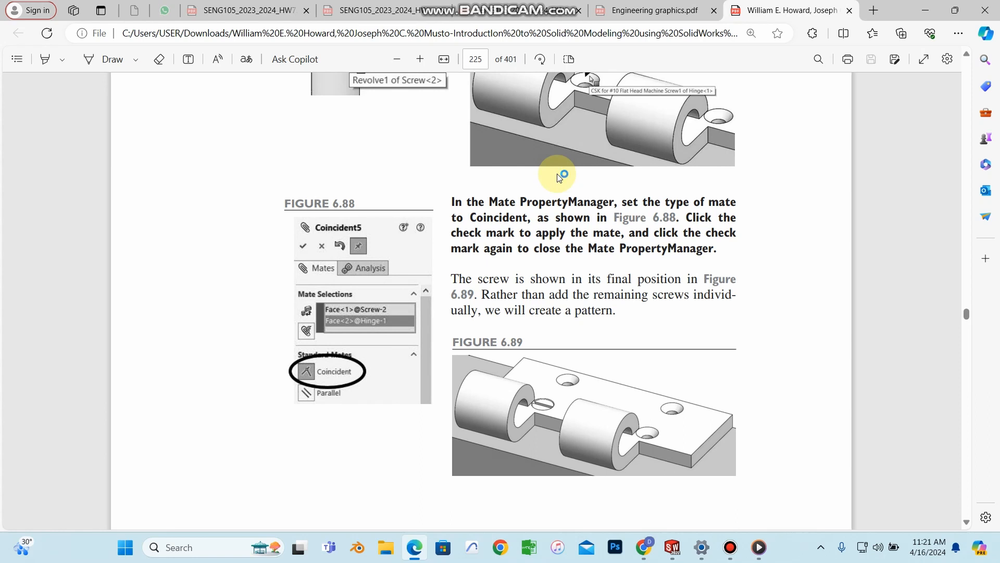
pyautogui.hotkey('alt', 'Tab')
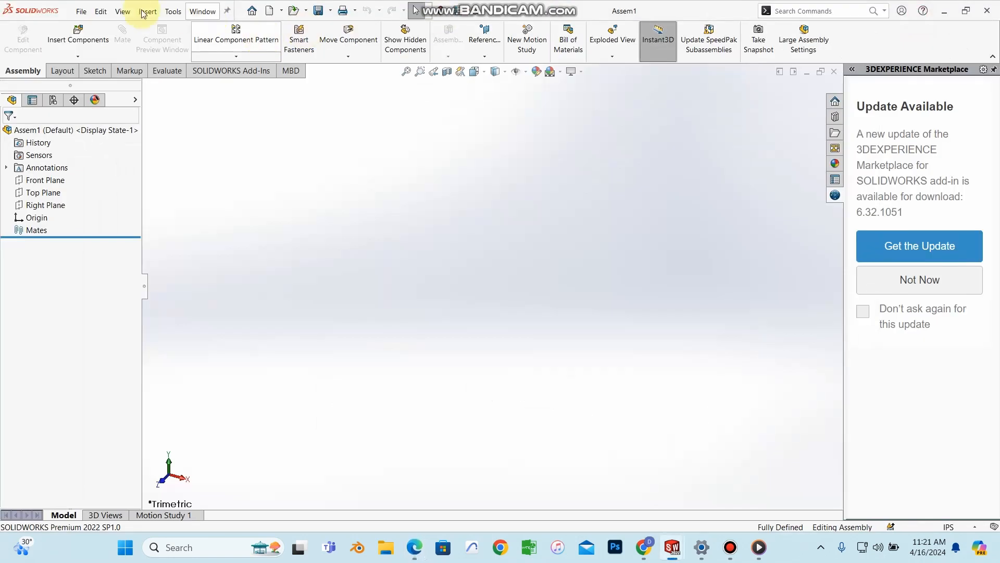
# Step: Insert the HATCH part file and place it as HATCH<1>, fixed at the origin
pyautogui.click(78, 36)
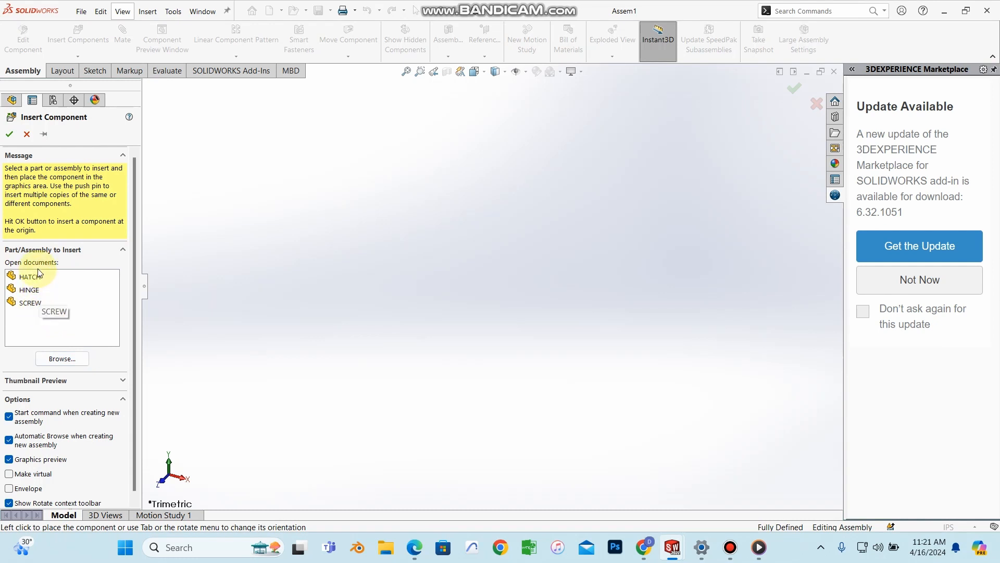
pyautogui.click(61, 358)
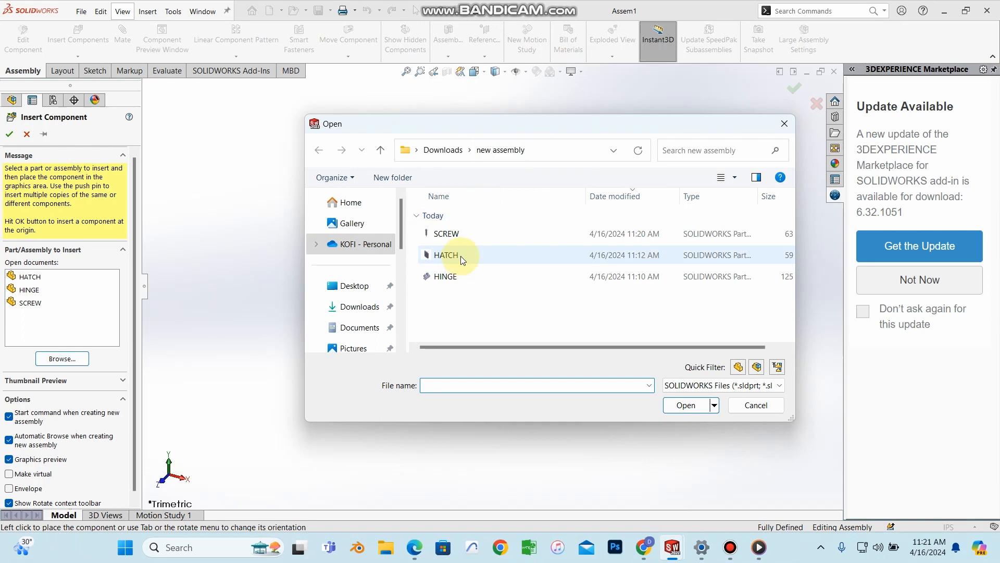
pyautogui.click(460, 255)
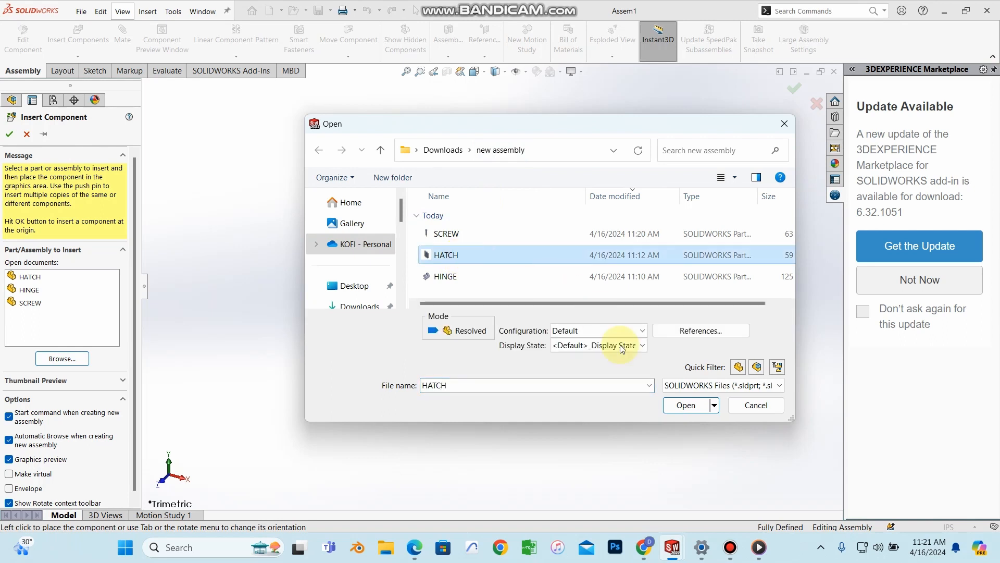
pyautogui.click(687, 406)
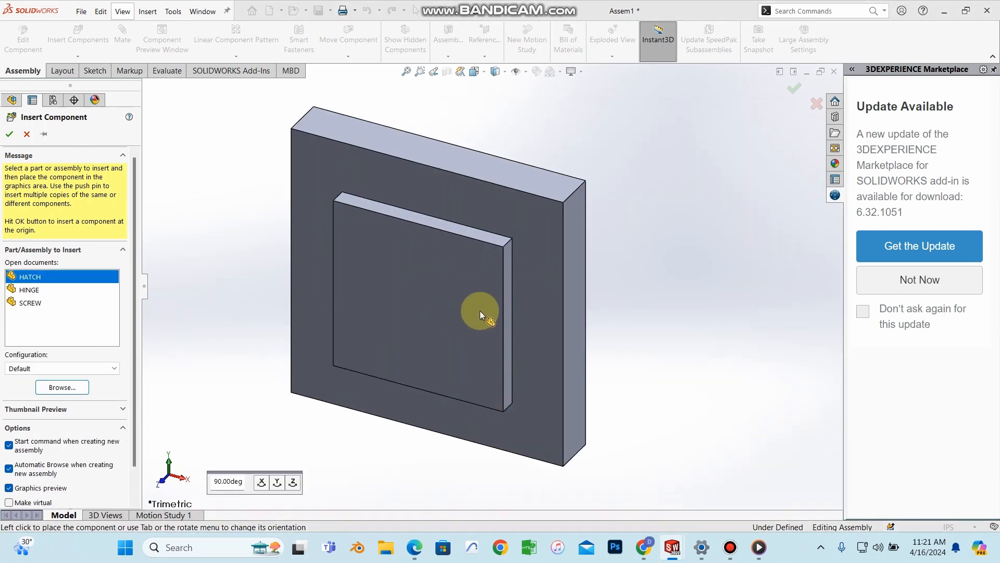
pyautogui.click(486, 305)
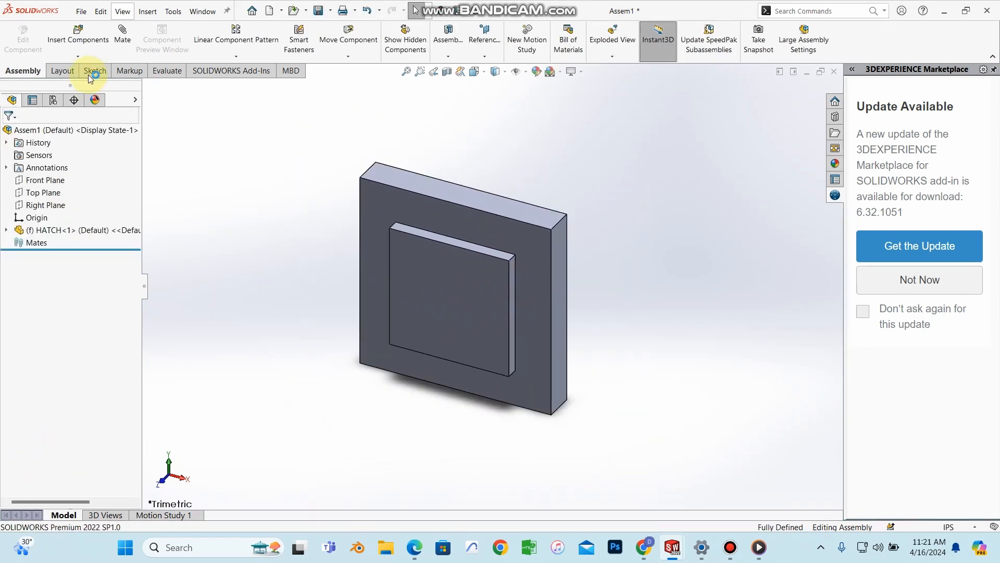
# Step: Insert HINGE from the open documents and place it on top of the hatch
pyautogui.click(84, 45)
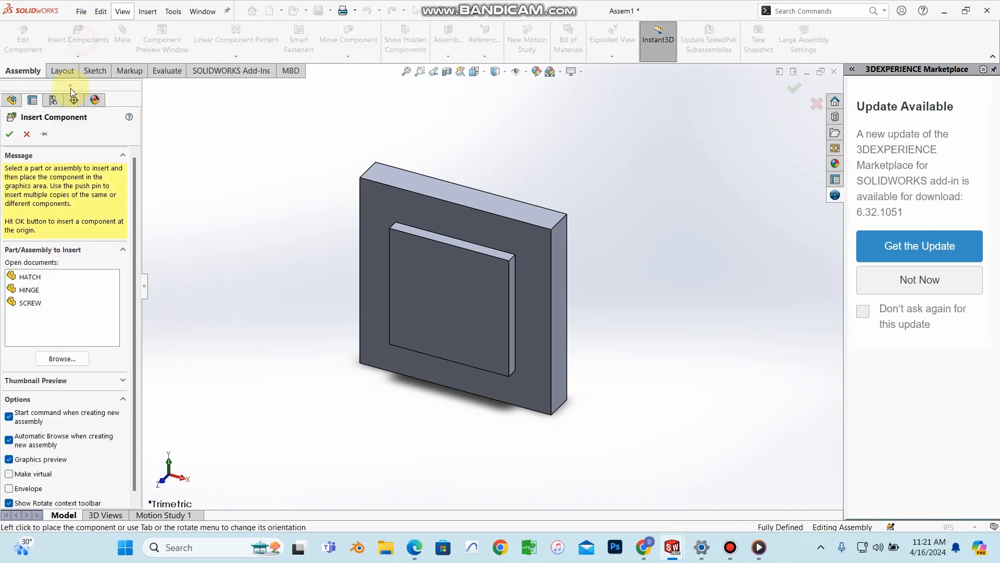
pyautogui.click(32, 291)
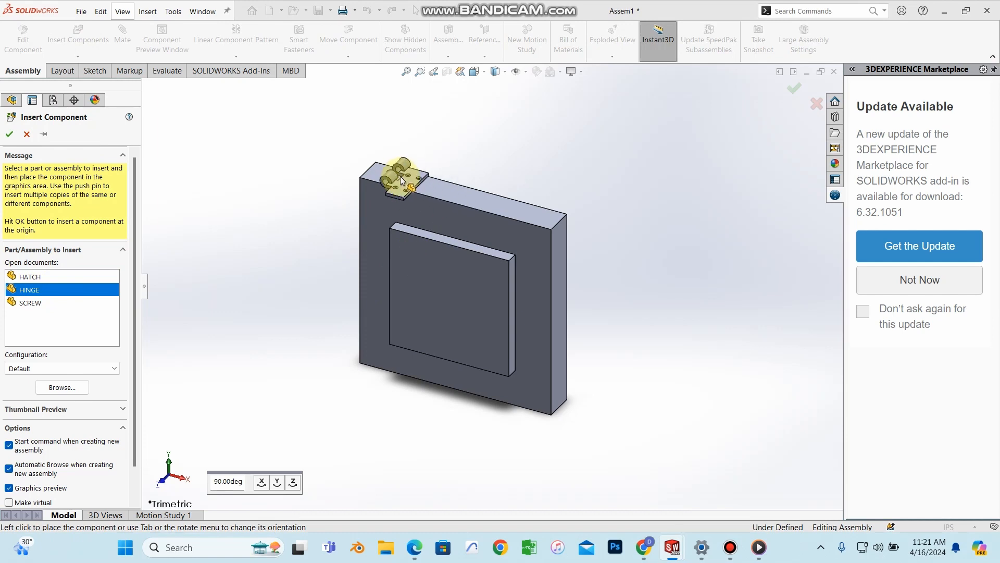
pyautogui.click(402, 180)
pyautogui.moveTo(382, 203); pyautogui.dragTo(404, 167, button='middle')
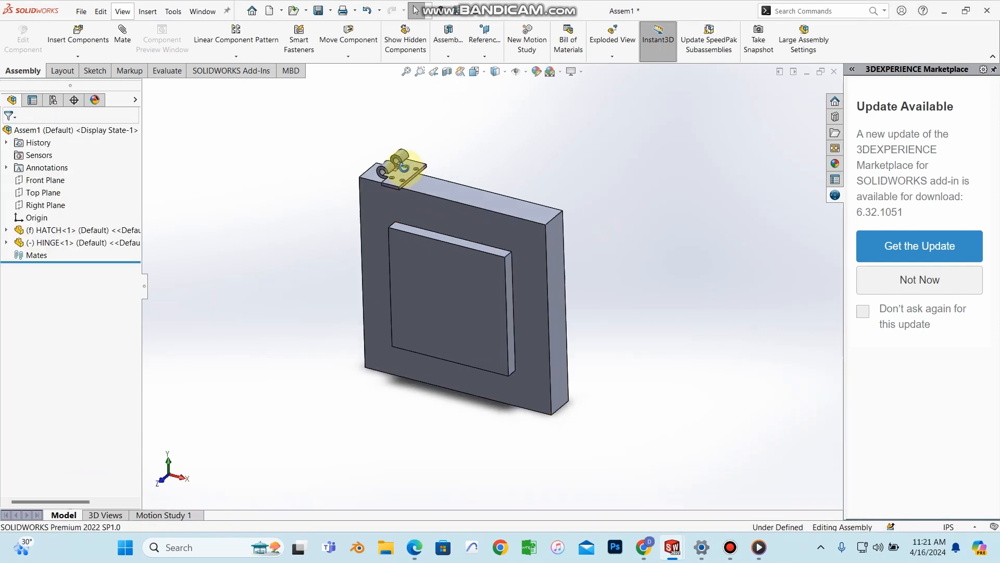
pyautogui.scroll(-5, 401, 177)
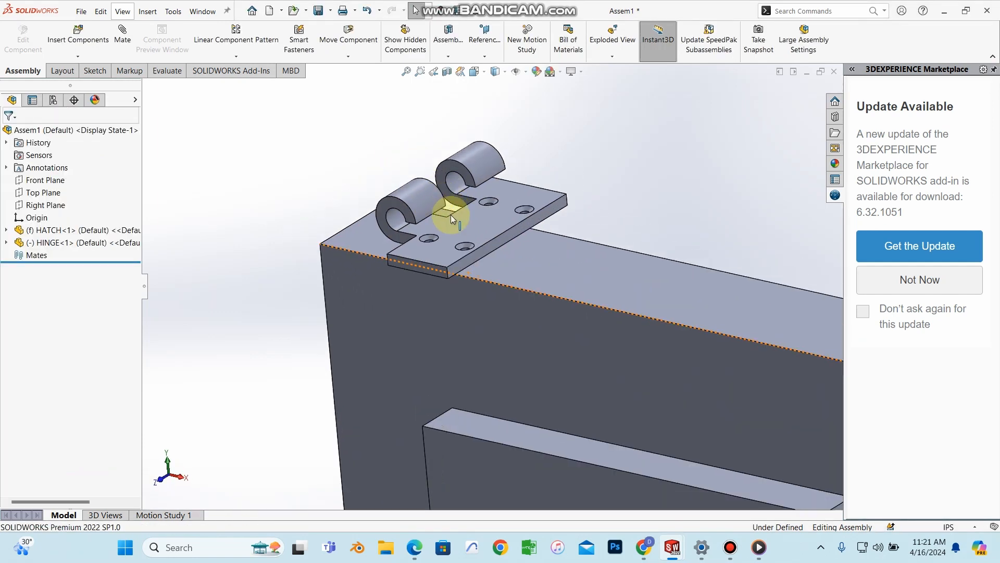
pyautogui.scroll(3, 480, 262)
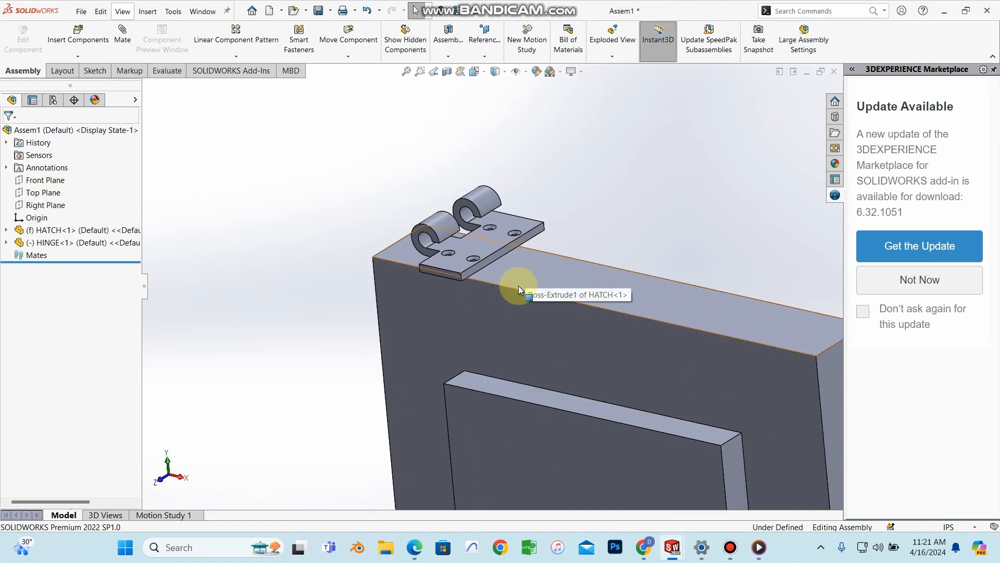
# Step: Orbit to a front view of the hatch and hinge and select the hinge
pyautogui.moveTo(486, 254)
pyautogui.mouseDown(button='middle')
pyautogui.moveTo(496, 207)
pyautogui.moveTo(499, 424)
pyautogui.moveTo(509, 264)
pyautogui.moveTo(490, 267)
pyautogui.moveTo(499, 244)
pyautogui.mouseUp(button='middle')
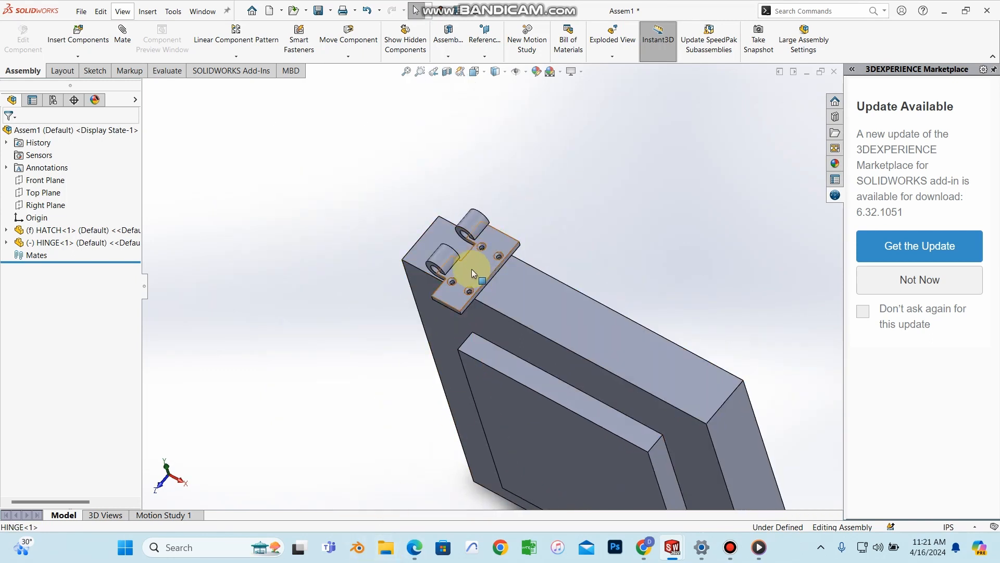
pyautogui.moveTo(473, 275); pyautogui.dragTo(488, 291, button='middle')
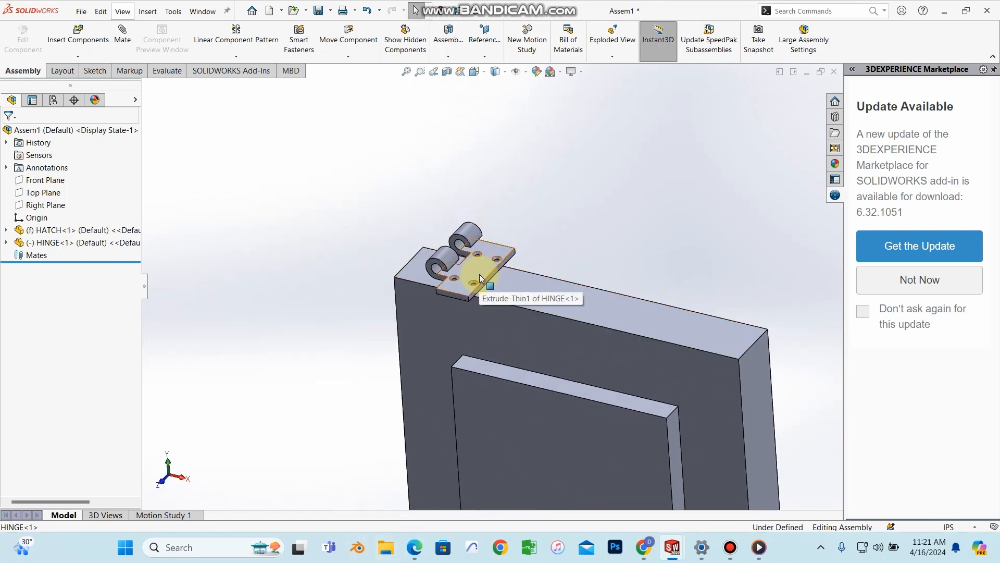
pyautogui.scroll(-3, 479, 274)
pyautogui.click(474, 274)
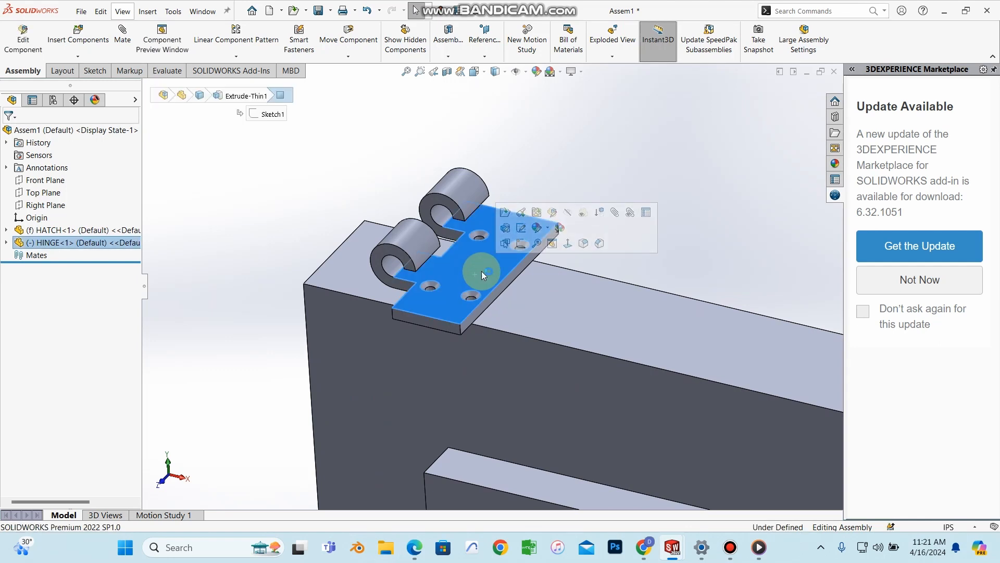
pyautogui.rightClick(480, 262)
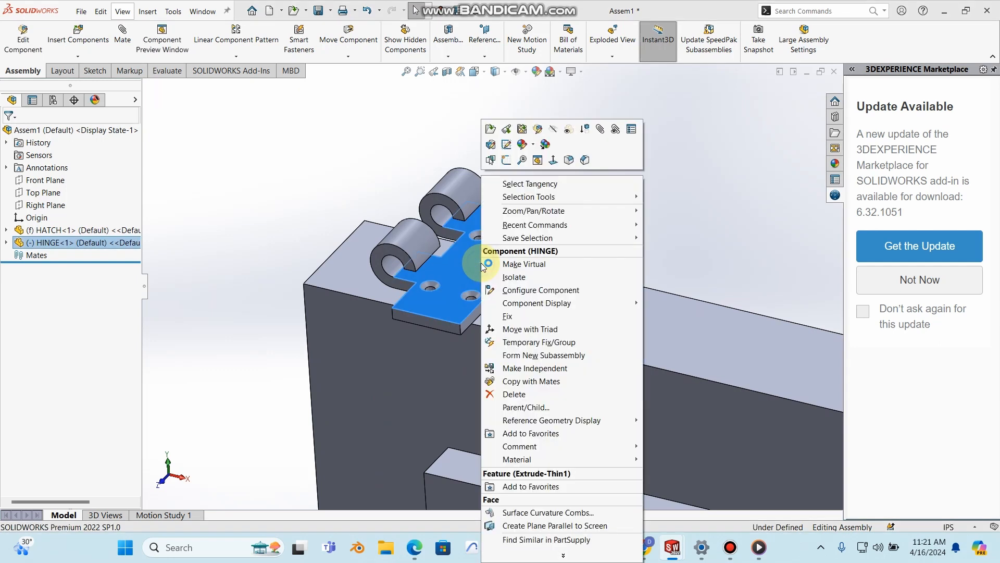
# Step: Rotate the hinge with Move with Triad and shift it up-left on the hatch
pyautogui.click(519, 331)
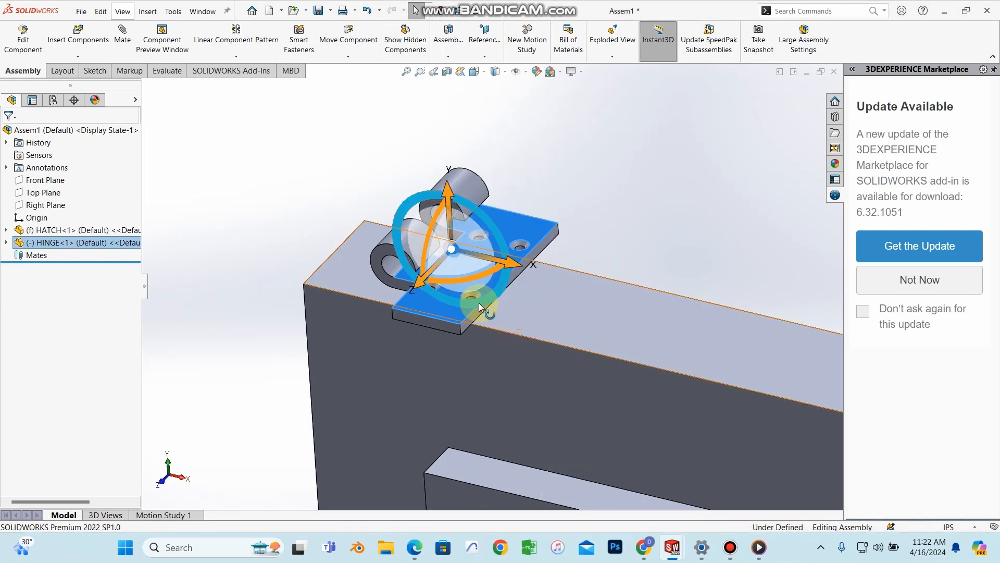
pyautogui.scroll(3, 556, 296)
pyautogui.moveTo(611, 279)
pyautogui.mouseDown(button='middle')
pyautogui.moveTo(594, 317)
pyautogui.moveTo(499, 280)
pyautogui.moveTo(418, 321)
pyautogui.moveTo(433, 317)
pyautogui.mouseUp(button='middle')
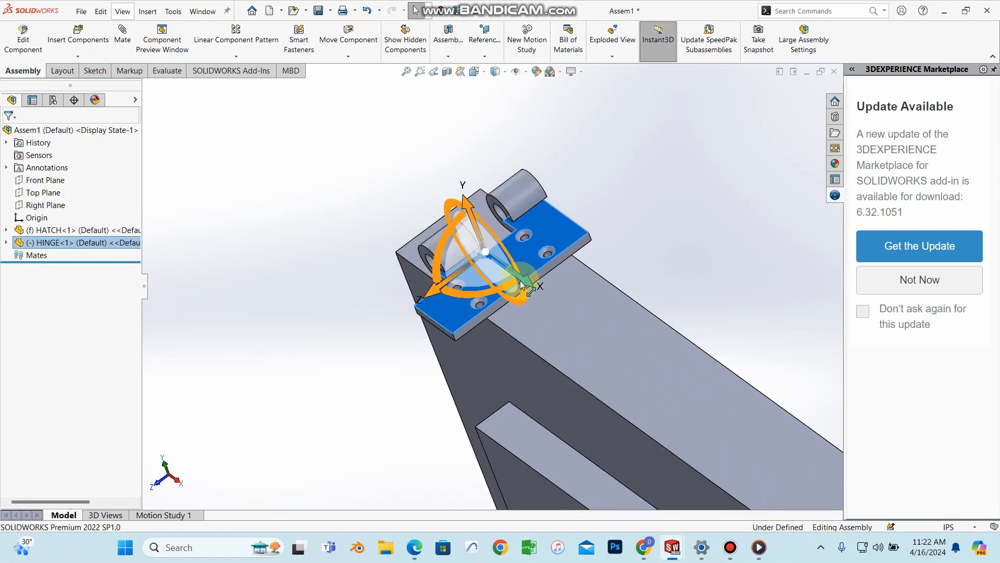
pyautogui.moveTo(538, 296)
pyautogui.mouseDown()
pyautogui.moveTo(573, 335)
pyautogui.moveTo(457, 254)
pyautogui.moveTo(414, 259)
pyautogui.moveTo(483, 251)
pyautogui.moveTo(415, 208)
pyautogui.moveTo(518, 246)
pyautogui.moveTo(527, 211)
pyautogui.moveTo(518, 227)
pyautogui.mouseUp()
pyautogui.moveTo(518, 228)
pyautogui.mouseDown(button='middle')
pyautogui.moveTo(533, 286)
pyautogui.moveTo(471, 226)
pyautogui.moveTo(584, 234)
pyautogui.moveTo(433, 271)
pyautogui.mouseUp(button='middle')
# Step: Slide the hinge along its Z axis so it lines up edge-on with the hatch
pyautogui.moveTo(436, 269); pyautogui.dragTo(457, 262)
pyautogui.click(659, 179)
pyautogui.moveTo(601, 230)
pyautogui.mouseDown(button='middle')
pyautogui.moveTo(627, 186)
pyautogui.moveTo(591, 221)
pyautogui.moveTo(602, 230)
pyautogui.moveTo(432, 244)
pyautogui.moveTo(456, 216)
pyautogui.moveTo(568, 241)
pyautogui.moveTo(505, 277)
pyautogui.moveTo(496, 324)
pyautogui.moveTo(500, 251)
pyautogui.moveTo(591, 250)
pyautogui.moveTo(547, 245)
pyautogui.moveTo(659, 293)
pyautogui.moveTo(482, 221)
pyautogui.moveTo(470, 327)
pyautogui.moveTo(466, 310)
pyautogui.moveTo(507, 420)
pyautogui.moveTo(463, 296)
pyautogui.mouseUp(button='middle')
pyautogui.scroll(7, 658, 293)
pyautogui.scroll(-4, 581, 262)
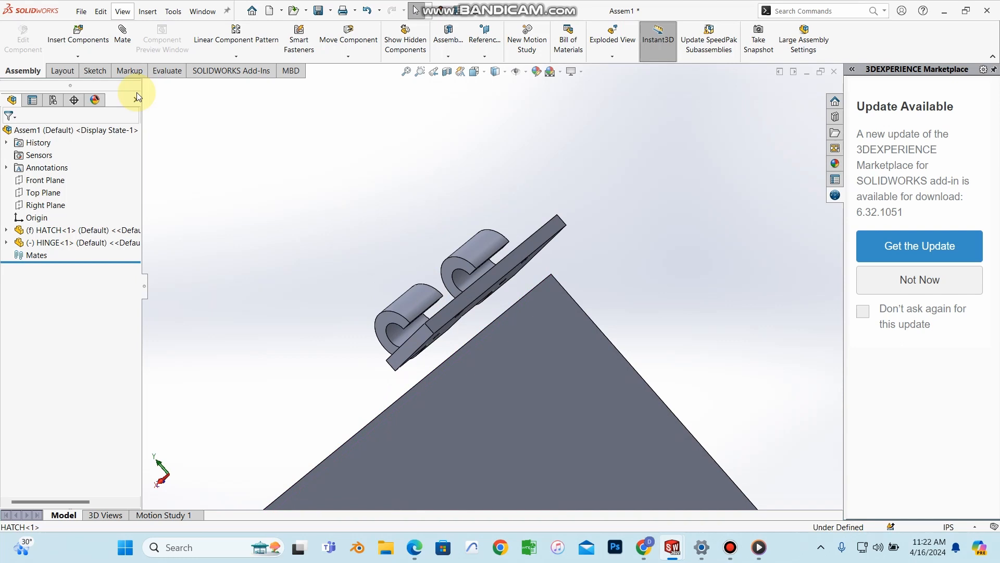
pyautogui.click(120, 46)
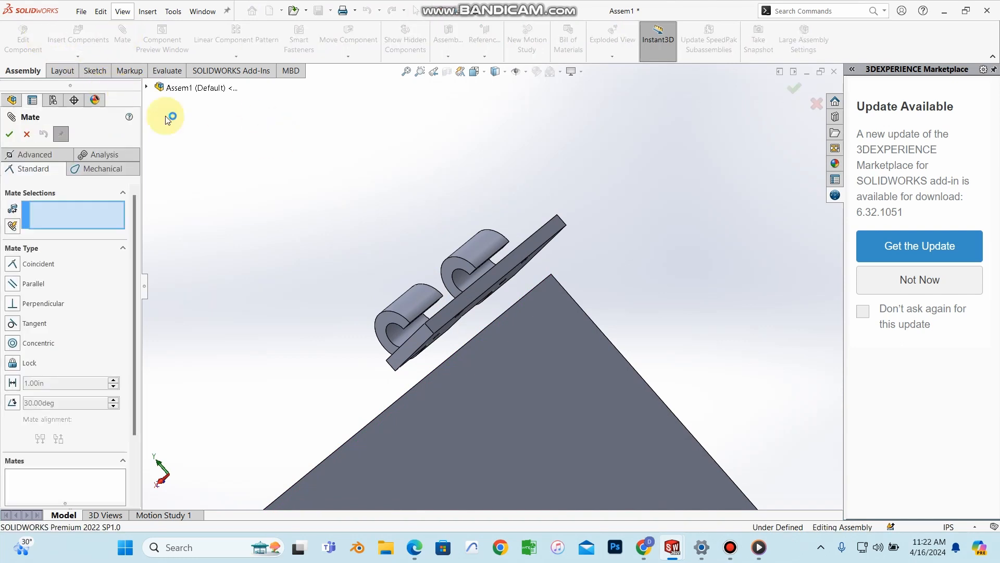
# Step: Mate the hinge plate face coincident with the hatch face as Coincident1
pyautogui.moveTo(502, 312)
pyautogui.mouseDown(button='middle')
pyautogui.moveTo(500, 292)
pyautogui.moveTo(505, 339)
pyautogui.moveTo(538, 350)
pyautogui.moveTo(519, 370)
pyautogui.mouseUp(button='middle')
pyautogui.click(501, 292)
pyautogui.click(515, 373)
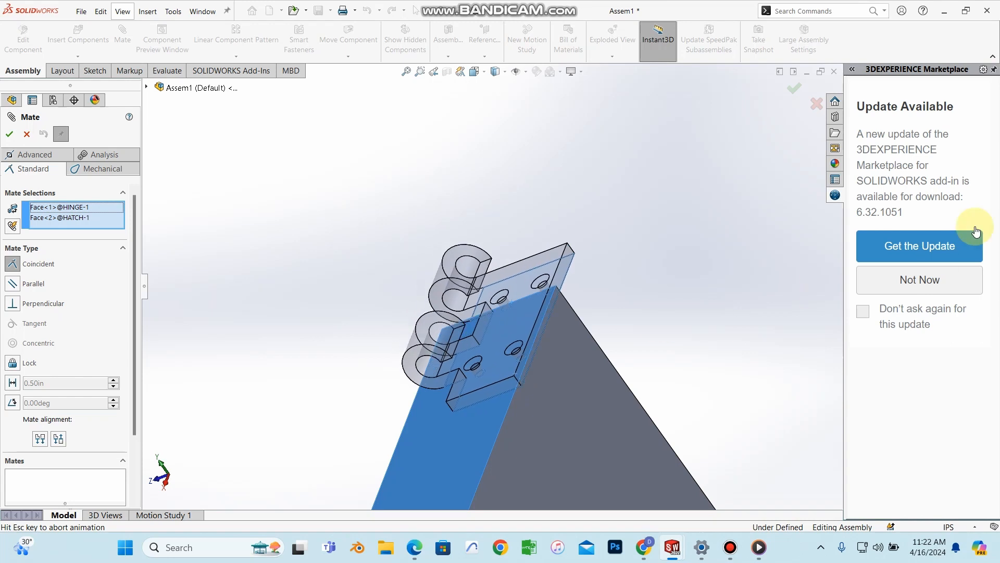
pyautogui.moveTo(543, 352); pyautogui.dragTo(505, 346, button='middle')
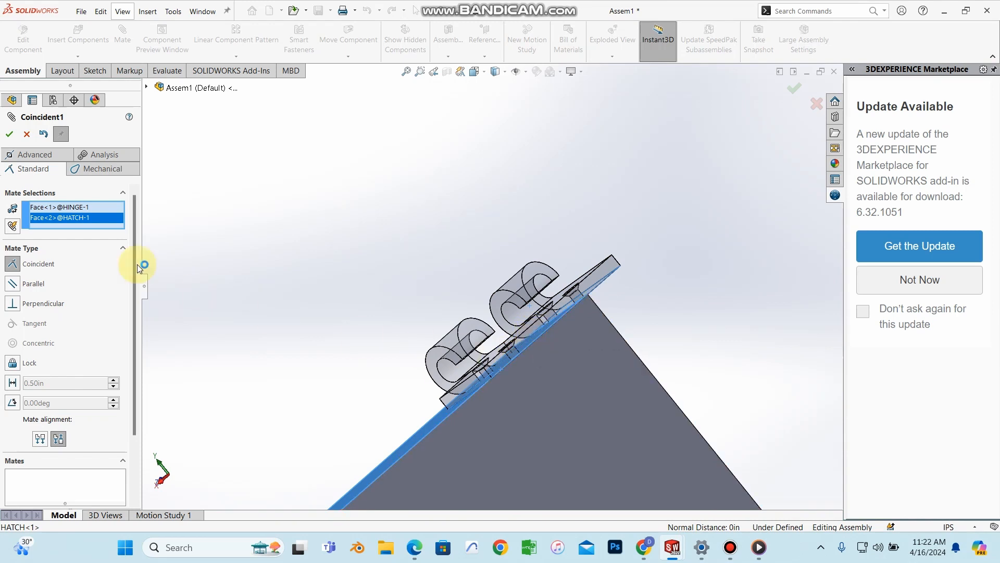
pyautogui.click(17, 268)
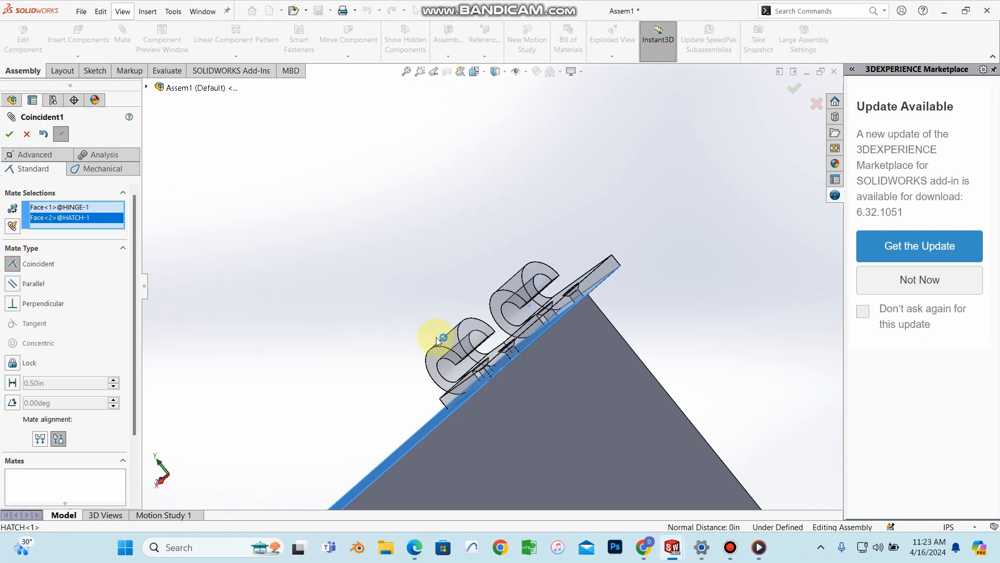
pyautogui.click(8, 134)
# Step: Add a second coincident mate, Coincident2, between another hinge face and hatch face
pyautogui.moveTo(463, 395); pyautogui.dragTo(447, 346, button='middle')
pyautogui.scroll(-3, 511, 331)
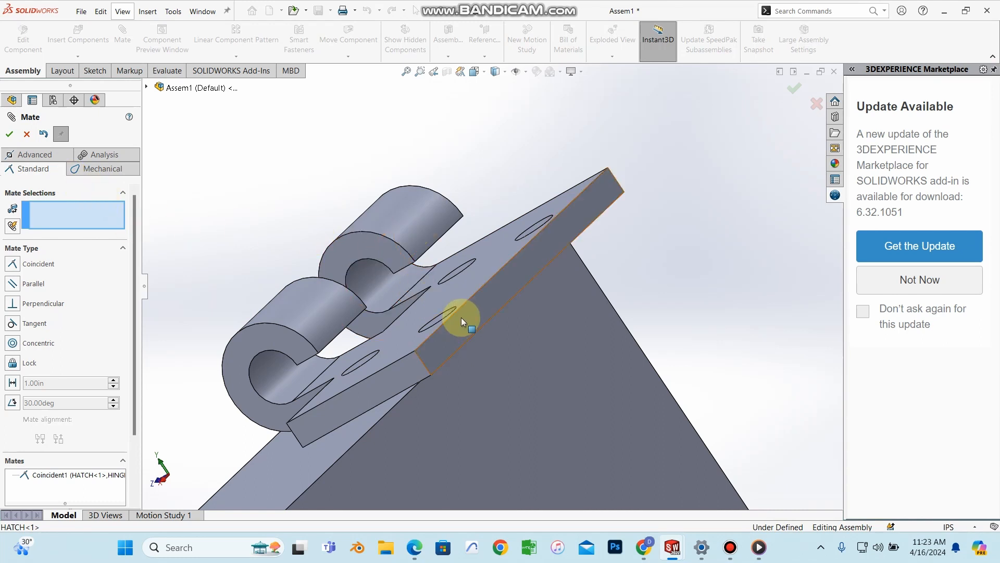
pyautogui.click(477, 312)
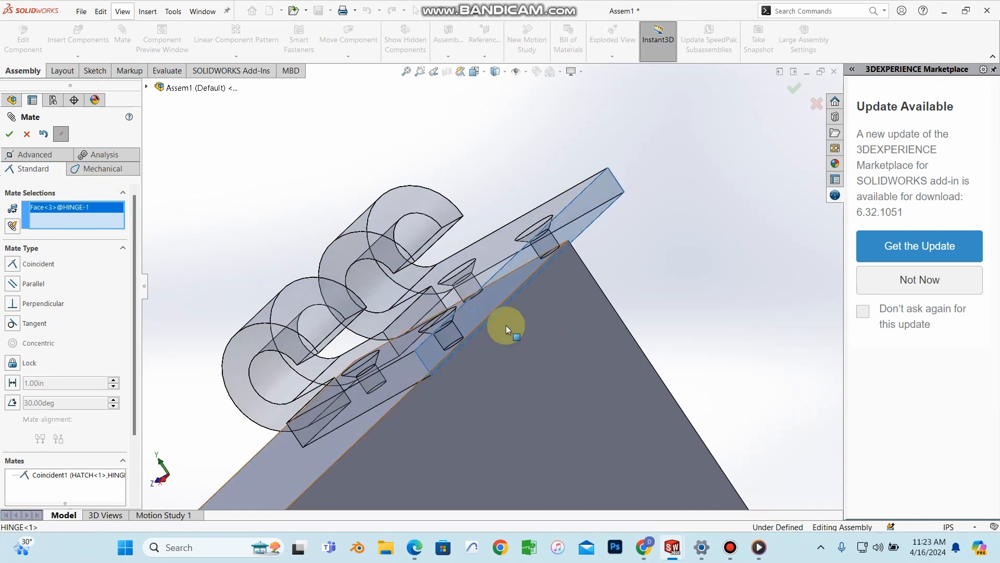
pyautogui.click(505, 353)
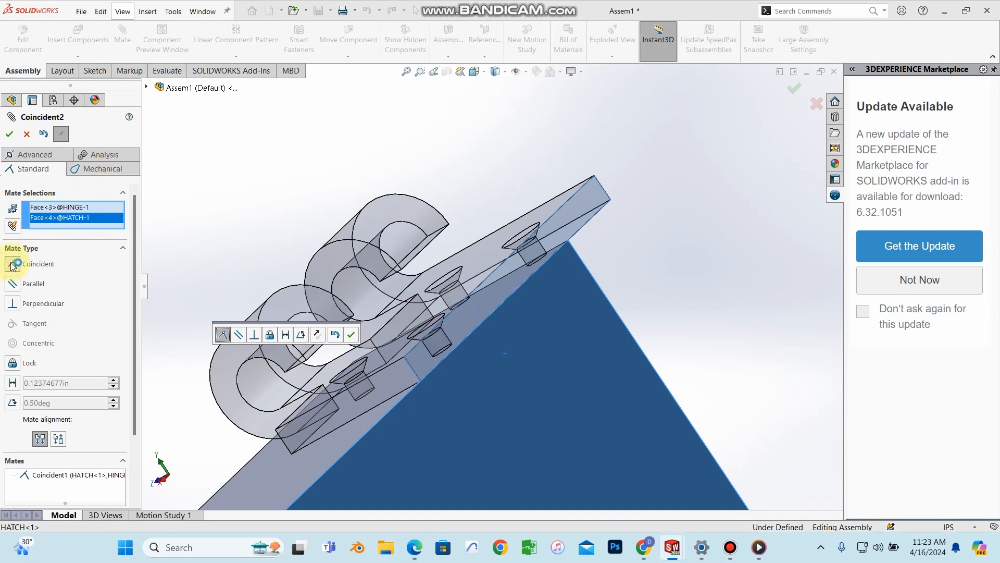
pyautogui.click(9, 135)
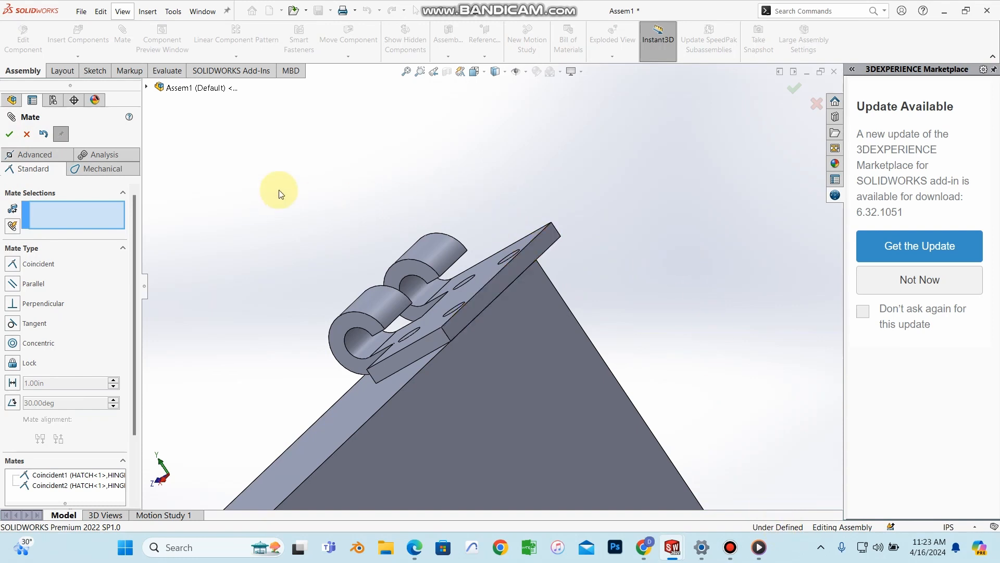
# Step: Cancel an unfinished third mate and select the hinge showing its screw holes
pyautogui.moveTo(637, 216); pyautogui.dragTo(475, 239, button='middle')
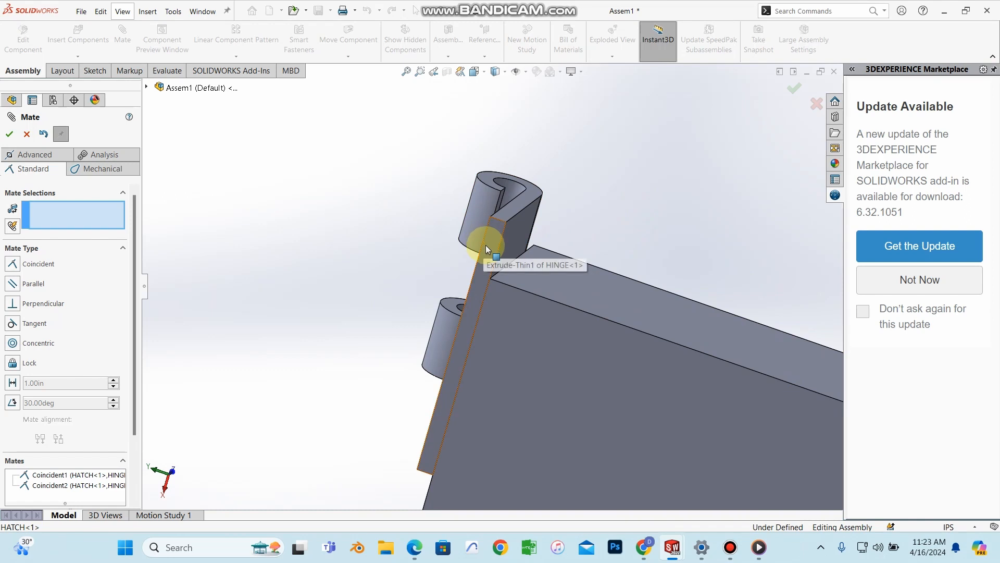
pyautogui.click(467, 257)
pyautogui.moveTo(311, 248); pyautogui.dragTo(304, 236, button='middle')
pyautogui.click(27, 135)
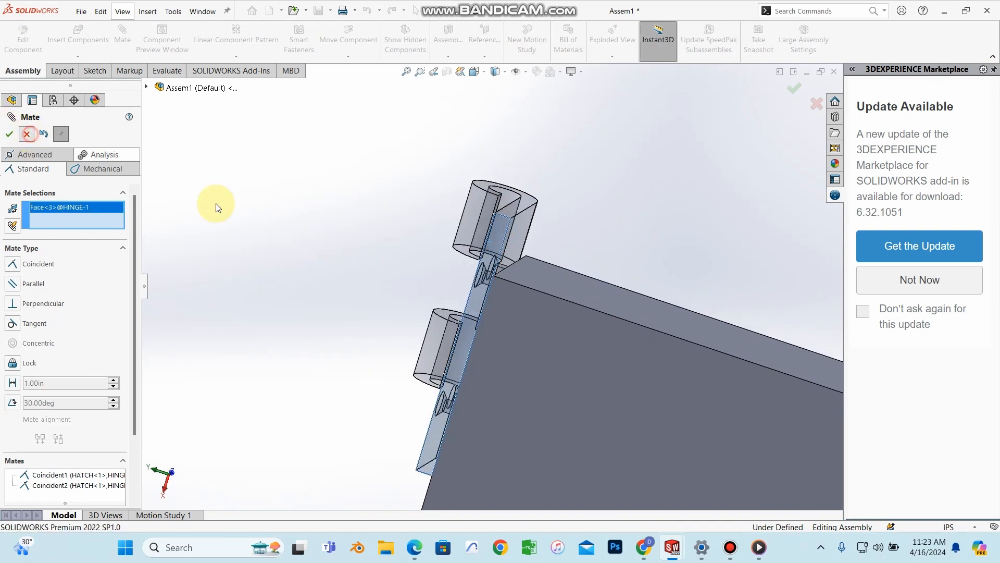
pyautogui.moveTo(424, 268); pyautogui.dragTo(543, 242, button='middle')
pyautogui.click(543, 243)
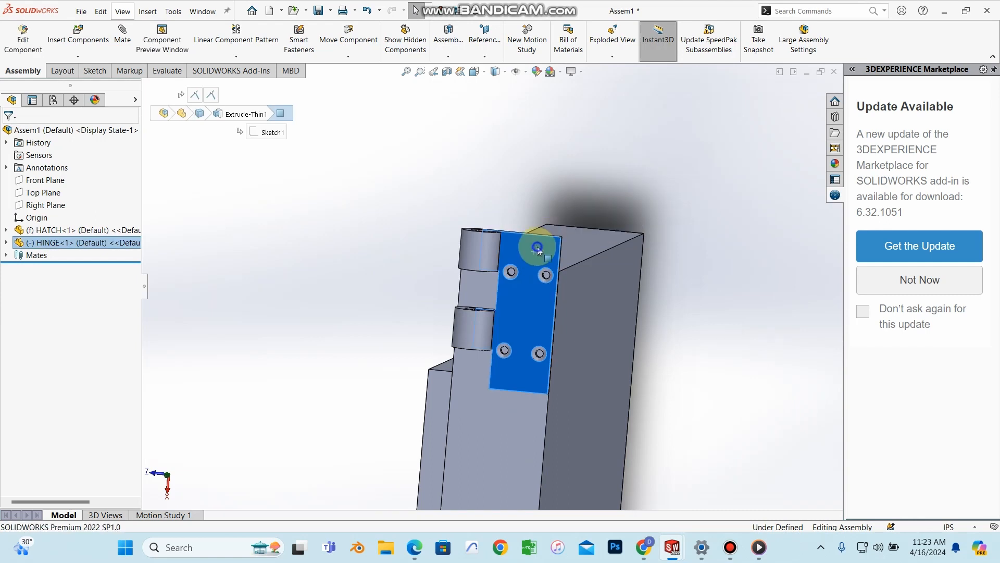
# Step: Drag the hinge down the hatch with the triad so its knuckle sits beside the recessed pocket
pyautogui.rightClick(538, 245)
pyautogui.click(581, 329)
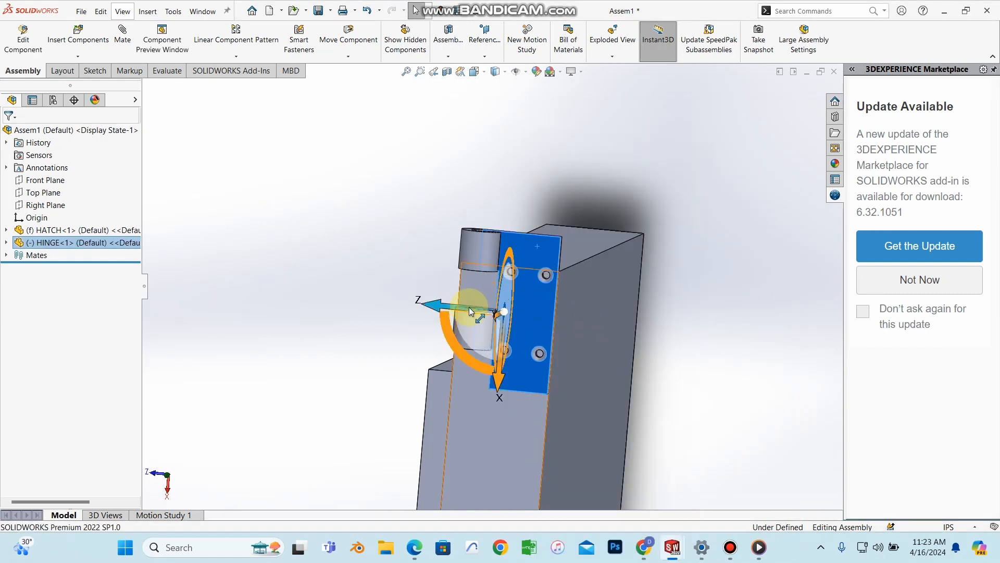
pyautogui.moveTo(504, 376); pyautogui.dragTo(512, 442)
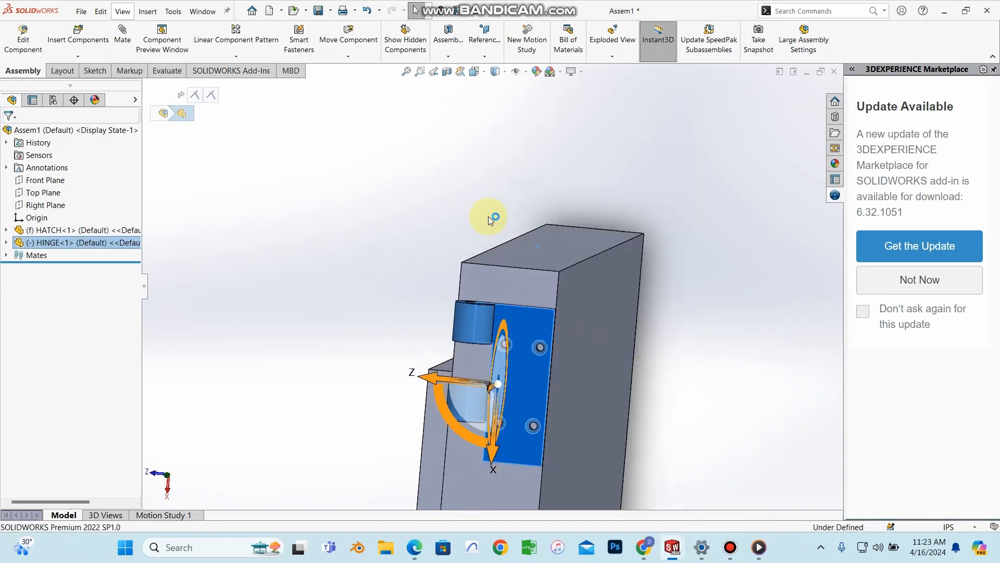
pyautogui.click(475, 182)
pyautogui.scroll(-6, 516, 292)
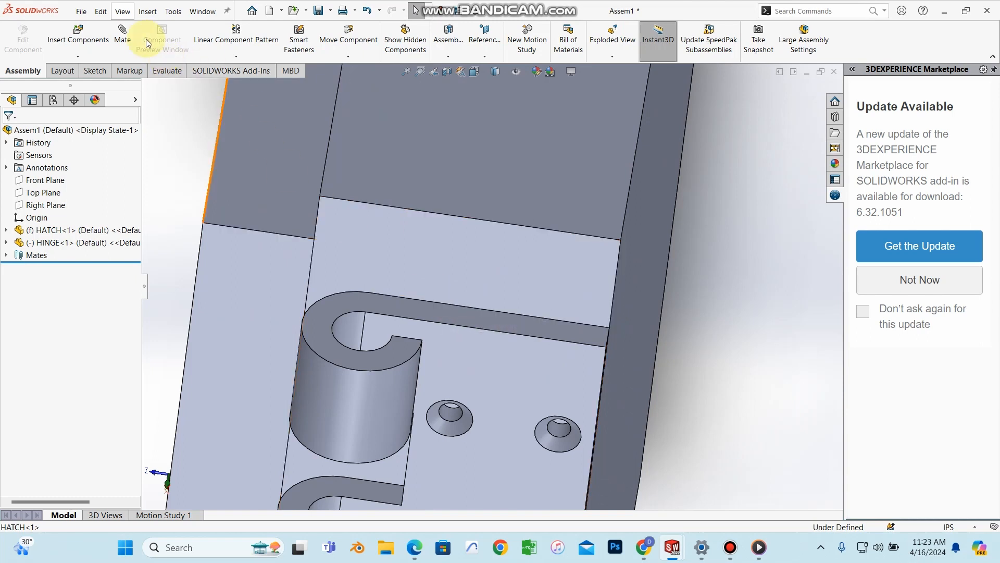
# Step: Select the hatch's top edge and the hinge's top edge as mate references
pyautogui.click(125, 39)
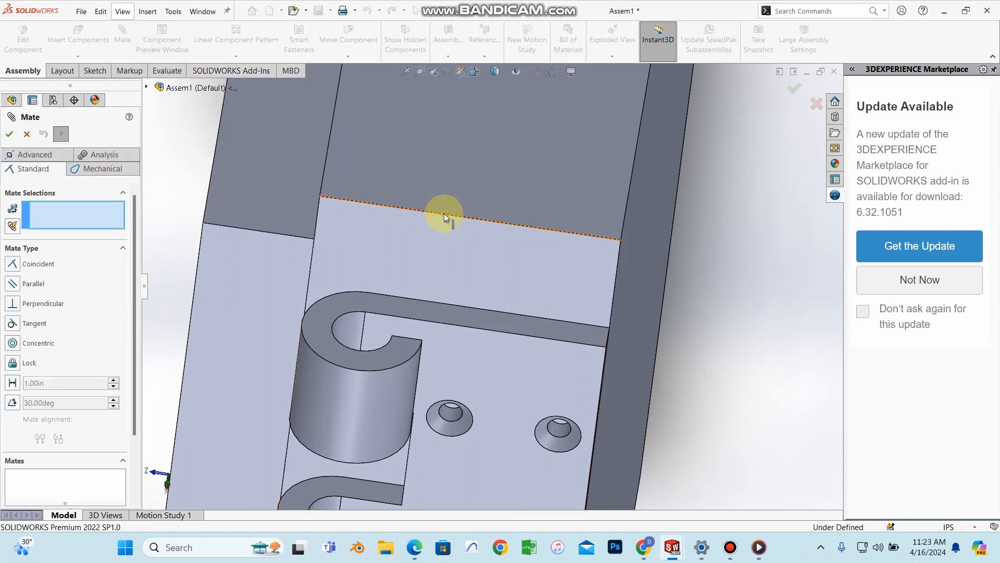
pyautogui.click(444, 213)
pyautogui.moveTo(454, 287)
pyautogui.mouseDown(button='middle')
pyautogui.moveTo(437, 250)
pyautogui.moveTo(385, 229)
pyautogui.mouseUp(button='middle')
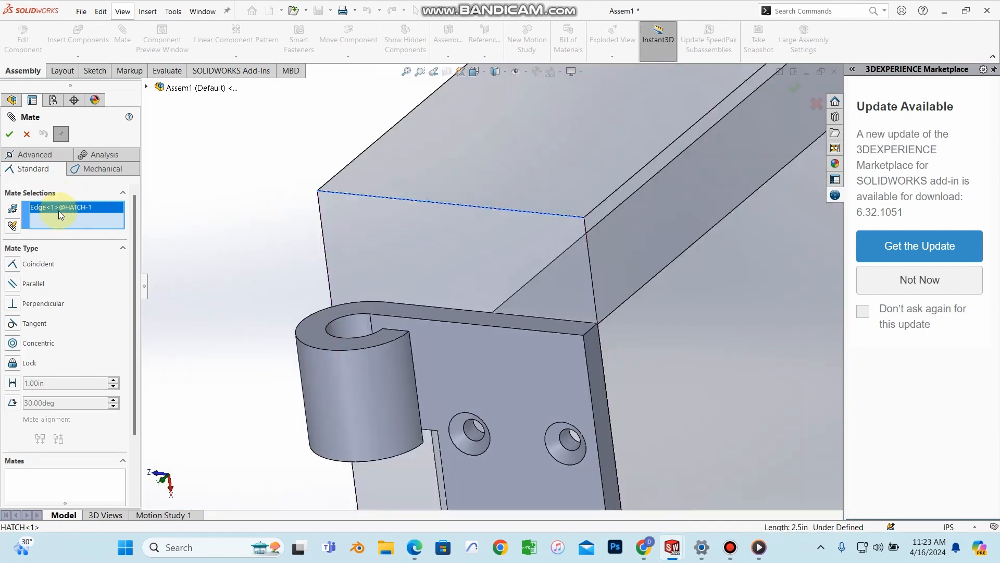
pyautogui.moveTo(460, 259)
pyautogui.mouseDown(button='middle')
pyautogui.moveTo(486, 219)
pyautogui.moveTo(536, 362)
pyautogui.moveTo(491, 305)
pyautogui.mouseUp(button='middle')
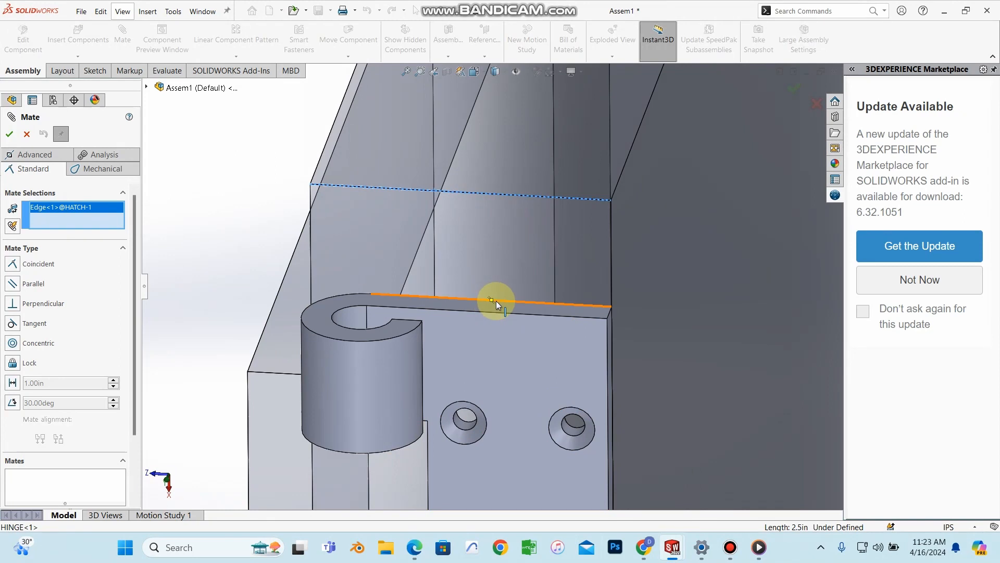
pyautogui.click(496, 301)
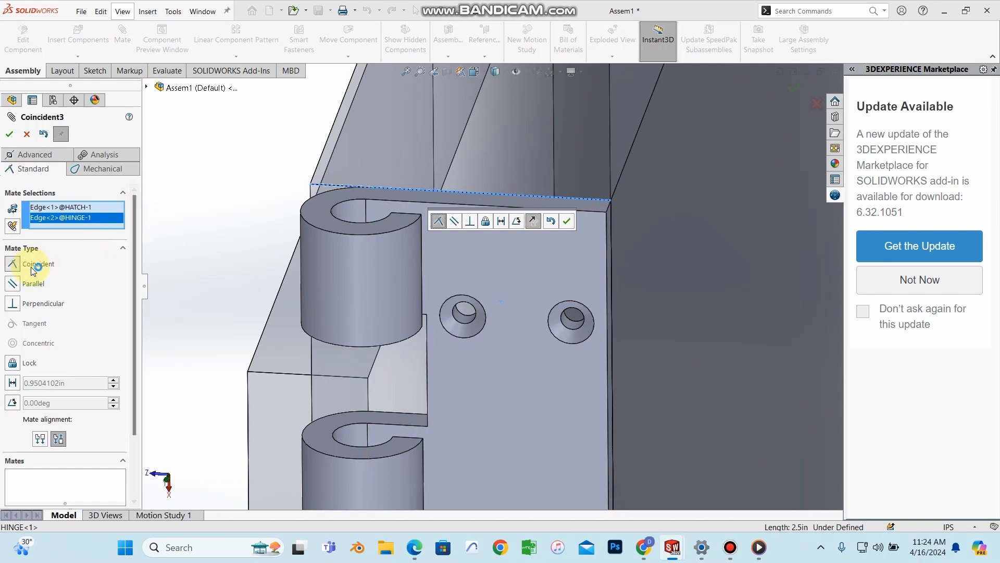
pyautogui.moveTo(458, 250); pyautogui.dragTo(446, 180, button='middle')
pyautogui.scroll(3, 539, 258)
pyautogui.moveTo(506, 243); pyautogui.dragTo(497, 257, button='middle')
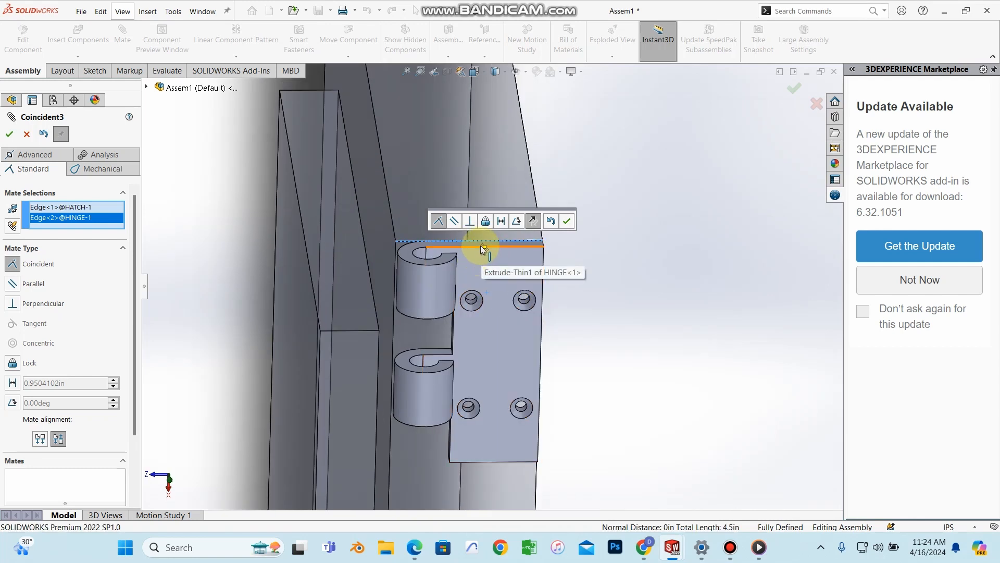
pyautogui.moveTo(478, 257); pyautogui.dragTo(476, 220, button='middle')
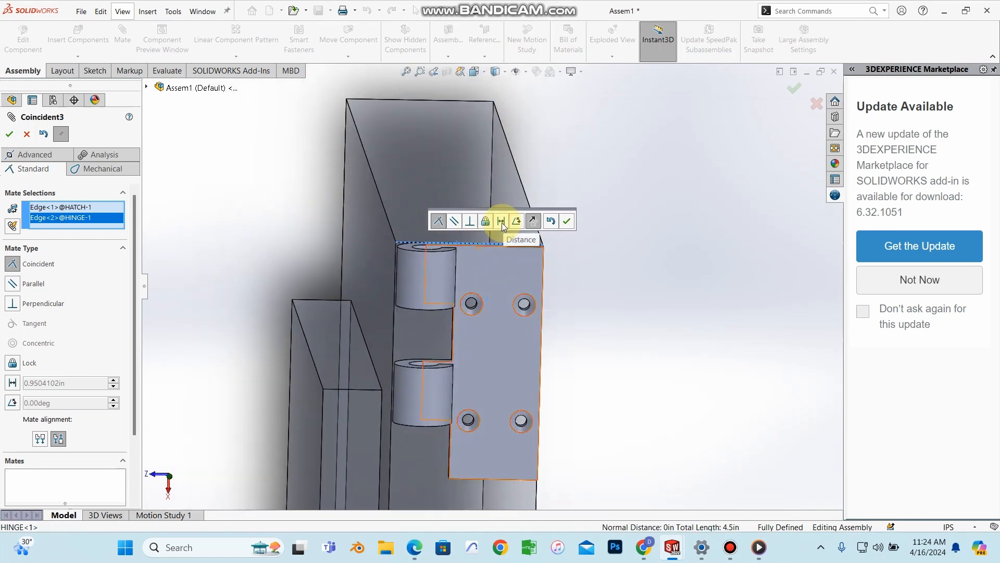
# Step: Make it a Distance1 mate of 1.00 in between the two edges
pyautogui.click(502, 222)
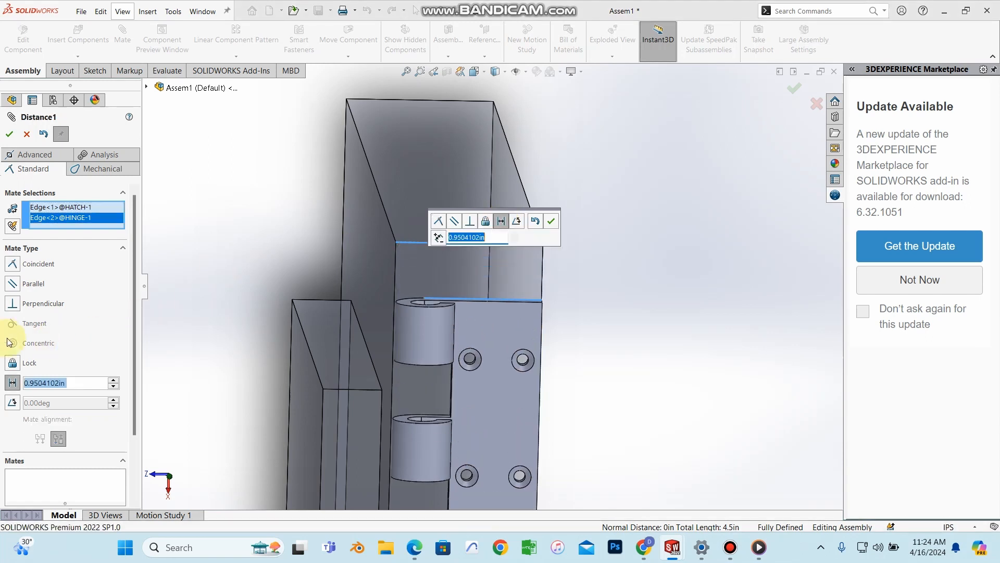
pyautogui.press('BackSpace')
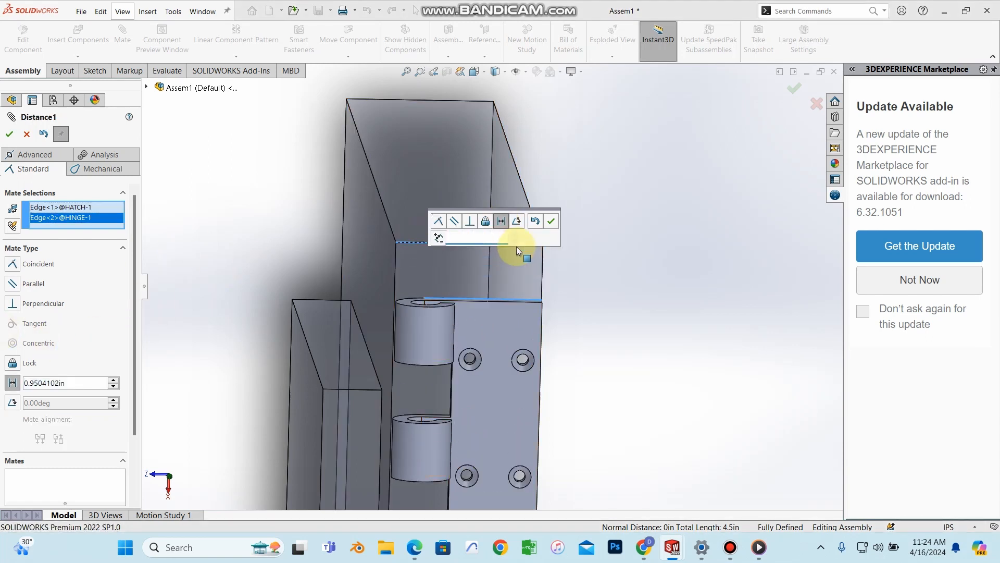
pyautogui.write('1')
pyautogui.press('Return')
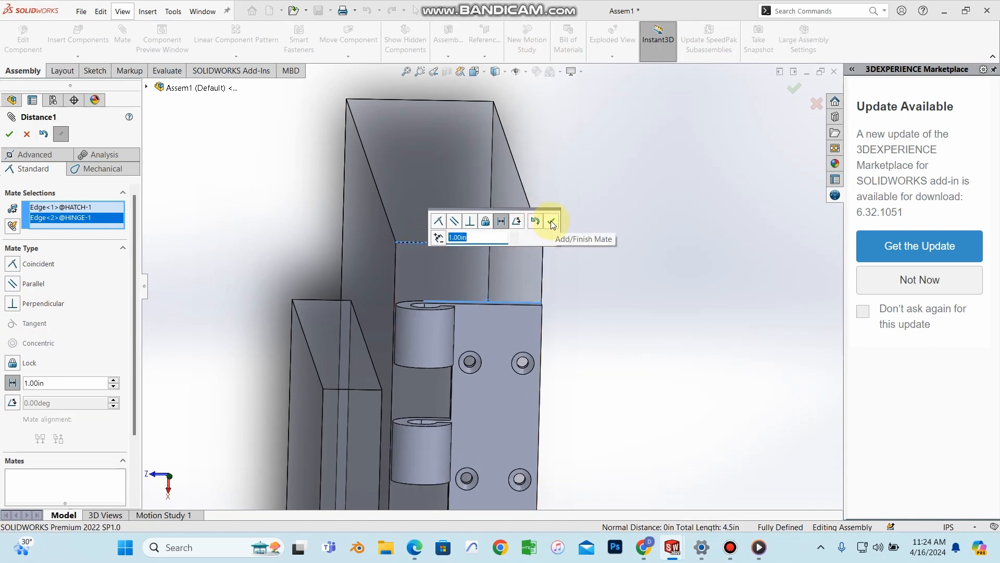
pyautogui.click(552, 223)
pyautogui.click(12, 134)
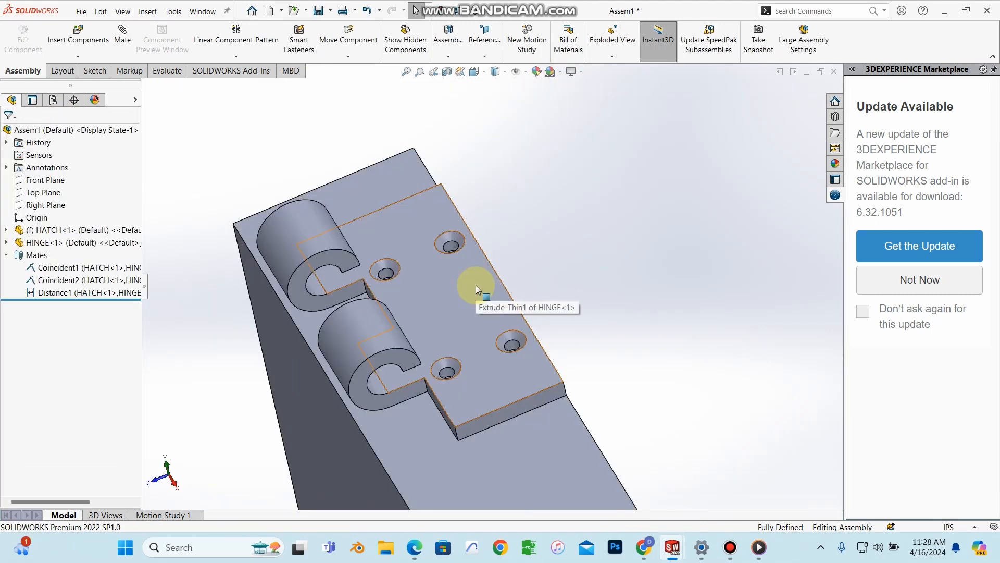
pyautogui.moveTo(466, 266); pyautogui.dragTo(485, 402, button='middle')
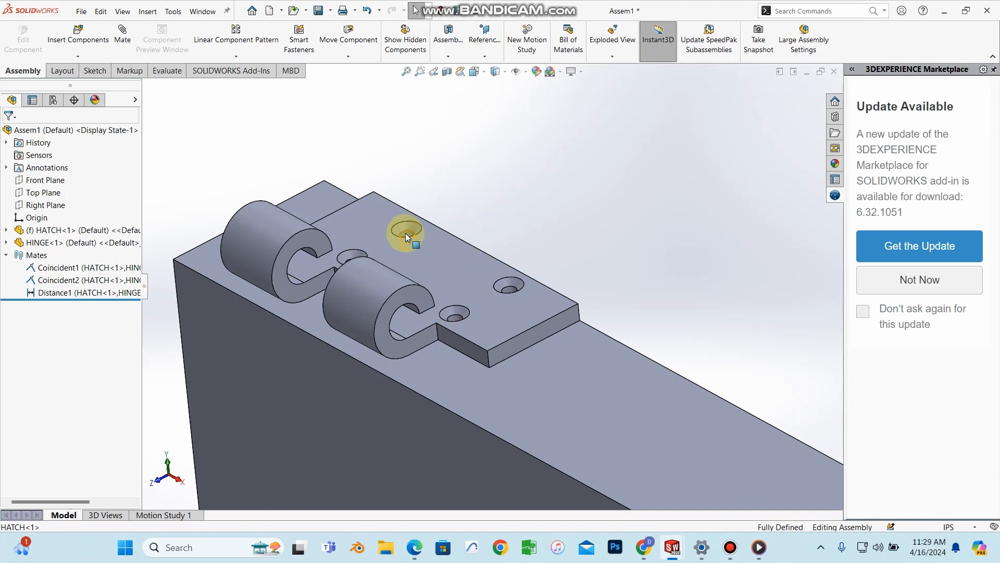
pyautogui.moveTo(405, 233); pyautogui.dragTo(407, 288, button='middle')
pyautogui.moveTo(406, 237); pyautogui.dragTo(404, 258, button='middle')
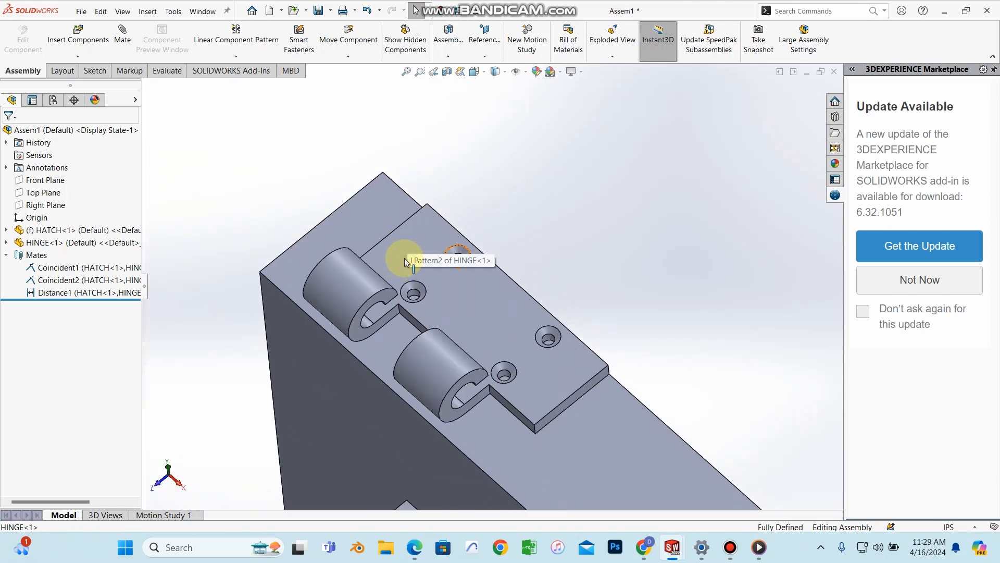
pyautogui.click(360, 229)
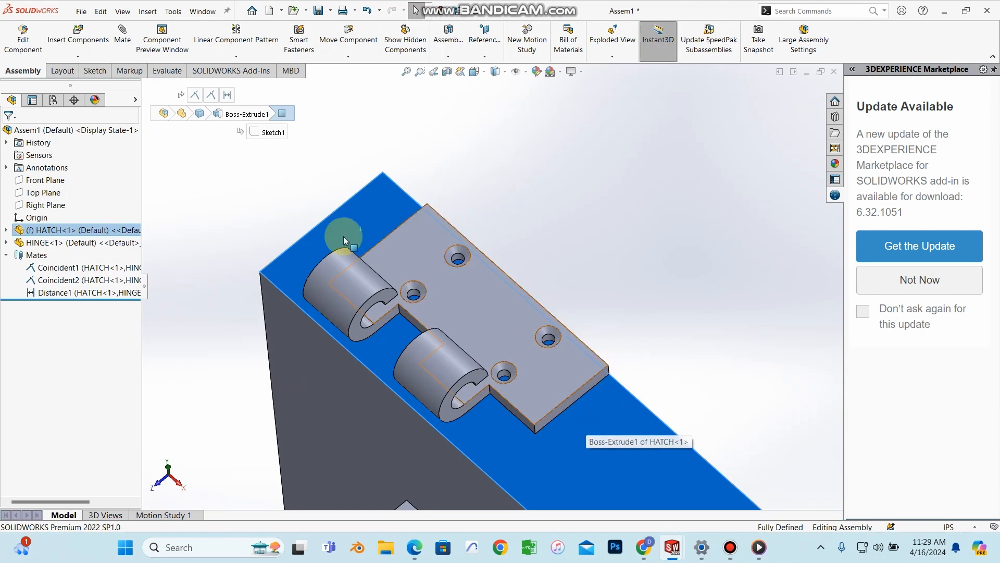
# Step: Sketch on the hatch's top face with points at the hinge's screw-hole centres
pyautogui.rightClick(636, 460)
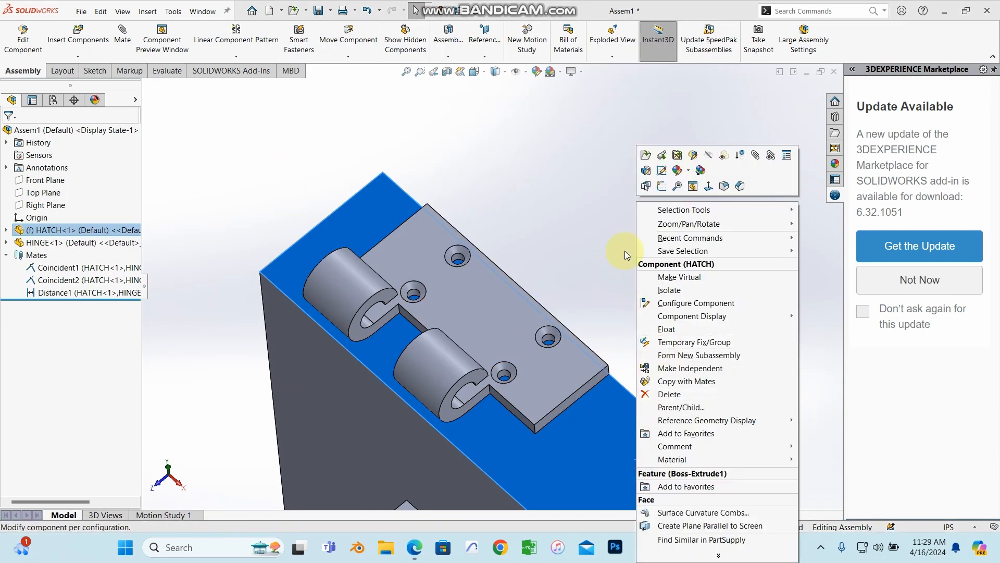
pyautogui.click(664, 186)
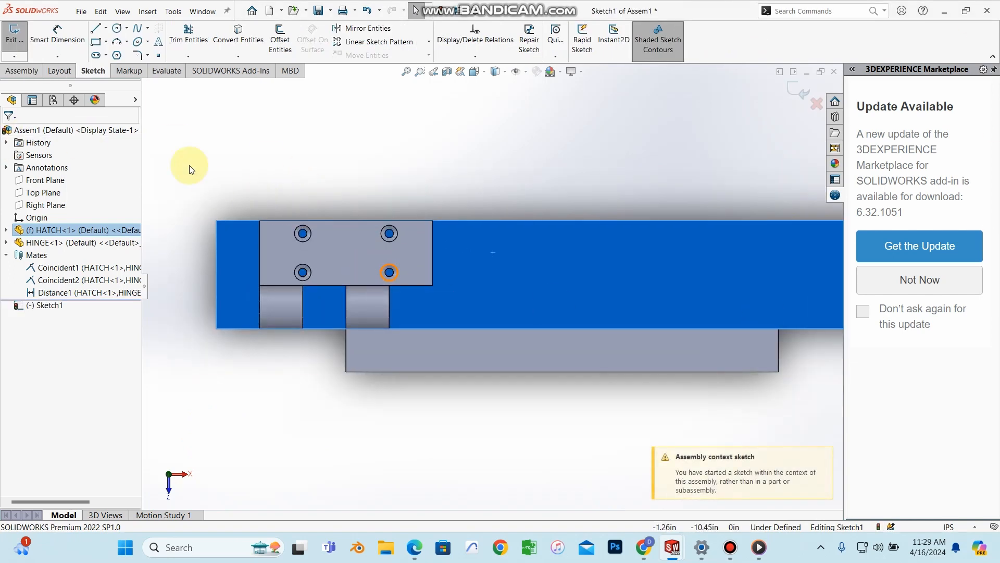
pyautogui.click(159, 55)
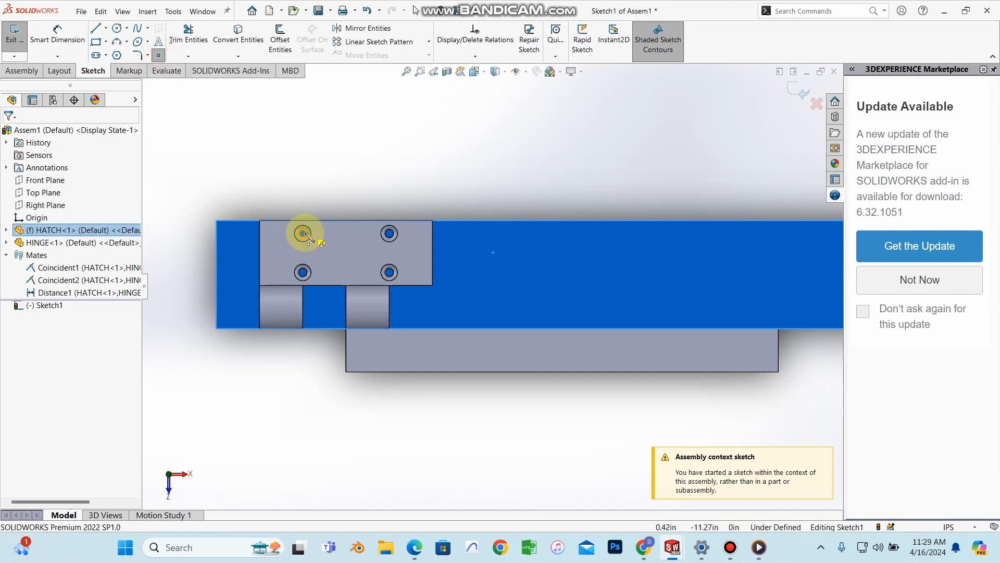
pyautogui.scroll(-2, 303, 234)
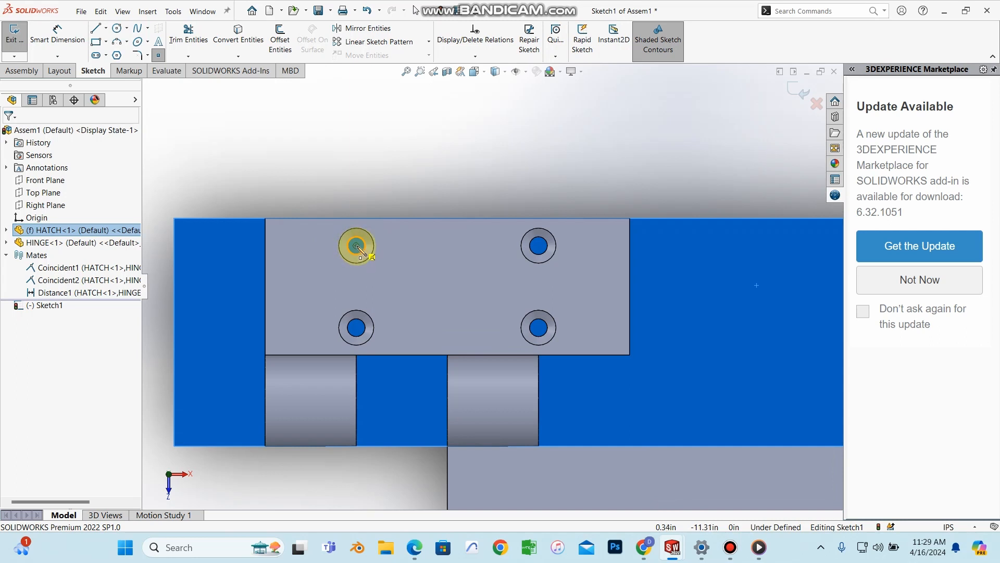
pyautogui.click(357, 246)
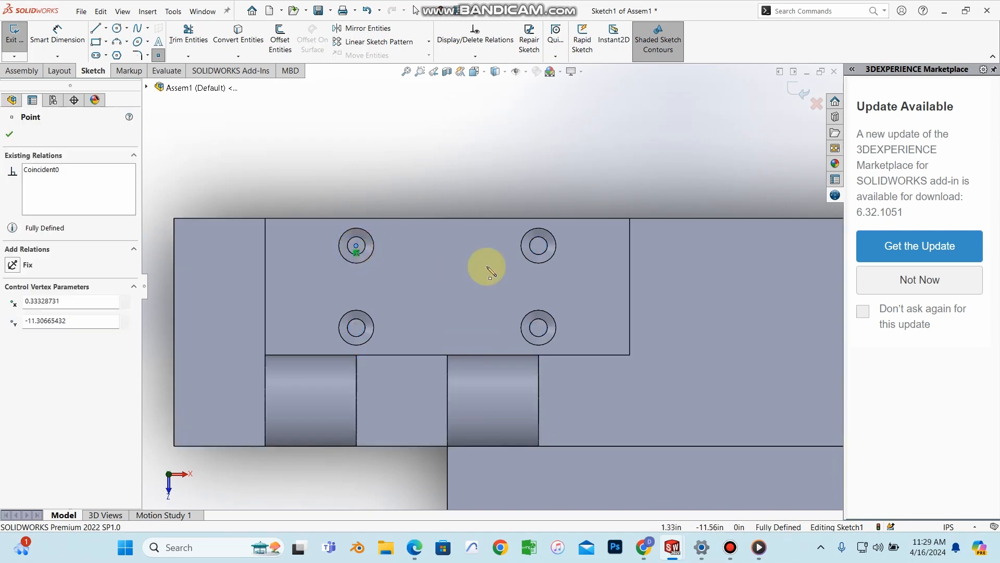
pyautogui.click(538, 246)
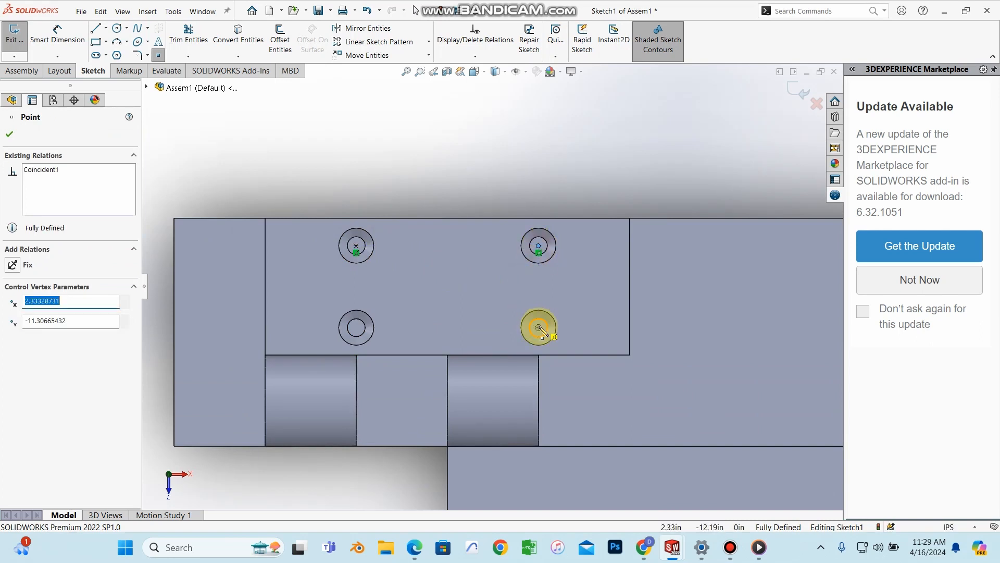
pyautogui.click(356, 329)
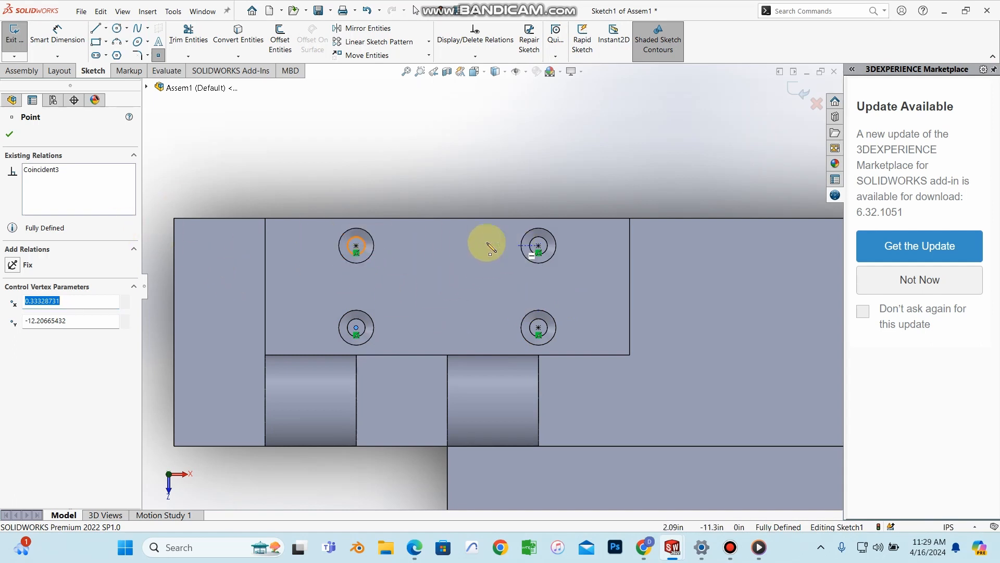
pyautogui.click(10, 134)
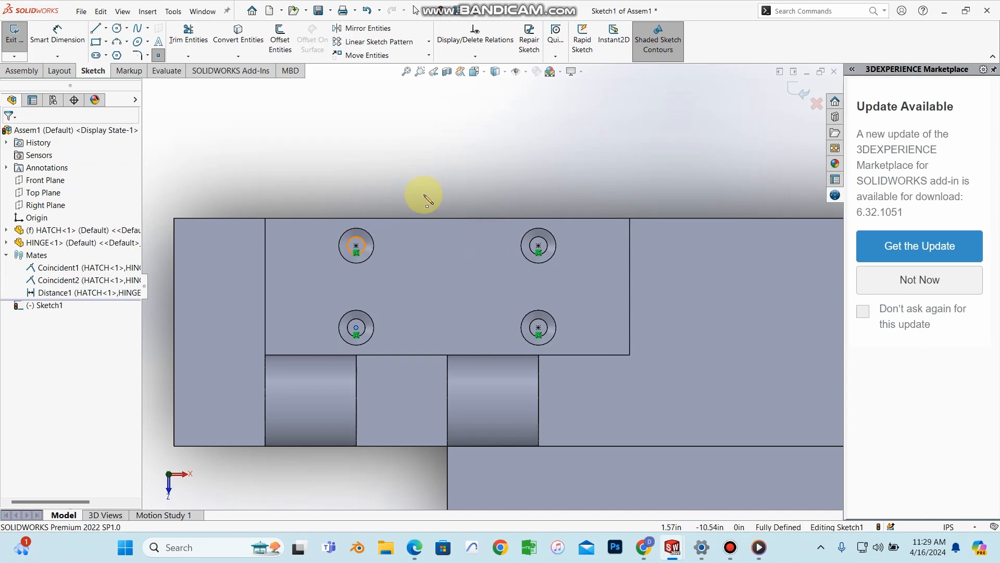
# Step: Exit the sketch and select the new Sketch1
pyautogui.moveTo(520, 267)
pyautogui.mouseDown(button='middle')
pyautogui.moveTo(518, 170)
pyautogui.moveTo(495, 196)
pyautogui.moveTo(518, 308)
pyautogui.moveTo(523, 242)
pyautogui.moveTo(495, 174)
pyautogui.mouseUp(button='middle')
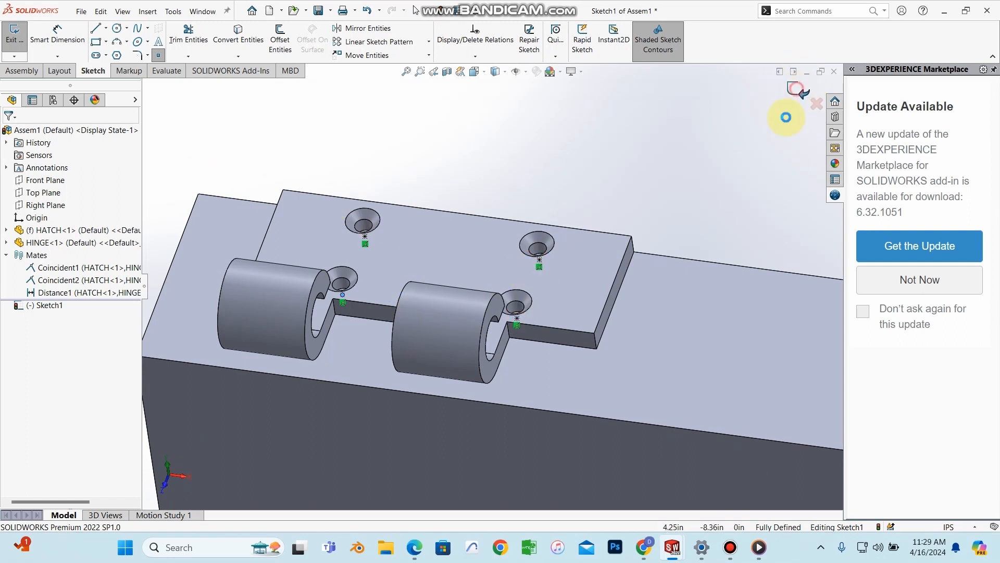
pyautogui.click(796, 90)
pyautogui.click(78, 305)
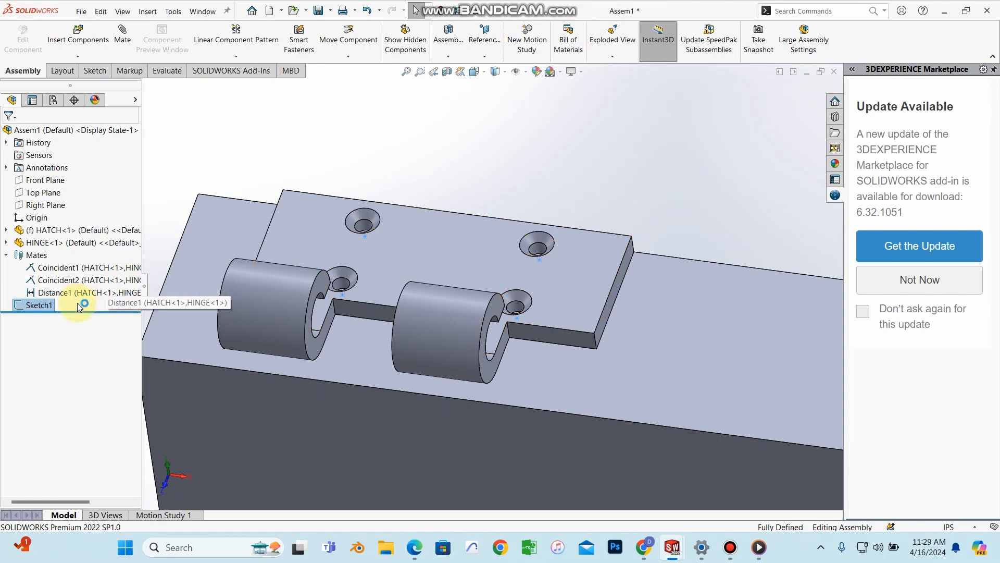
# Step: Hide HINGE<1> and zoom onto the hatch's top face with its four sketch points
pyautogui.click(94, 243)
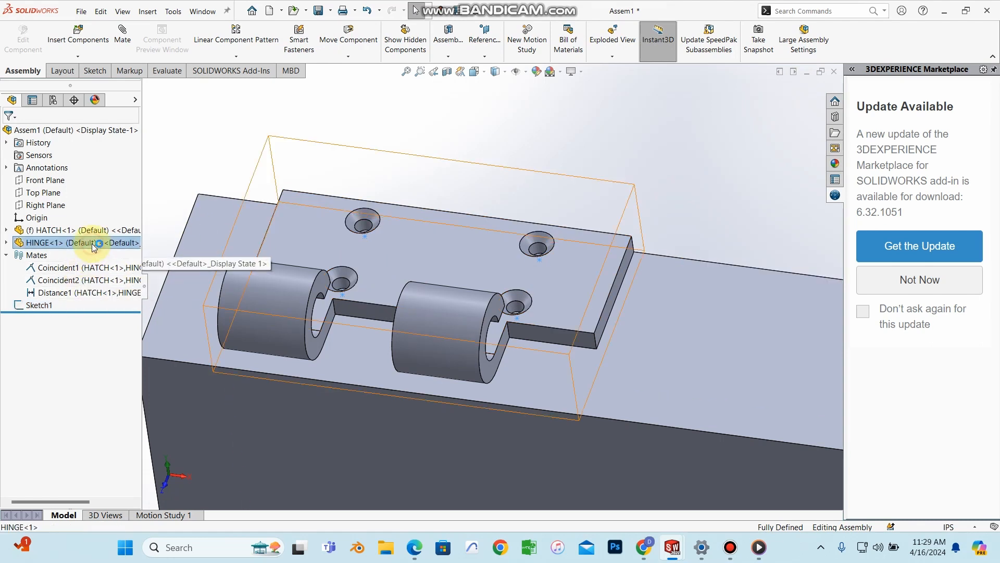
pyautogui.rightClick(94, 245)
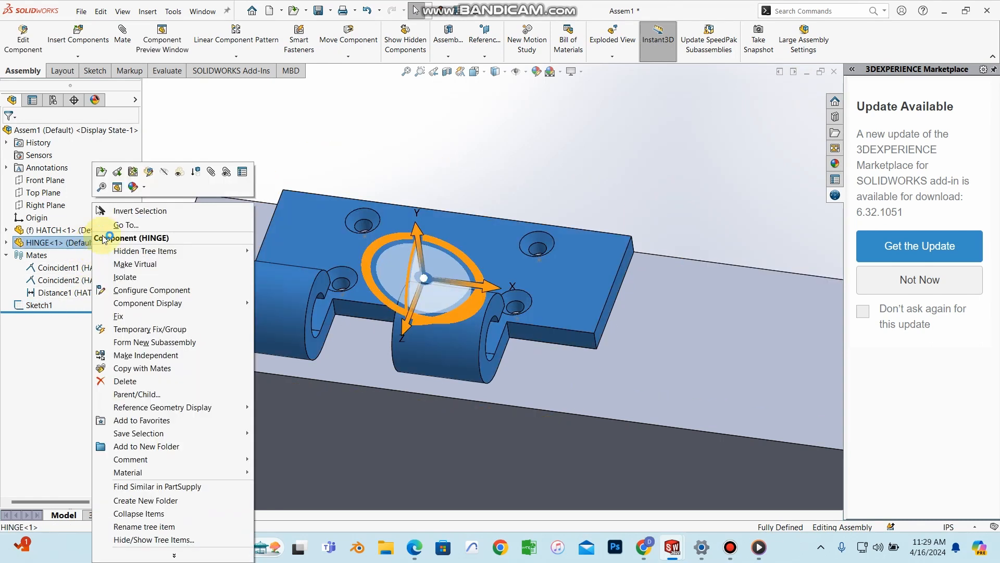
pyautogui.click(165, 173)
pyautogui.moveTo(482, 218); pyautogui.dragTo(473, 194, button='middle')
pyautogui.scroll(-3, 362, 248)
pyautogui.scroll(5, 399, 238)
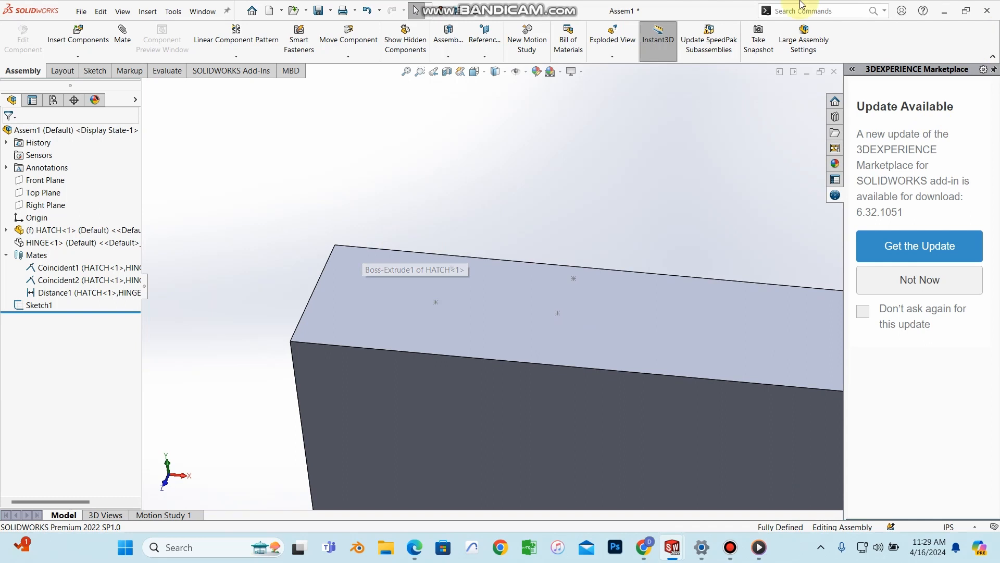
pyautogui.scroll(-4, 478, 275)
pyautogui.scroll(3, 461, 281)
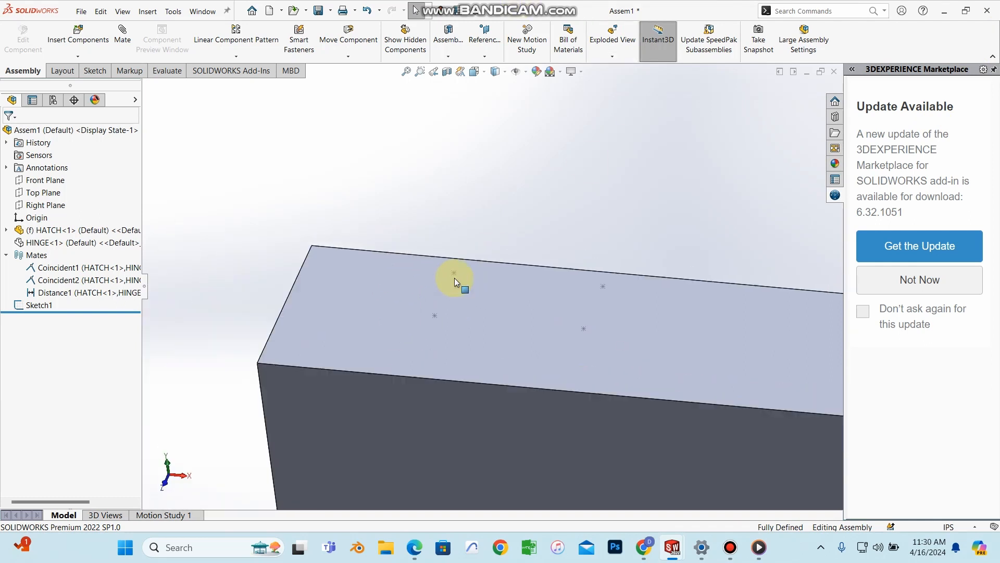
pyautogui.moveTo(488, 277); pyautogui.dragTo(479, 291, button='middle')
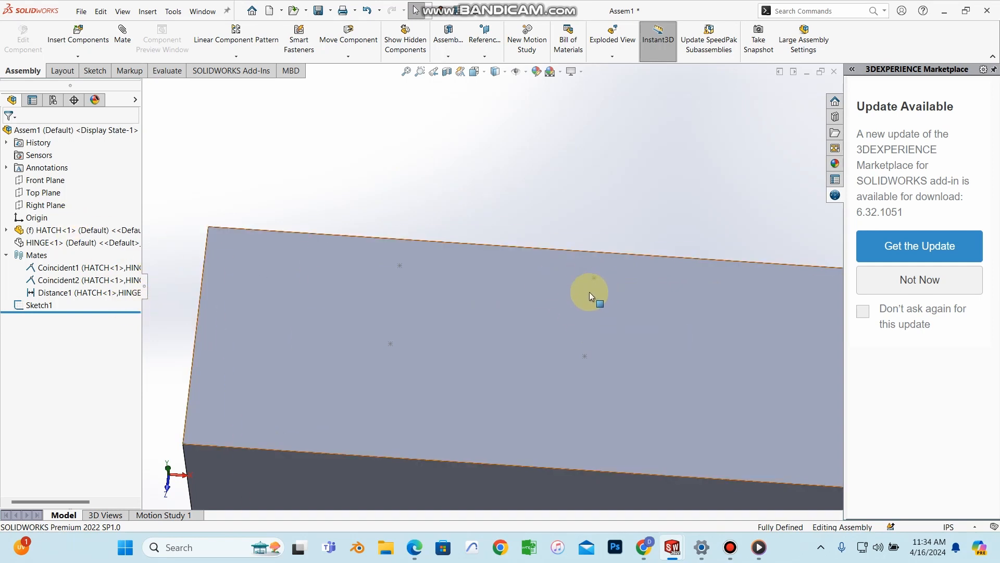
# Step: Set up a Hole Wizard hole of 7/64 in size with a Blind end condition, 0.75 in deep
pyautogui.click(449, 58)
pyautogui.click(451, 83)
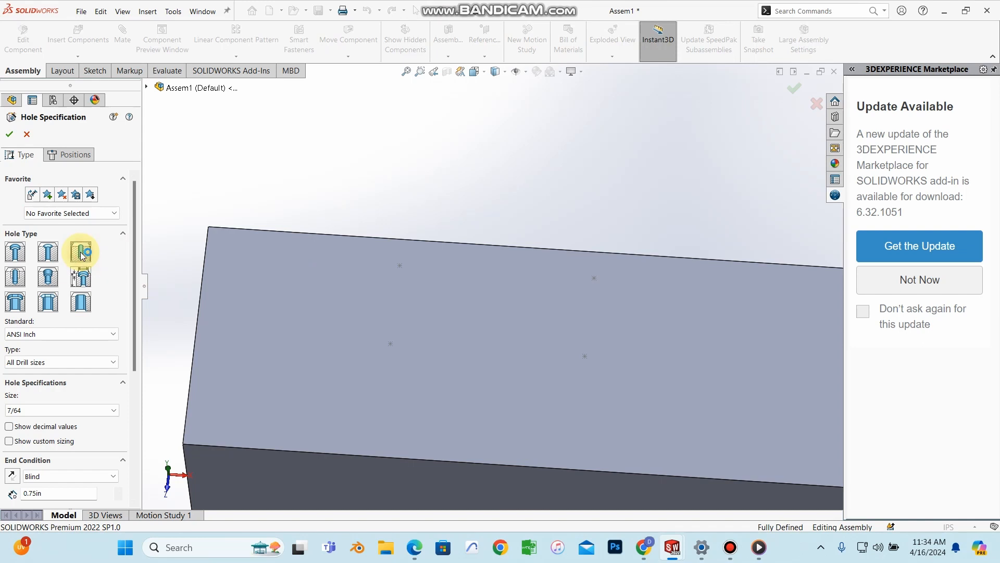
pyautogui.click(38, 411)
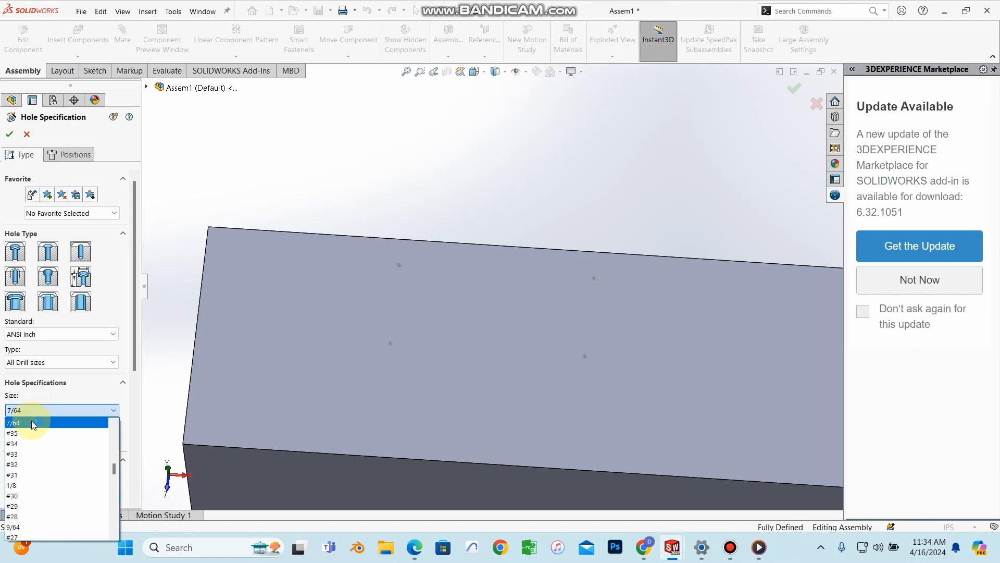
pyautogui.click(31, 422)
pyautogui.moveTo(135, 365); pyautogui.dragTo(119, 436)
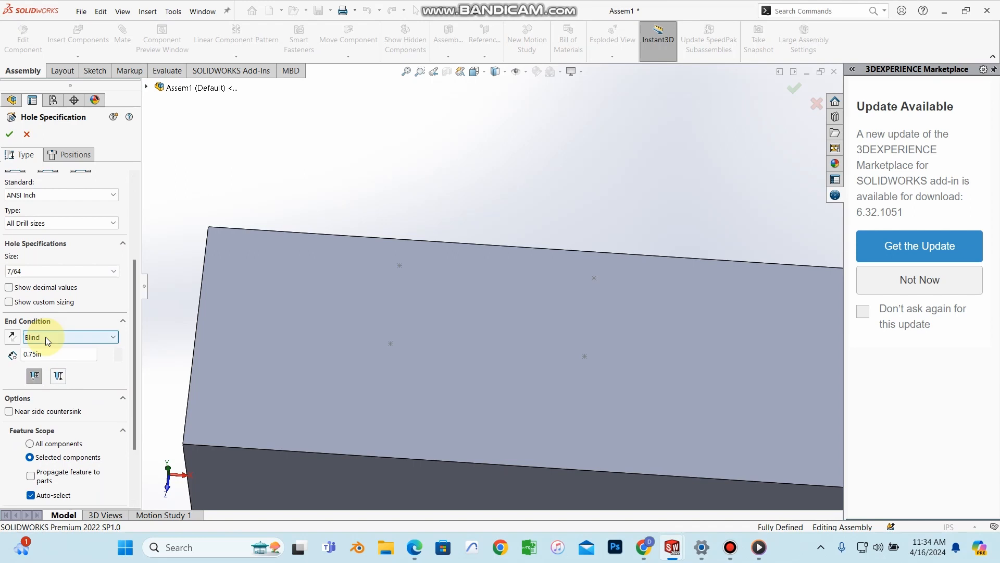
pyautogui.click(48, 337)
pyautogui.click(47, 355)
pyautogui.click(54, 337)
pyautogui.click(46, 346)
pyautogui.click(41, 354)
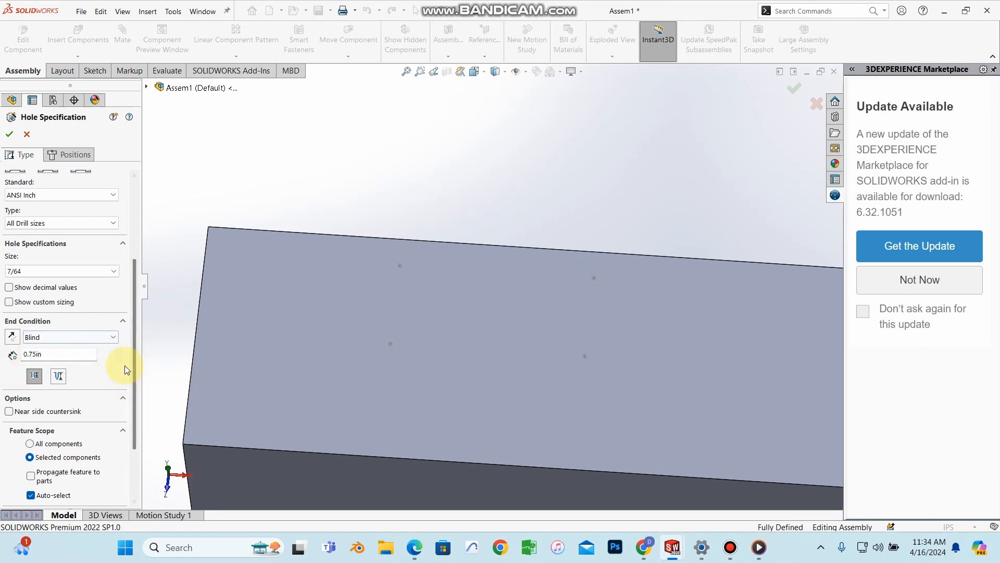
# Step: Place the four hole positions on the hatch face's sketch points and create the holes
pyautogui.click(71, 156)
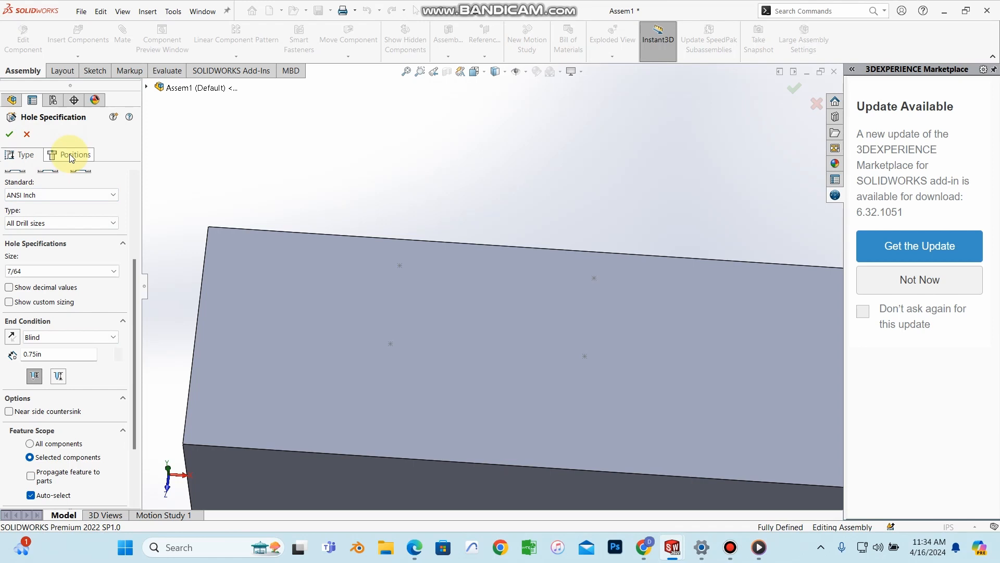
pyautogui.click(305, 348)
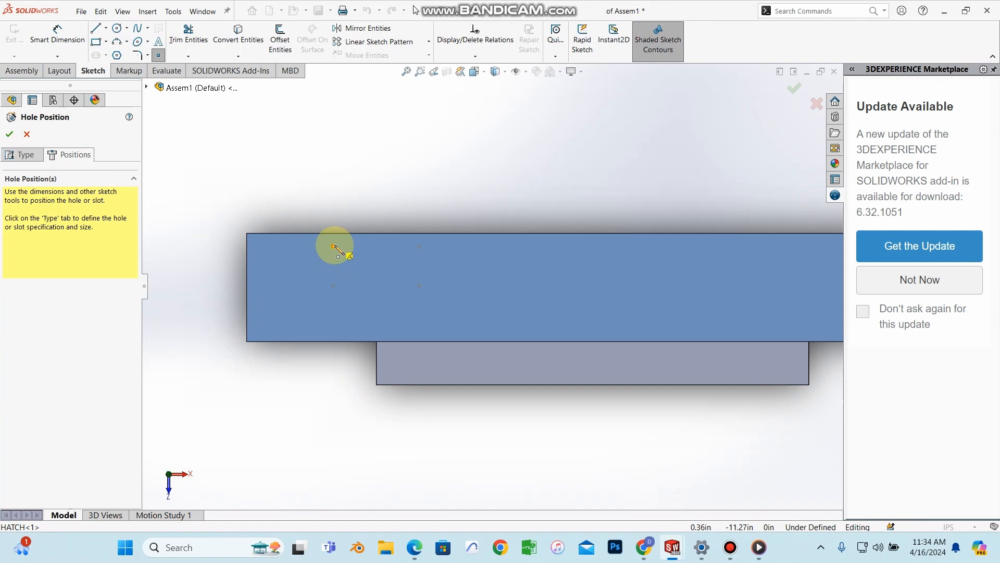
pyautogui.scroll(-2, 333, 246)
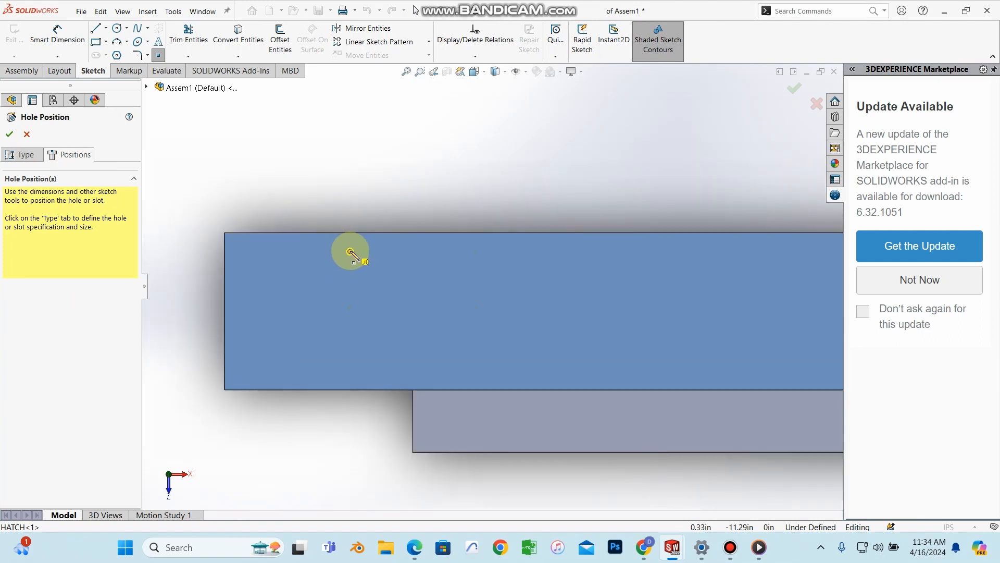
pyautogui.click(350, 252)
pyautogui.click(482, 261)
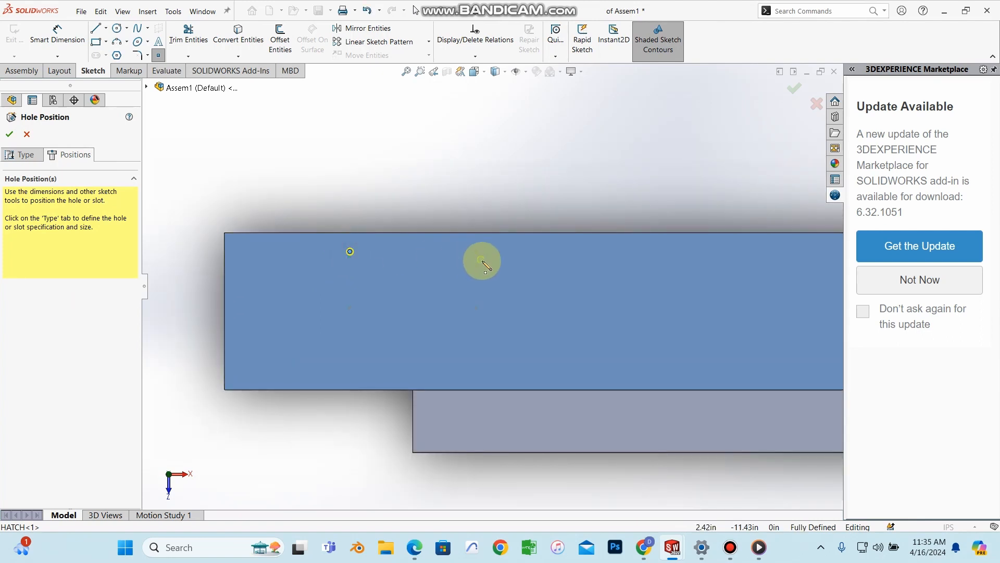
pyautogui.click(476, 252)
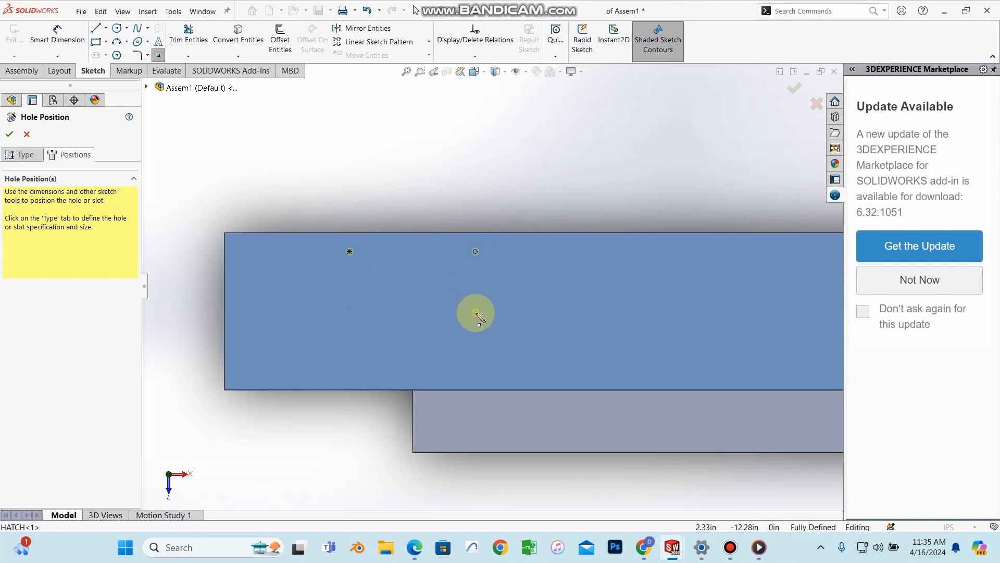
pyautogui.click(476, 308)
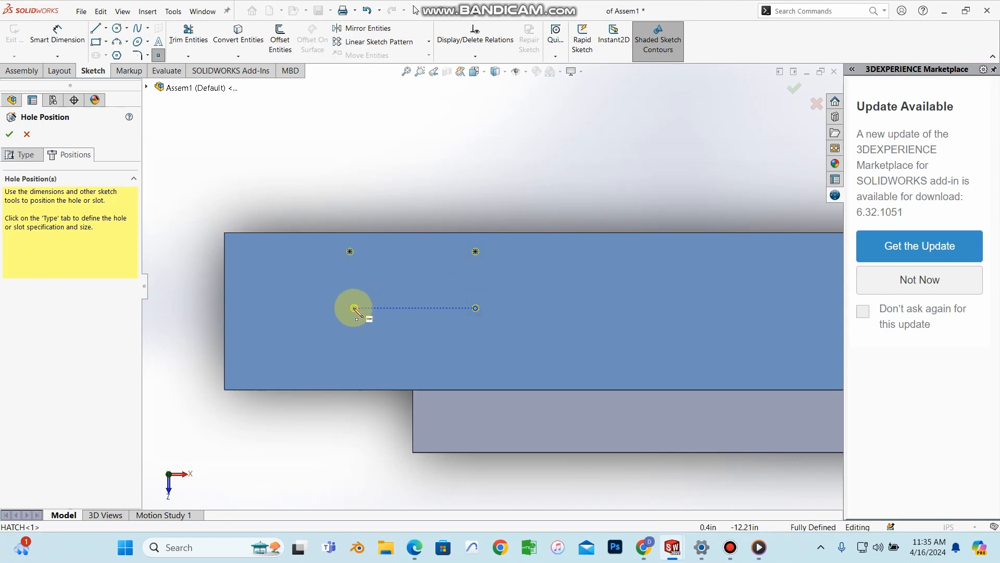
pyautogui.click(10, 135)
# Step: Orbit and zoom around the hatch to inspect the four new 7/64 in holes
pyautogui.moveTo(464, 212)
pyautogui.mouseDown(button='middle')
pyautogui.moveTo(474, 201)
pyautogui.moveTo(438, 147)
pyautogui.moveTo(447, 196)
pyautogui.moveTo(496, 304)
pyautogui.moveTo(484, 293)
pyautogui.mouseUp(button='middle')
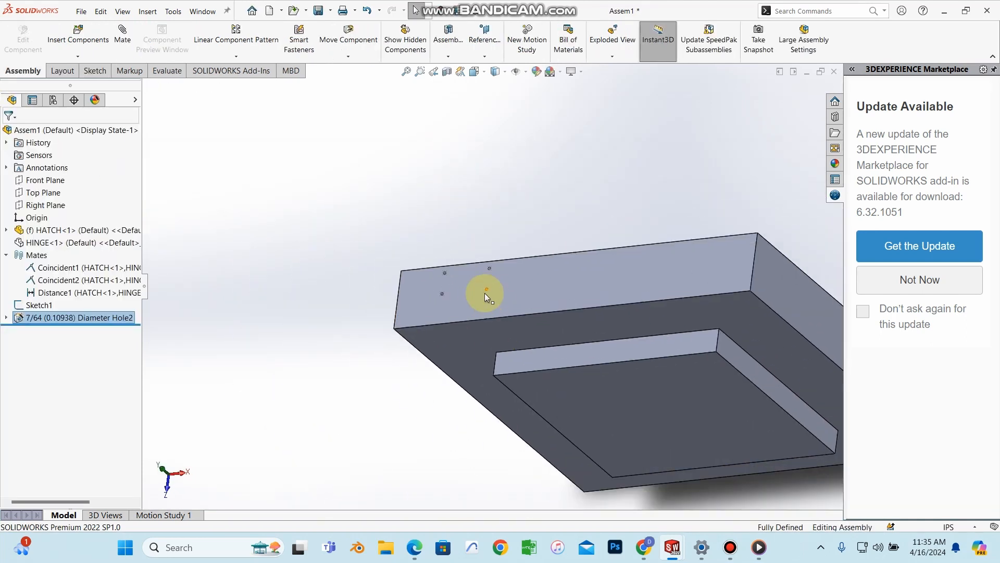
pyautogui.scroll(-5, 485, 289)
pyautogui.moveTo(502, 221); pyautogui.dragTo(545, 201, button='middle')
pyautogui.scroll(3, 514, 276)
pyautogui.scroll(2, 515, 276)
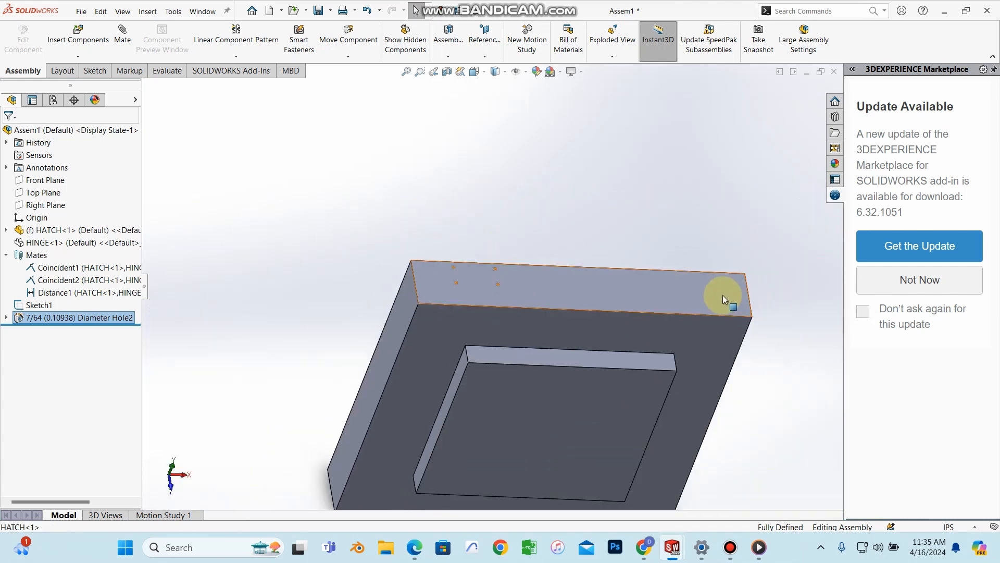
pyautogui.scroll(-2, 508, 282)
pyautogui.scroll(1, 515, 299)
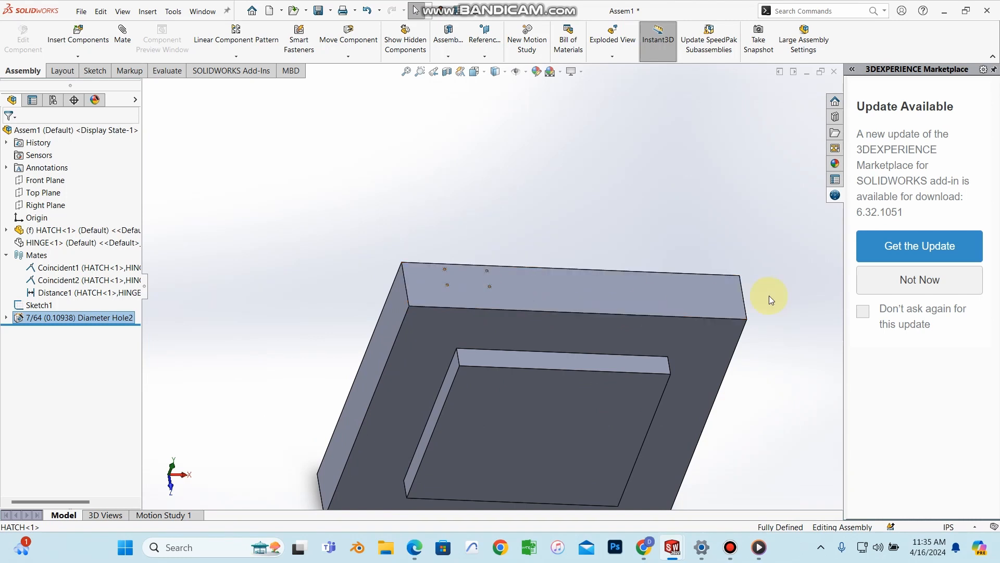
pyautogui.scroll(-1, 769, 296)
pyautogui.scroll(-1, 689, 295)
pyautogui.scroll(2, 411, 300)
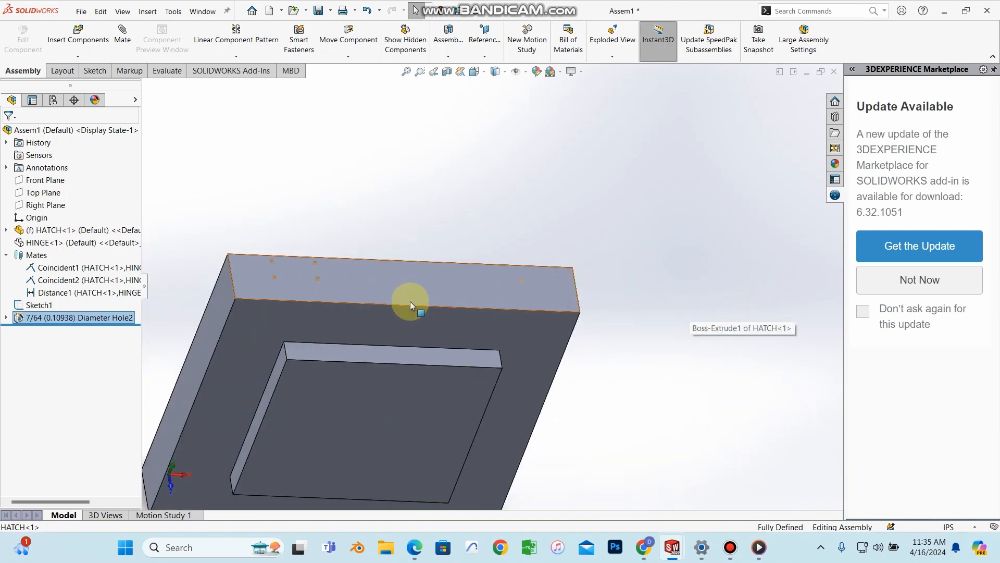
pyautogui.scroll(-2, 312, 294)
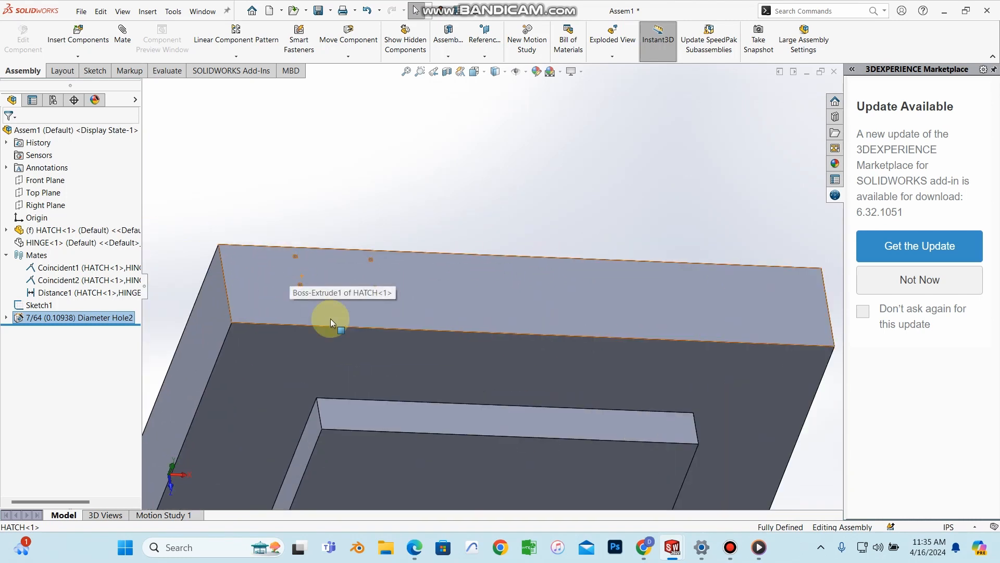
pyautogui.scroll(1, 401, 278)
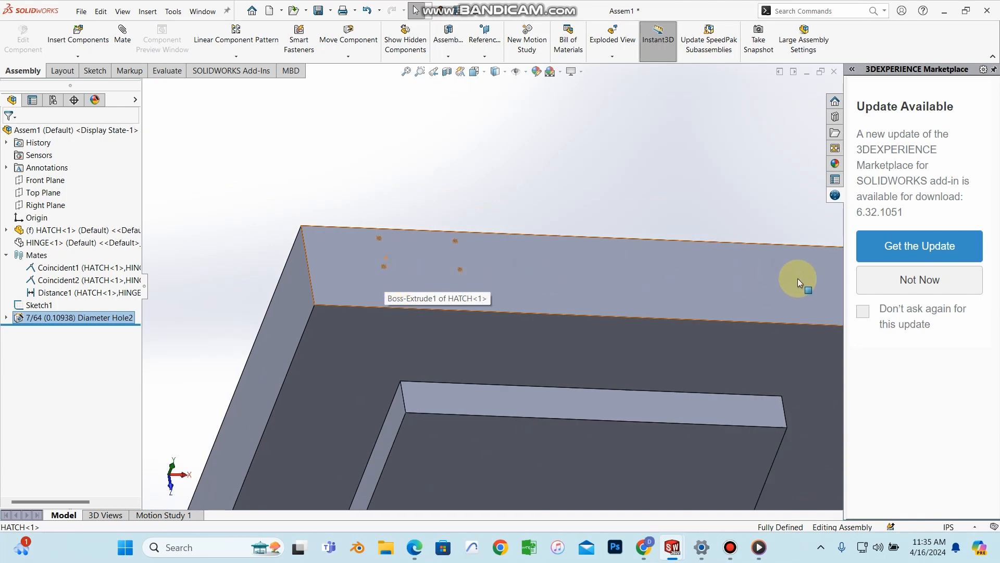
pyautogui.scroll(2, 798, 278)
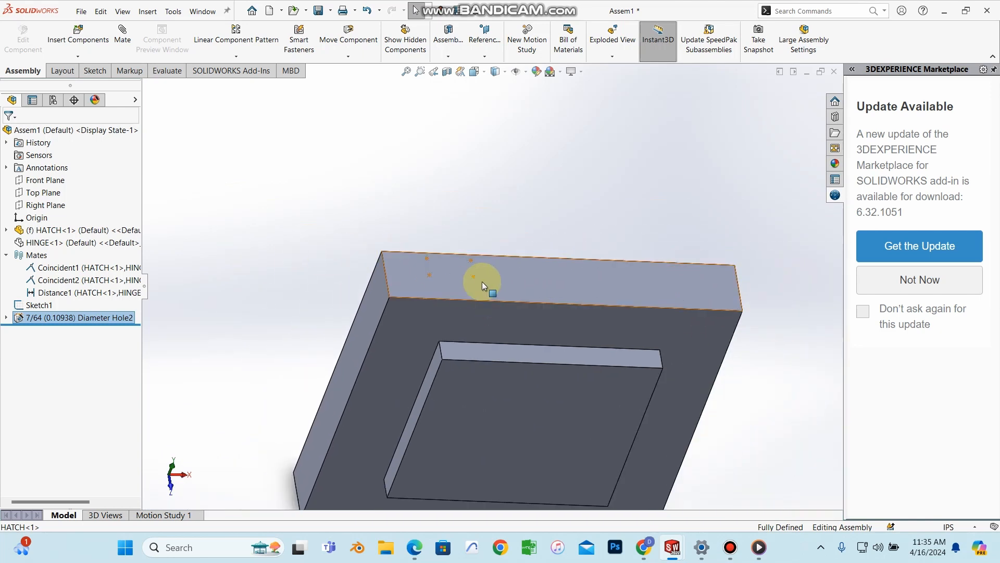
pyautogui.moveTo(449, 272)
pyautogui.mouseDown(button='middle')
pyautogui.moveTo(420, 188)
pyautogui.moveTo(411, 264)
pyautogui.mouseUp(button='middle')
pyautogui.scroll(-3, 411, 264)
pyautogui.scroll(2, 480, 255)
pyautogui.scroll(-2, 499, 220)
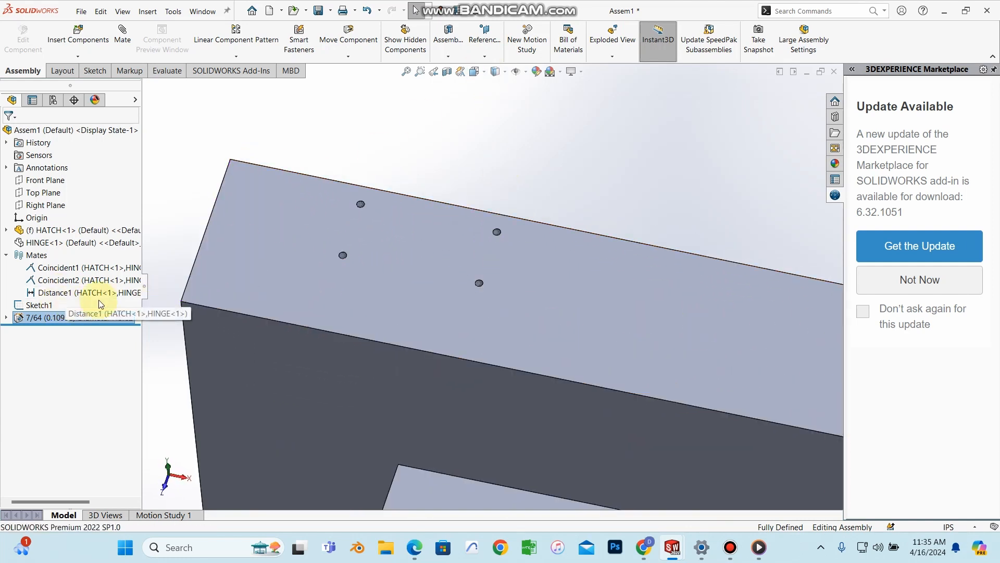
pyautogui.moveTo(437, 216)
pyautogui.mouseDown(button='middle')
pyautogui.moveTo(427, 211)
pyautogui.moveTo(434, 220)
pyautogui.mouseUp(button='middle')
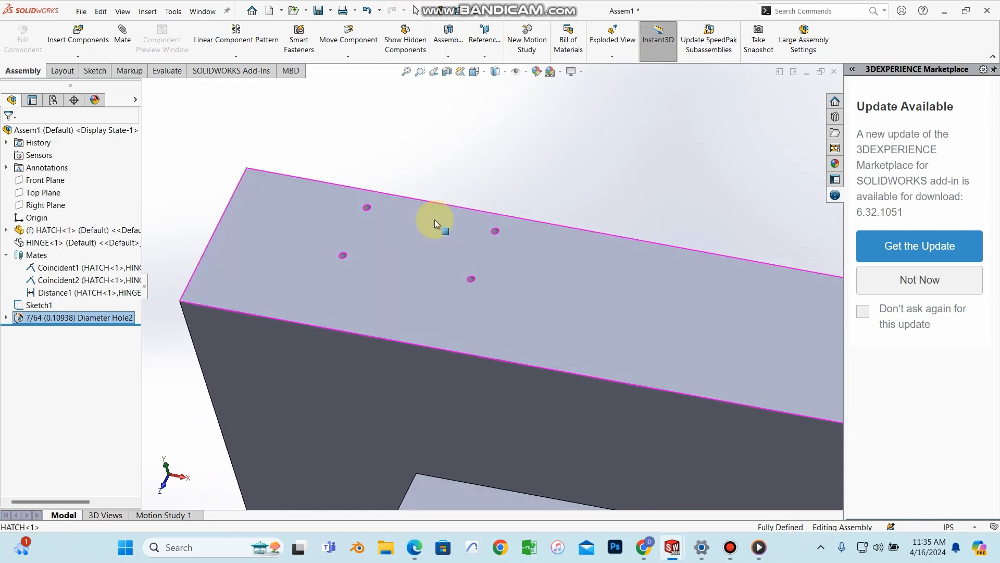
# Step: Show the hidden HINGE<1> component on the hatch again
pyautogui.click(65, 242)
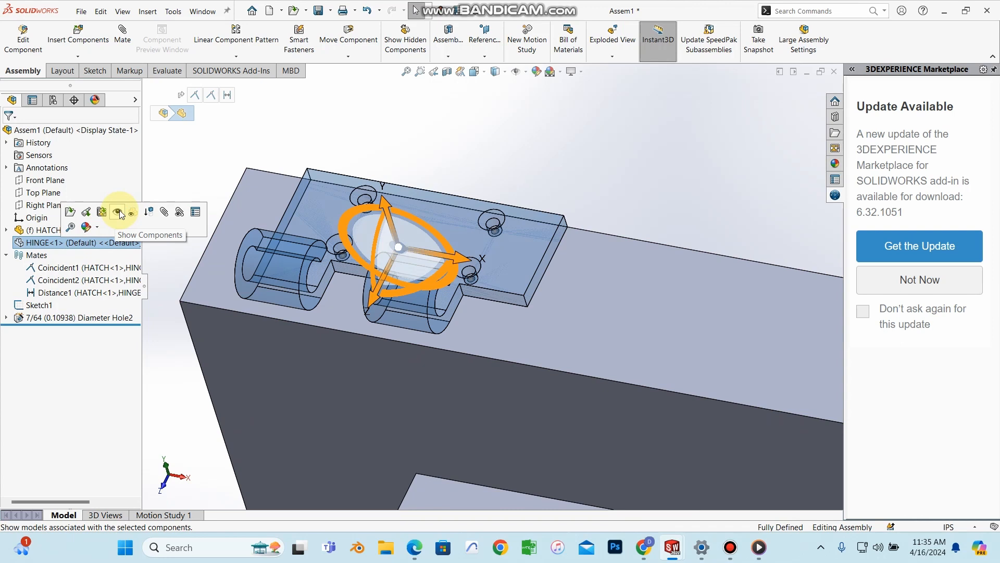
pyautogui.click(121, 214)
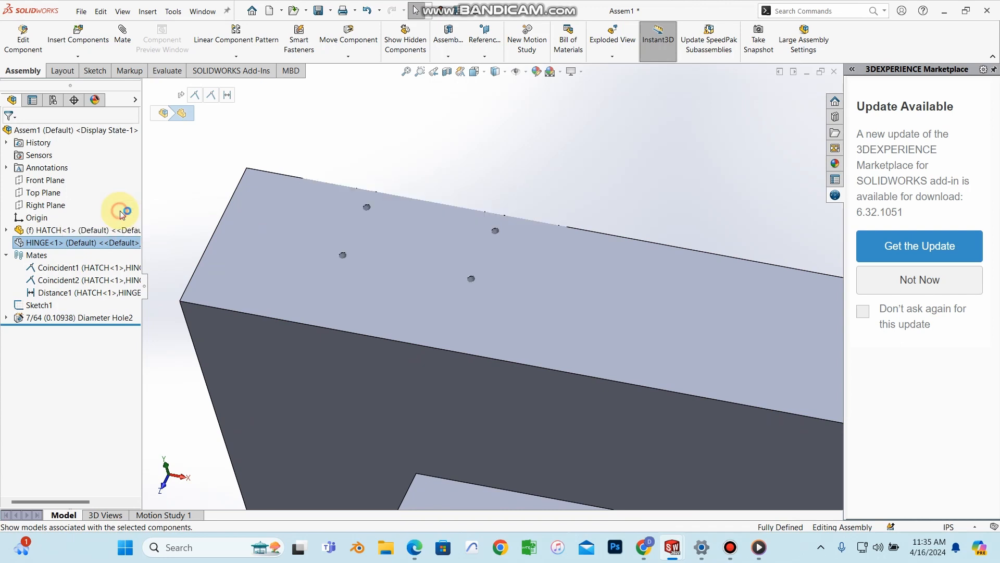
pyautogui.moveTo(491, 222); pyautogui.dragTo(497, 298, button='middle')
pyautogui.scroll(-3, 490, 229)
pyautogui.scroll(3, 490, 229)
pyautogui.moveTo(496, 230)
pyautogui.mouseDown(button='middle')
pyautogui.moveTo(496, 261)
pyautogui.moveTo(496, 163)
pyautogui.moveTo(650, 225)
pyautogui.moveTo(526, 245)
pyautogui.moveTo(603, 179)
pyautogui.moveTo(655, 282)
pyautogui.moveTo(623, 182)
pyautogui.moveTo(534, 239)
pyautogui.moveTo(604, 186)
pyautogui.moveTo(640, 255)
pyautogui.mouseUp(button='middle')
pyautogui.scroll(3, 640, 255)
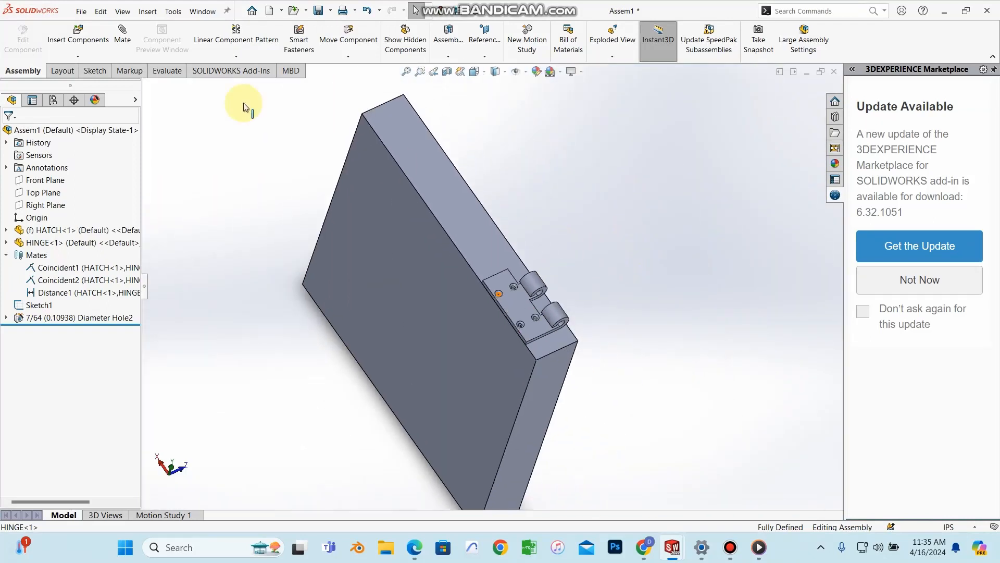
pyautogui.click(66, 34)
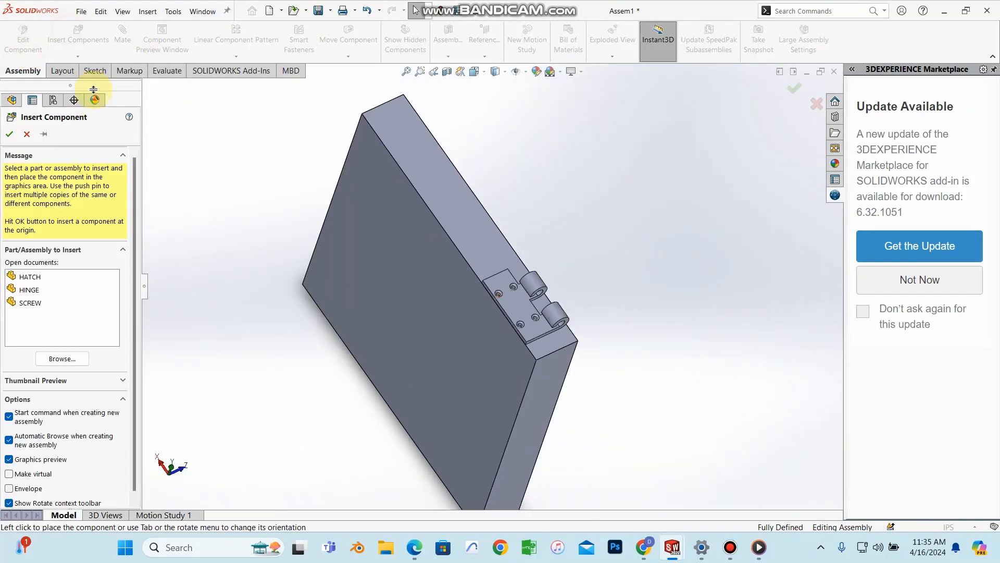
# Step: Insert the SCREW part from open documents as SCREW<2> beside the hinge's screw holes
pyautogui.click(28, 304)
pyautogui.click(489, 259)
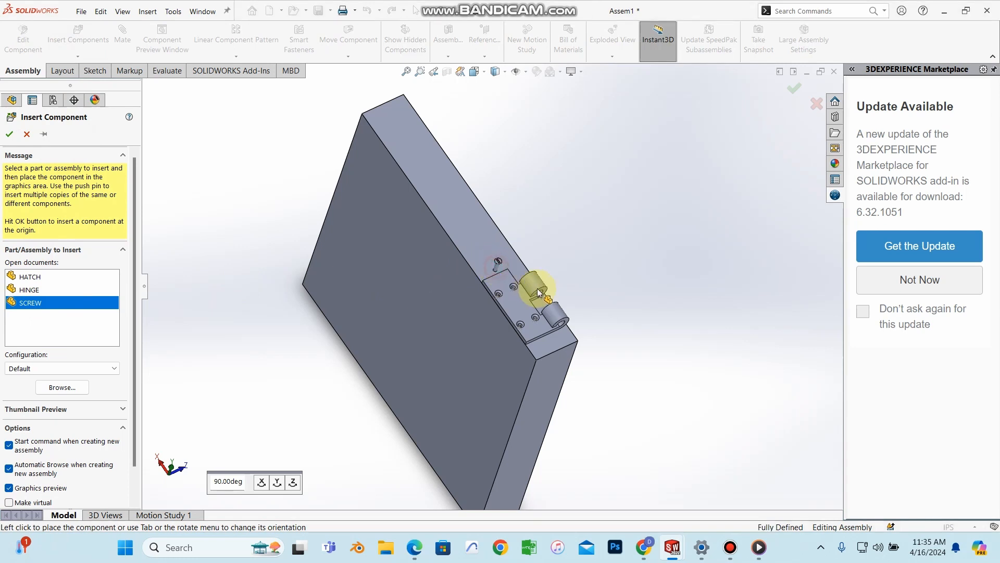
pyautogui.moveTo(471, 267); pyautogui.dragTo(427, 215, button='middle')
pyautogui.scroll(-5, 415, 200)
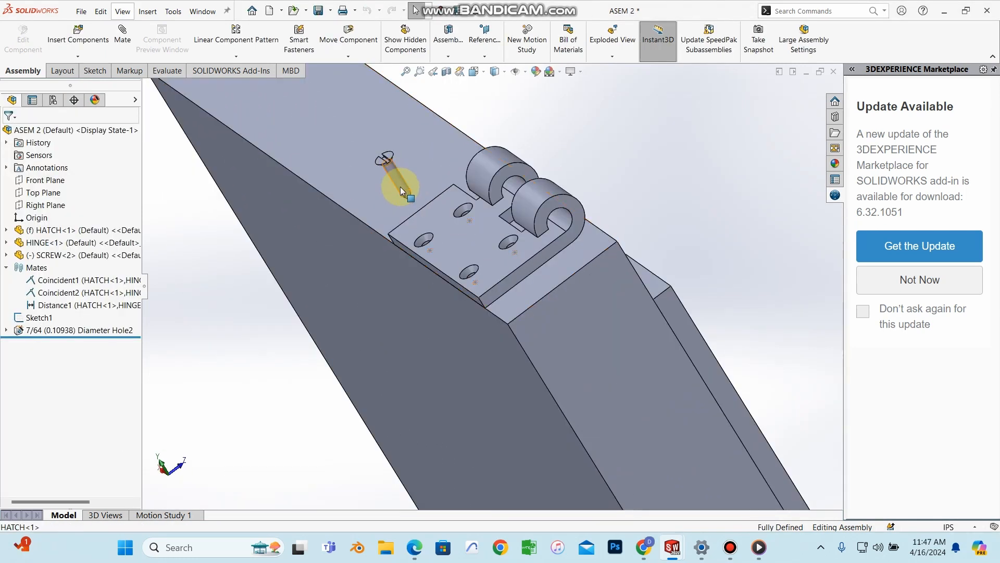
pyautogui.scroll(-2, 400, 187)
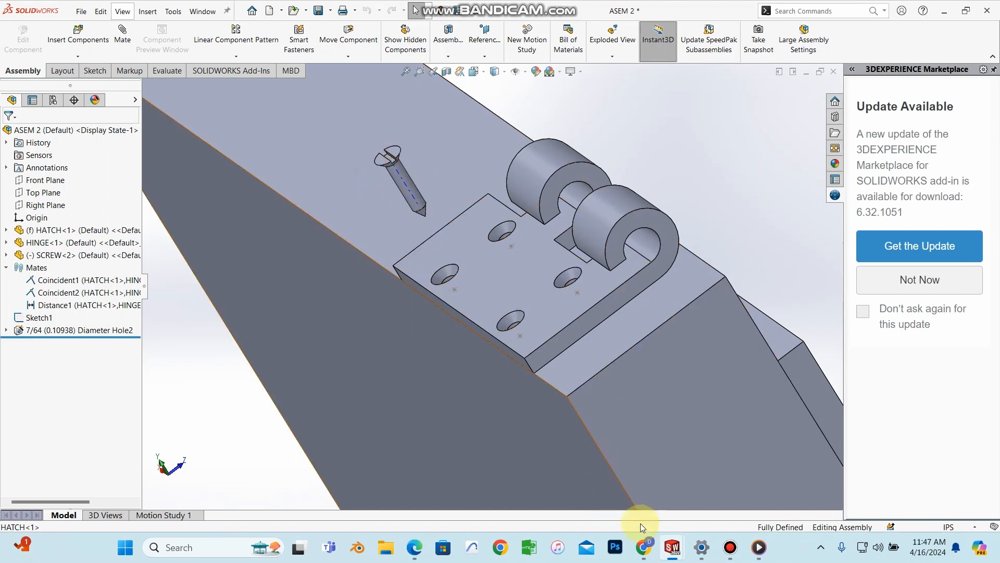
# Step: Review the textbook PDF's hinge hole steps and Figures 6.15–6.18 in Edge
pyautogui.click(419, 550)
pyautogui.scroll(-3, 511, 315)
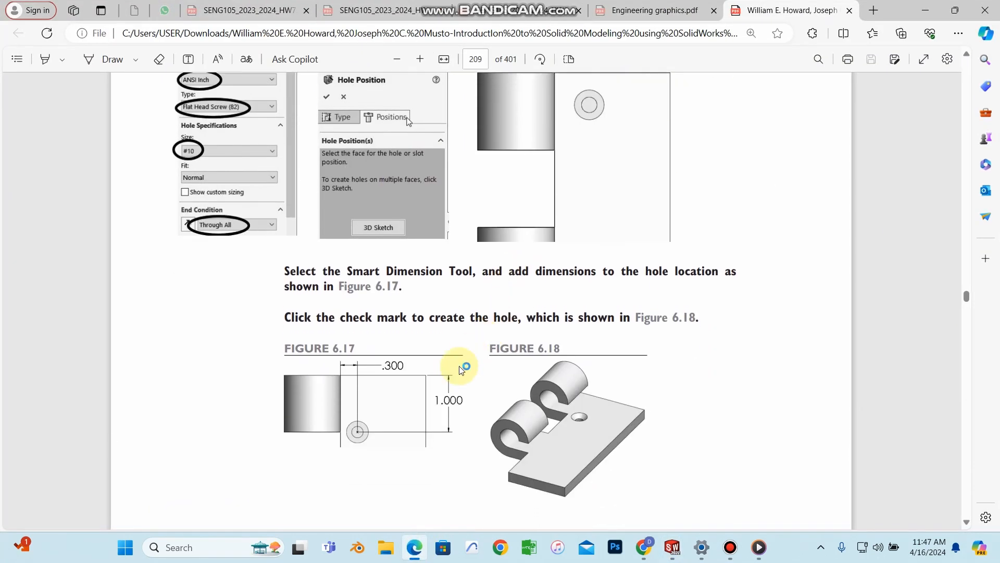
pyautogui.scroll(-5, 464, 364)
pyautogui.scroll(4, 614, 380)
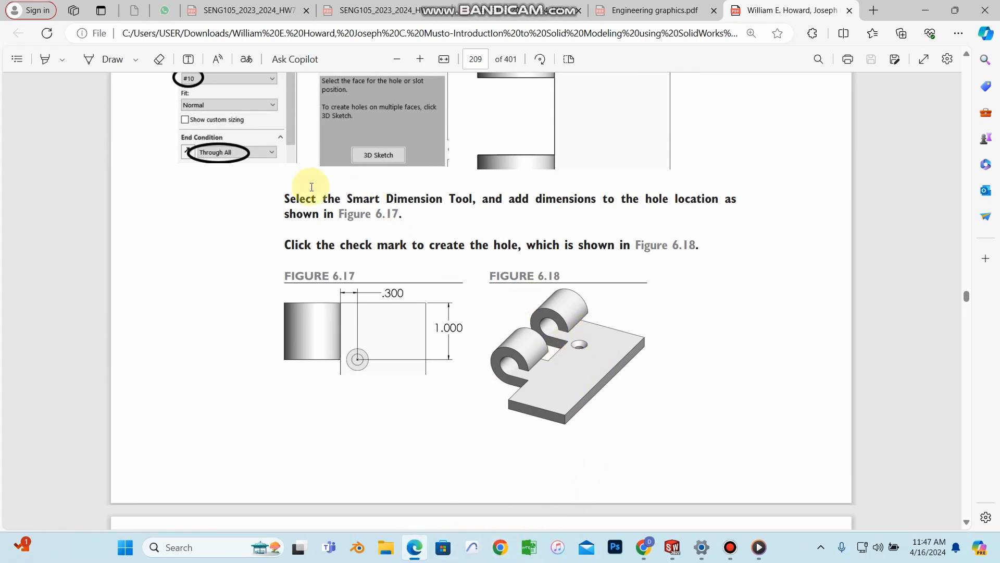
pyautogui.scroll(3, 236, 223)
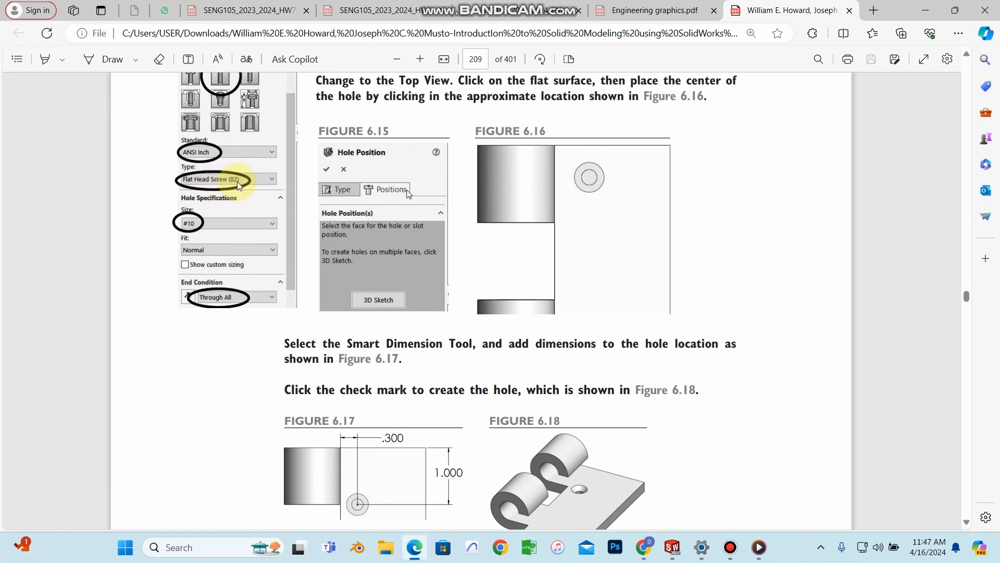
# Step: Switch through the SOLIDWORKS windows to bring up the HINGE part document
pyautogui.click(680, 550)
pyautogui.click(366, 480)
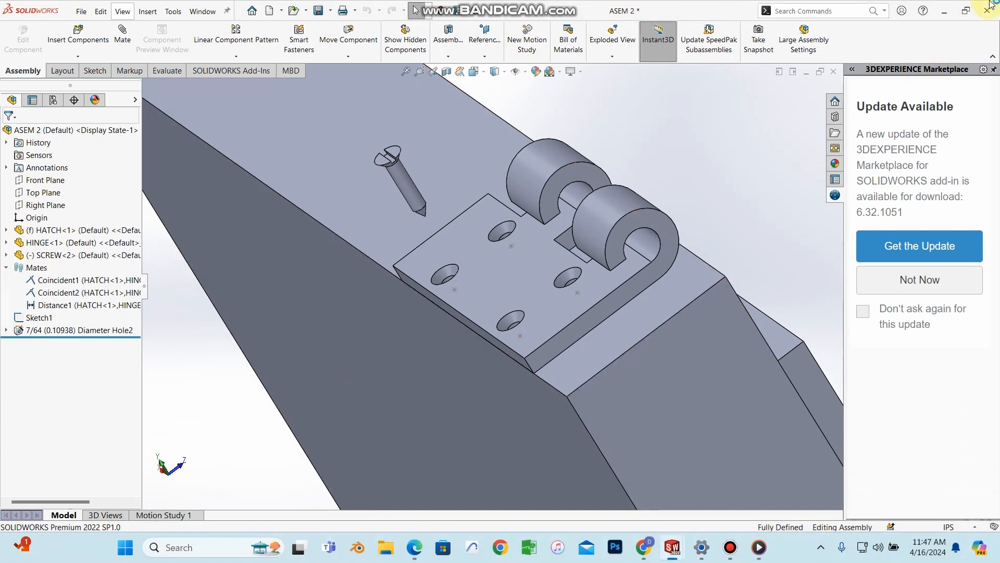
pyautogui.click(963, 14)
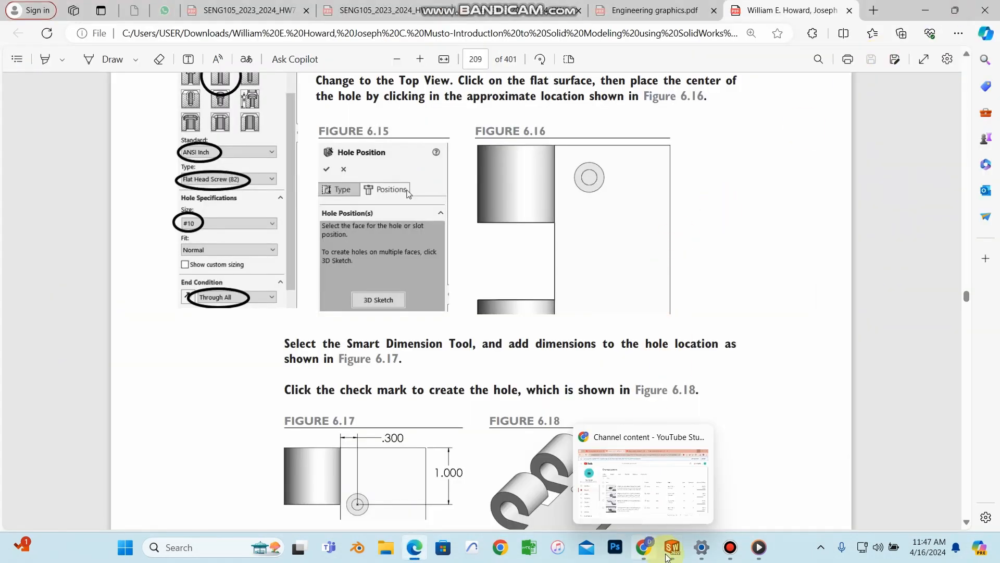
pyautogui.click(392, 510)
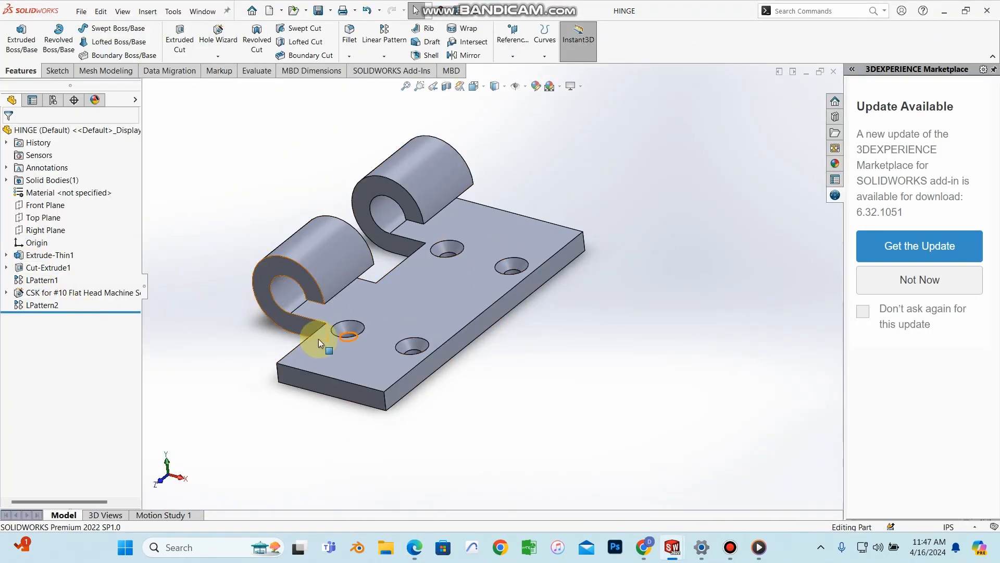
# Step: Set the hinge's CSK hole type to Flat Head Screw (82), then switch back to ASEM 2
pyautogui.click(70, 293)
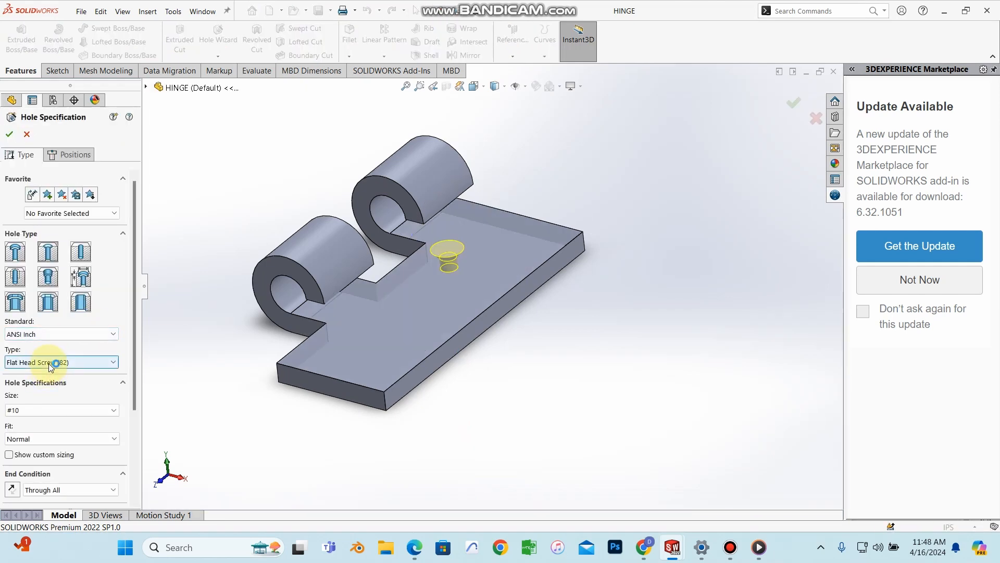
pyautogui.click(50, 363)
pyautogui.click(48, 374)
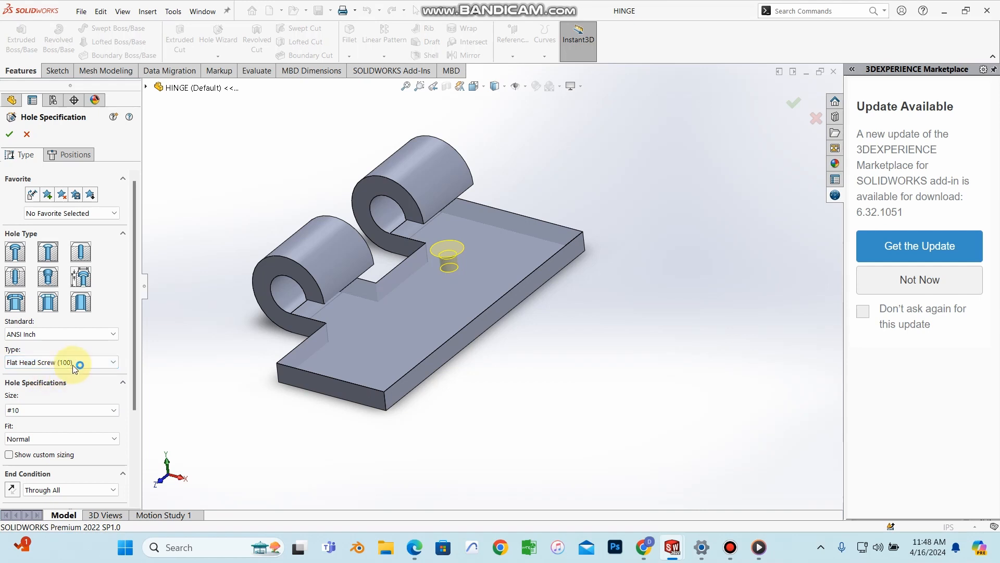
pyautogui.click(74, 366)
pyautogui.click(63, 381)
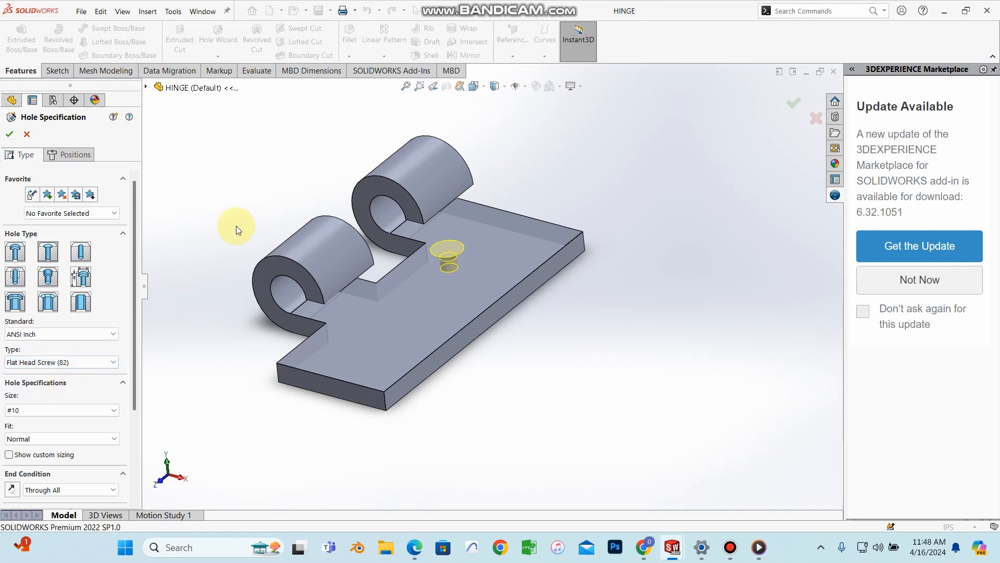
pyautogui.click(9, 134)
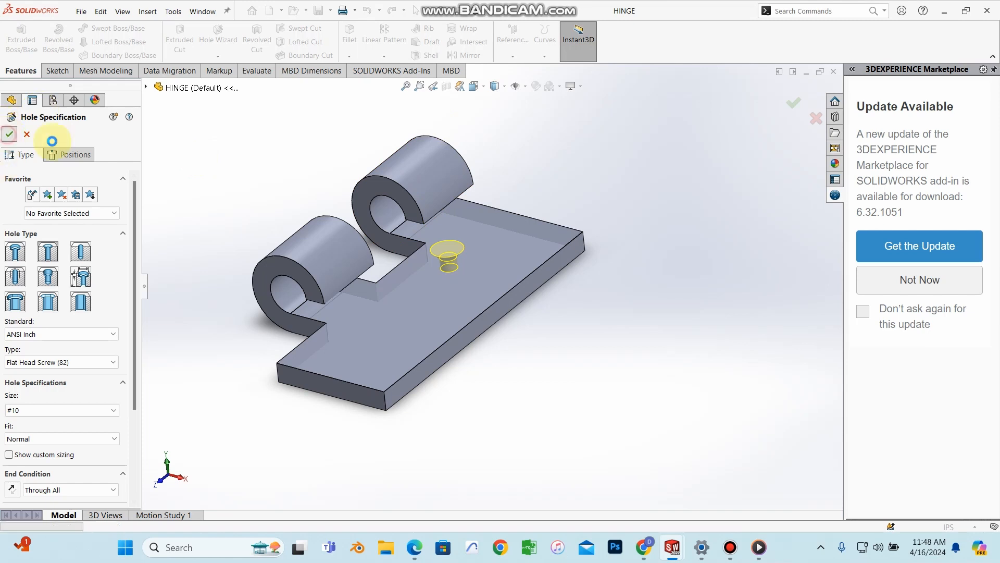
pyautogui.click(672, 548)
pyautogui.click(779, 472)
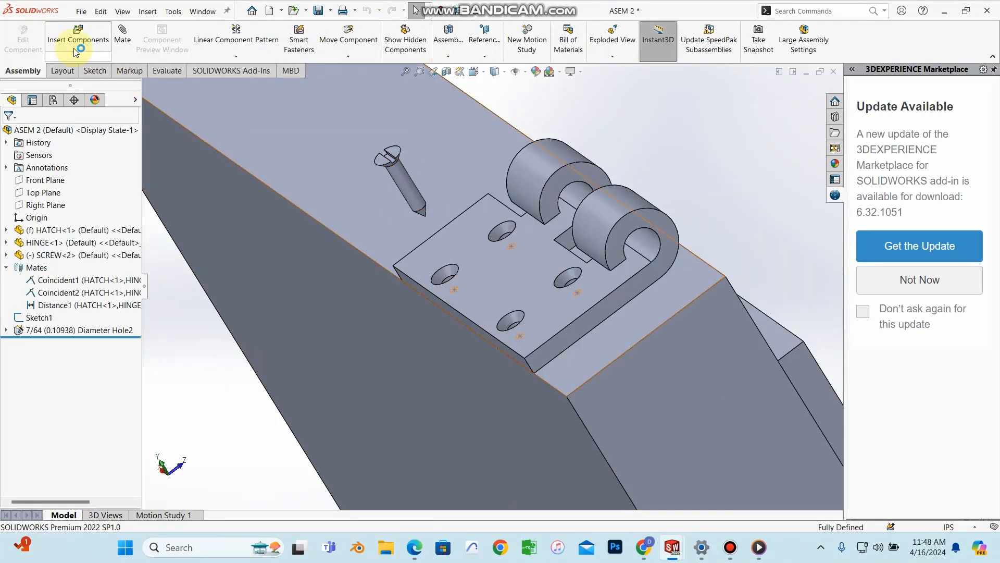
# Step: Mate the screw head's flat face coincident with the hinge's countersunk hole face
pyautogui.click(122, 36)
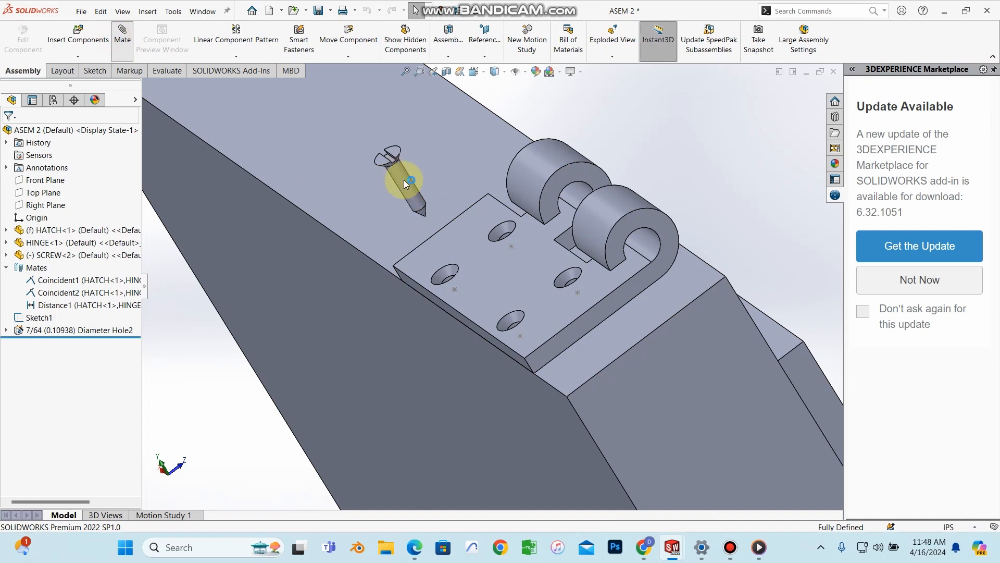
pyautogui.scroll(-5, 405, 180)
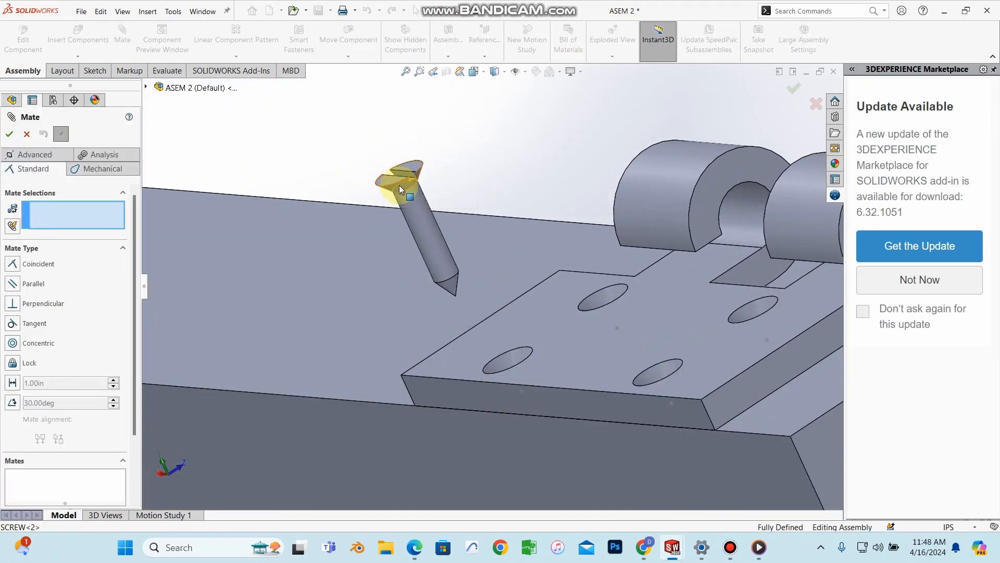
pyautogui.click(395, 184)
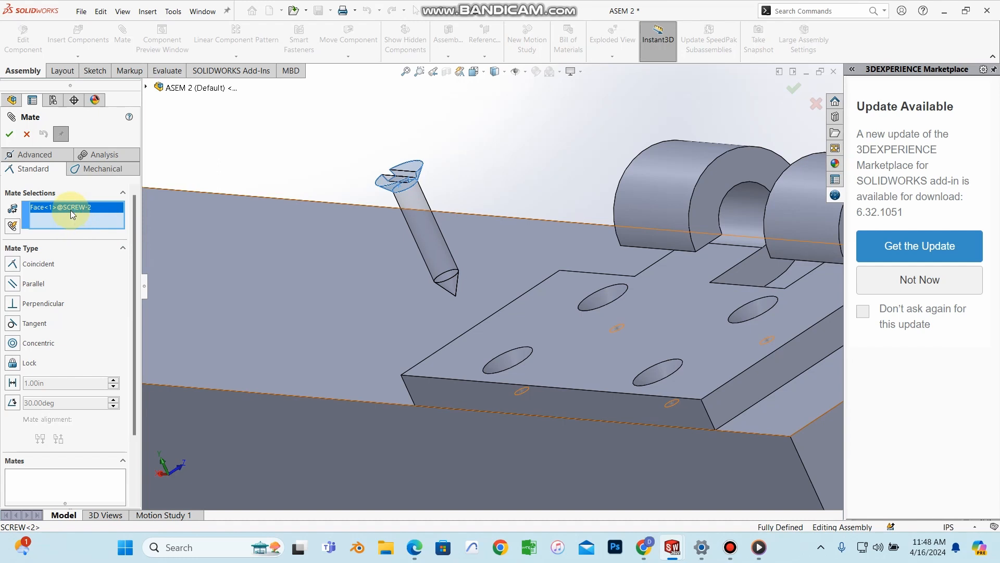
pyautogui.moveTo(502, 364); pyautogui.dragTo(525, 393, button='middle')
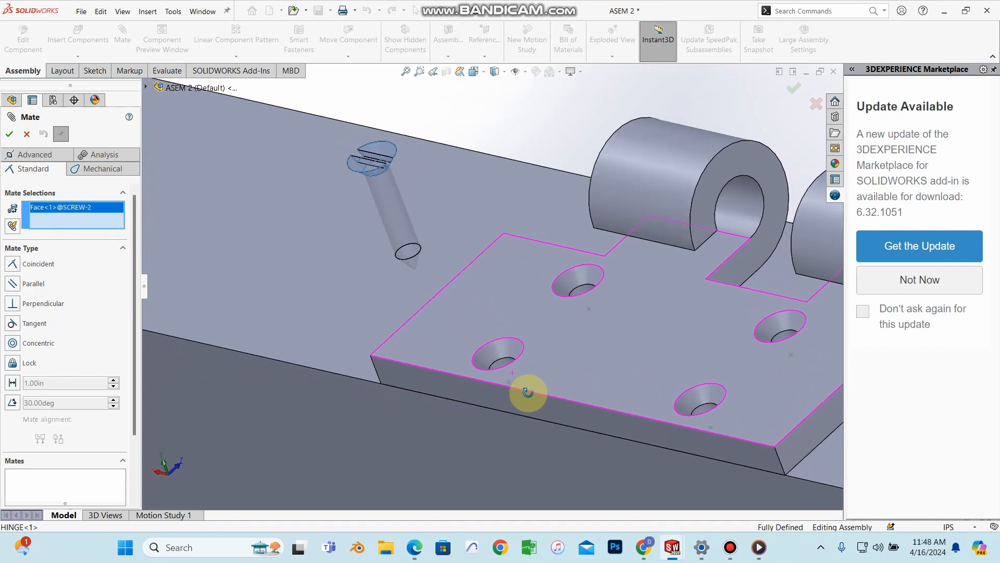
pyautogui.click(497, 352)
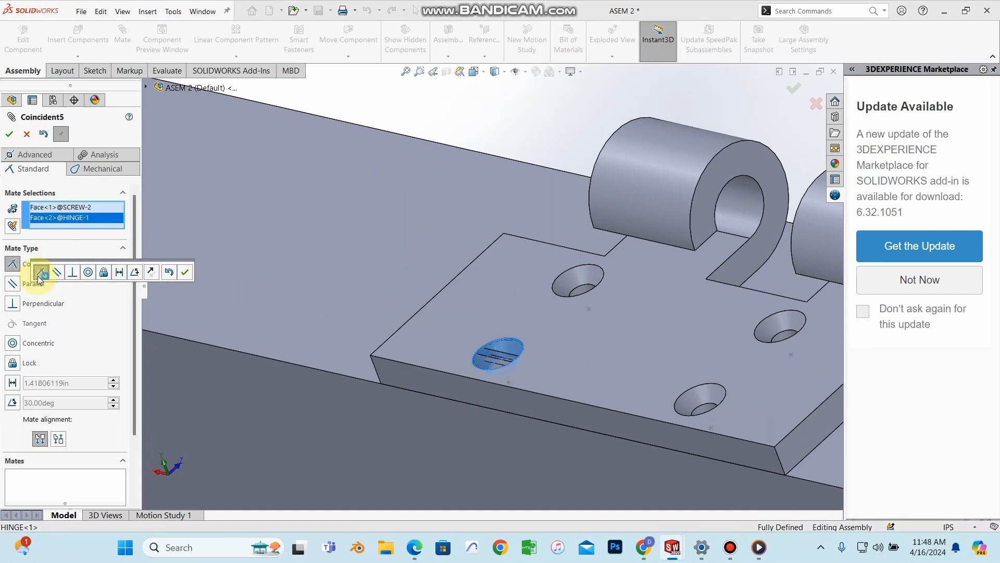
pyautogui.click(29, 249)
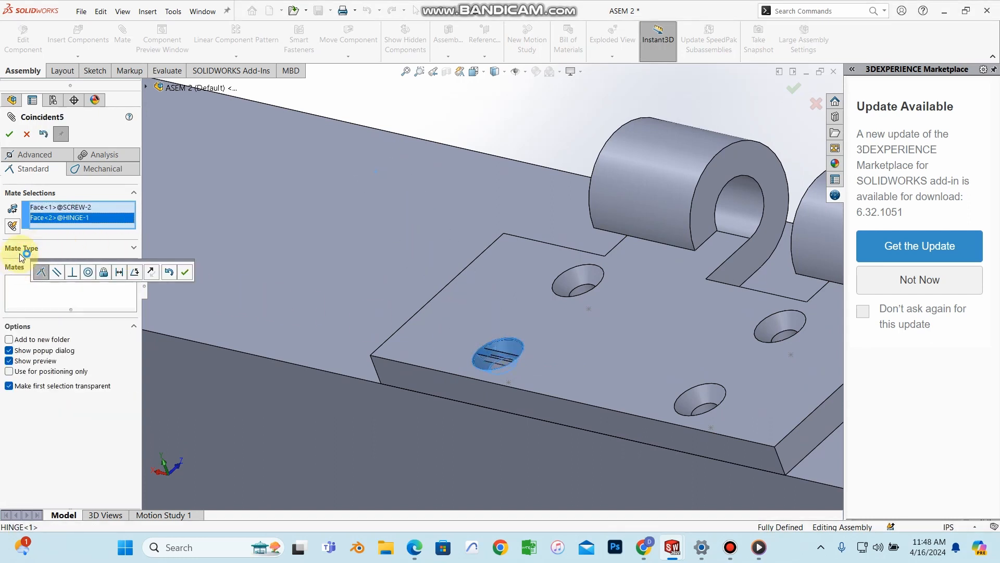
pyautogui.click(26, 248)
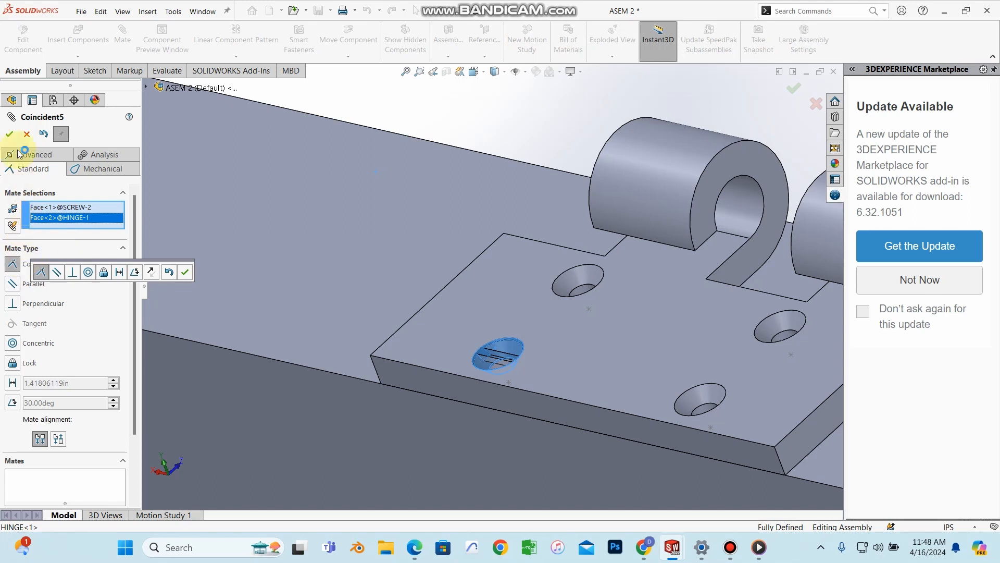
pyautogui.click(8, 137)
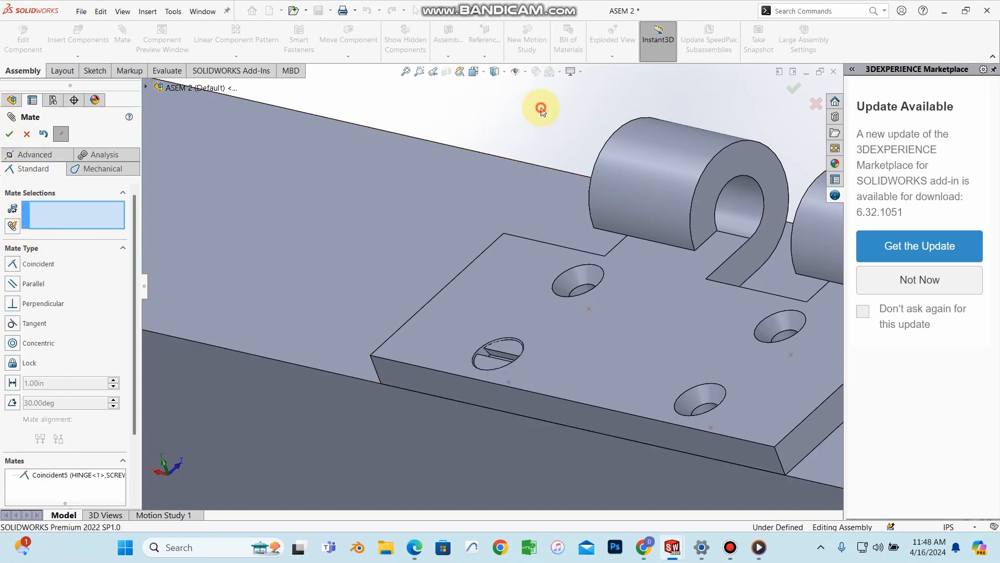
pyautogui.click(12, 135)
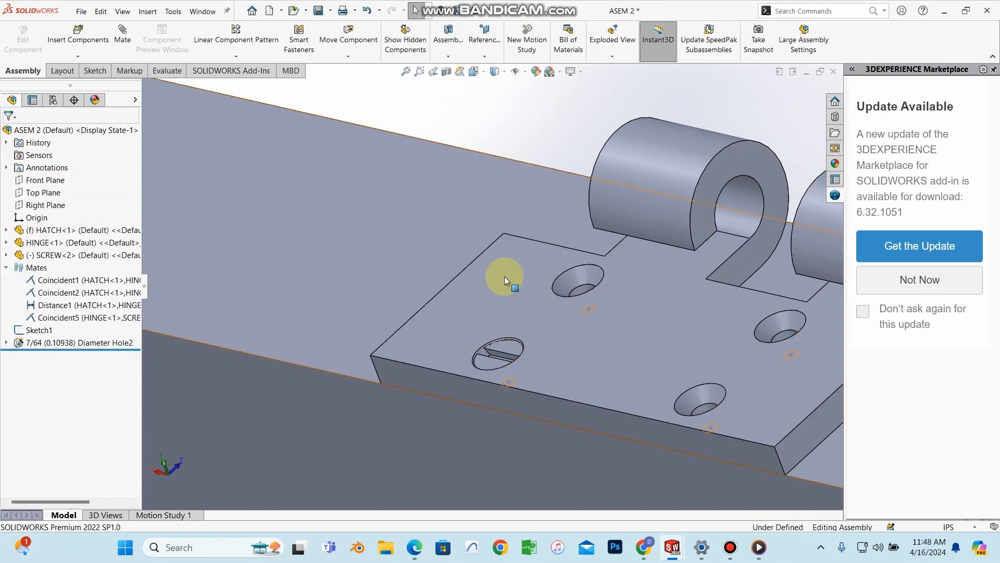
pyautogui.scroll(3, 497, 359)
pyautogui.moveTo(496, 318); pyautogui.dragTo(525, 379, button='middle')
pyautogui.scroll(-3, 495, 314)
pyautogui.scroll(4, 496, 319)
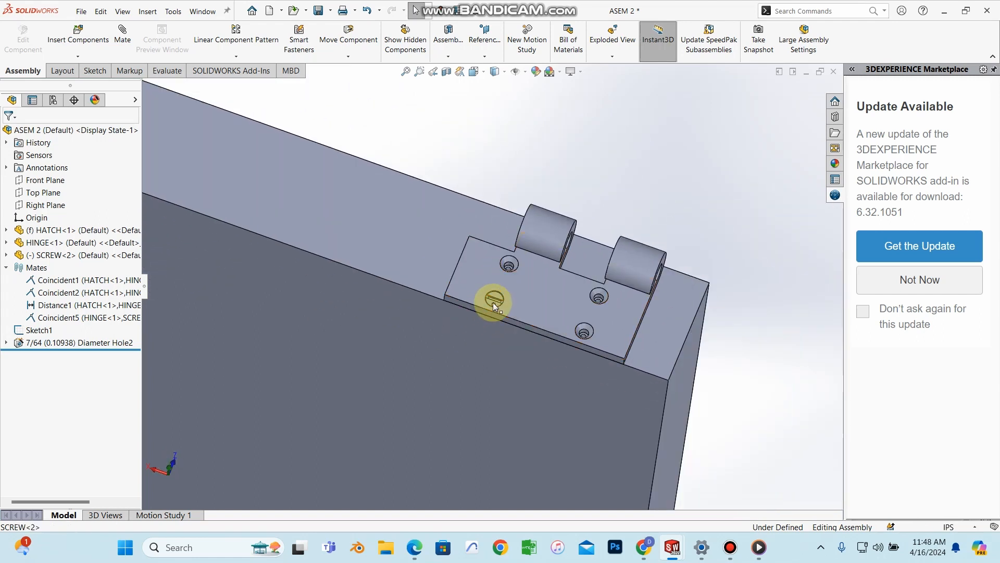
# Step: Open the Linear Component Pattern dropdown on the Assembly tab
pyautogui.scroll(-2, 495, 300)
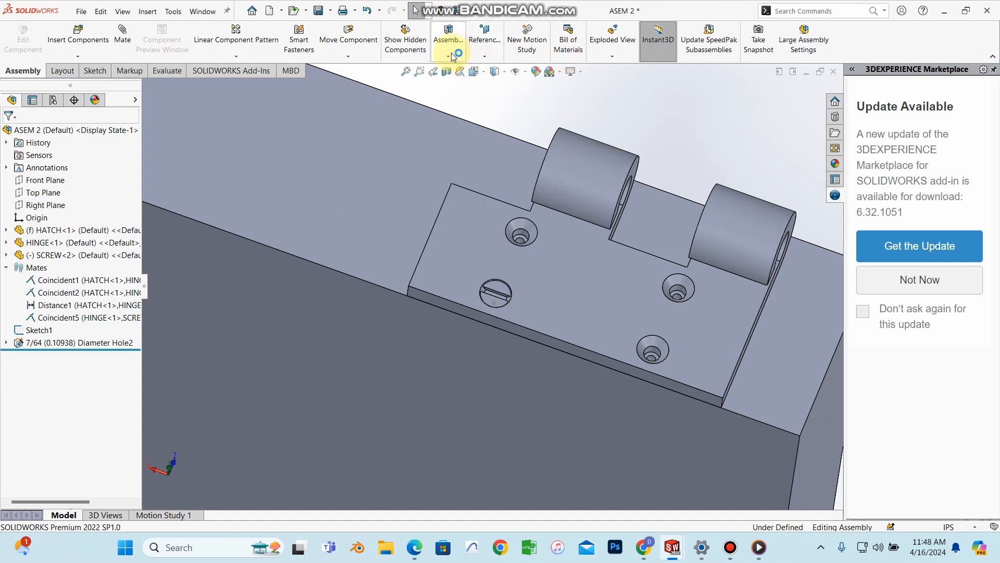
pyautogui.click(230, 57)
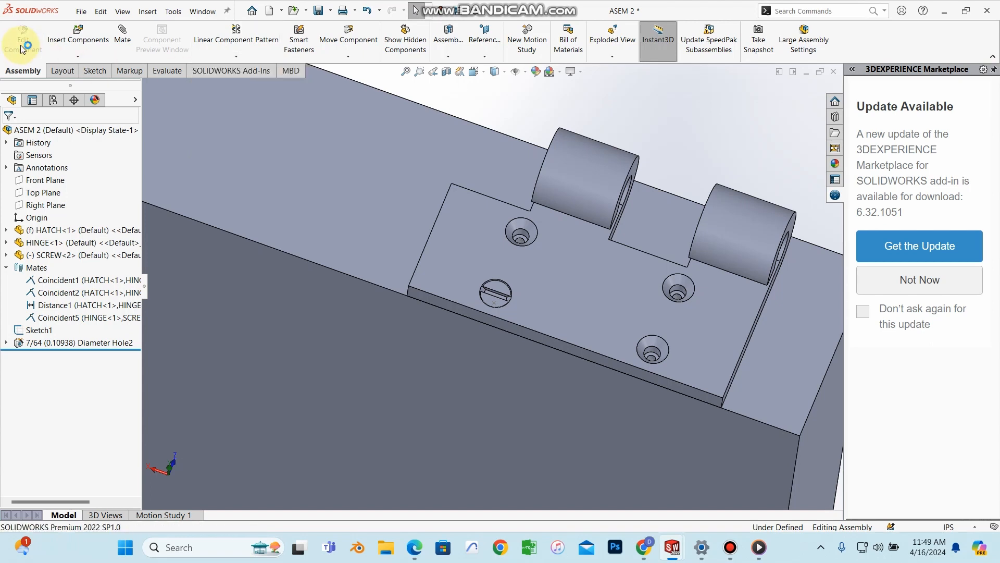
pyautogui.click(239, 56)
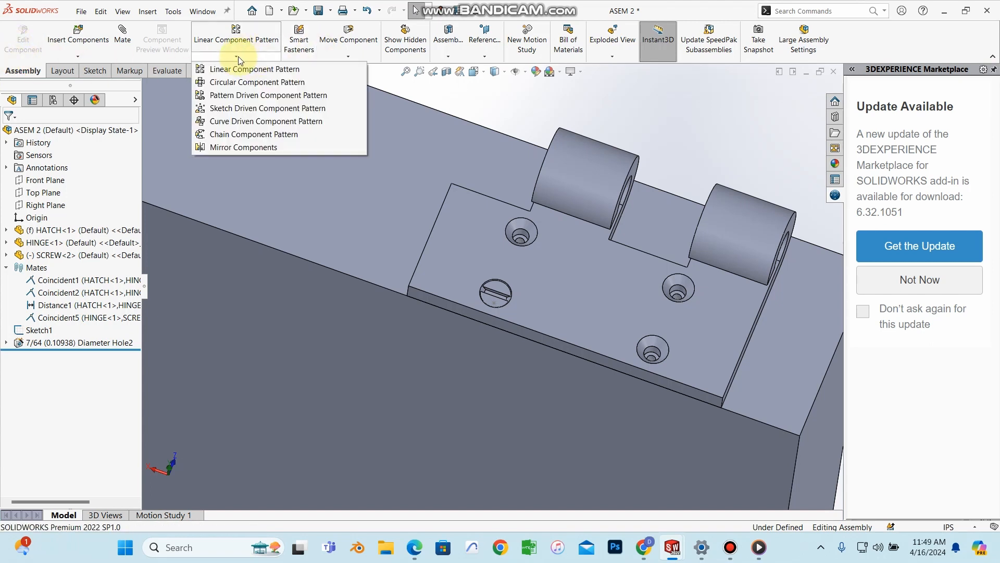
# Step: Start a Pattern Driven Component Pattern with SCREW<2> as the component to copy
pyautogui.click(240, 96)
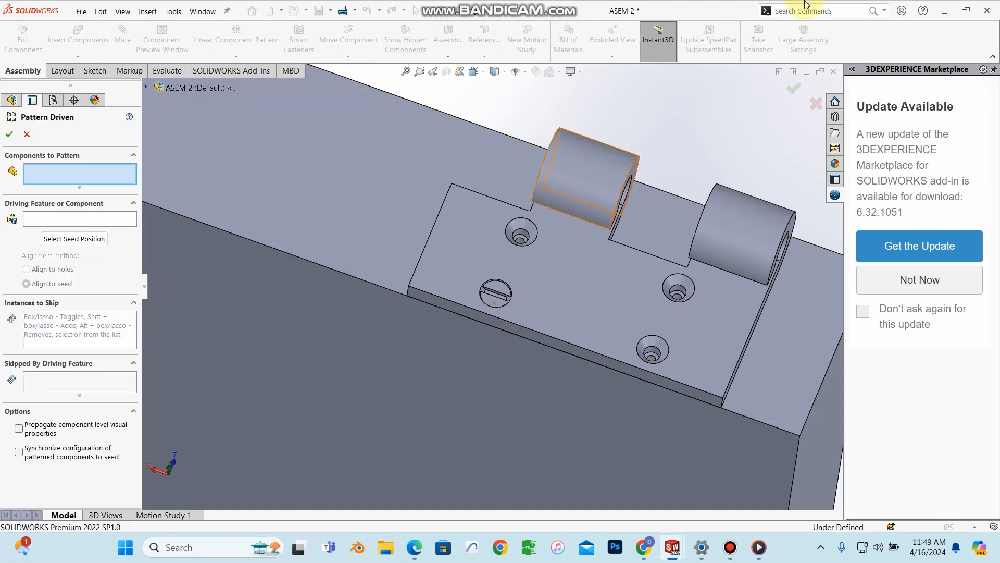
pyautogui.click(503, 289)
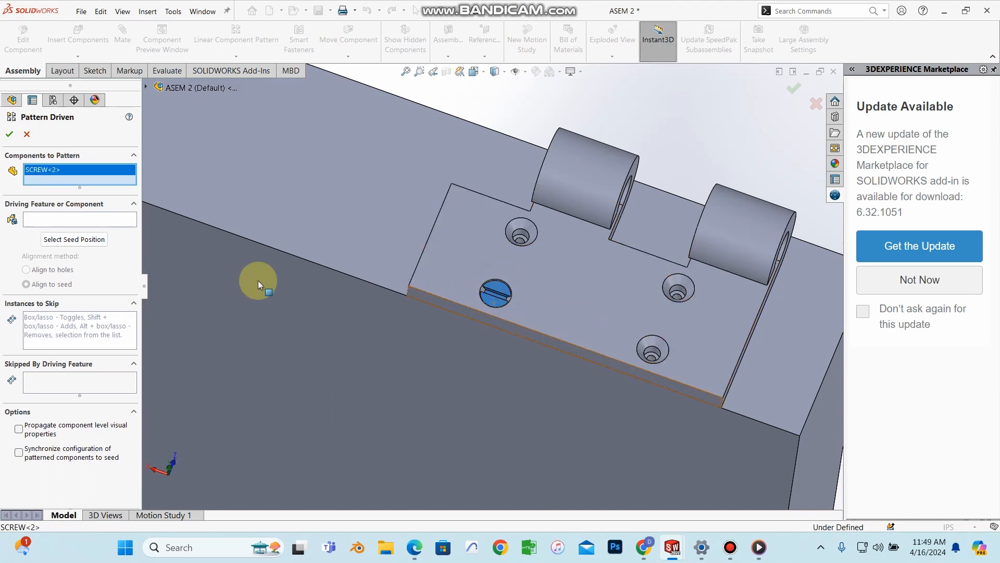
pyautogui.click(55, 225)
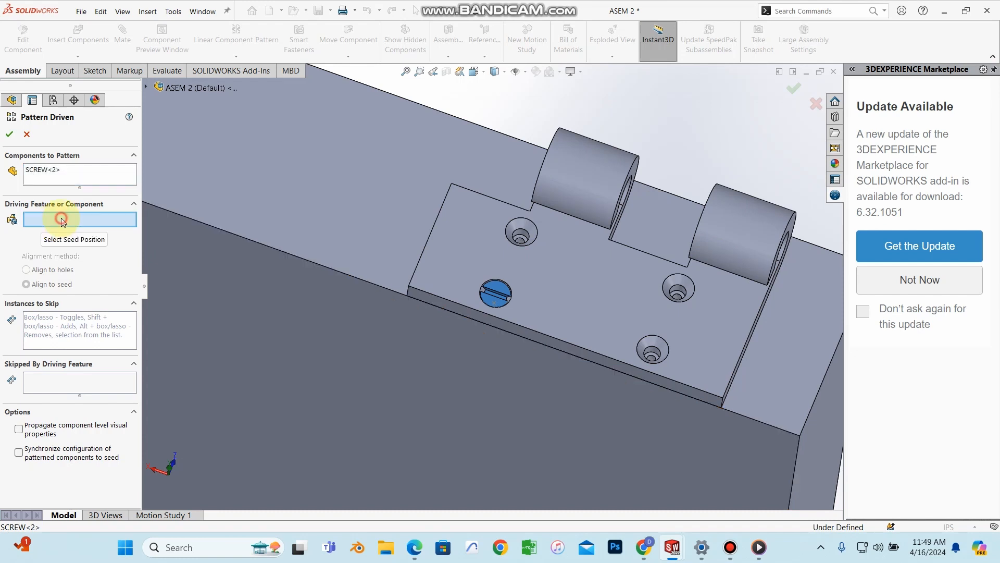
pyautogui.moveTo(534, 306); pyautogui.dragTo(532, 248, button='middle')
pyautogui.scroll(-3, 529, 251)
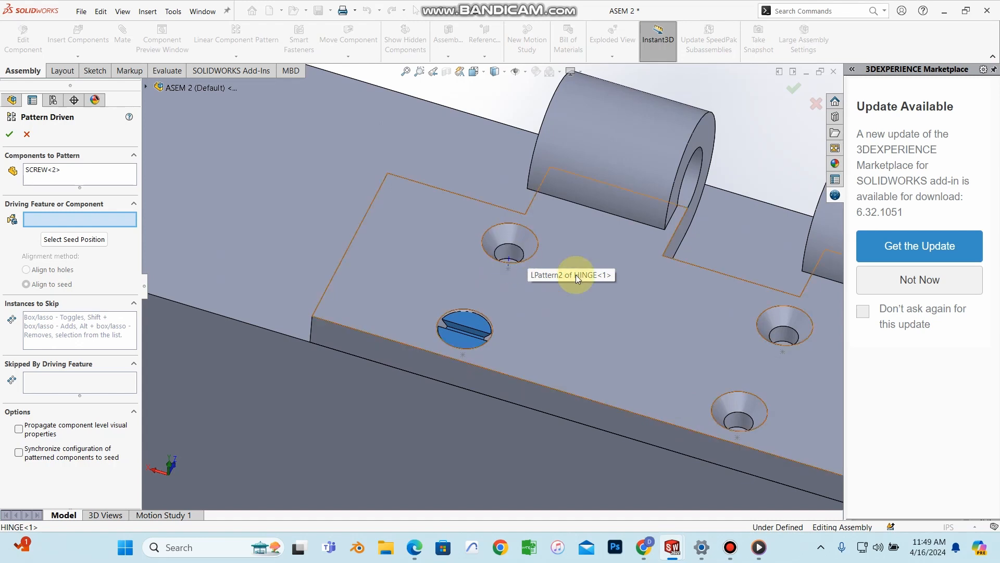
pyautogui.click(776, 341)
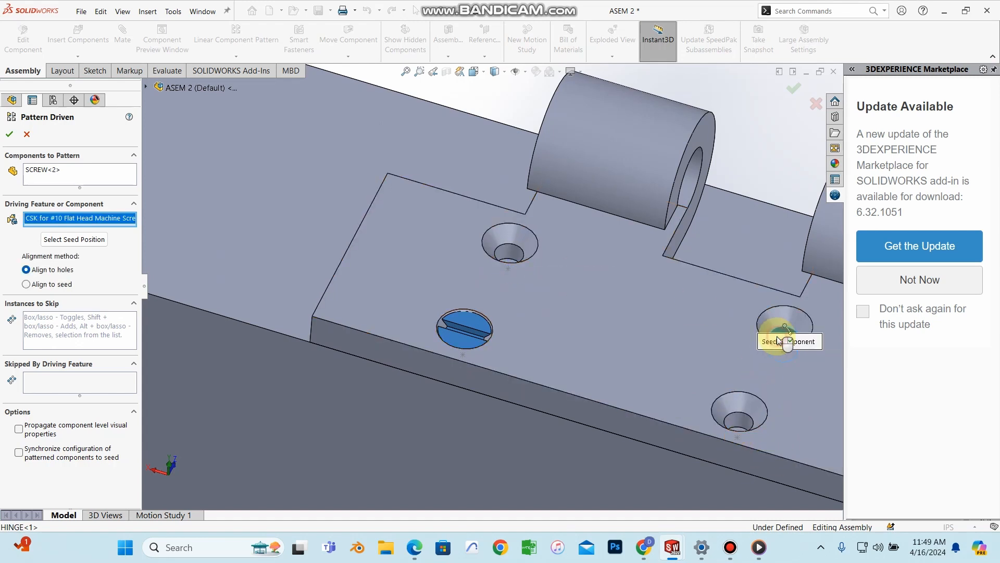
pyautogui.rightClick(55, 219)
pyautogui.click(83, 236)
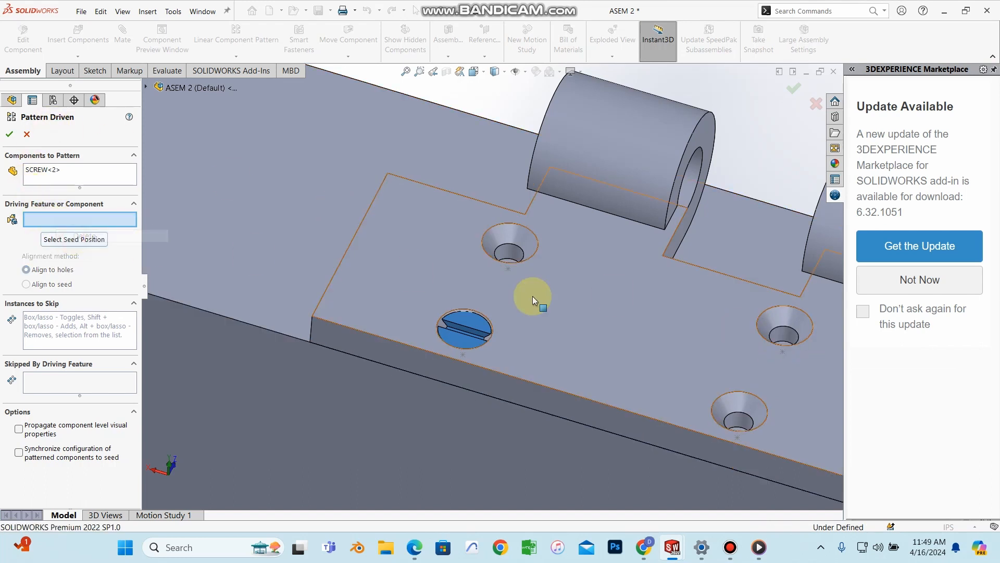
# Step: Use the hatch's 7/64 (0.10938) Diameter Hole2 as the driving feature and create DerivedHolePattern1
pyautogui.moveTo(508, 266); pyautogui.dragTo(512, 282, button='middle')
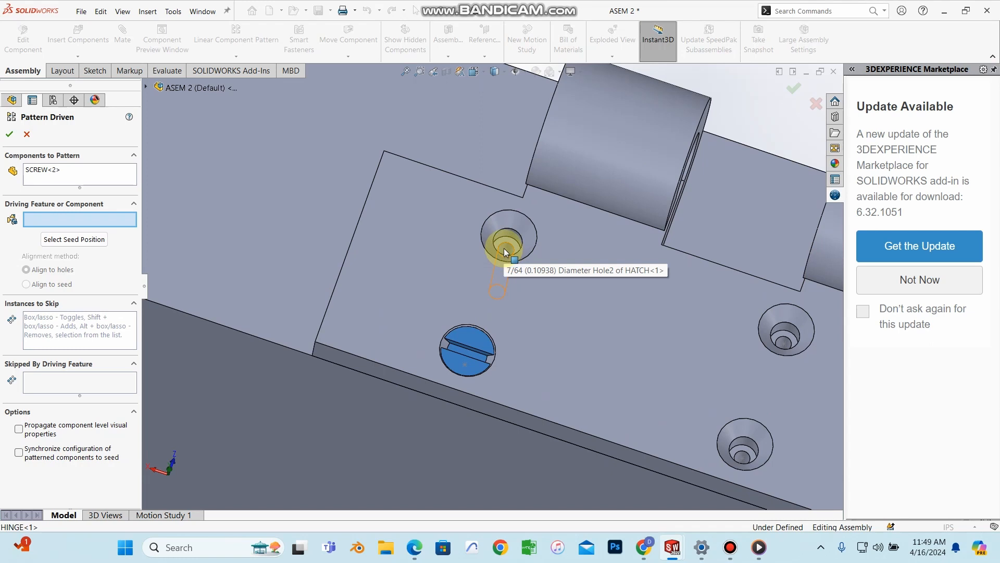
pyautogui.scroll(-3, 504, 249)
pyautogui.scroll(-3, 504, 249)
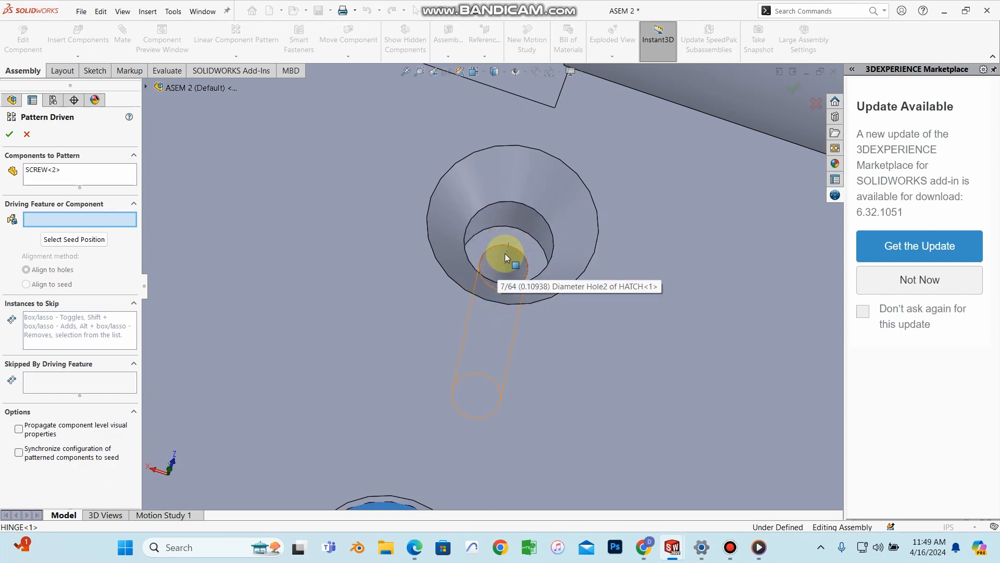
pyautogui.scroll(3, 505, 256)
pyautogui.scroll(3, 500, 271)
pyautogui.scroll(-5, 492, 285)
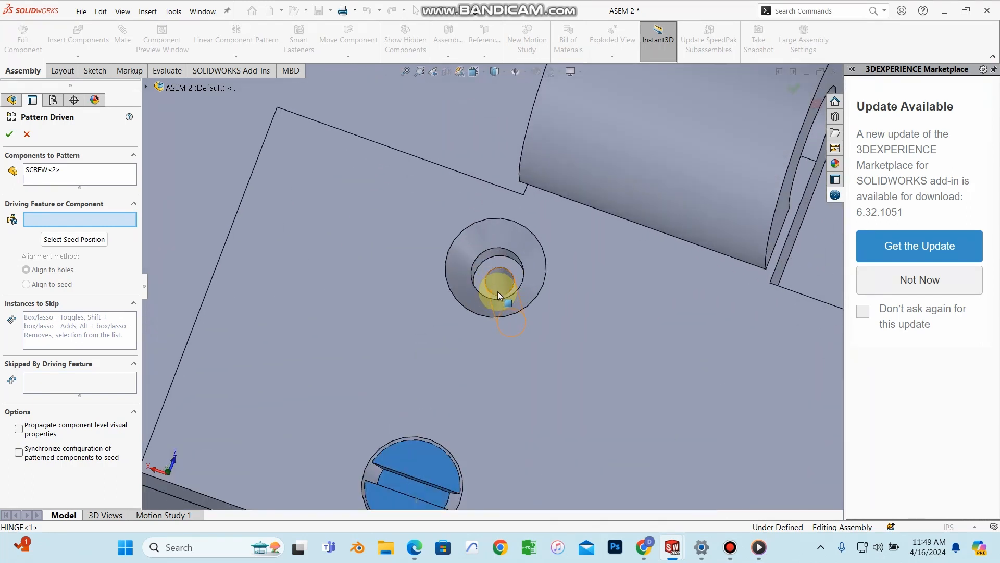
pyautogui.scroll(-4, 503, 276)
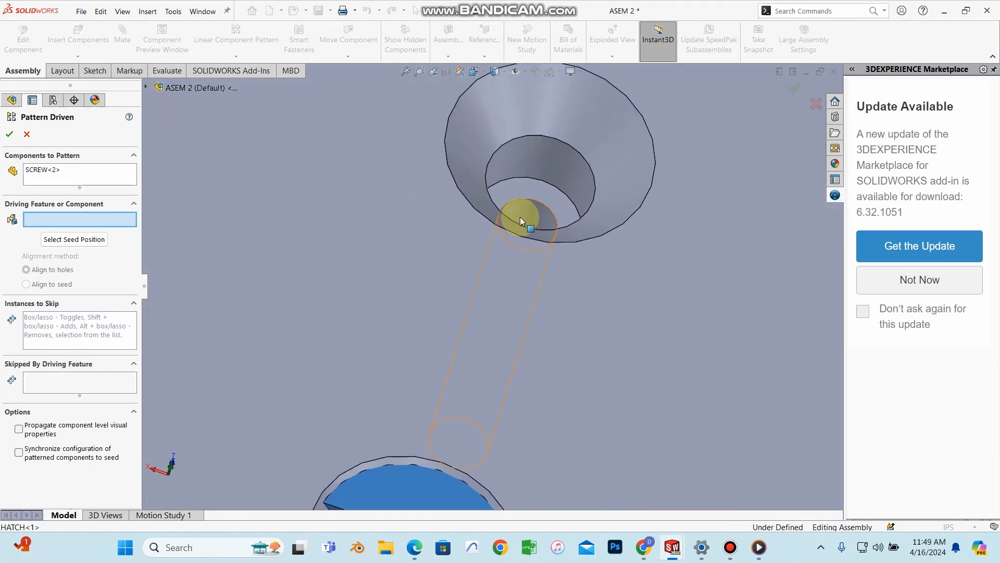
pyautogui.click(520, 217)
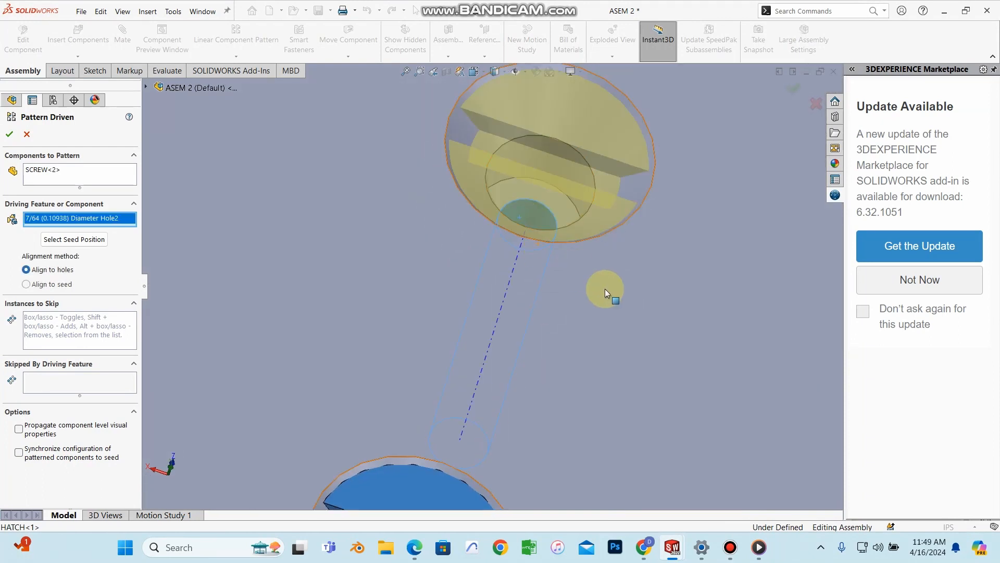
pyautogui.scroll(5, 605, 289)
pyautogui.scroll(-4, 636, 316)
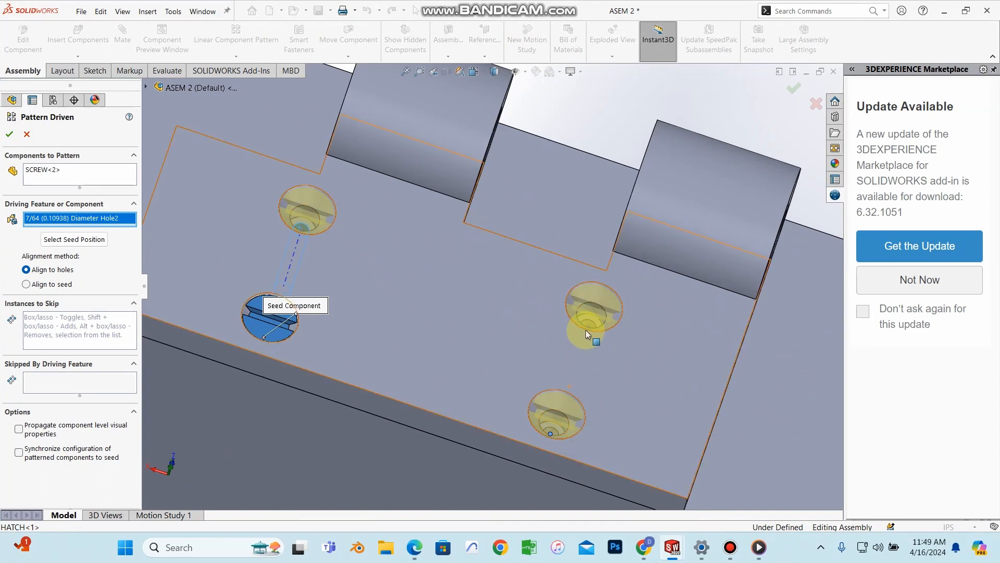
pyautogui.click(8, 134)
pyautogui.scroll(3, 636, 139)
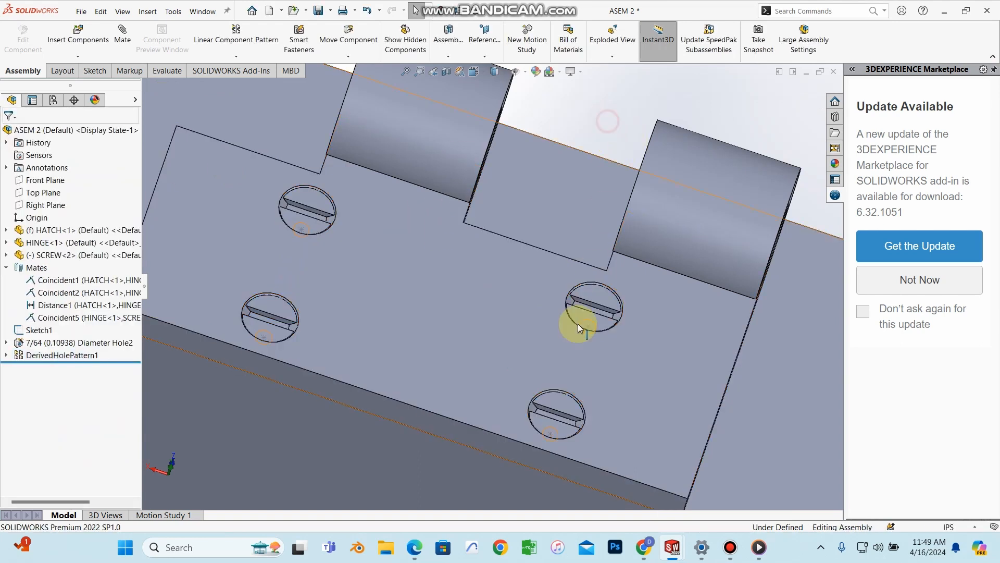
pyautogui.scroll(2, 577, 323)
pyautogui.scroll(3, 502, 317)
pyautogui.scroll(-7, 448, 276)
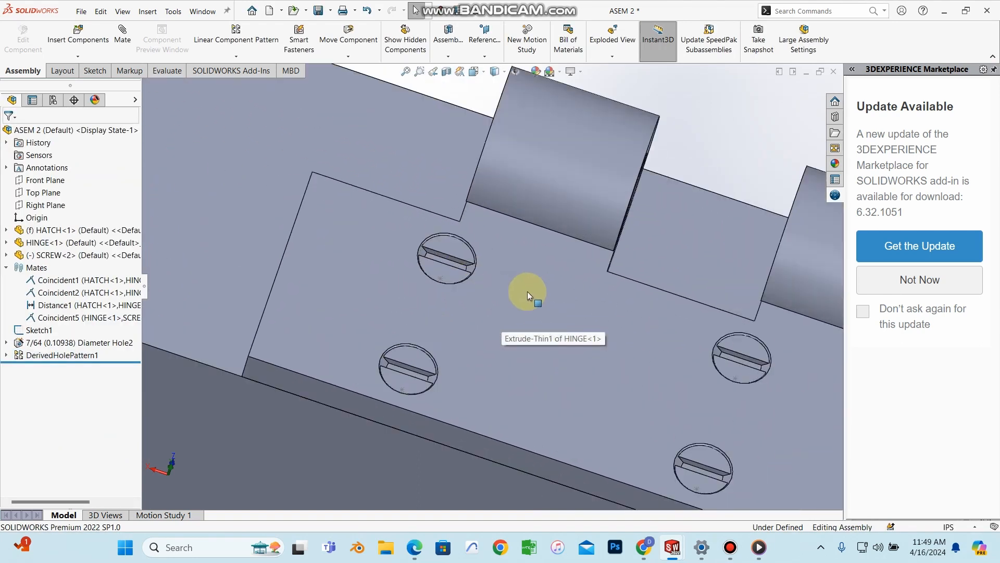
pyautogui.scroll(3, 526, 294)
pyautogui.moveTo(523, 308); pyautogui.dragTo(580, 286, button='middle')
pyautogui.scroll(-2, 541, 256)
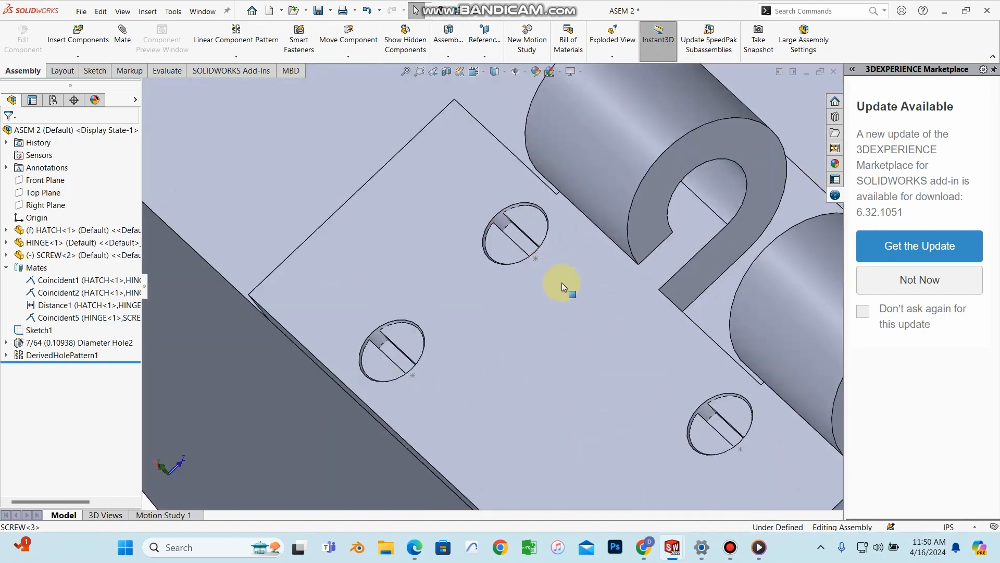
pyautogui.scroll(2, 568, 292)
pyautogui.scroll(5, 584, 321)
pyautogui.moveTo(570, 326)
pyautogui.mouseDown(button='middle')
pyautogui.moveTo(636, 218)
pyautogui.moveTo(495, 393)
pyautogui.moveTo(379, 283)
pyautogui.moveTo(475, 283)
pyautogui.moveTo(371, 319)
pyautogui.mouseUp(button='middle')
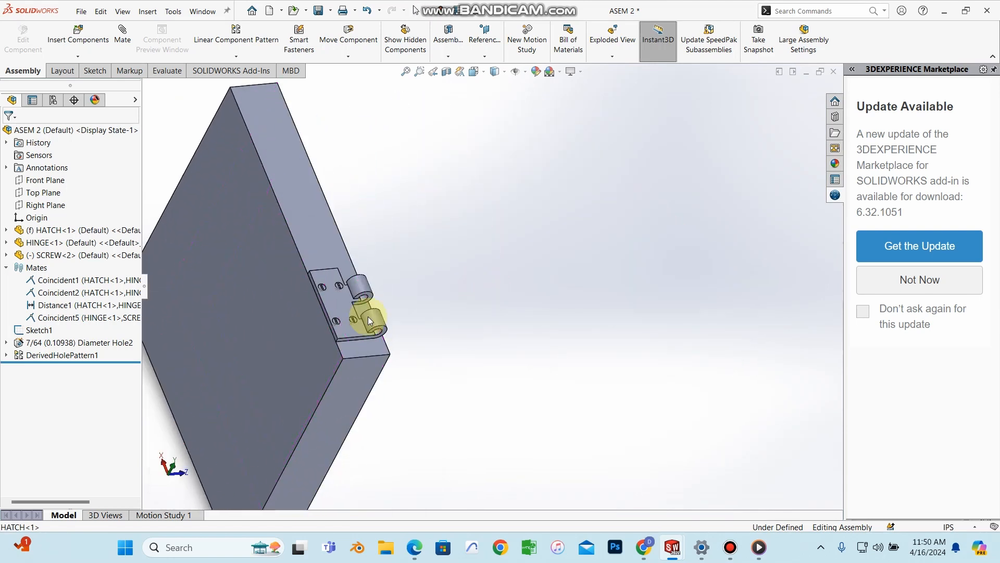
pyautogui.scroll(-3, 360, 326)
pyautogui.scroll(4, 346, 327)
pyautogui.moveTo(473, 306)
pyautogui.mouseDown(button='middle')
pyautogui.moveTo(458, 333)
pyautogui.moveTo(373, 108)
pyautogui.mouseUp(button='middle')
pyautogui.scroll(-3, 382, 325)
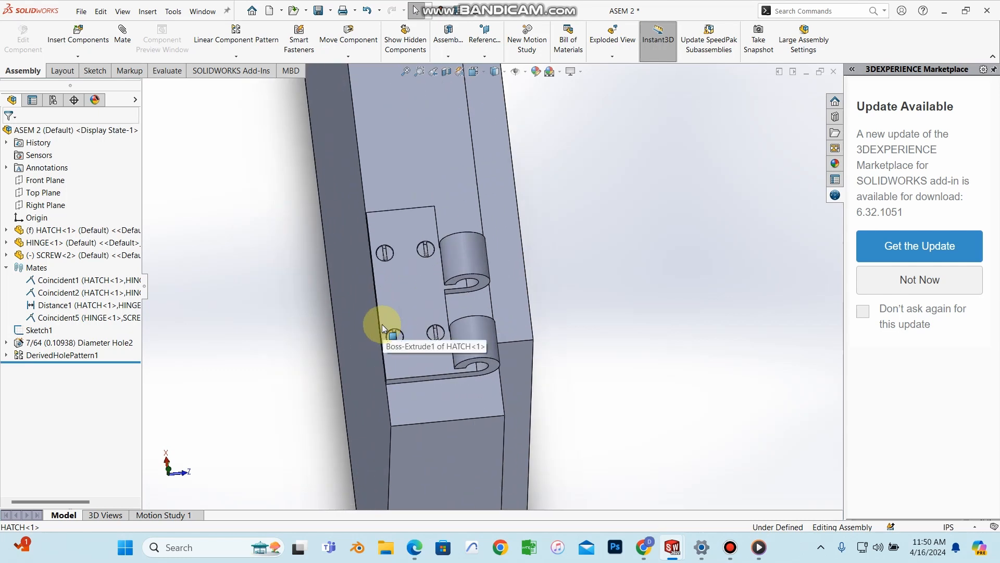
pyautogui.moveTo(476, 365)
pyautogui.mouseDown(button='middle')
pyautogui.moveTo(580, 358)
pyautogui.moveTo(687, 409)
pyautogui.moveTo(480, 85)
pyautogui.moveTo(292, 418)
pyautogui.moveTo(401, 342)
pyautogui.moveTo(330, 352)
pyautogui.moveTo(339, 392)
pyautogui.moveTo(357, 370)
pyautogui.mouseUp(button='middle')
pyautogui.scroll(-4, 357, 370)
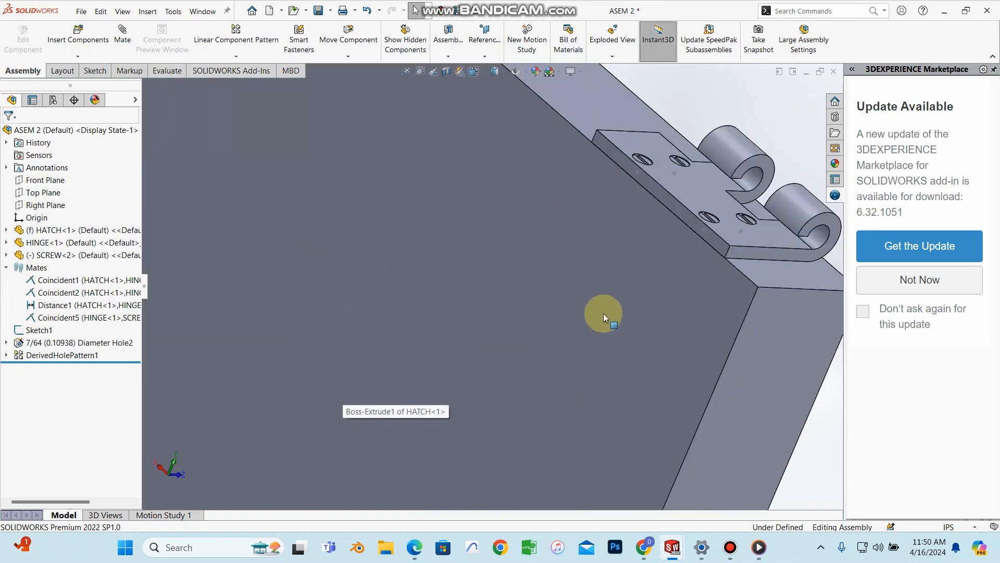
pyautogui.scroll(5, 605, 312)
pyautogui.moveTo(606, 312)
pyautogui.mouseDown(button='middle')
pyautogui.moveTo(588, 279)
pyautogui.moveTo(521, 275)
pyautogui.moveTo(552, 262)
pyautogui.moveTo(509, 286)
pyautogui.mouseUp(button='middle')
pyautogui.scroll(-3, 517, 270)
pyautogui.scroll(-2, 479, 227)
pyautogui.middleClick(552, 292)
pyautogui.scroll(-3, 511, 289)
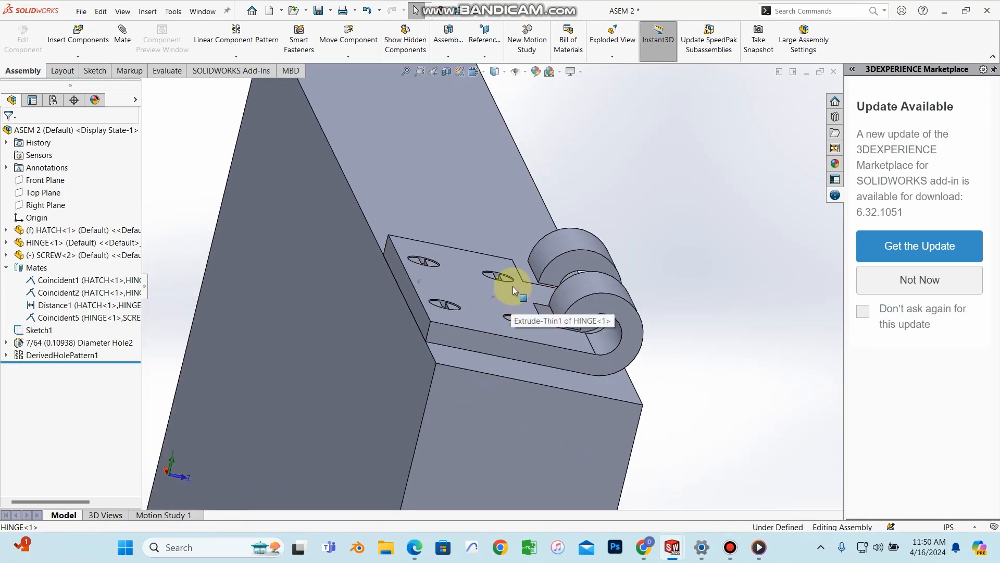
pyautogui.moveTo(618, 271); pyautogui.dragTo(552, 308, button='middle')
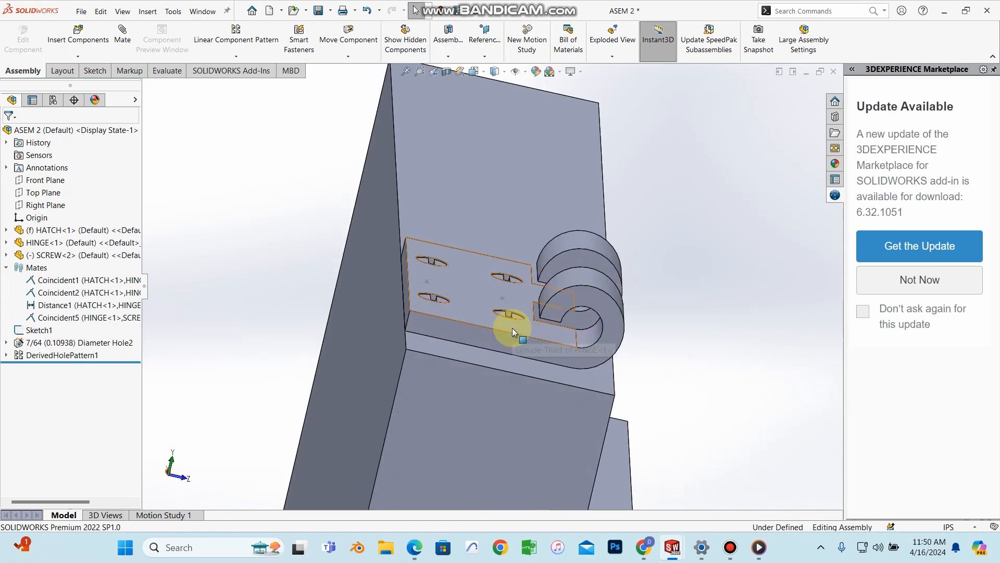
pyautogui.scroll(4, 529, 310)
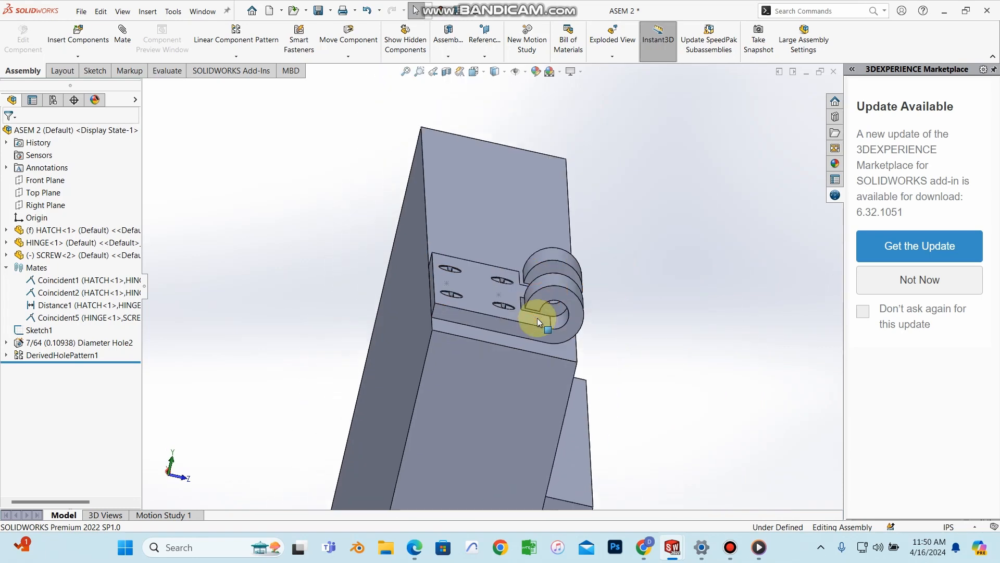
pyautogui.moveTo(591, 351); pyautogui.dragTo(507, 268, button='middle')
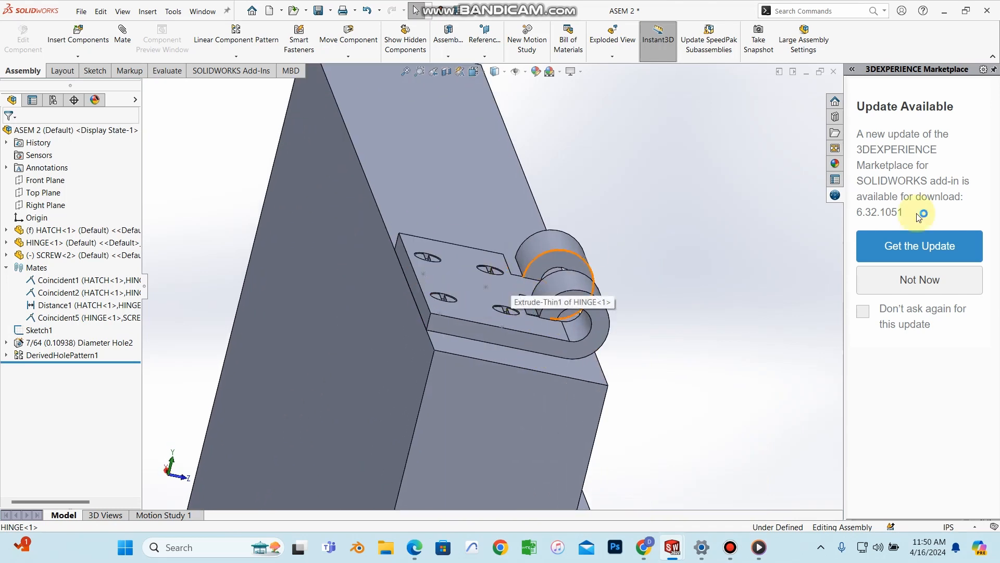
pyautogui.click(616, 59)
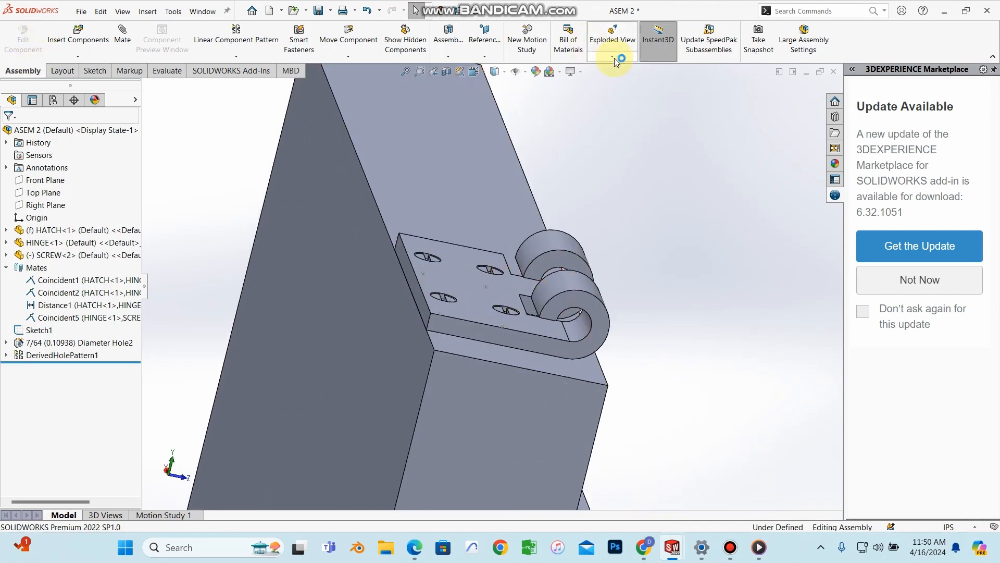
# Step: Create Explode Step1 moving SCREW-2, -3, -4 and -5 up 4 in along Y
pyautogui.click(619, 47)
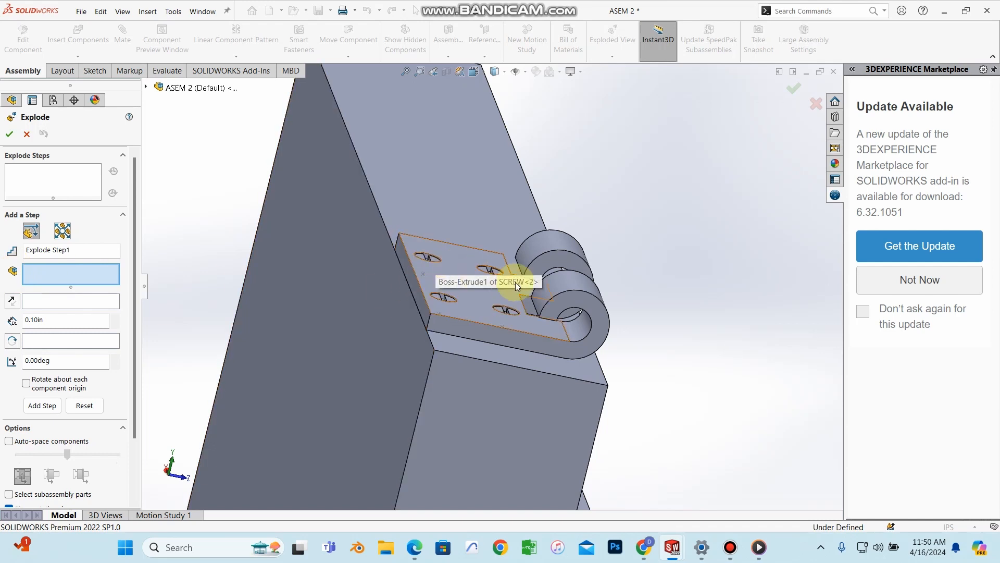
pyautogui.moveTo(486, 277); pyautogui.dragTo(432, 256, button='middle')
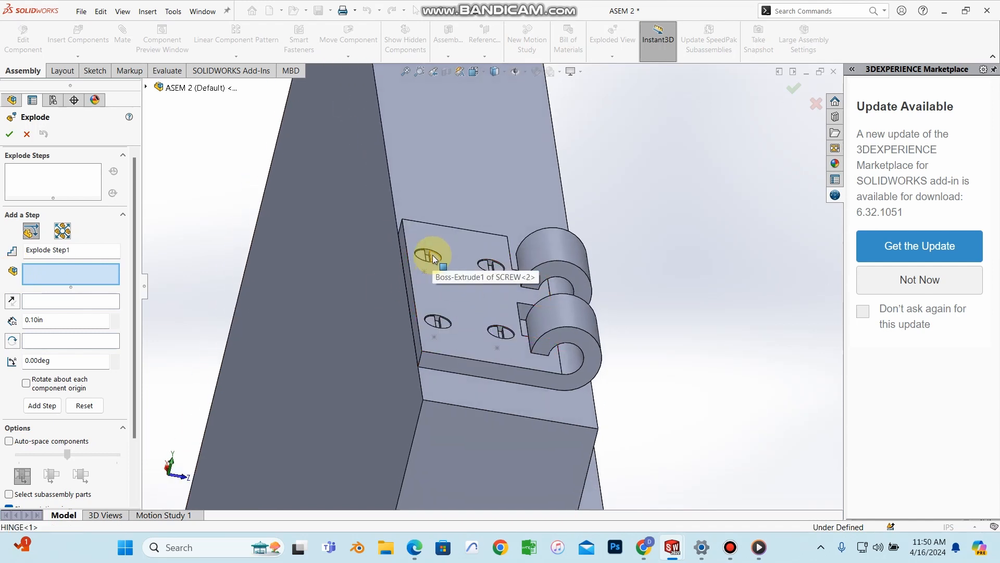
pyautogui.click(434, 256)
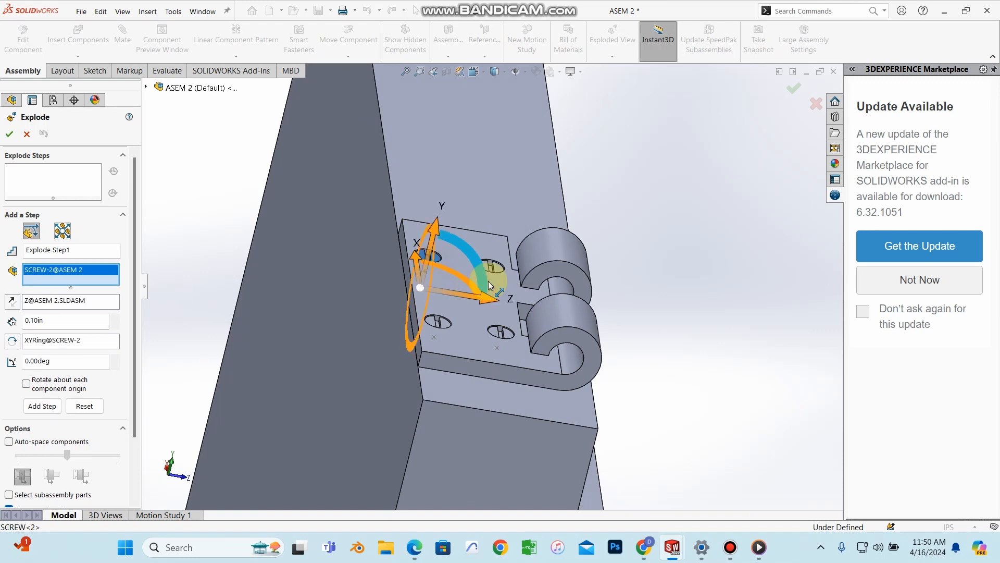
pyautogui.click(503, 334)
pyautogui.click(439, 322)
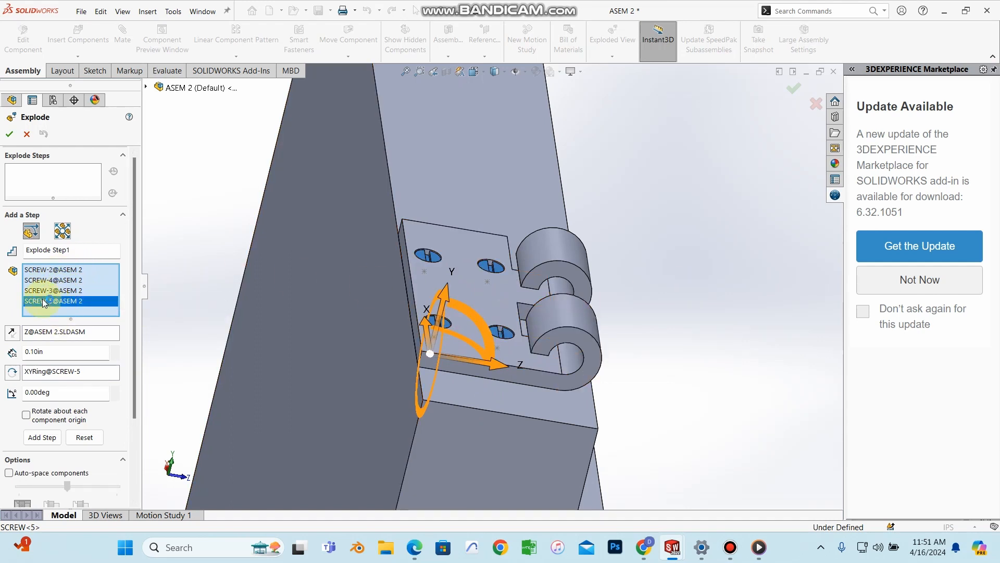
pyautogui.moveTo(499, 295); pyautogui.dragTo(438, 211, button='middle')
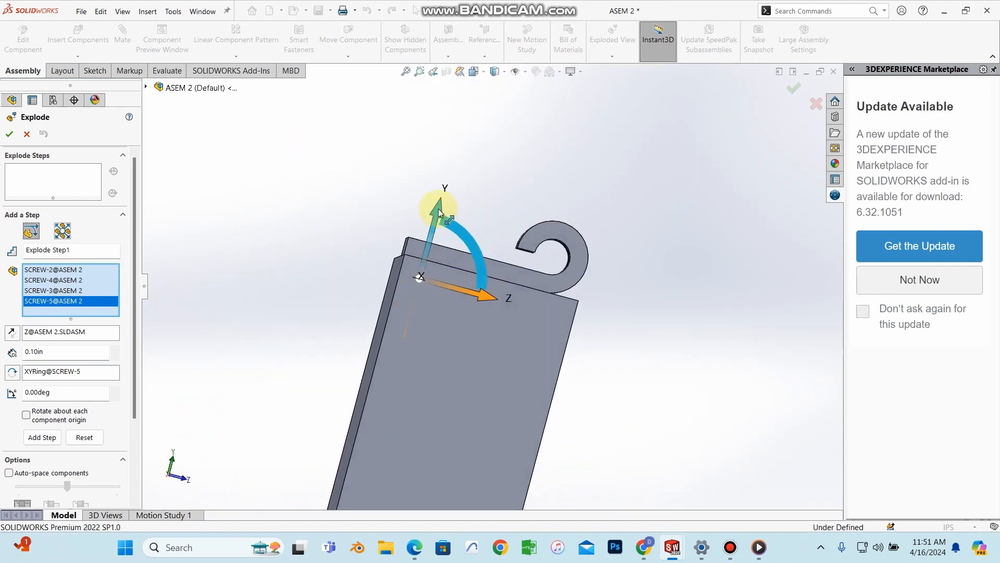
pyautogui.moveTo(439, 215); pyautogui.dragTo(488, 60)
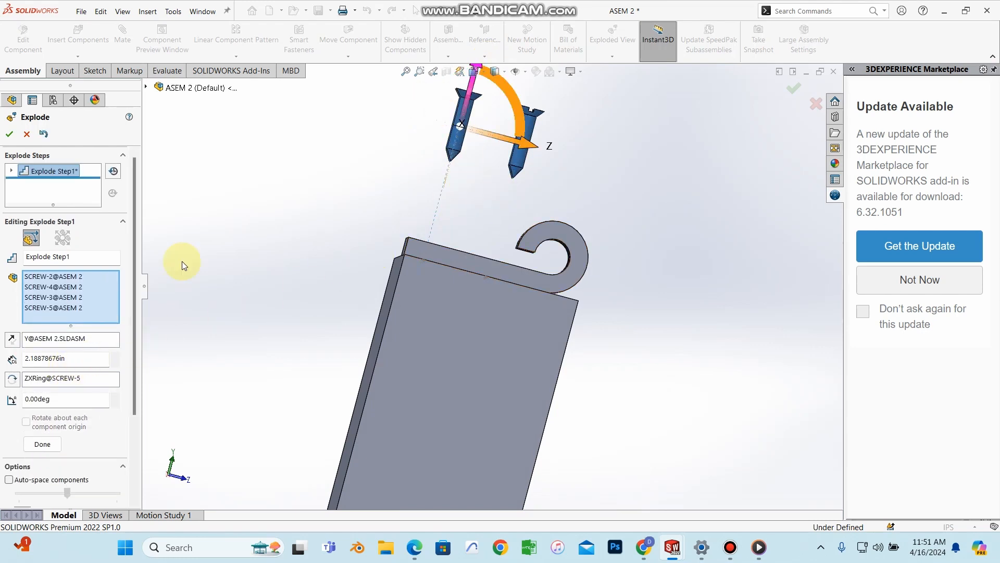
pyautogui.moveTo(67, 359); pyautogui.dragTo(19, 363)
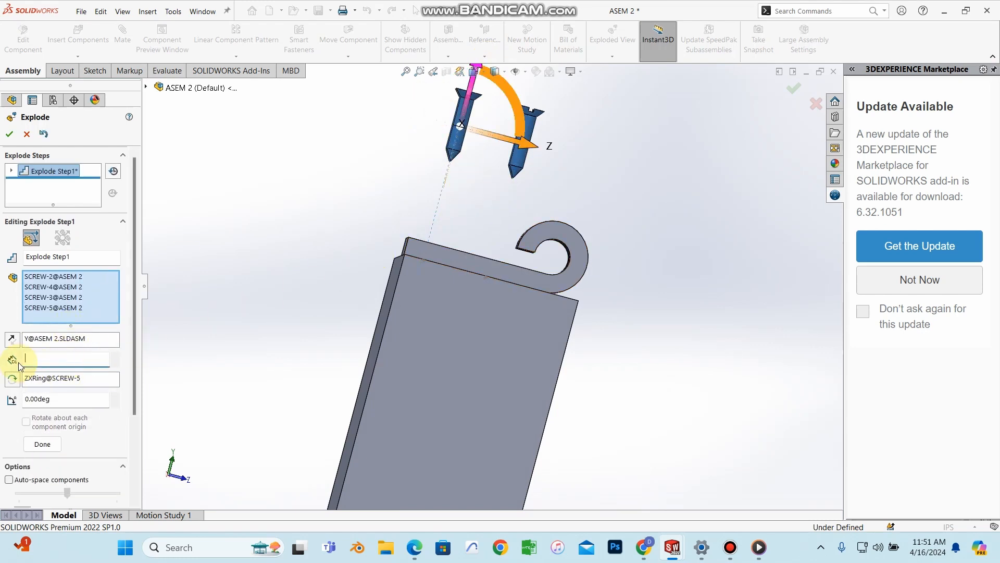
pyautogui.write('4.00in')
pyautogui.scroll(5, 427, 217)
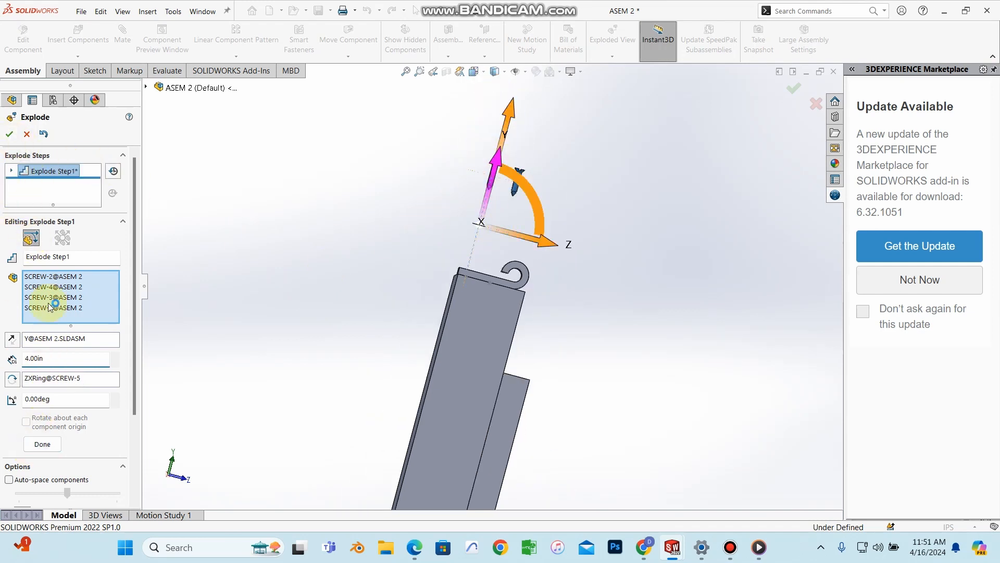
pyautogui.click(42, 443)
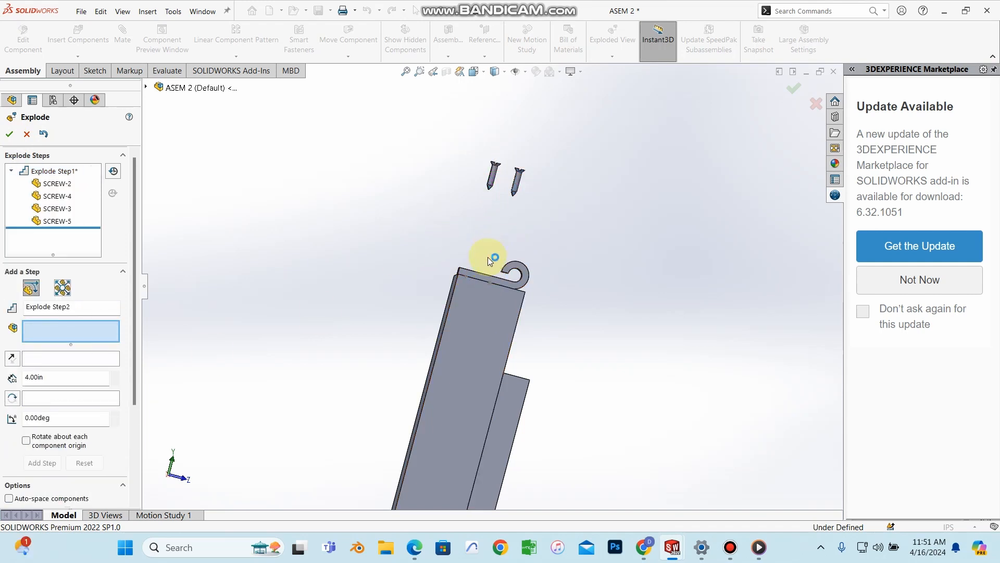
# Step: Add Explode Step2 raising HINGE-1 2 in along Y above the hatch
pyautogui.click(488, 257)
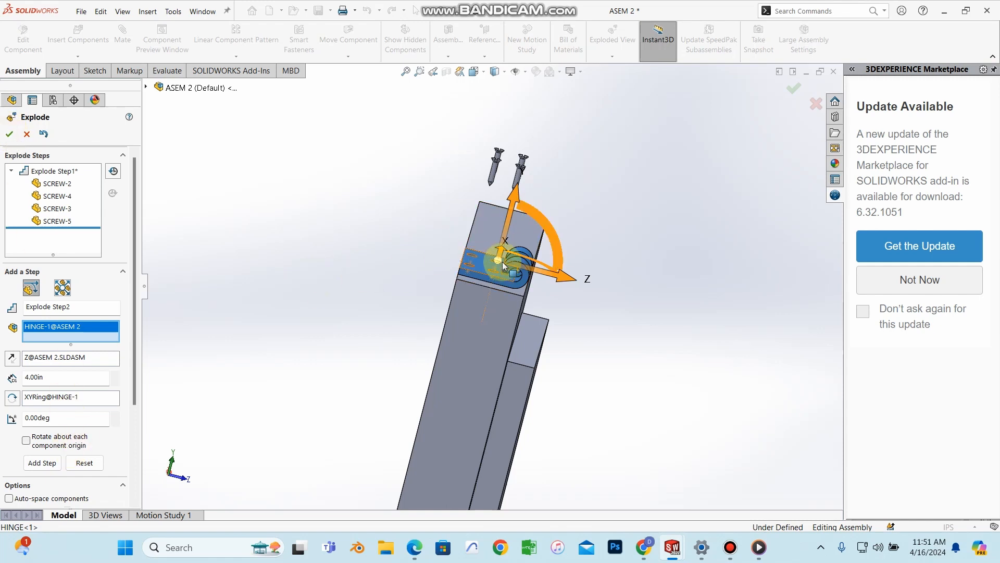
pyautogui.moveTo(501, 268); pyautogui.dragTo(508, 297, button='middle')
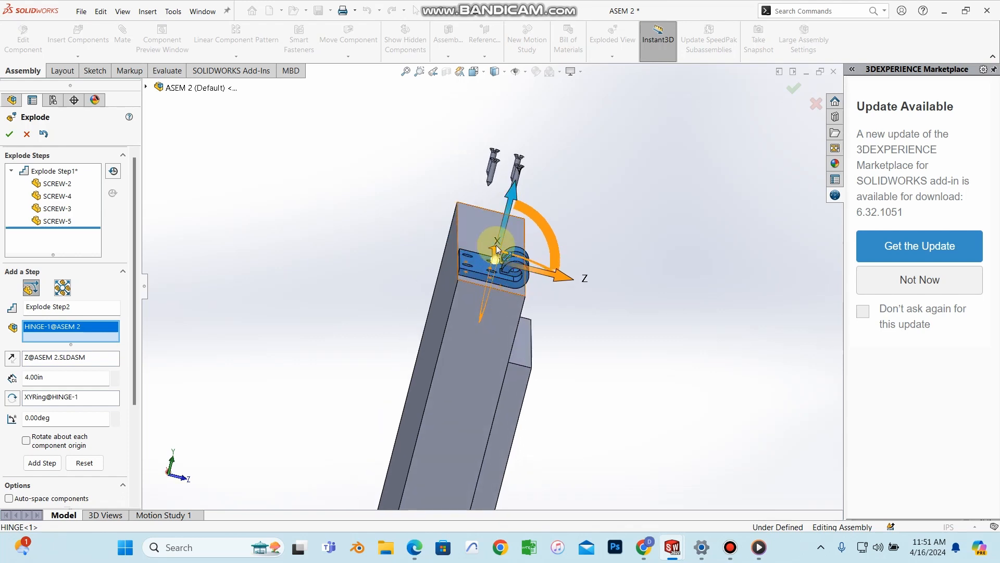
pyautogui.scroll(-3, 501, 240)
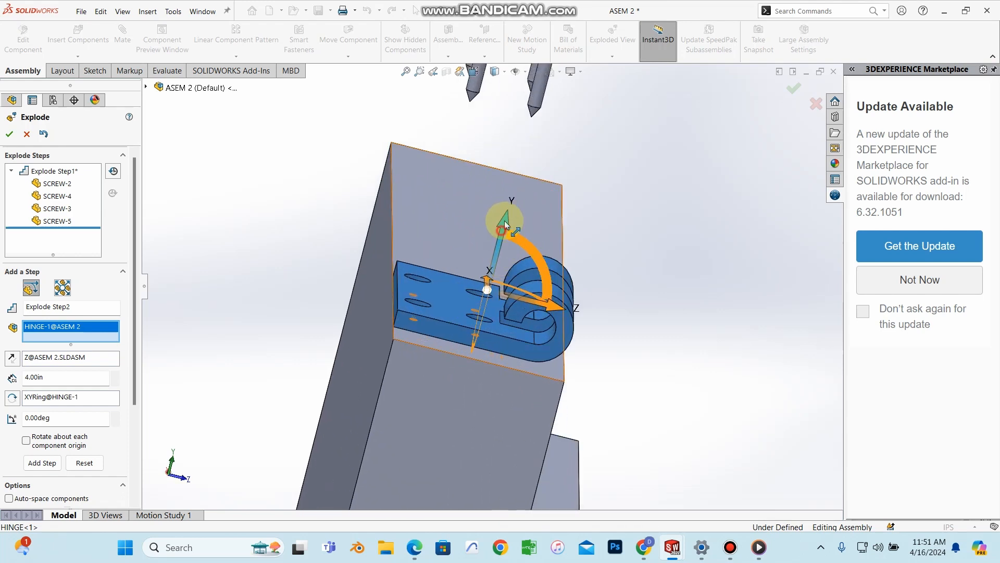
pyautogui.moveTo(505, 221); pyautogui.dragTo(548, 95)
pyautogui.click(75, 392)
pyautogui.doubleClick(52, 392)
pyautogui.press('Return')
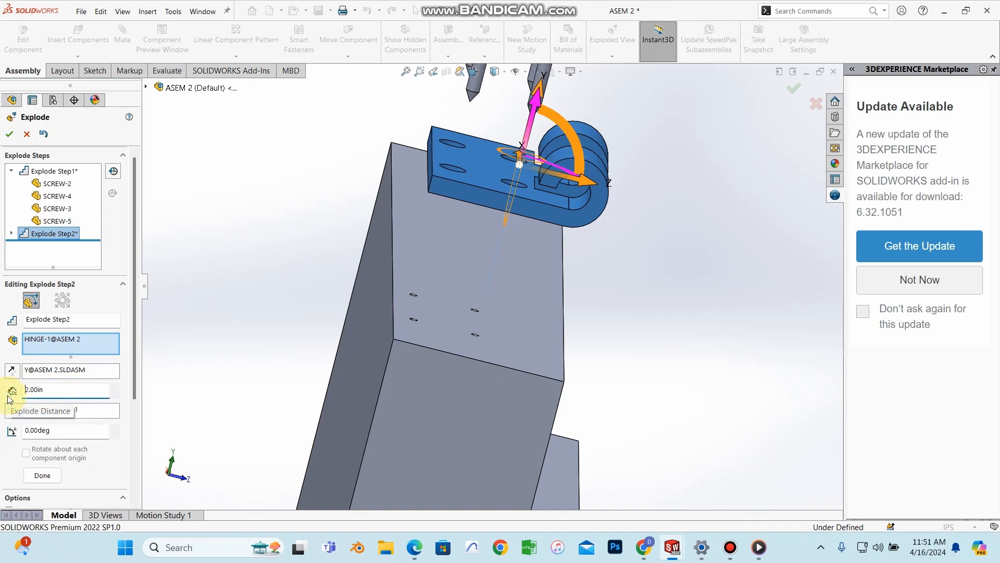
pyautogui.moveTo(420, 333); pyautogui.dragTo(404, 304, button='middle')
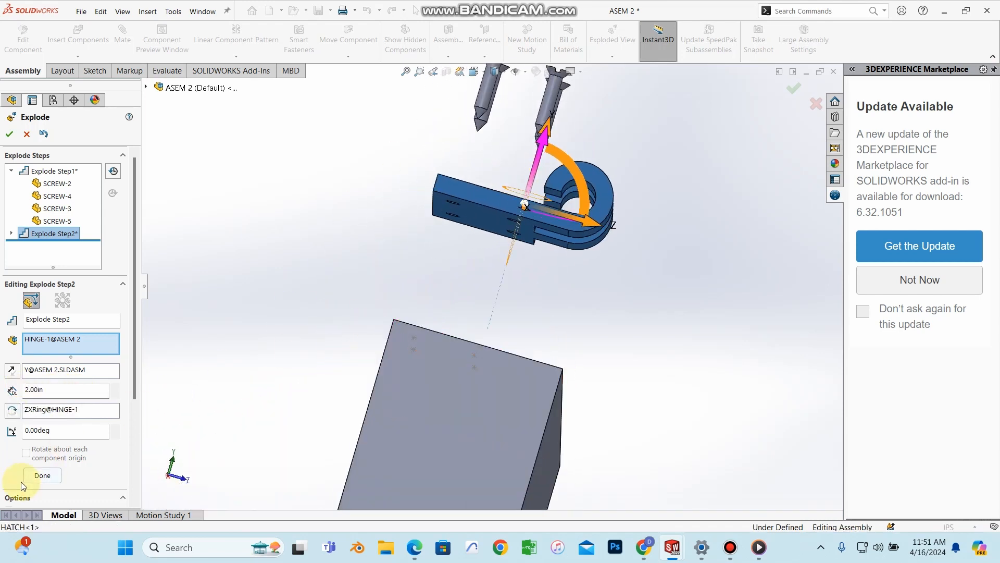
pyautogui.click(37, 475)
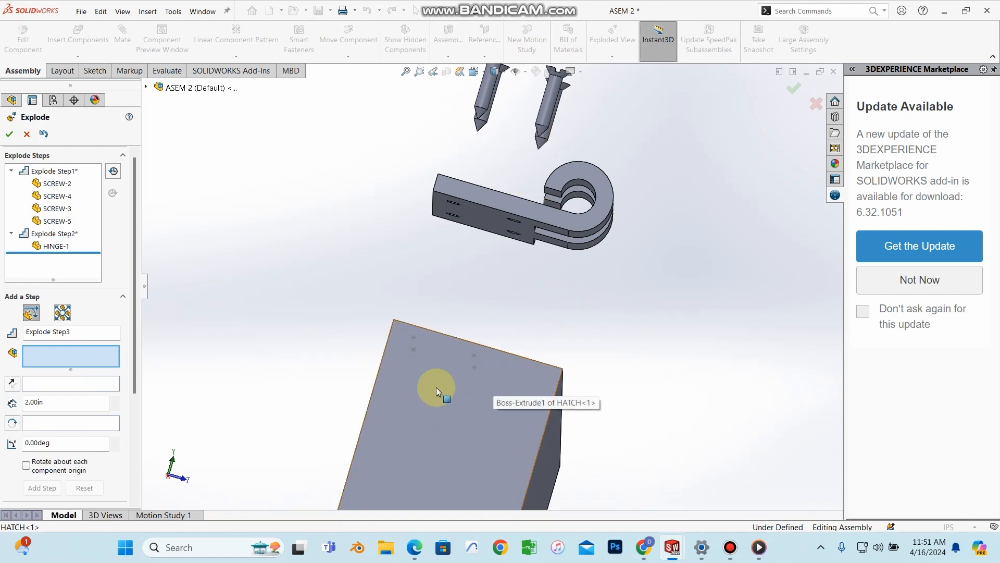
pyautogui.moveTo(527, 283); pyautogui.dragTo(467, 313, button='middle')
pyautogui.scroll(1, 468, 312)
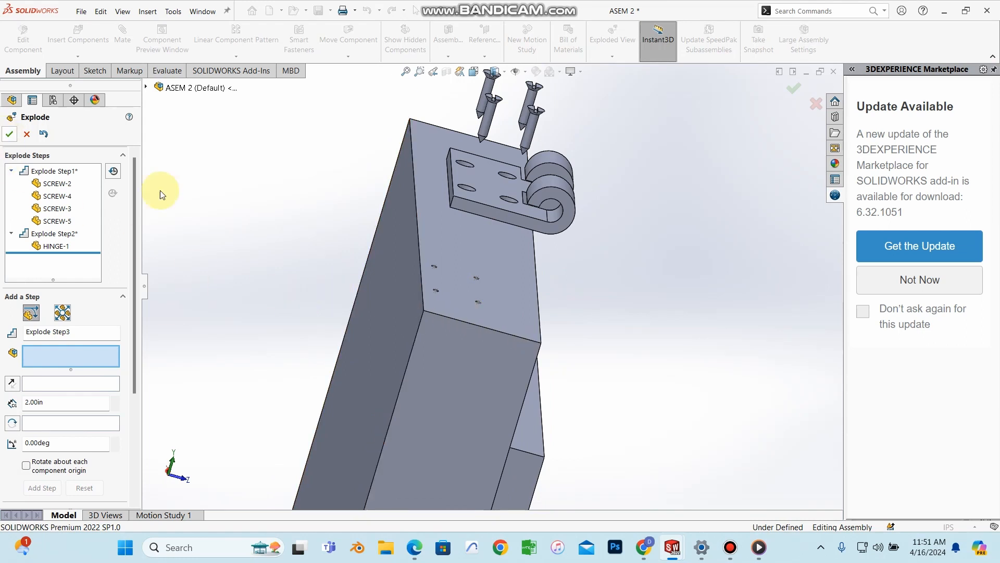
pyautogui.moveTo(639, 245); pyautogui.dragTo(512, 261, button='middle')
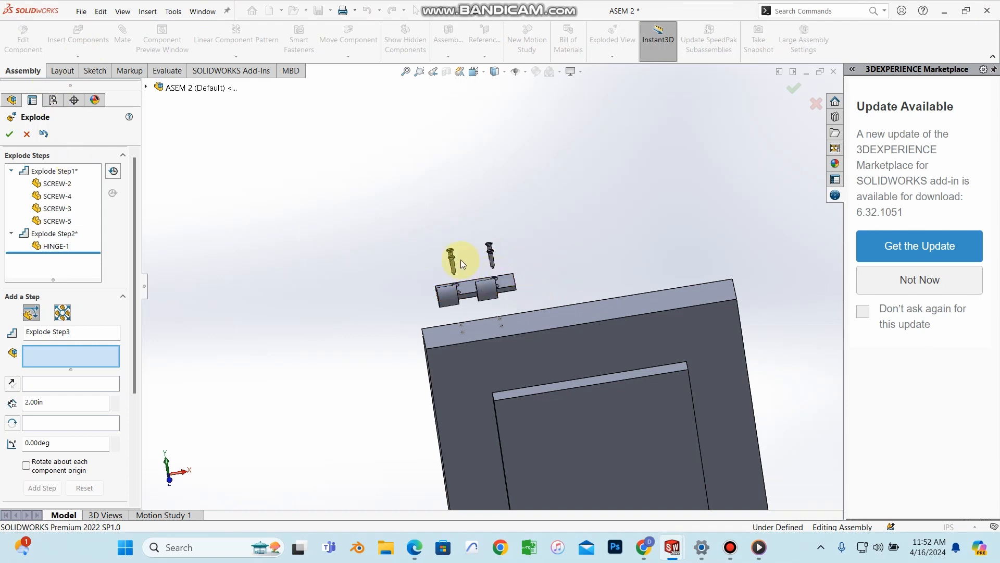
pyautogui.scroll(-3, 461, 259)
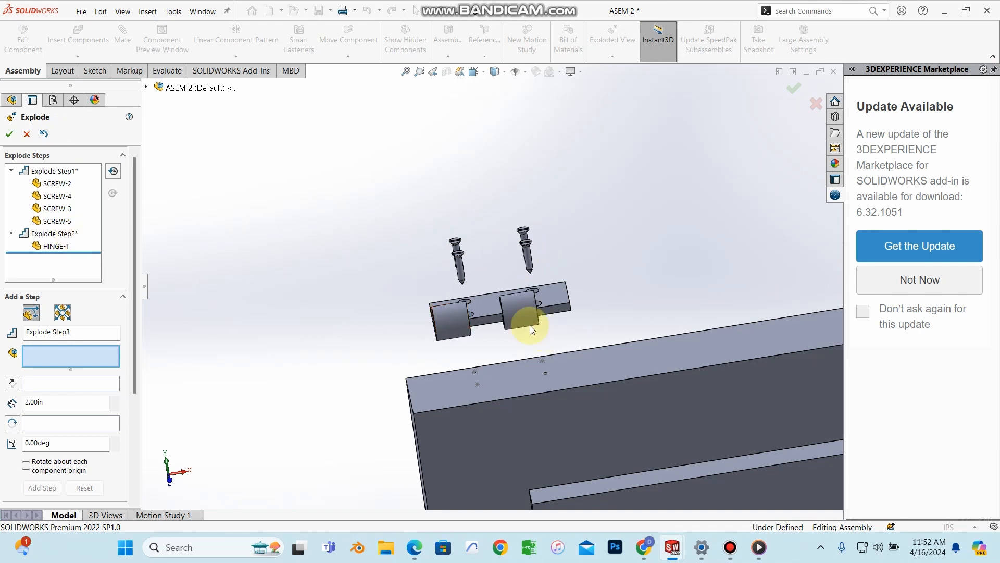
pyautogui.scroll(1, 492, 311)
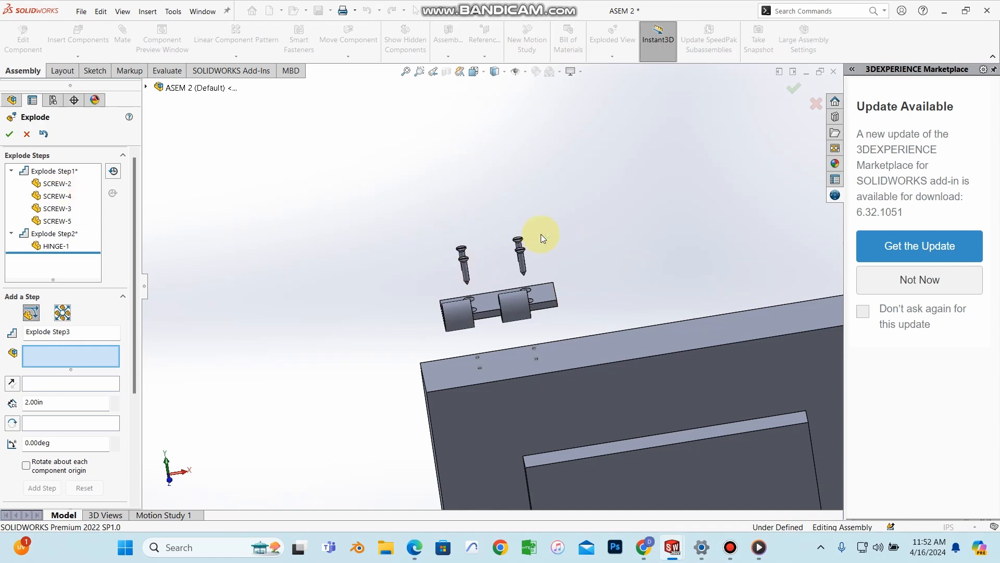
pyautogui.moveTo(402, 358); pyautogui.dragTo(376, 322, button='middle')
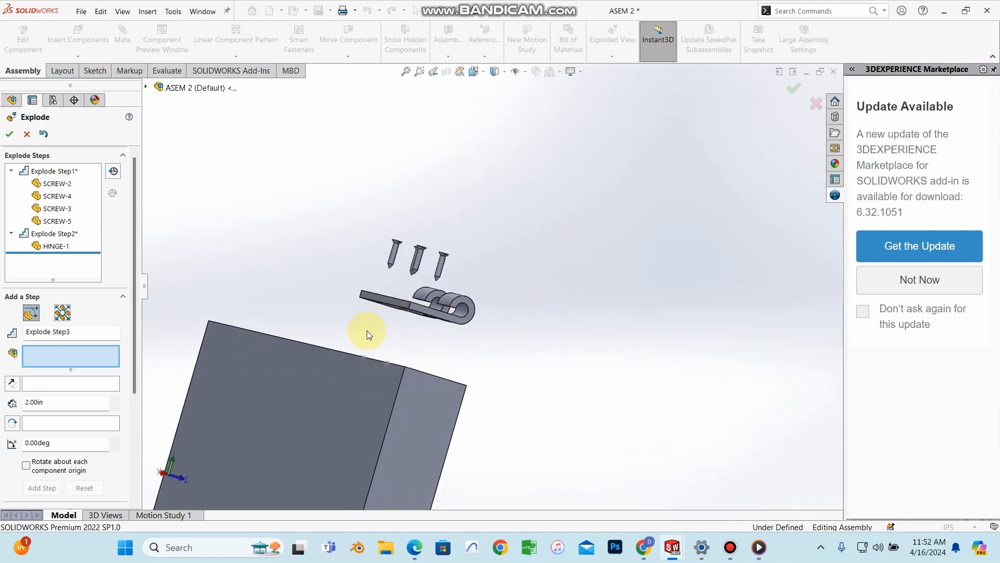
pyautogui.moveTo(536, 303); pyautogui.dragTo(476, 289, button='middle')
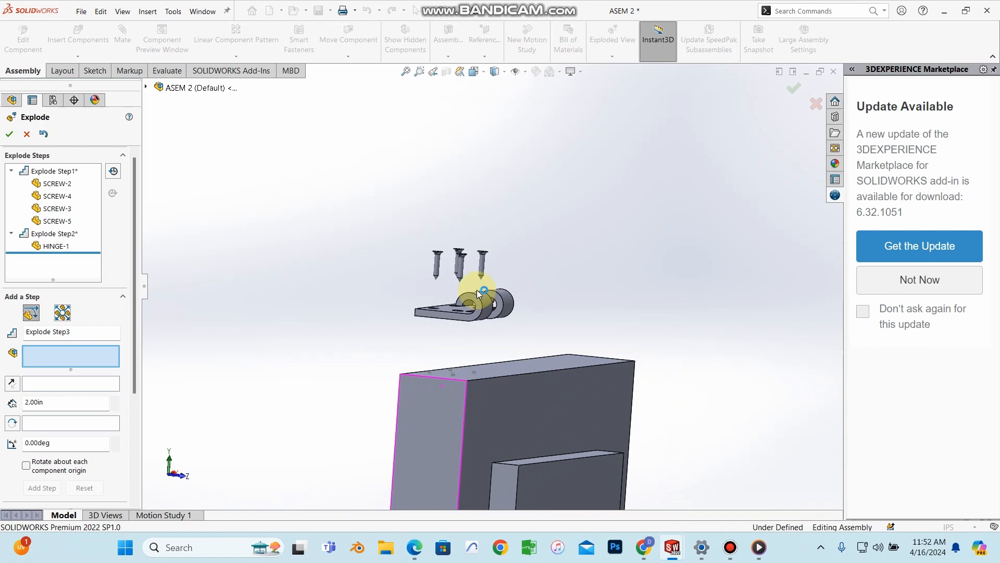
pyautogui.moveTo(461, 251); pyautogui.dragTo(410, 260, button='middle')
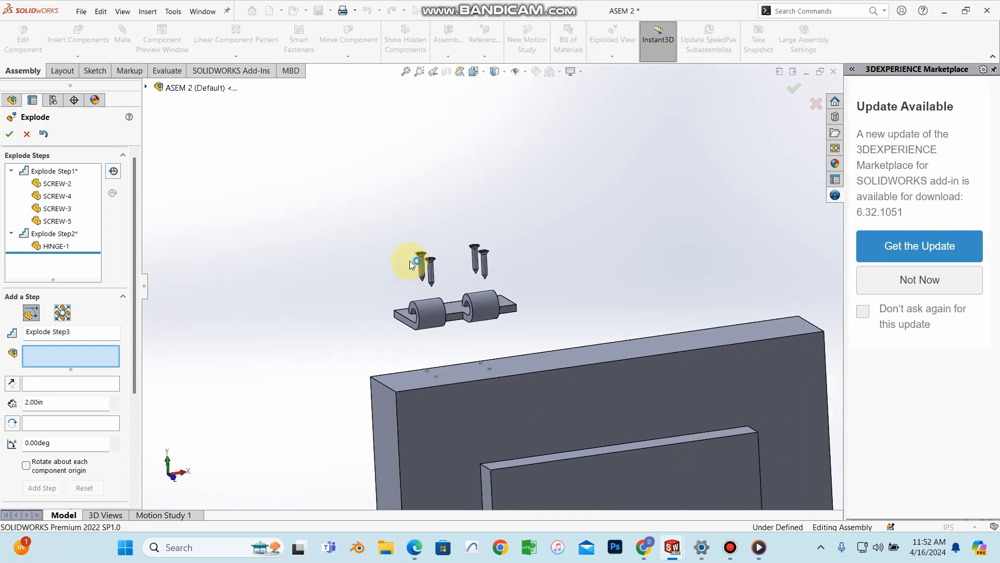
# Step: Finish the exploded view and collapse ASEM 2 back together
pyautogui.click(9, 134)
pyautogui.moveTo(364, 306); pyautogui.dragTo(357, 277, button='middle')
pyautogui.scroll(-3, 313, 317)
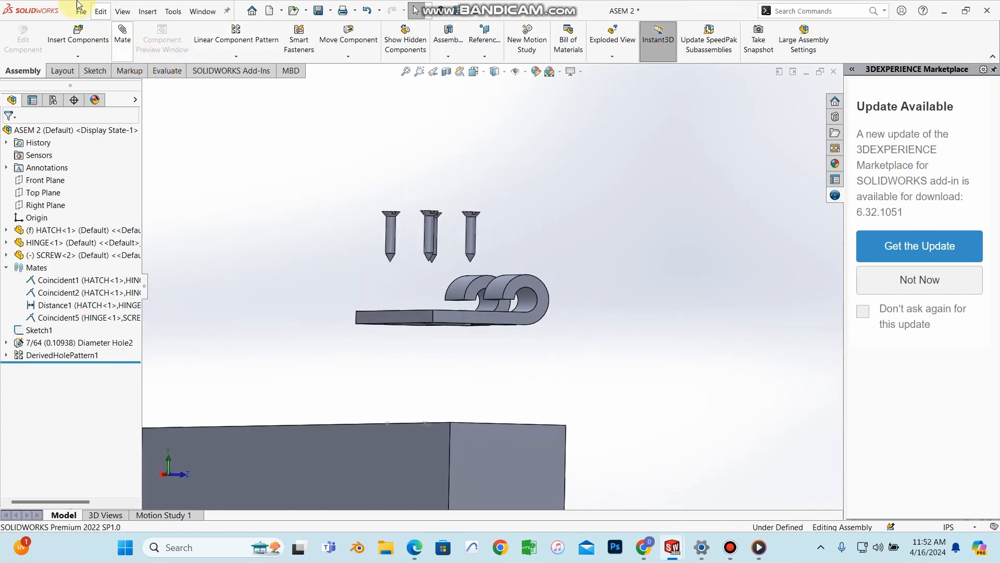
pyautogui.rightClick(48, 132)
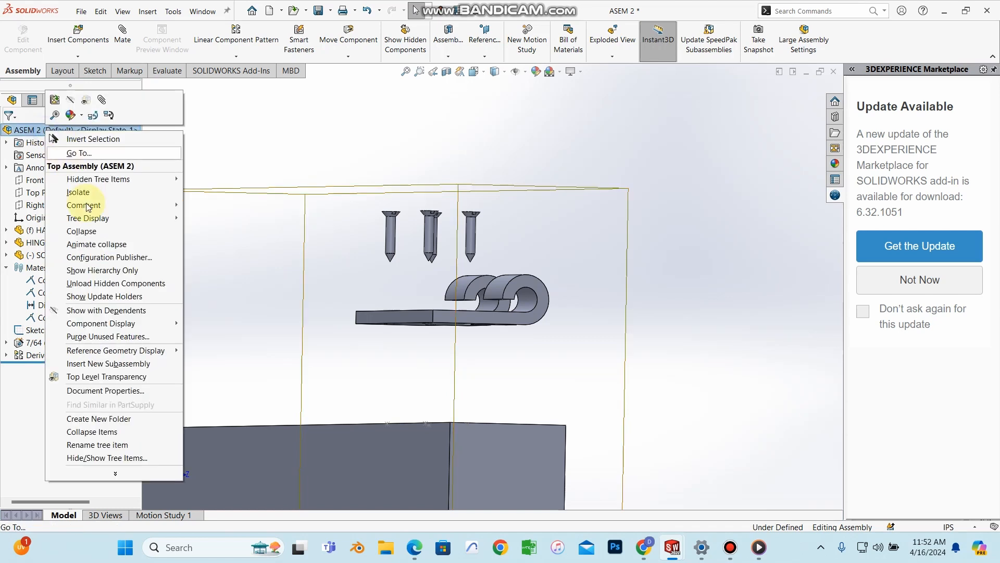
pyautogui.click(83, 229)
pyautogui.moveTo(532, 307); pyautogui.dragTo(386, 329, button='middle')
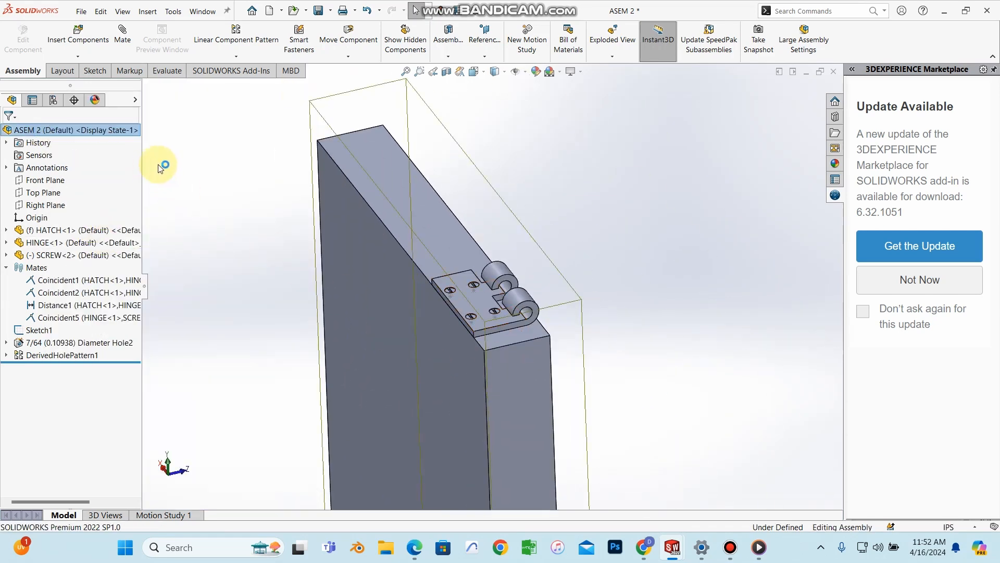
# Step: Re-explode ASEM 2 and bring up the File menu
pyautogui.rightClick(78, 129)
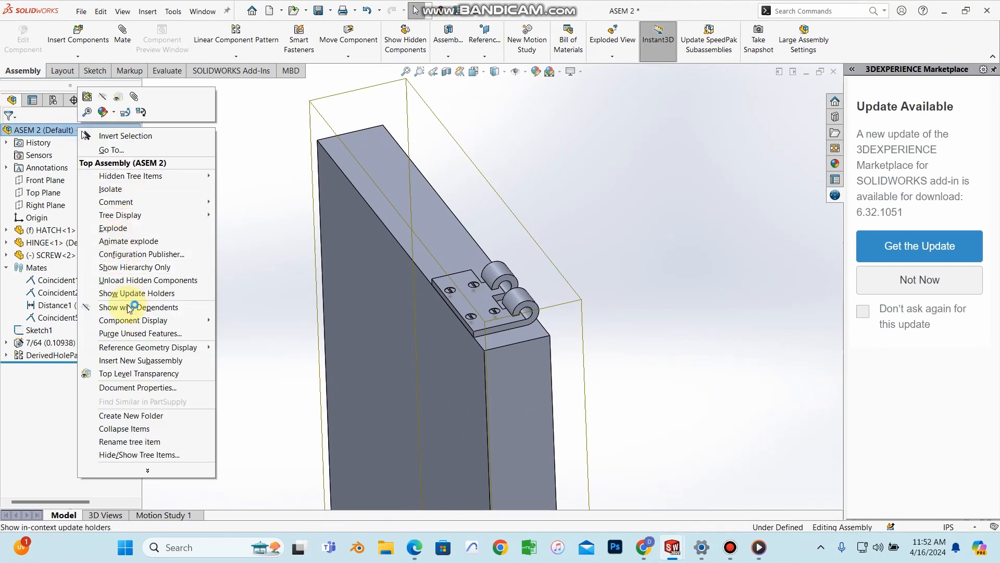
pyautogui.click(118, 229)
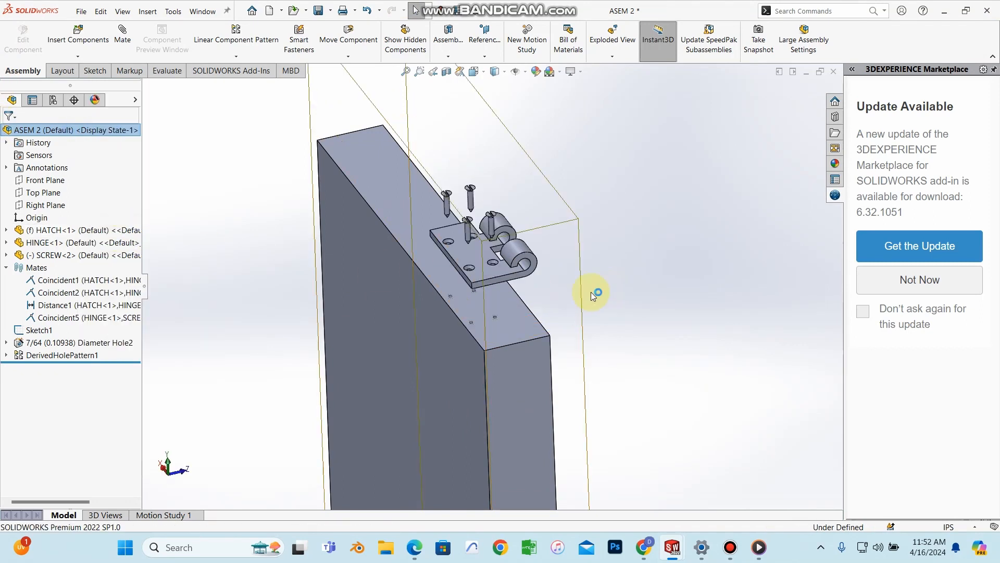
pyautogui.moveTo(537, 257); pyautogui.dragTo(542, 231, button='middle')
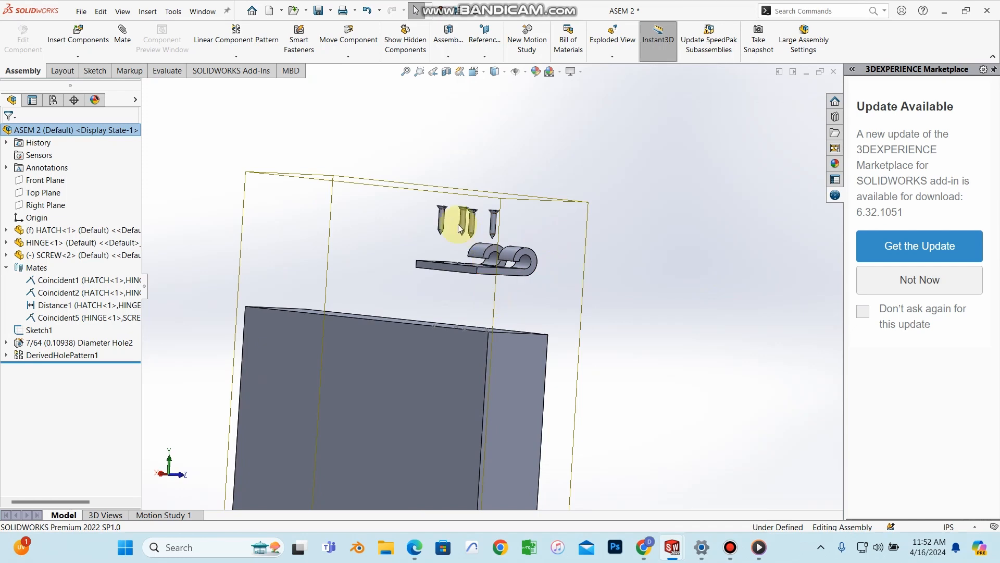
pyautogui.scroll(-3, 458, 224)
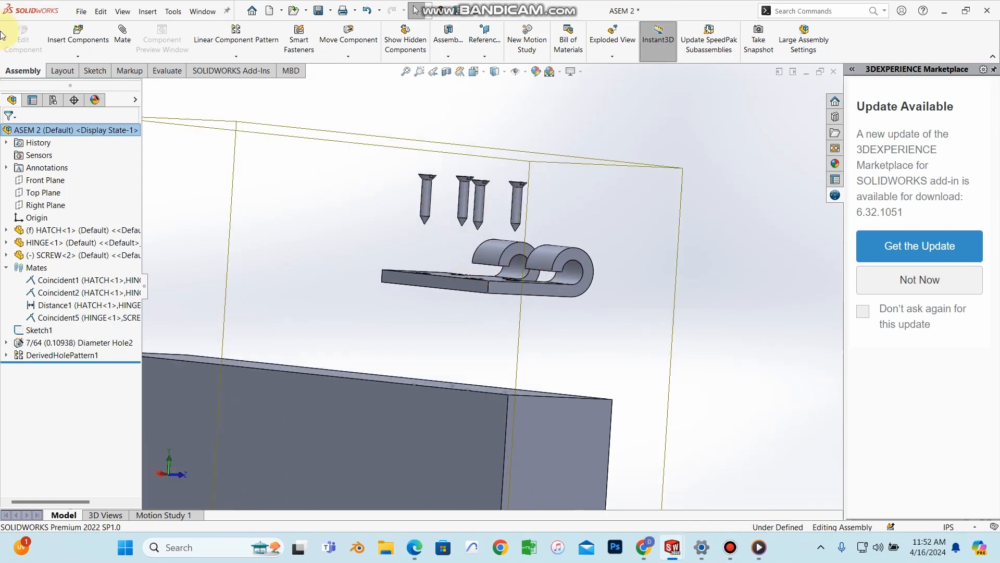
pyautogui.rightClick(46, 130)
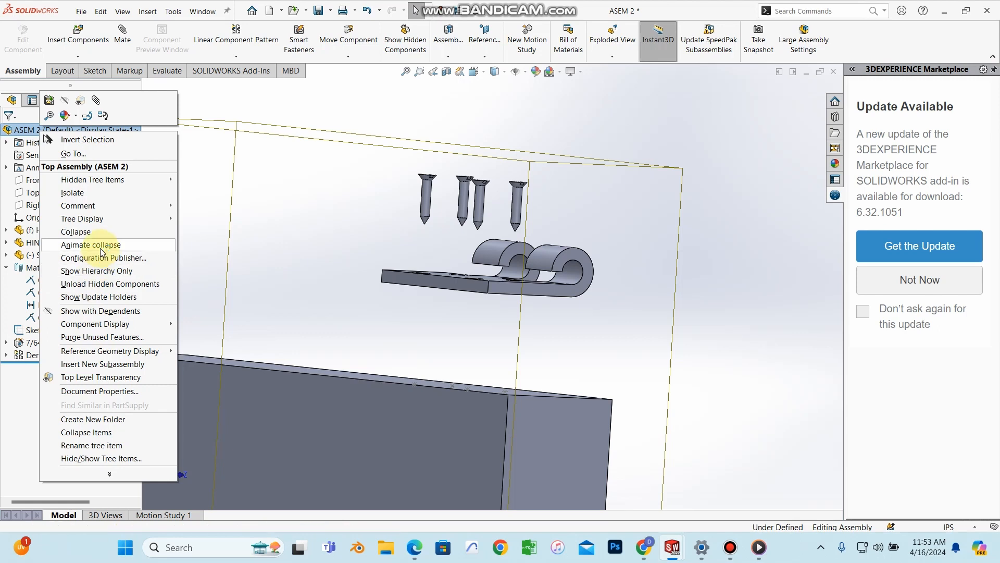
pyautogui.click(81, 11)
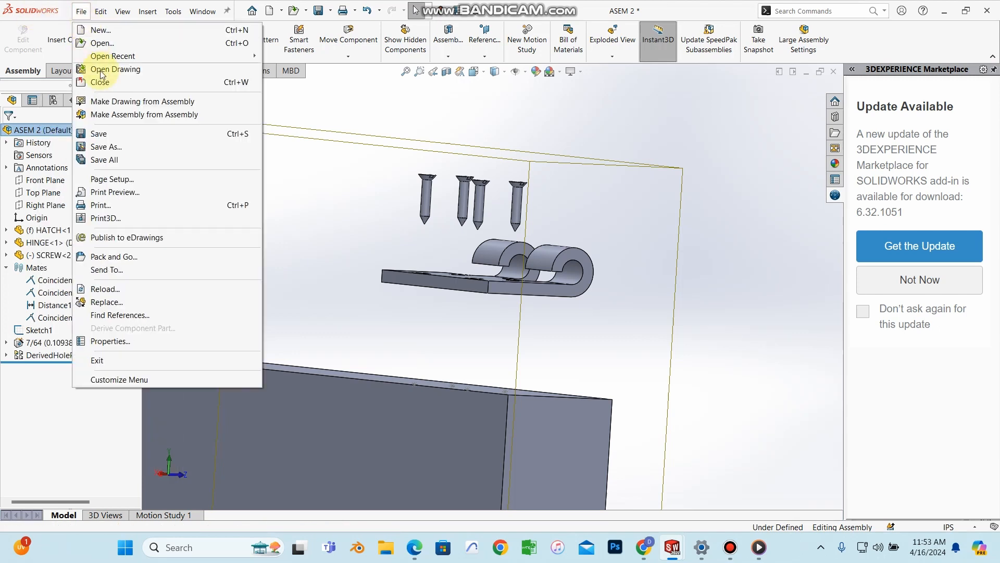
# Step: Save the assembly with all its modified parts, then play ASEM 2's collapse animation
pyautogui.click(100, 133)
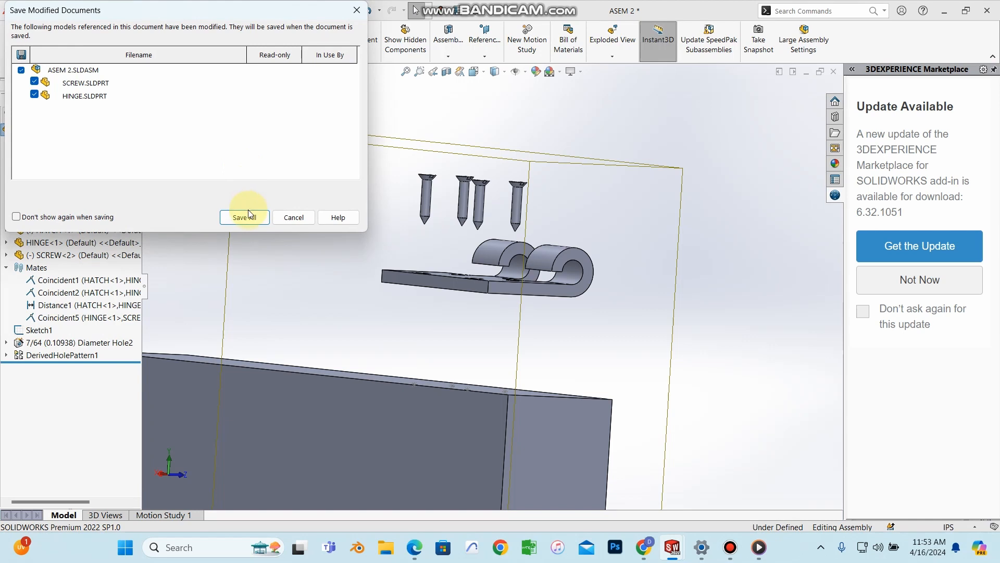
pyautogui.click(249, 214)
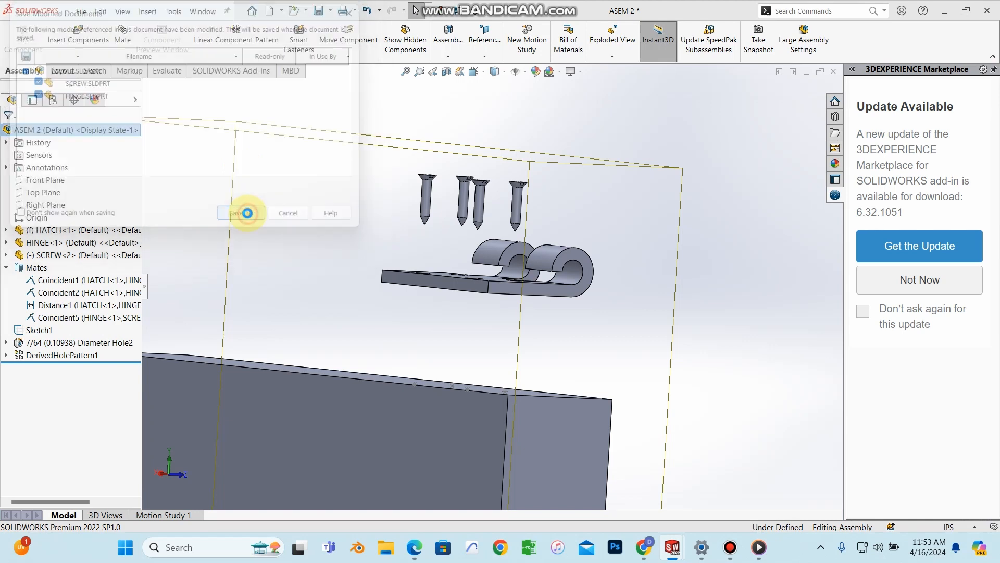
pyautogui.rightClick(58, 129)
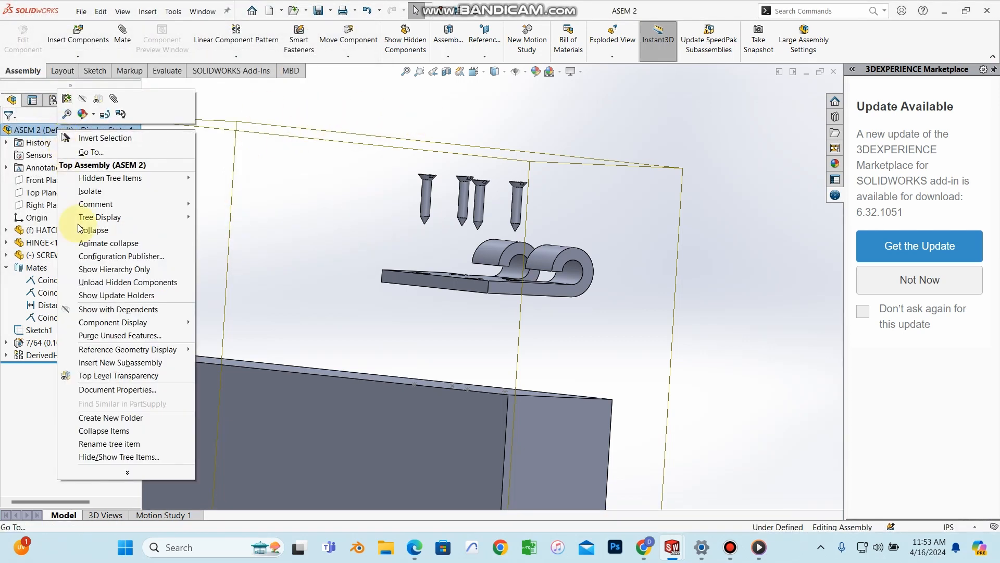
pyautogui.click(110, 243)
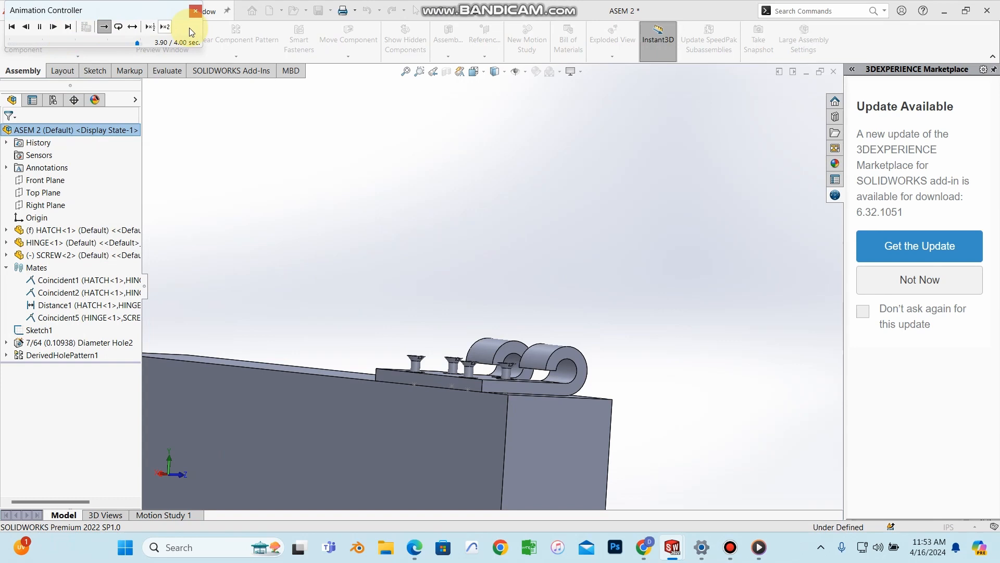
# Step: Play the ASEM 2 explode animation and move the Animation Controller aside
pyautogui.rightClick(55, 131)
pyautogui.click(106, 203)
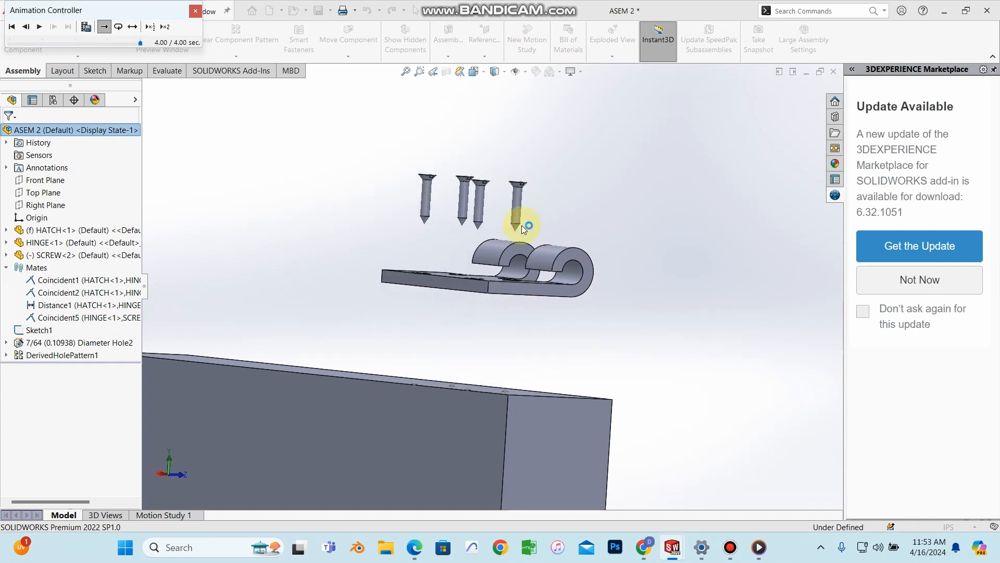
pyautogui.scroll(1, 515, 331)
pyautogui.moveTo(515, 330)
pyautogui.mouseDown(button='middle')
pyautogui.moveTo(485, 342)
pyautogui.moveTo(496, 343)
pyautogui.mouseUp(button='middle')
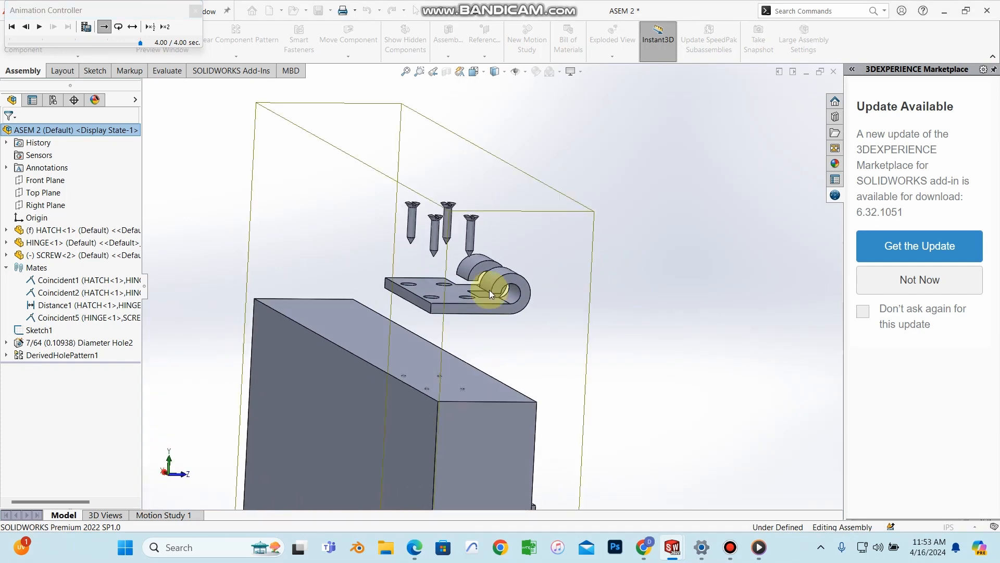
pyautogui.scroll(2, 489, 290)
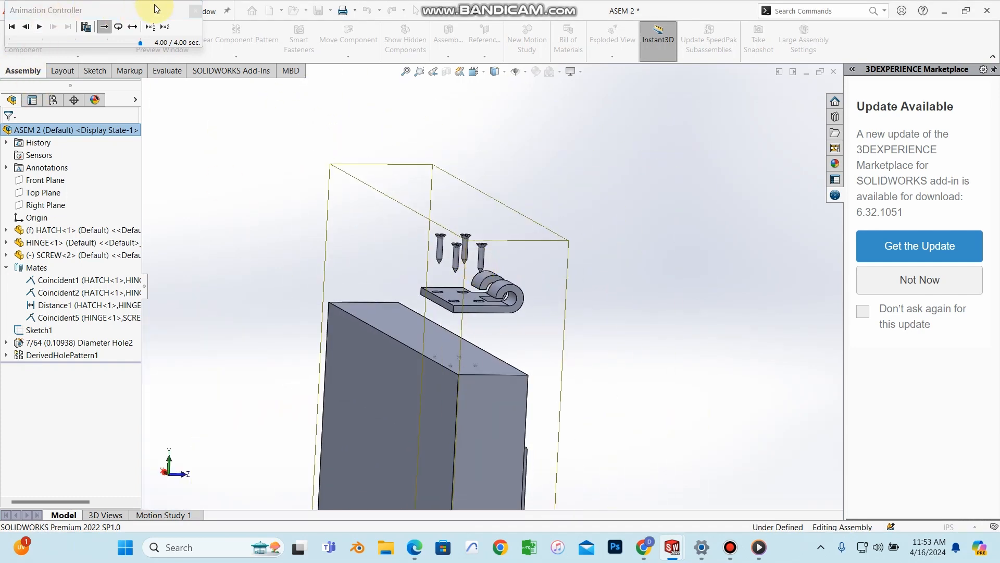
pyautogui.moveTo(121, 12); pyautogui.dragTo(264, 121)
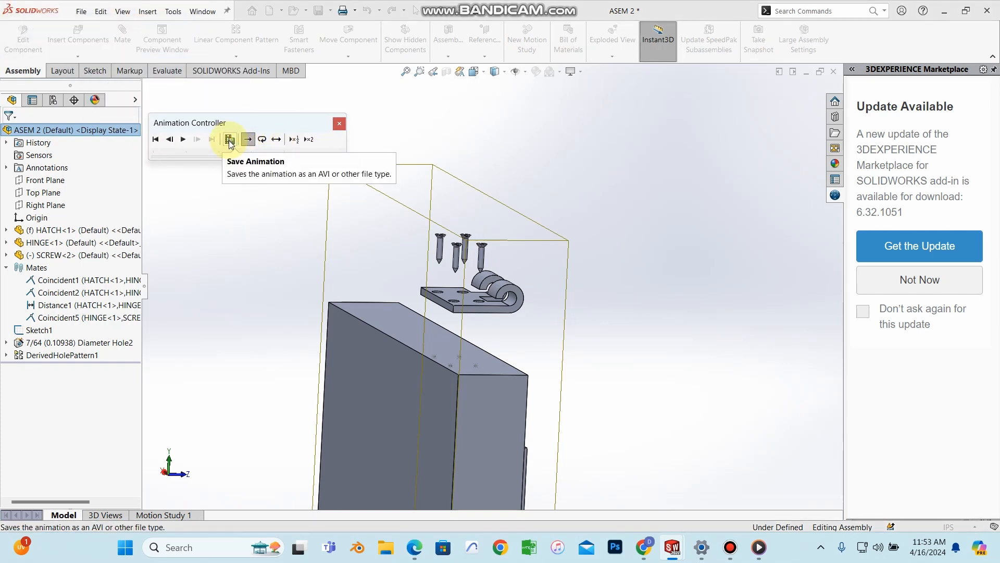
# Step: Save the explode animation as ASEM 2.mp4 using the MP4 Video format
pyautogui.click(231, 141)
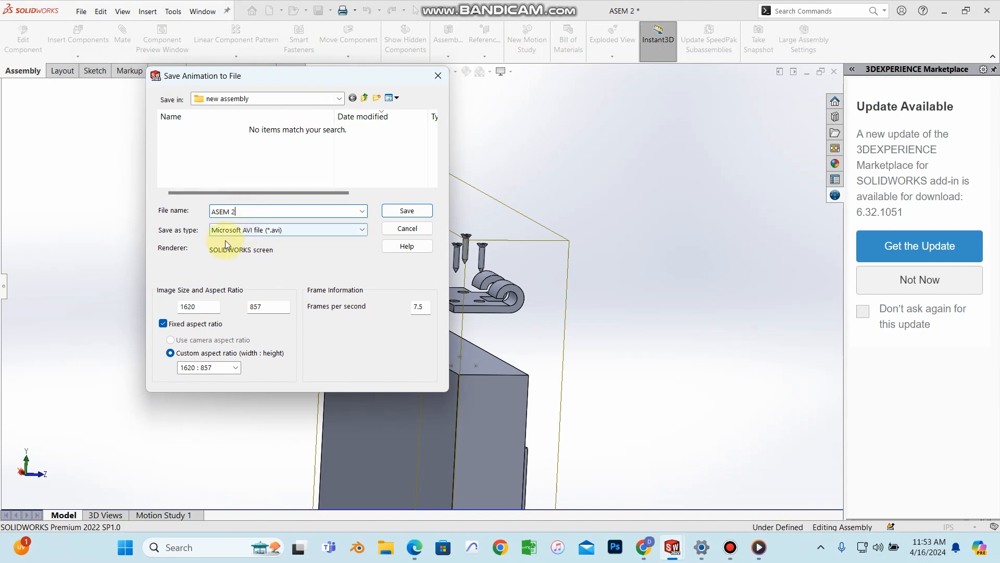
pyautogui.click(231, 230)
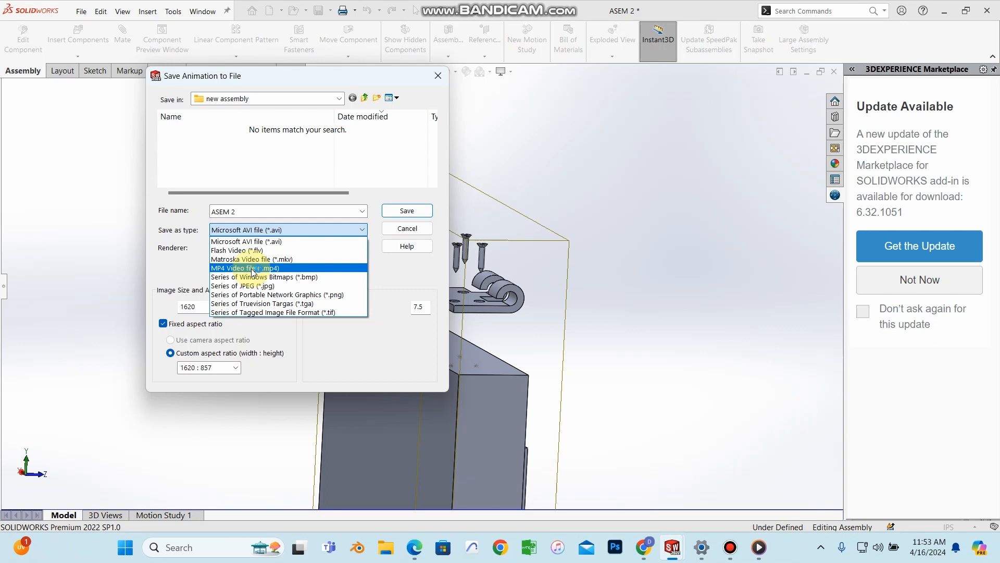
pyautogui.click(253, 268)
pyautogui.click(390, 213)
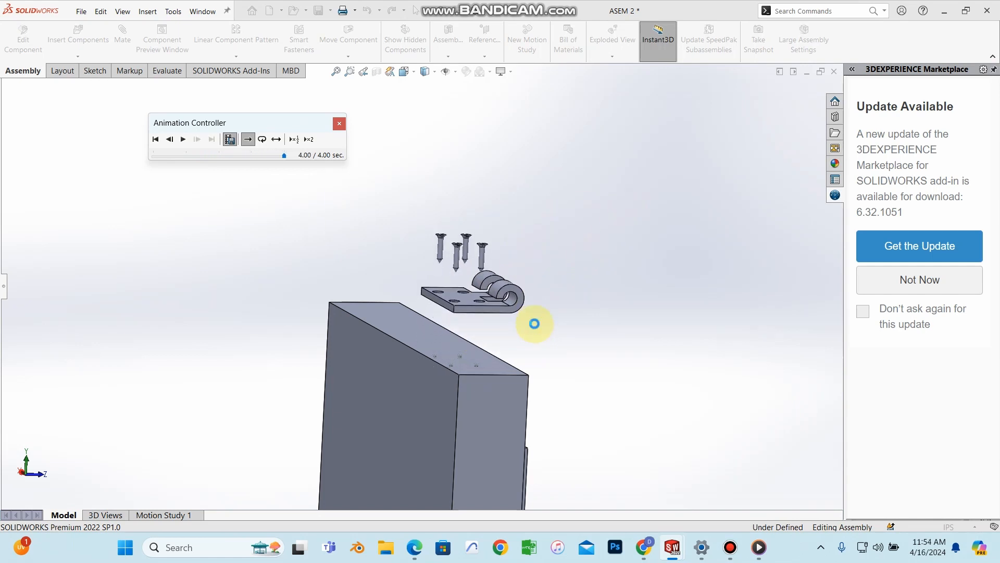
# Step: Bring up File Explorer maximized and browse to Downloads > new assembly
pyautogui.click(384, 553)
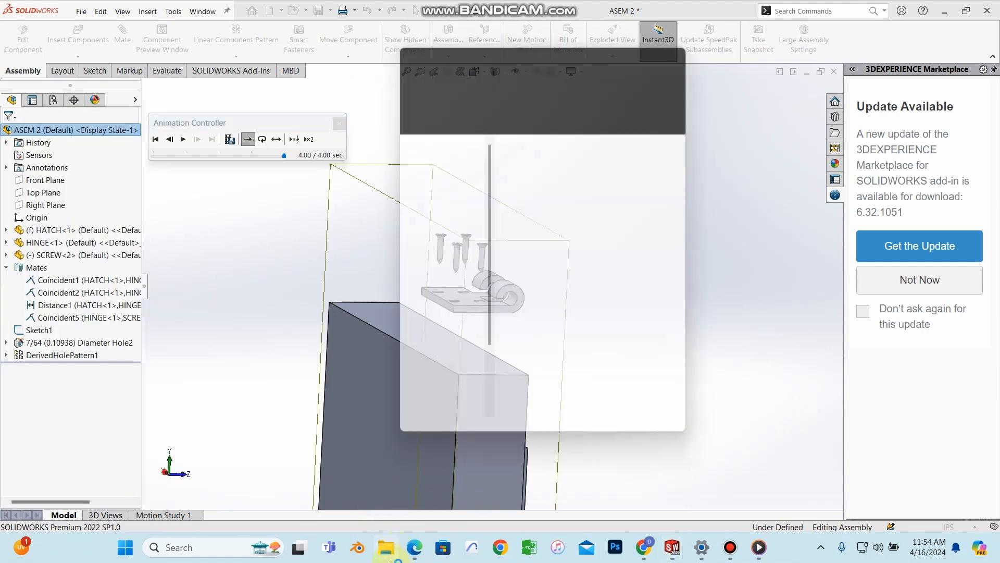
pyautogui.click(661, 50)
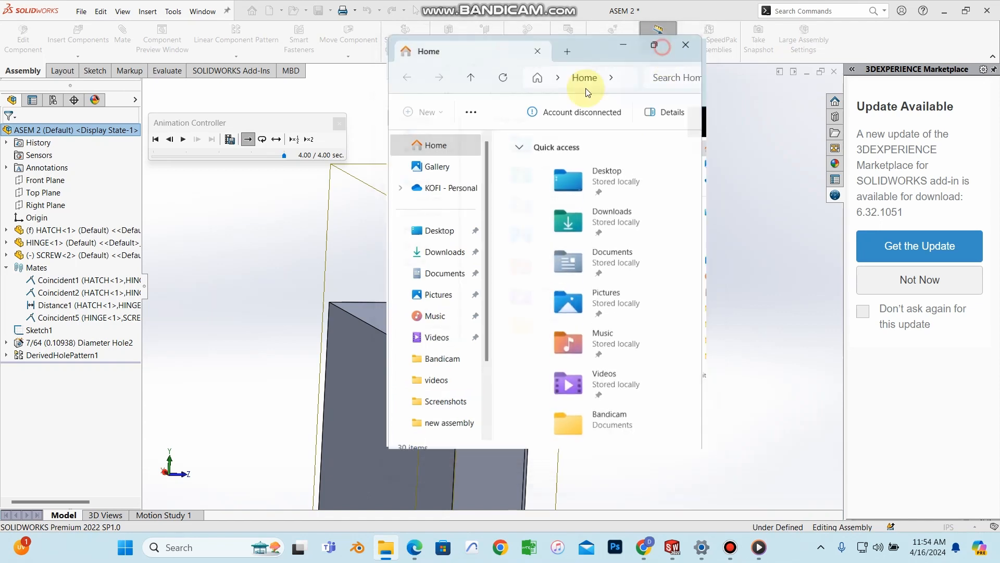
pyautogui.click(65, 209)
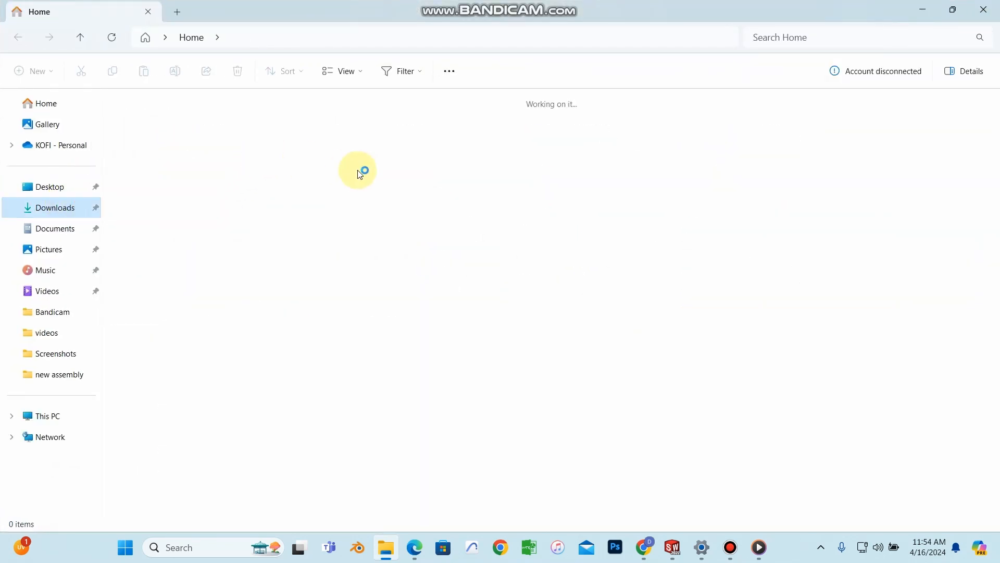
pyautogui.doubleClick(209, 132)
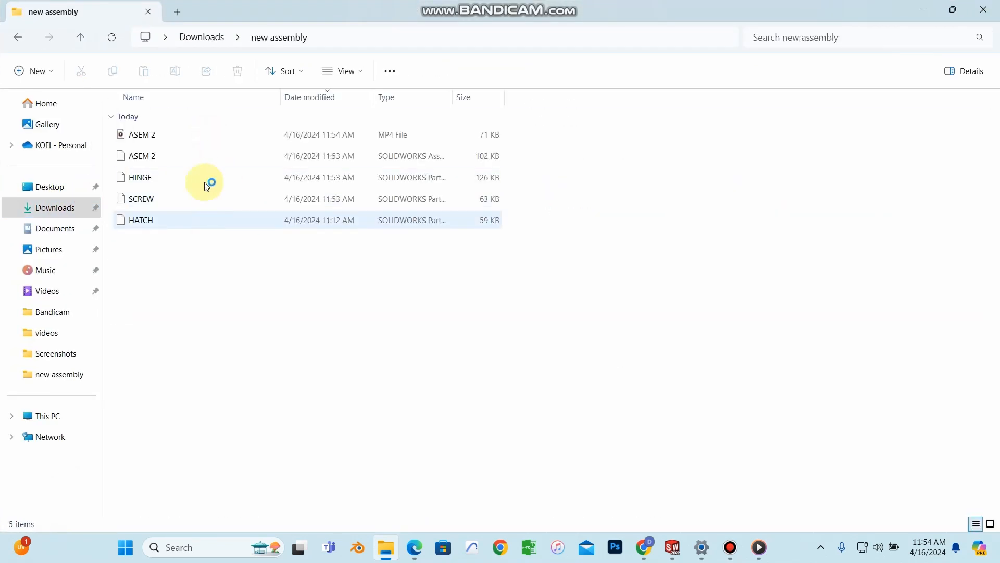
# Step: Play ASEM 2.mp4 in Media Player, then close the player and minimize Explorer
pyautogui.click(187, 137)
pyautogui.doubleClick(189, 137)
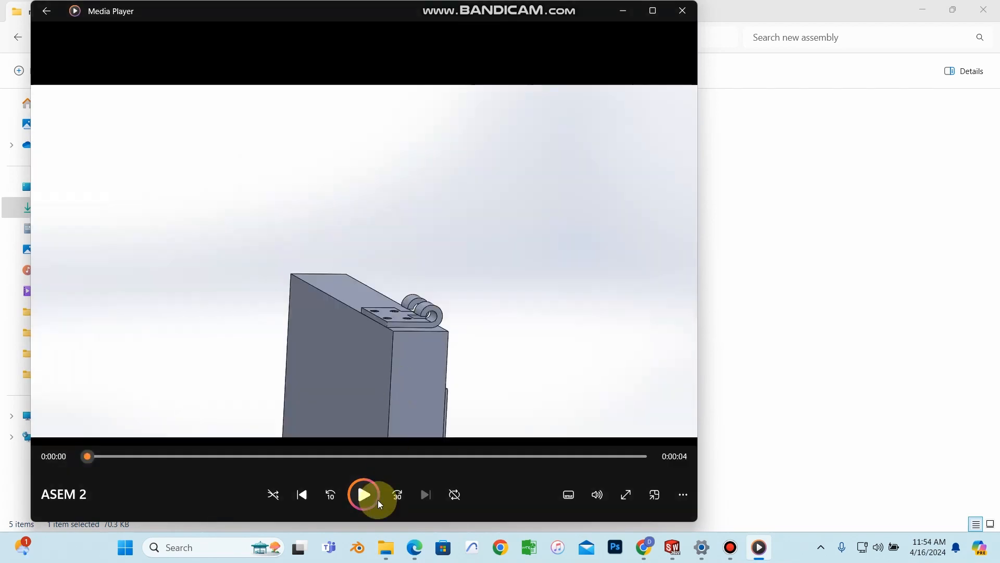
pyautogui.click(364, 494)
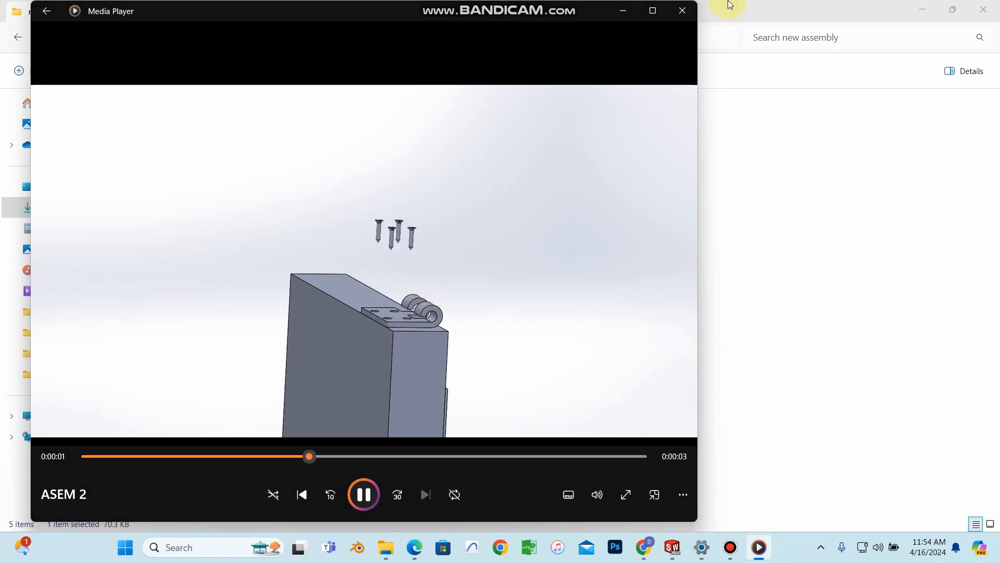
pyautogui.click(683, 10)
pyautogui.click(923, 10)
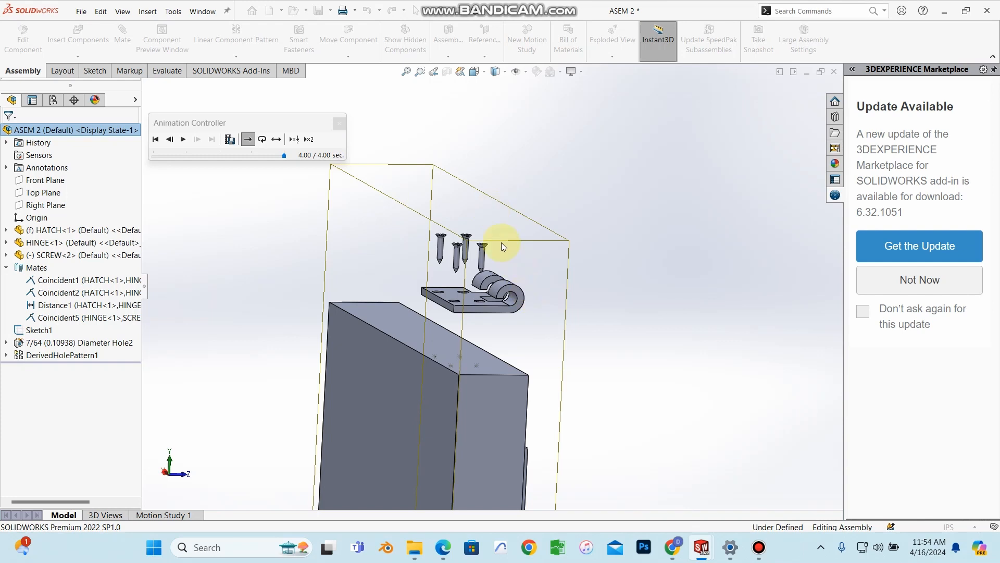
# Step: Close the Animation Controller and animate ASEM 2 collapsing
pyautogui.click(339, 123)
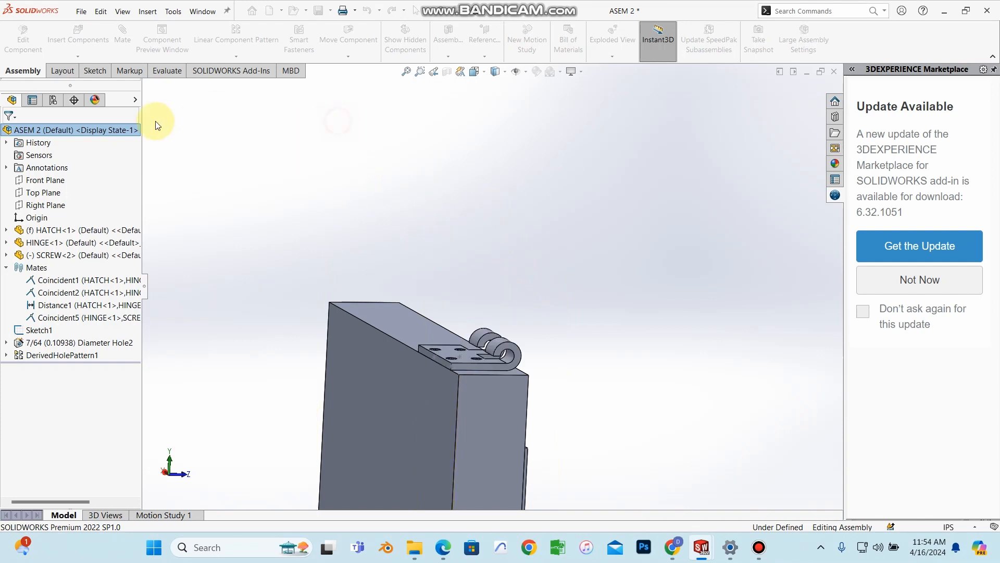
pyautogui.rightClick(126, 130)
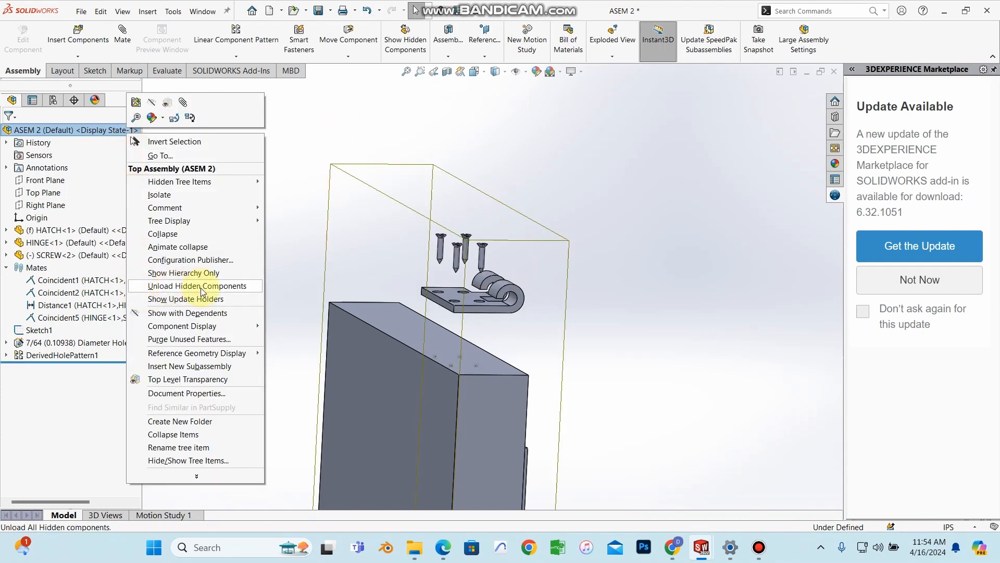
pyautogui.click(188, 252)
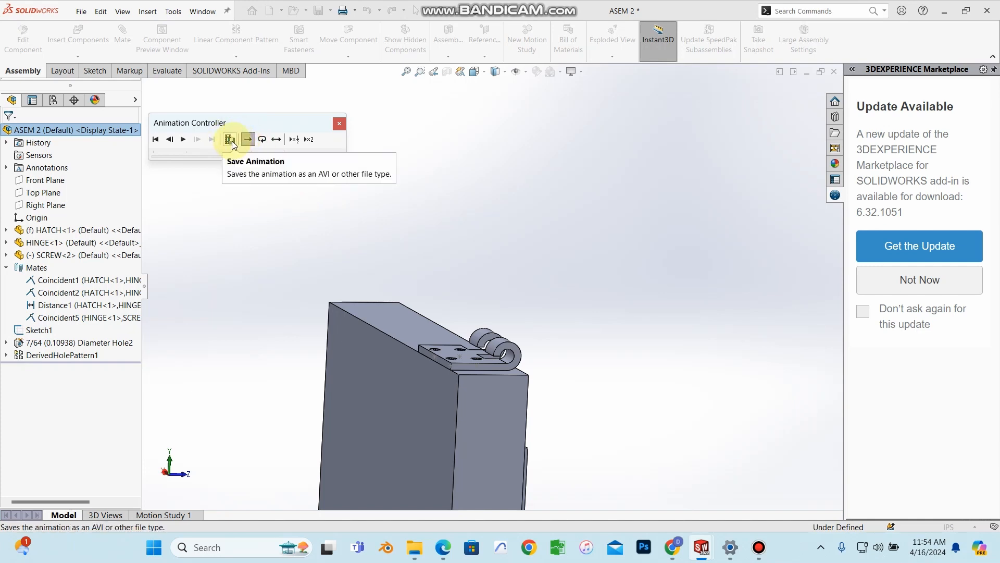
# Step: Close the controller again and animate ASEM 2 exploding, lifting hinge and screws above the hatch
pyautogui.click(341, 123)
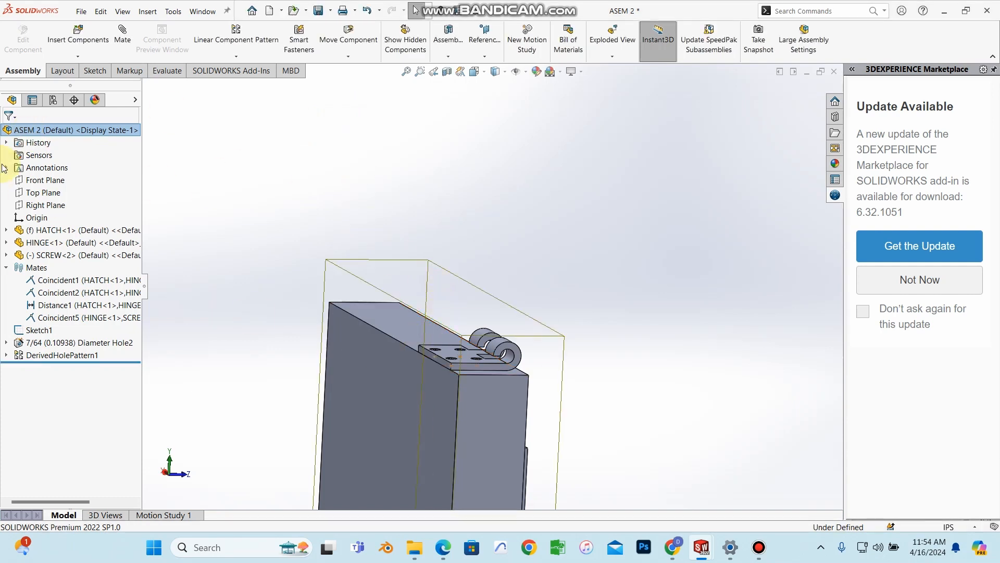
pyautogui.rightClick(46, 132)
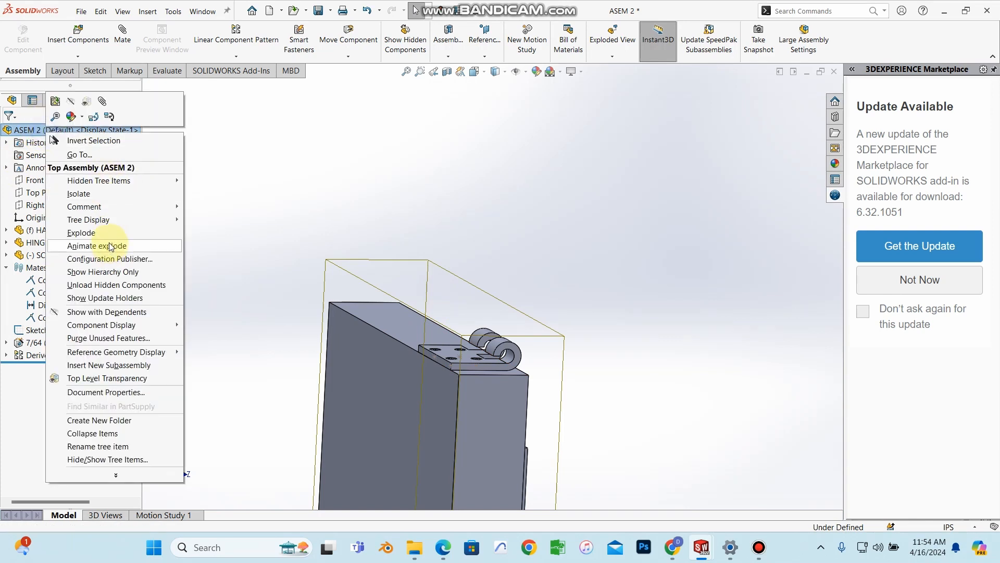
pyautogui.click(111, 234)
pyautogui.scroll(-4, 456, 260)
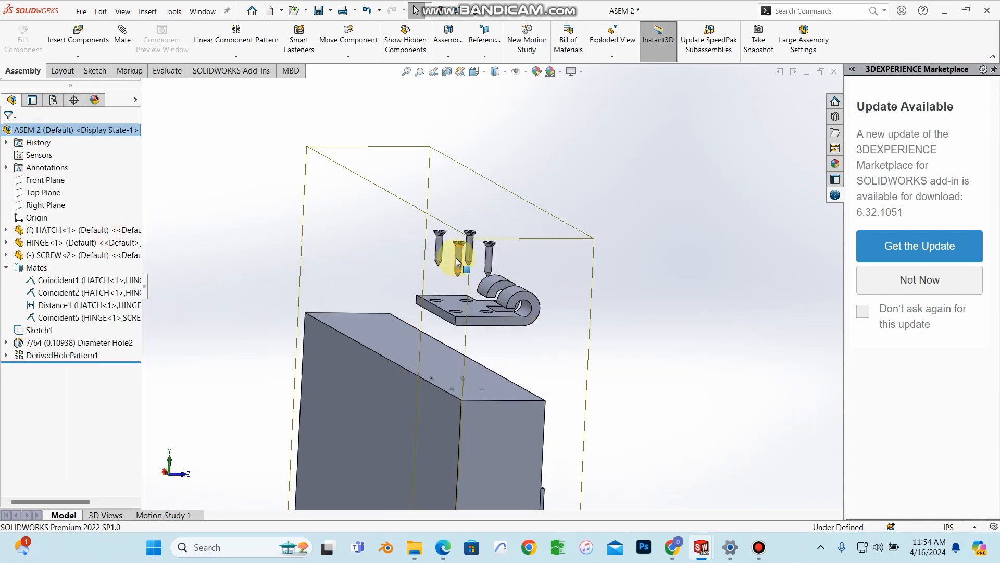
pyautogui.scroll(3, 475, 283)
pyautogui.moveTo(480, 296)
pyautogui.mouseDown(button='middle')
pyautogui.moveTo(469, 284)
pyautogui.moveTo(479, 272)
pyautogui.mouseUp(button='middle')
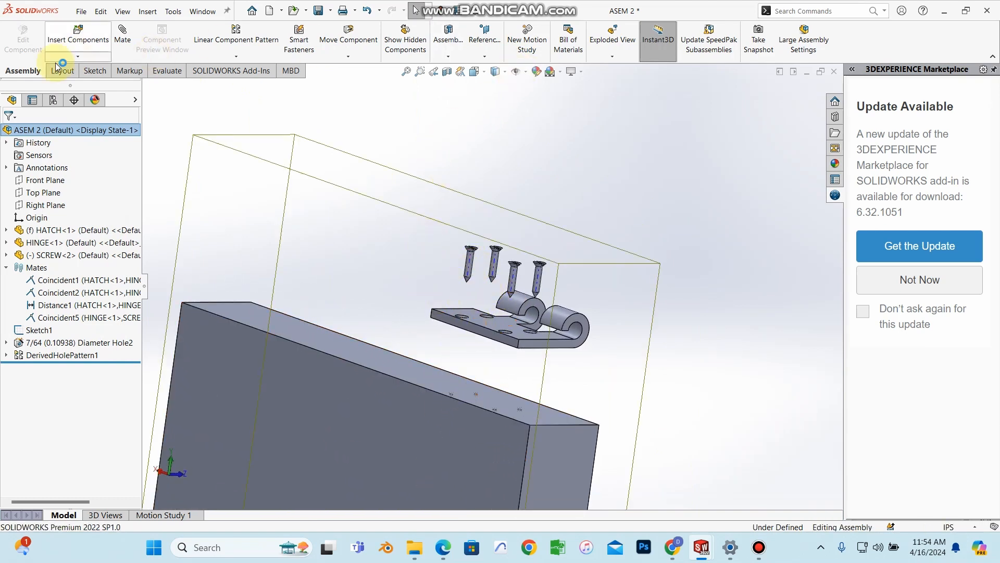
# Step: Start a Route Line explode sketch and link the first screw to its hatch hole
pyautogui.click(612, 57)
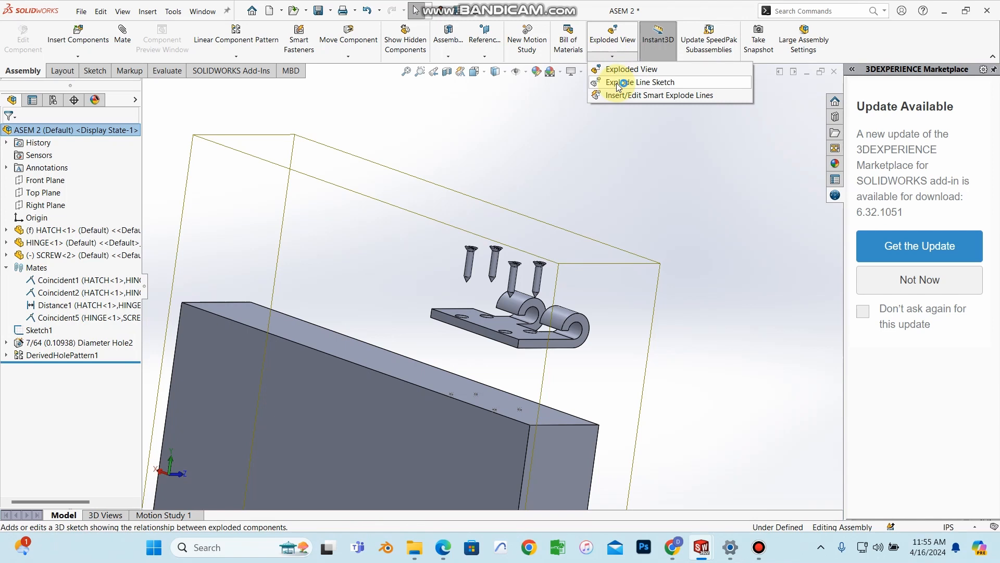
pyautogui.click(619, 83)
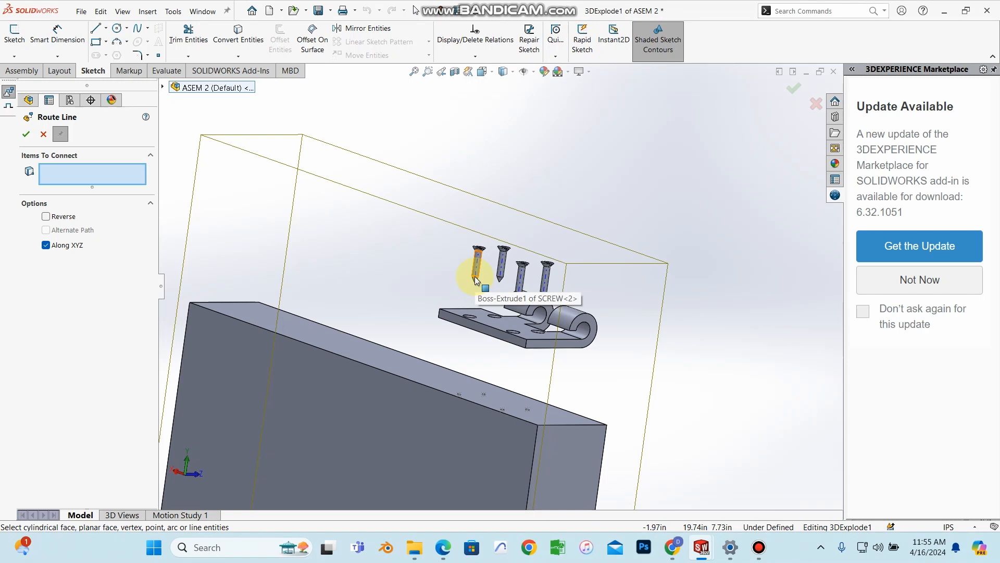
pyautogui.scroll(-3, 476, 279)
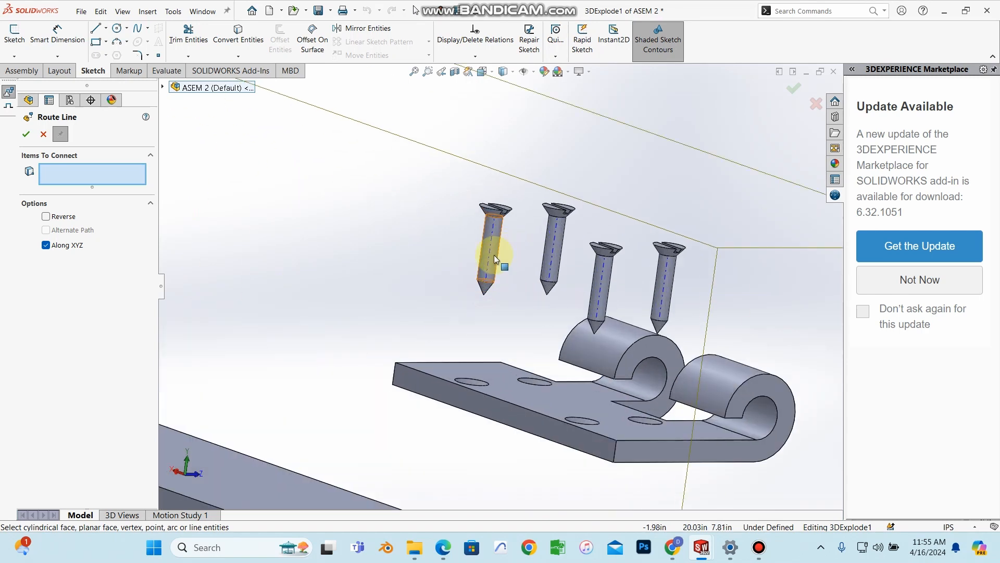
pyautogui.click(491, 263)
pyautogui.moveTo(502, 284)
pyautogui.mouseDown(button='middle')
pyautogui.moveTo(469, 373)
pyautogui.moveTo(510, 369)
pyautogui.moveTo(491, 384)
pyautogui.mouseUp(button='middle')
pyautogui.scroll(-3, 451, 471)
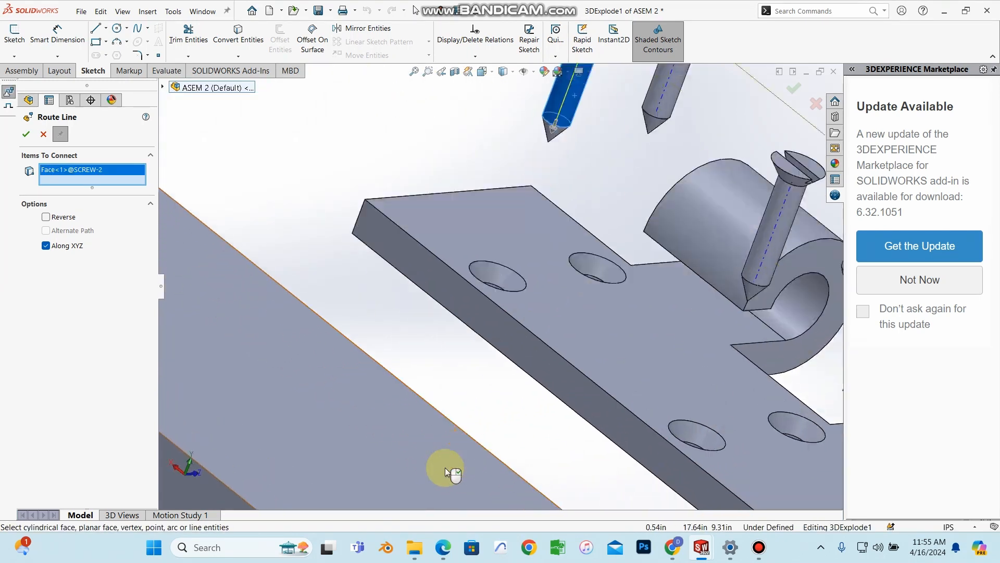
pyautogui.scroll(4, 459, 443)
pyautogui.scroll(-3, 461, 392)
pyautogui.scroll(-3, 464, 386)
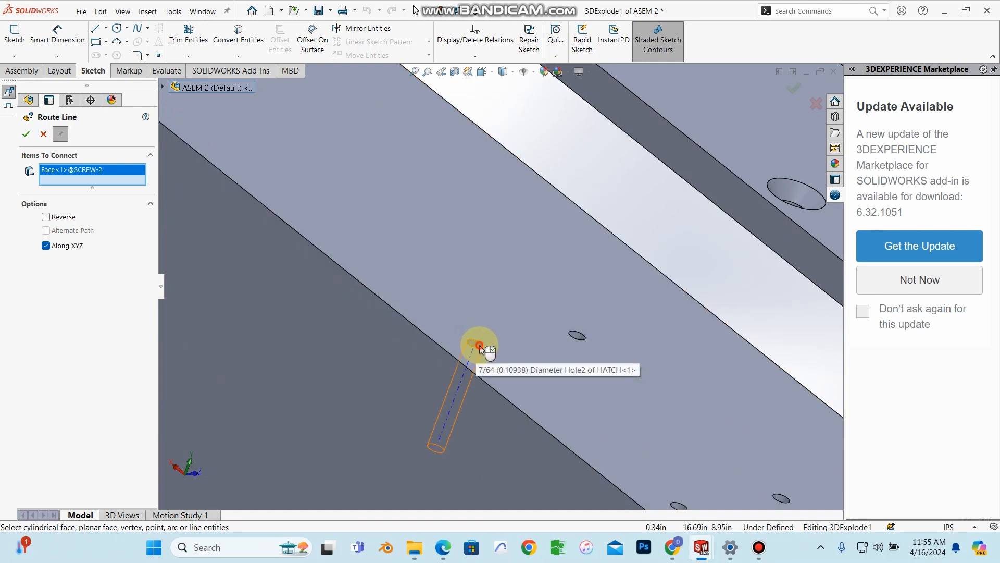
pyautogui.click(480, 345)
pyautogui.scroll(5, 480, 346)
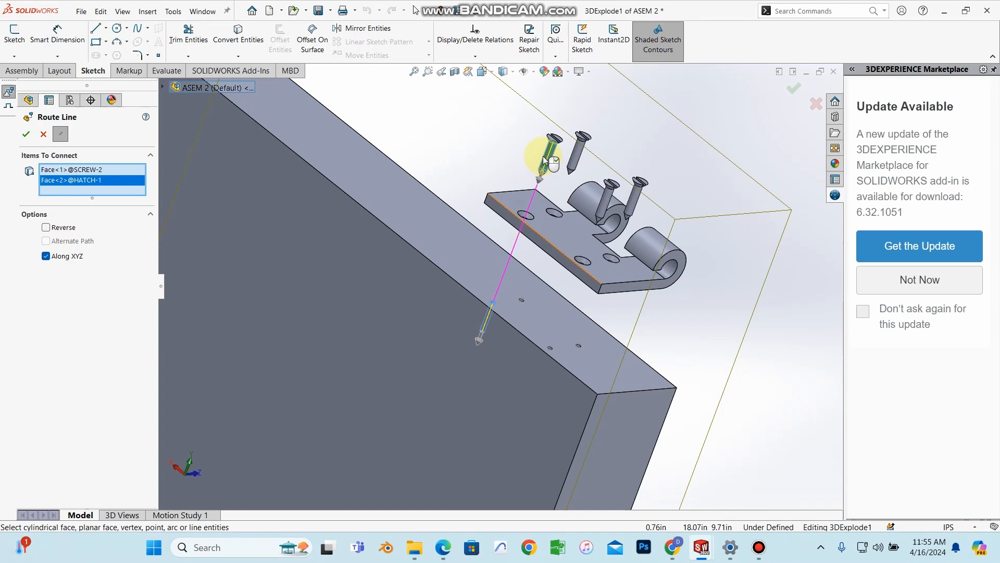
pyautogui.click(25, 135)
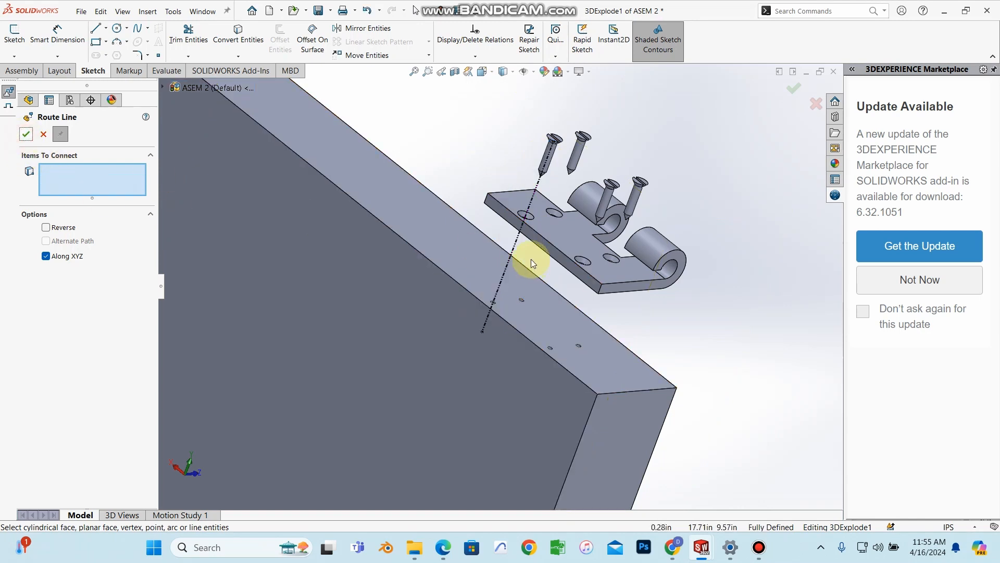
# Step: Connect the second and third screws to their matching hatch holes with explode lines
pyautogui.click(579, 162)
pyautogui.scroll(2, 524, 306)
pyautogui.scroll(1, 522, 302)
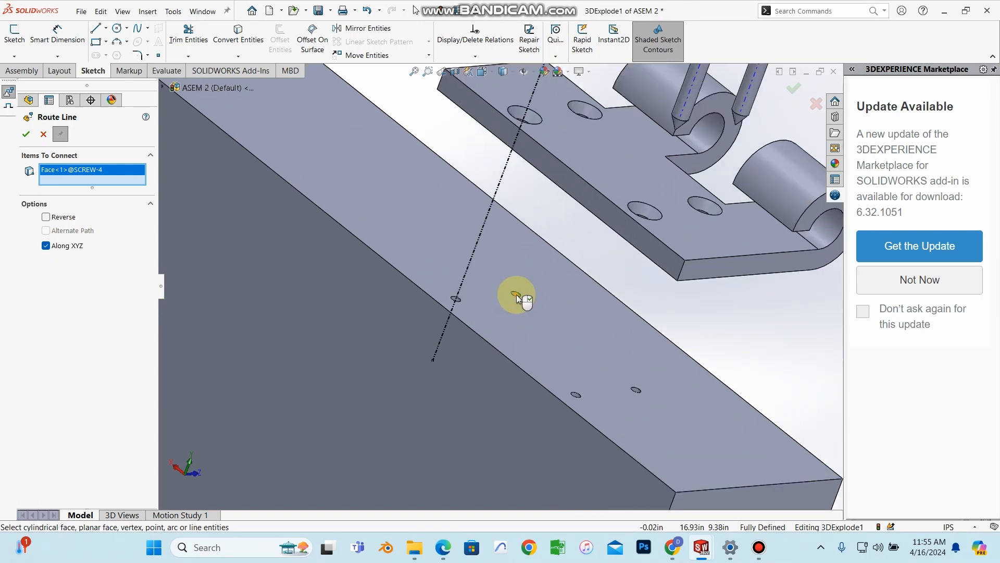
pyautogui.scroll(2, 517, 299)
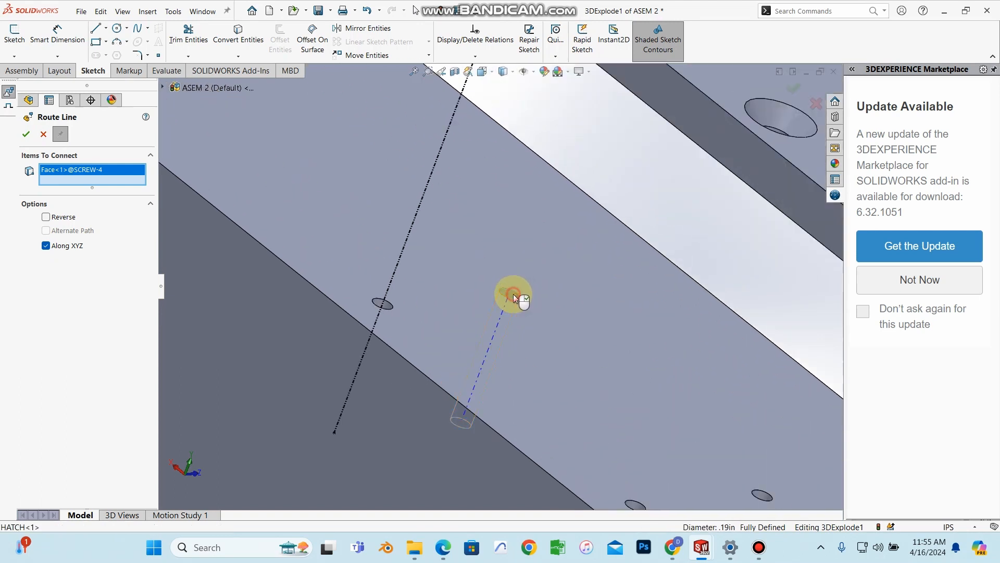
pyautogui.click(513, 295)
pyautogui.click(29, 138)
pyautogui.scroll(-5, 547, 286)
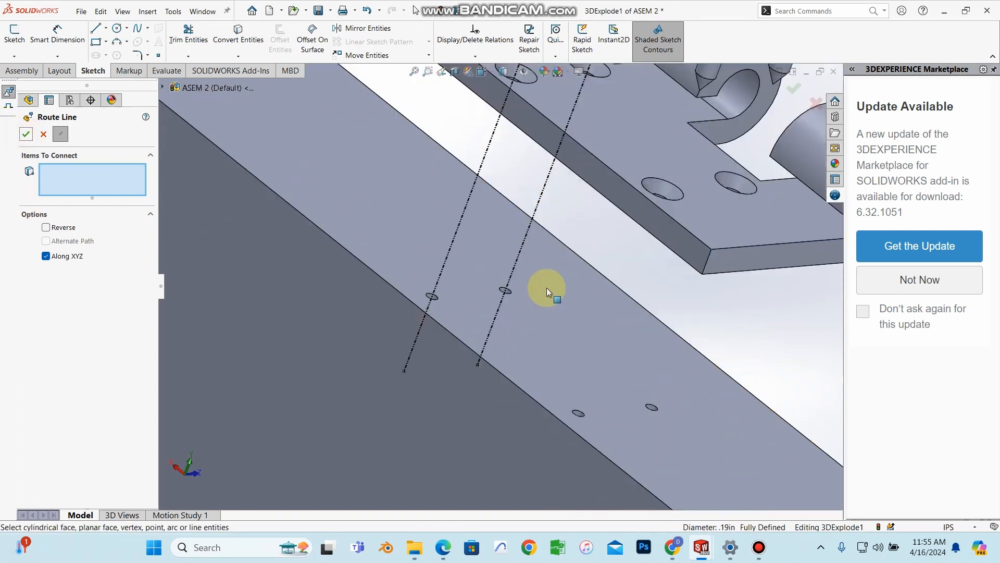
pyautogui.click(641, 172)
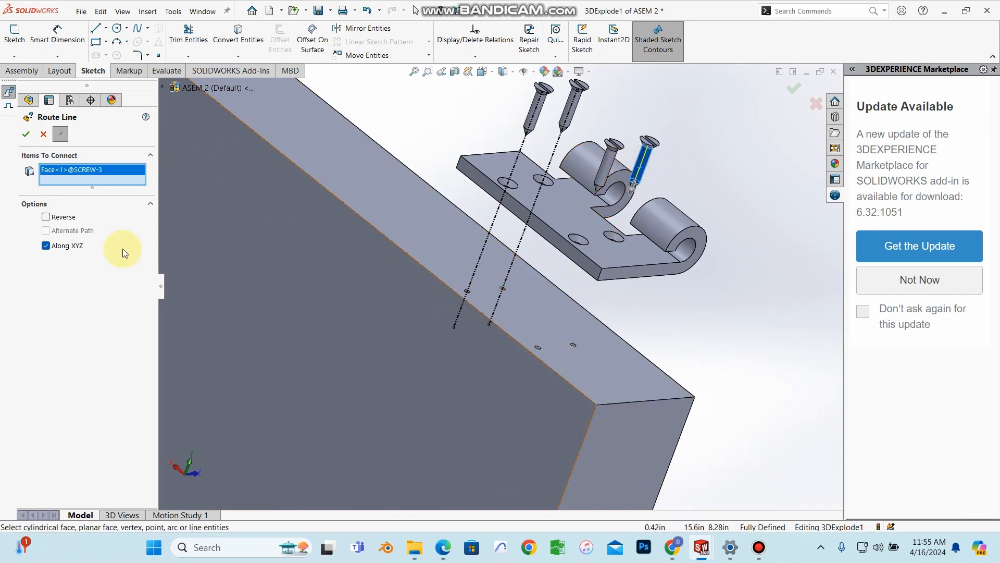
pyautogui.scroll(5, 589, 361)
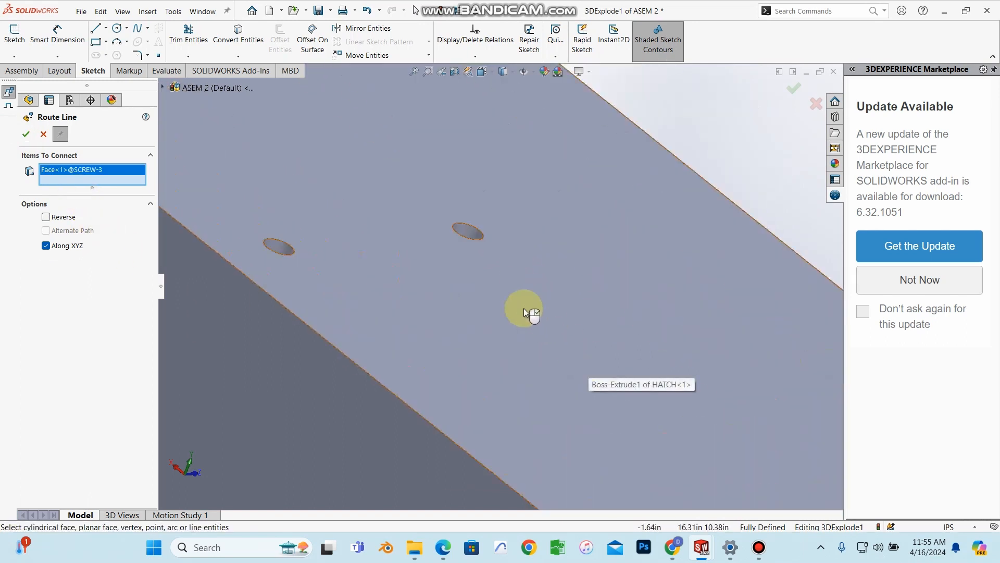
pyautogui.click(473, 232)
pyautogui.click(30, 135)
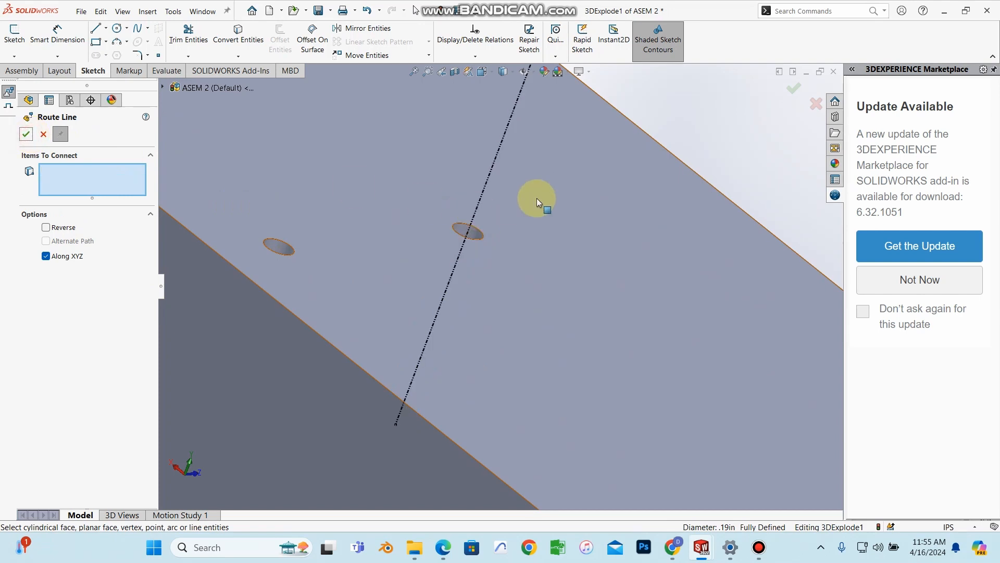
# Step: Link the last screw to its hole and close the Route Line command
pyautogui.scroll(-5, 536, 198)
pyautogui.scroll(-5, 536, 109)
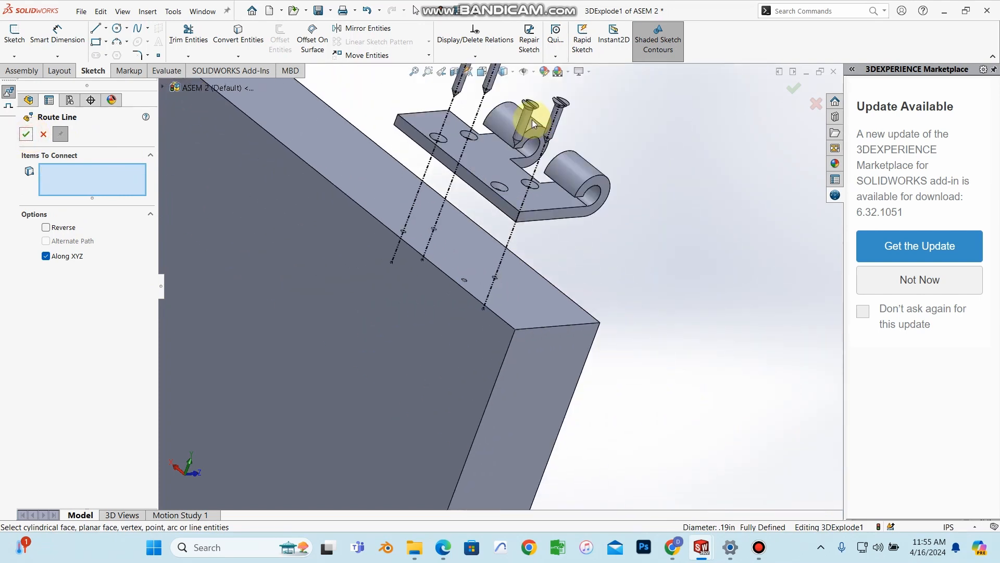
pyautogui.click(521, 127)
pyautogui.scroll(5, 471, 281)
pyautogui.scroll(3, 471, 280)
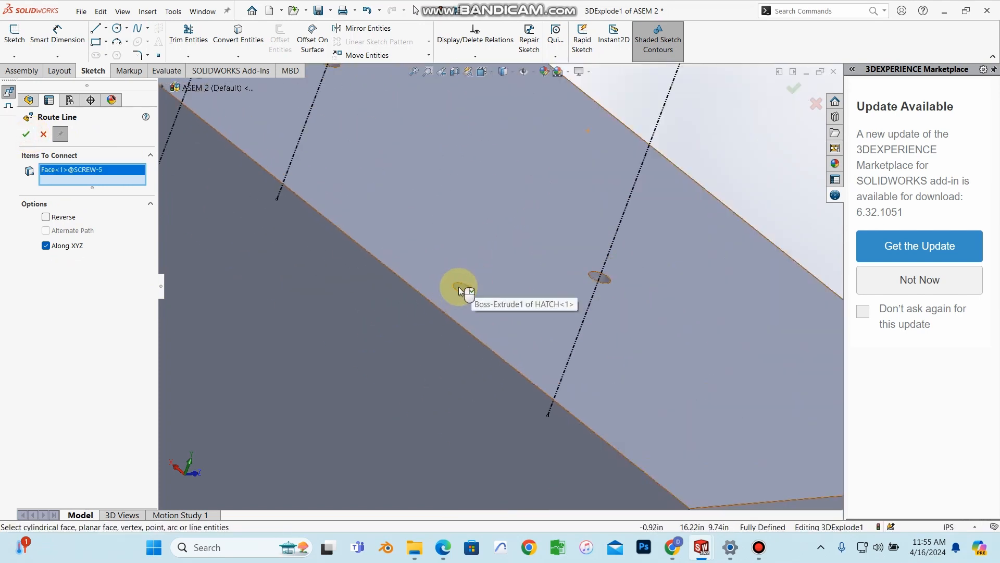
pyautogui.click(461, 287)
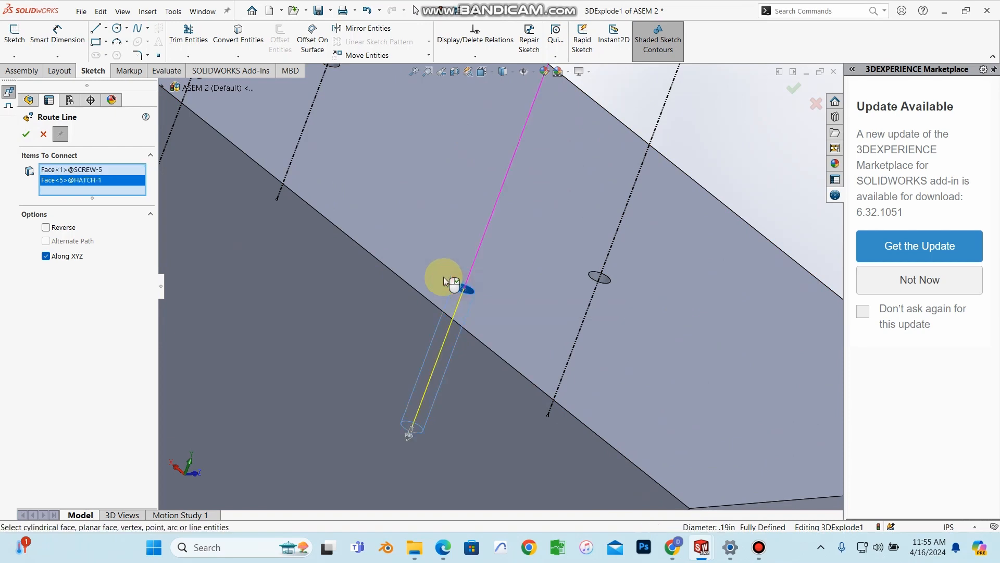
pyautogui.click(22, 135)
pyautogui.click(31, 137)
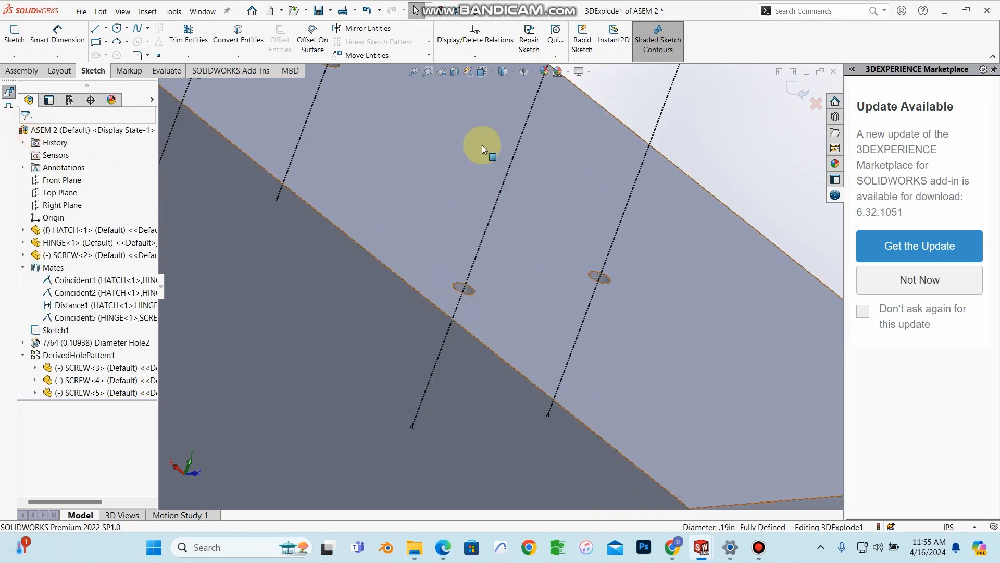
# Step: Collapse ASEM 2 from the FeatureManager so the hinge and four screws return onto the hatch
pyautogui.scroll(-6, 731, 245)
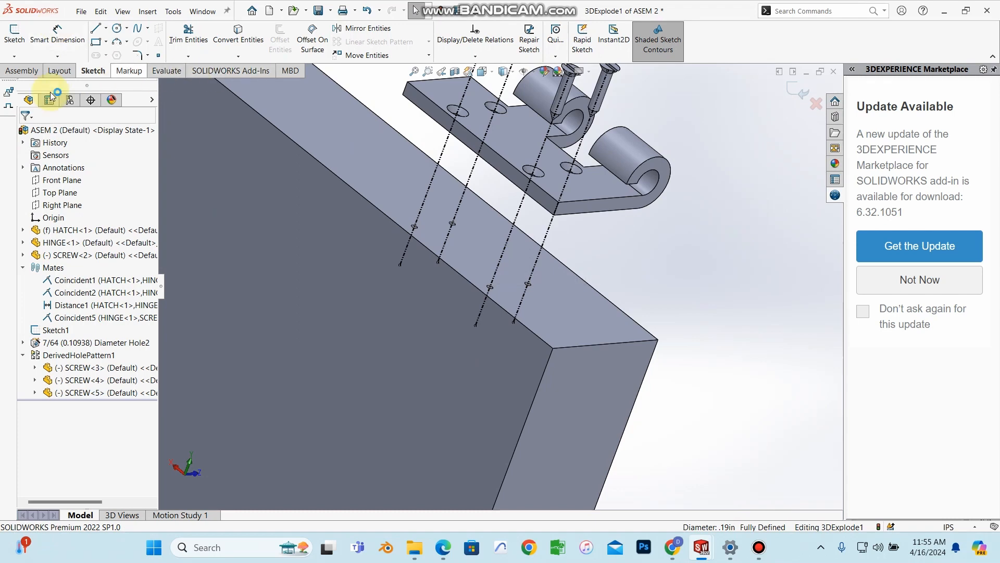
pyautogui.rightClick(75, 130)
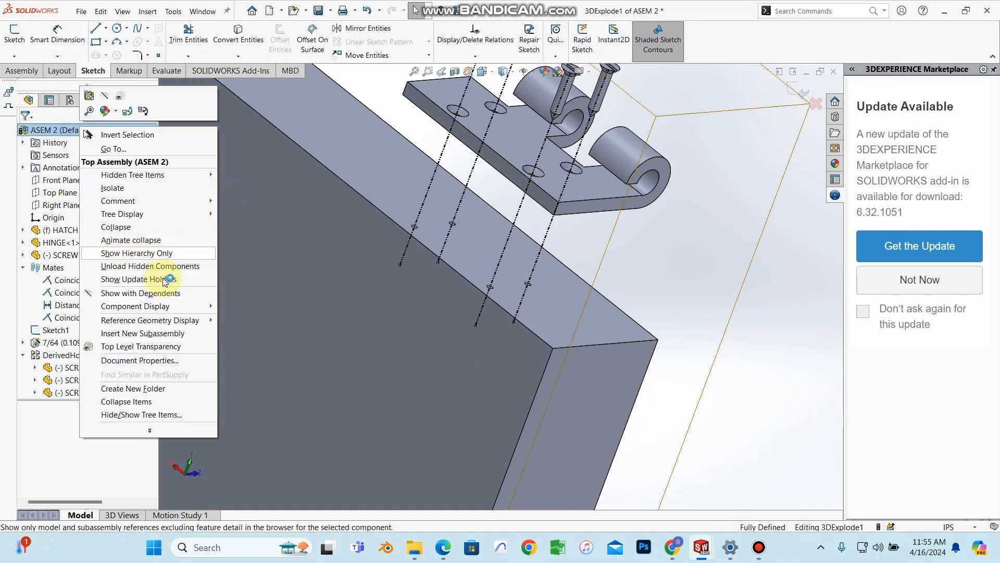
pyautogui.click(761, 301)
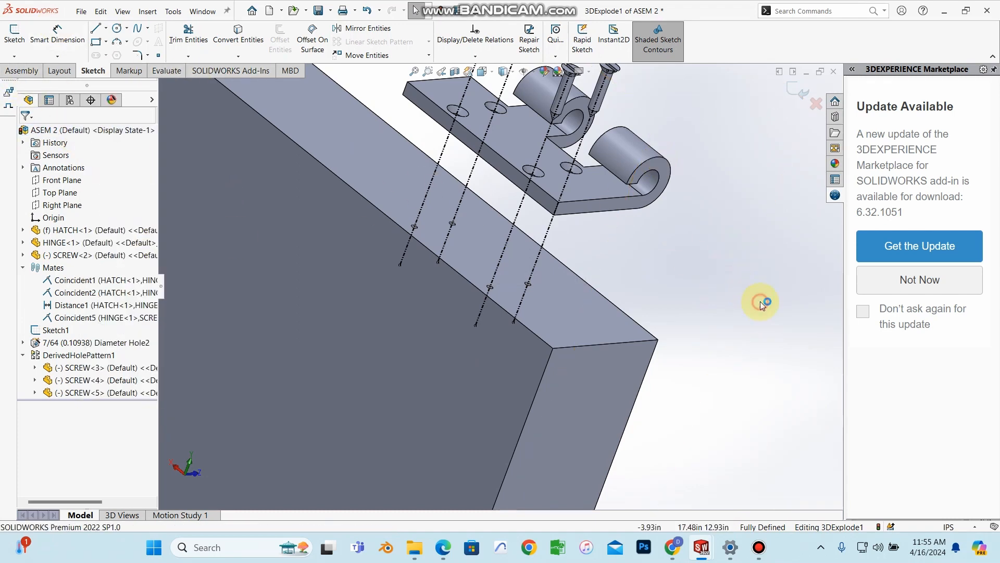
pyautogui.scroll(-3, 506, 212)
pyautogui.scroll(4, 524, 287)
pyautogui.scroll(3, 524, 286)
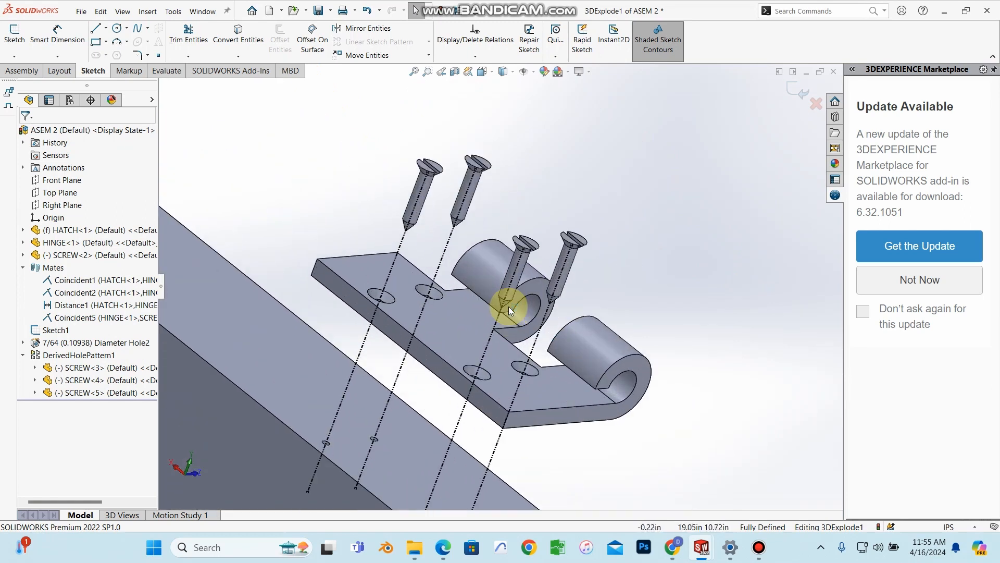
pyautogui.moveTo(508, 306); pyautogui.dragTo(547, 388, button='middle')
pyautogui.moveTo(294, 183); pyautogui.dragTo(224, 151, button='middle')
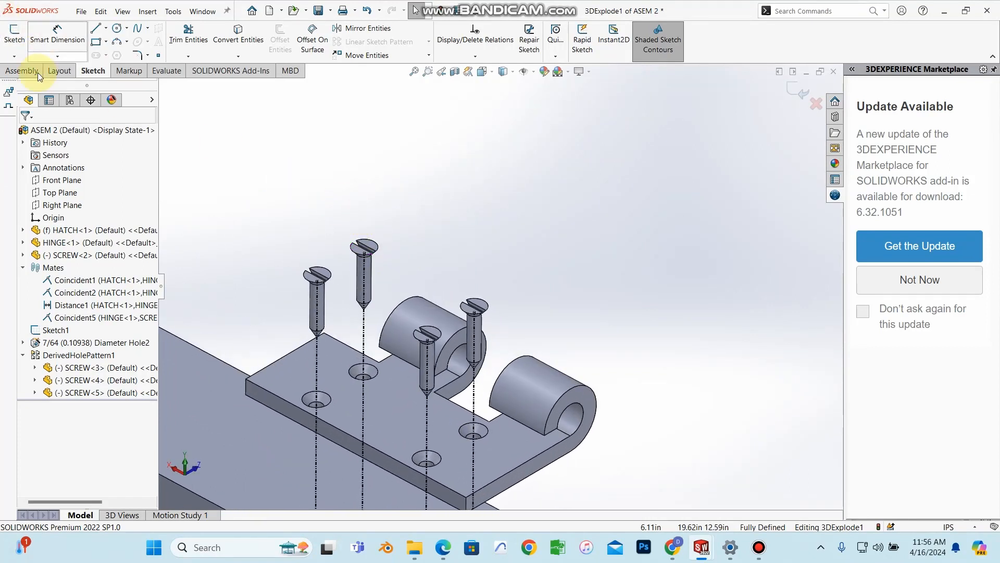
pyautogui.click(54, 129)
pyautogui.rightClick(52, 130)
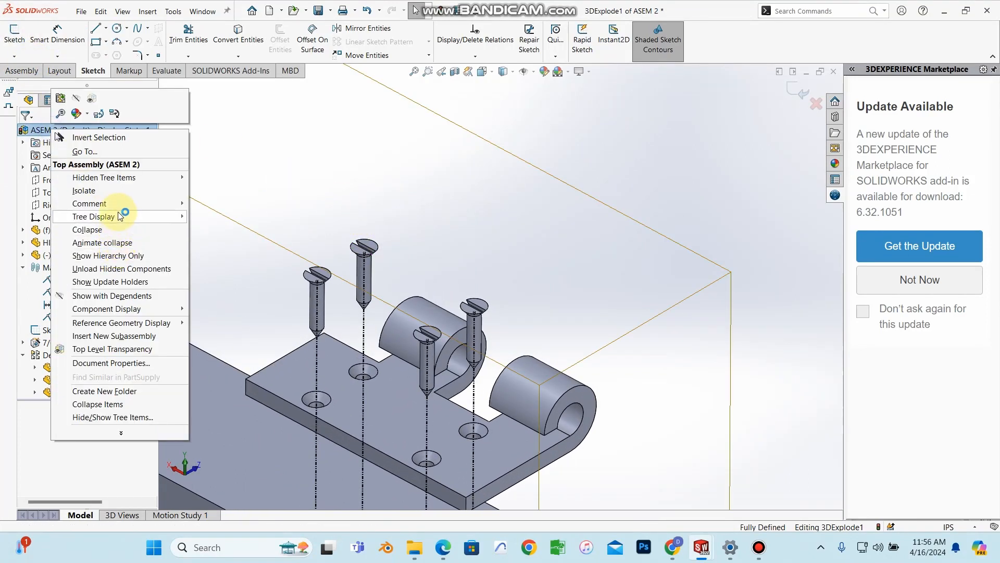
pyautogui.click(109, 234)
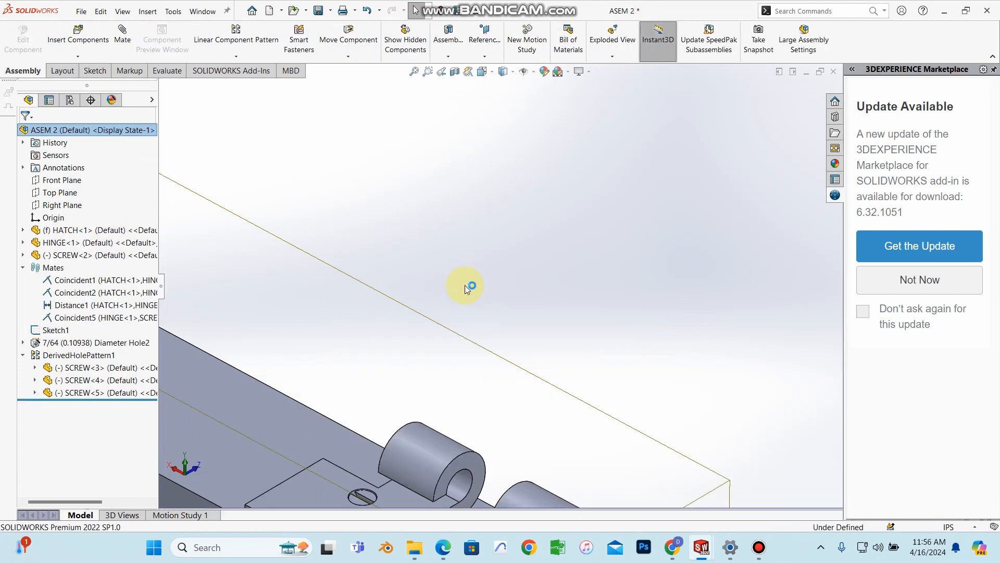
pyautogui.scroll(3, 595, 330)
pyautogui.moveTo(595, 330); pyautogui.dragTo(426, 245, button='middle')
pyautogui.scroll(-8, 426, 245)
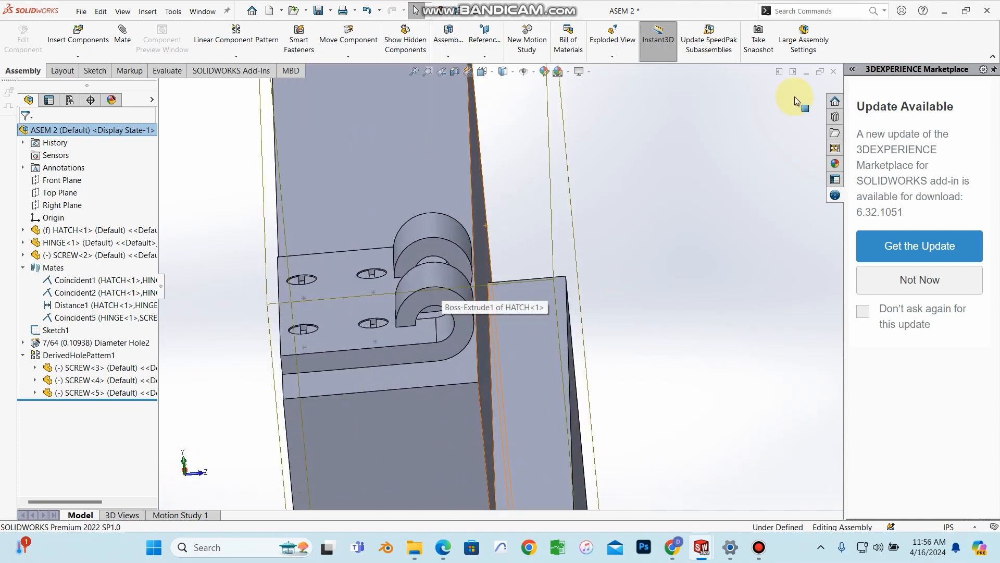
pyautogui.scroll(-4, 729, 260)
pyautogui.scroll(5, 444, 316)
pyautogui.scroll(5, 444, 315)
pyautogui.moveTo(442, 323)
pyautogui.mouseDown(button='middle')
pyautogui.moveTo(502, 266)
pyautogui.moveTo(446, 353)
pyautogui.moveTo(374, 349)
pyautogui.moveTo(464, 208)
pyautogui.moveTo(389, 308)
pyautogui.moveTo(400, 384)
pyautogui.moveTo(453, 315)
pyautogui.mouseUp(button='middle')
pyautogui.scroll(-8, 454, 316)
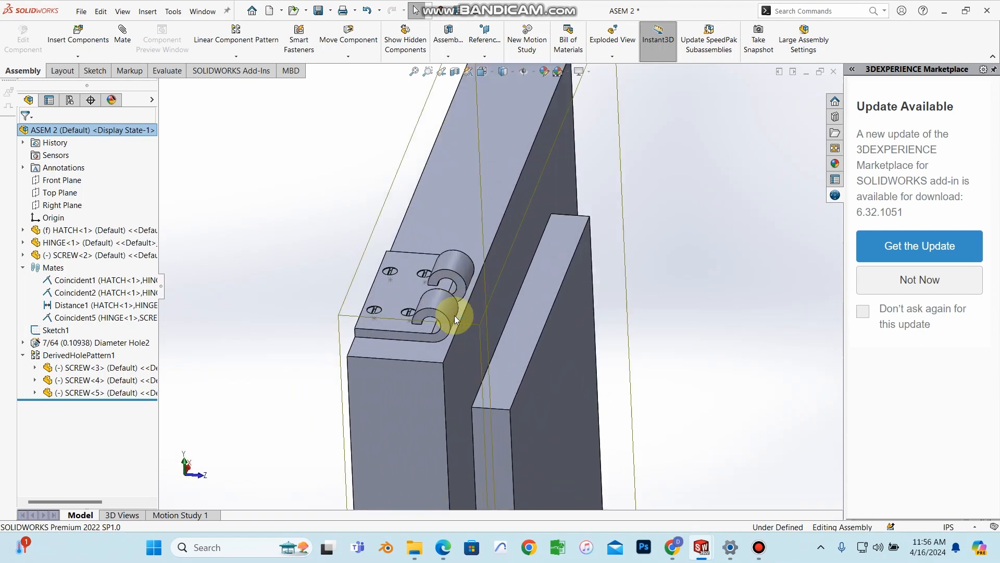
pyautogui.scroll(-4, 454, 317)
pyautogui.scroll(3, 462, 311)
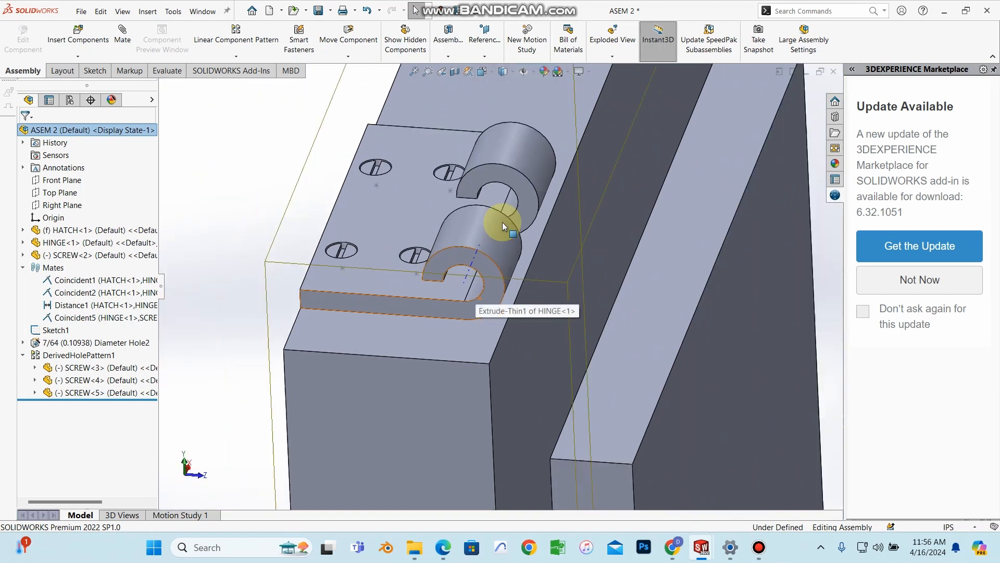
pyautogui.scroll(10, 471, 311)
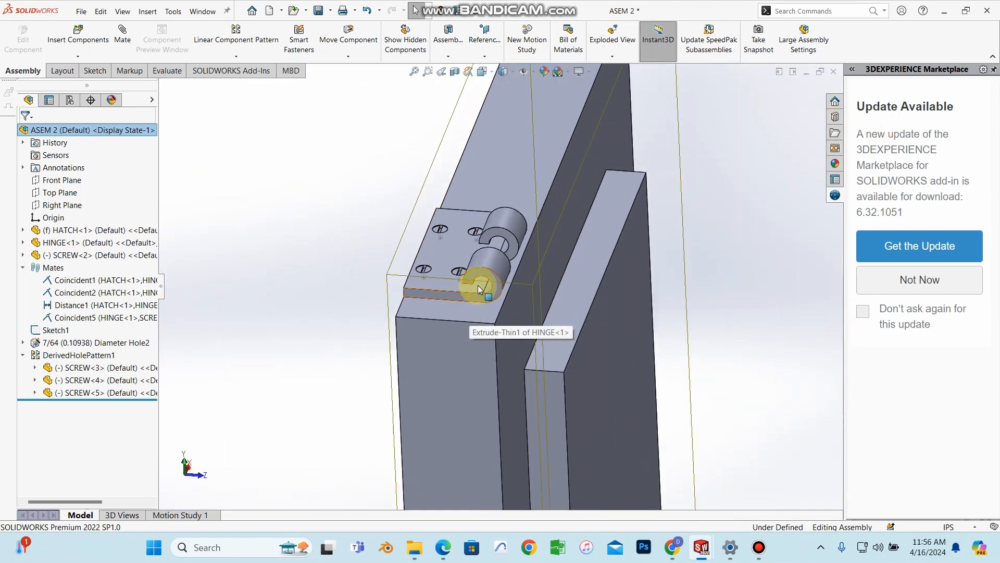